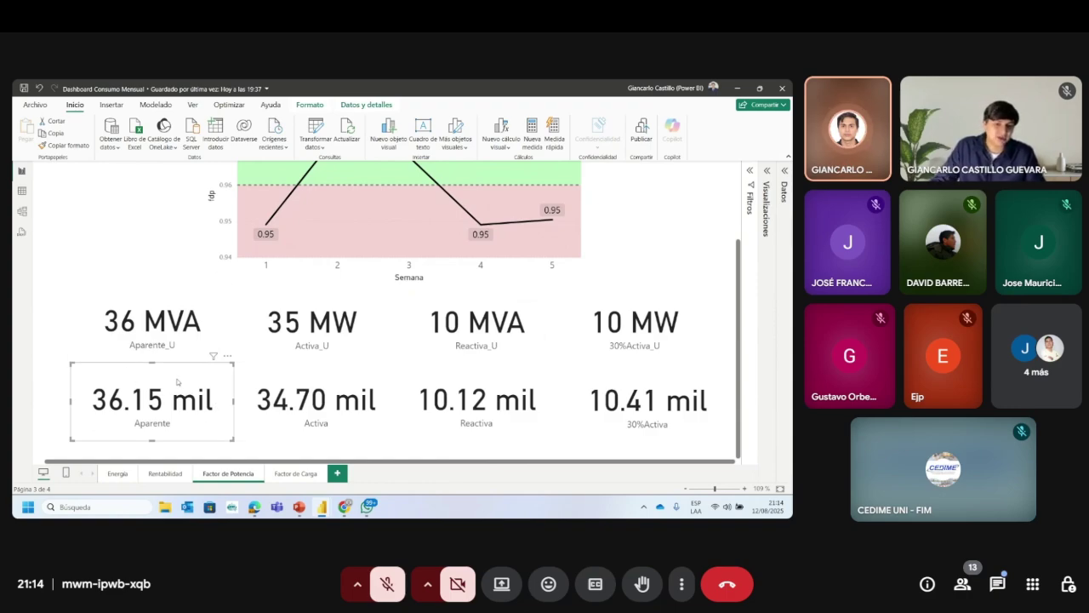
Step: Compare the cards with units (Aparente_U, Activa_U, Reactiva_U, 30%Activa_U) against the unformatted cards below them on the Factor de Potencia page
click(209, 289)
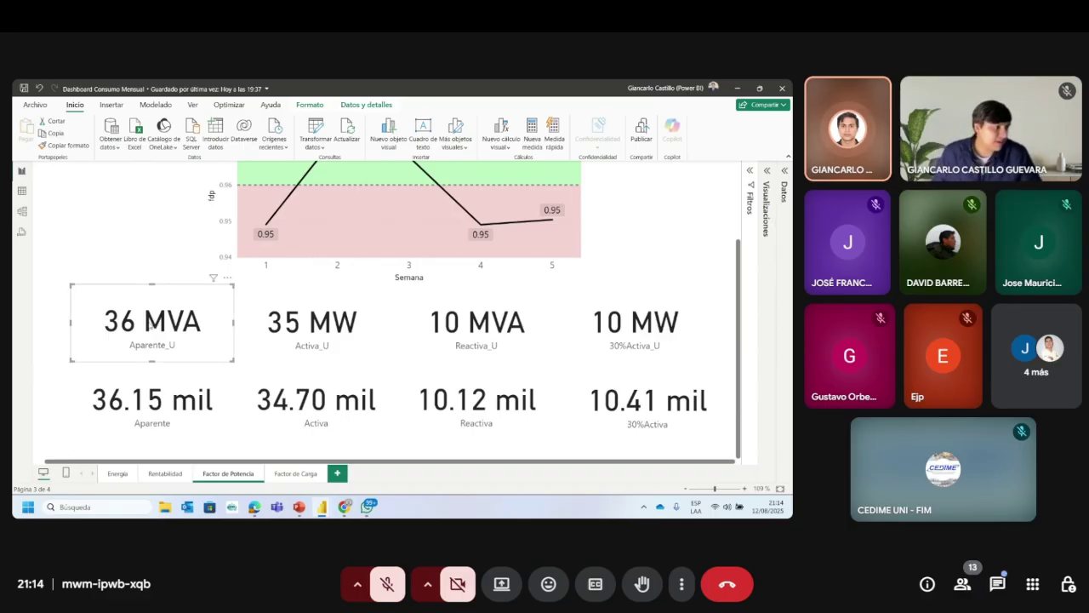
click(326, 394)
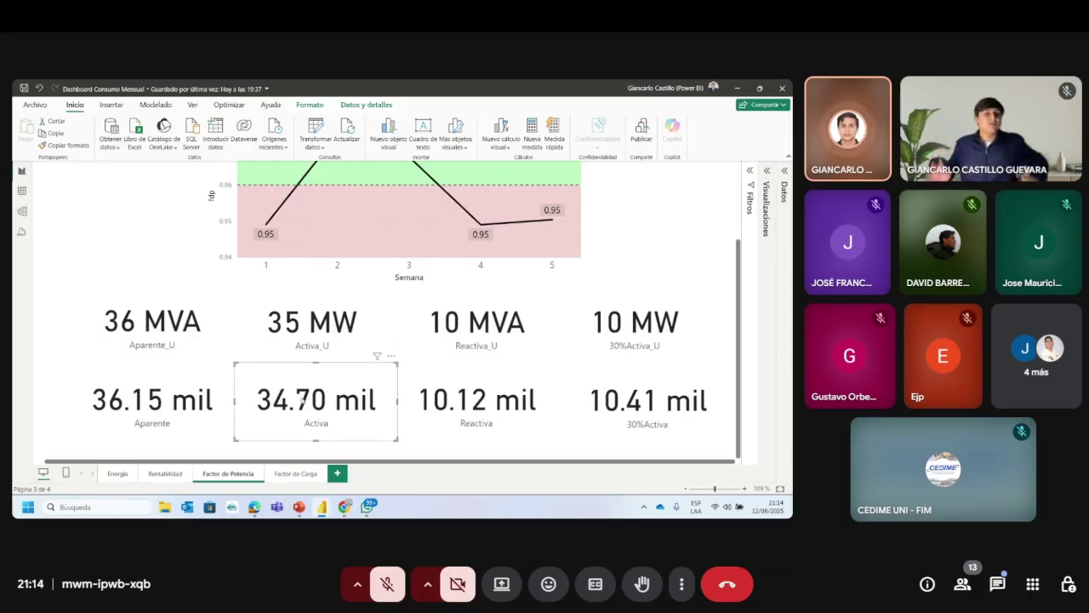
click(314, 337)
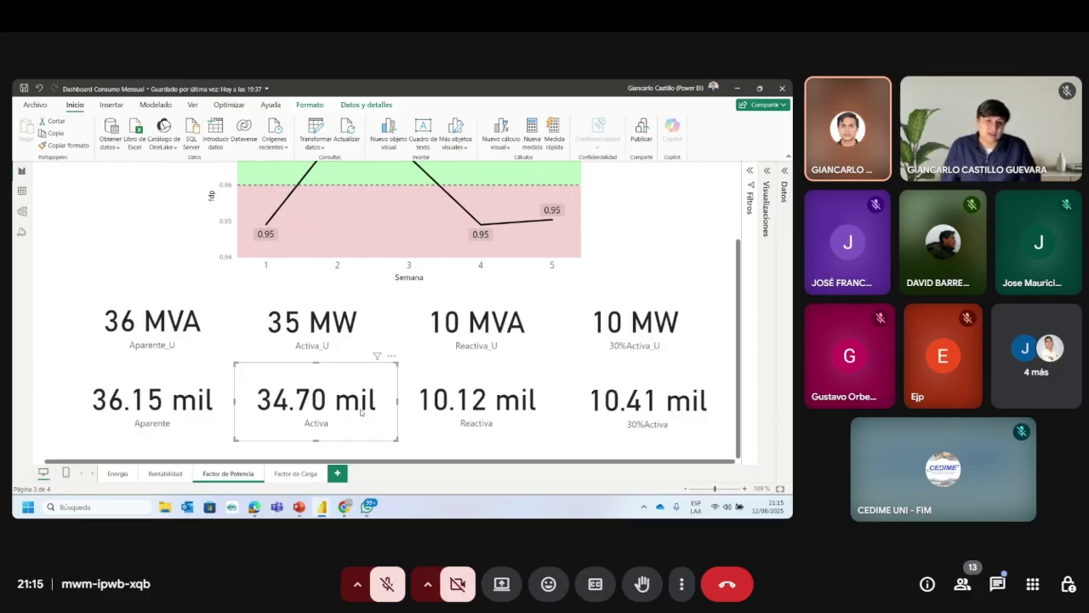
click(475, 397)
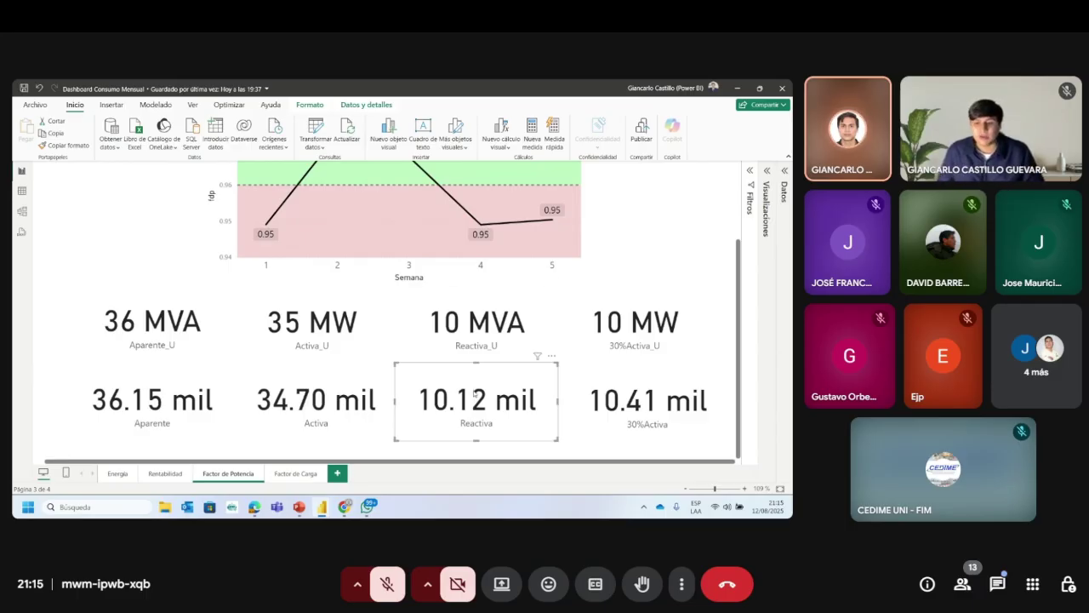
click(466, 331)
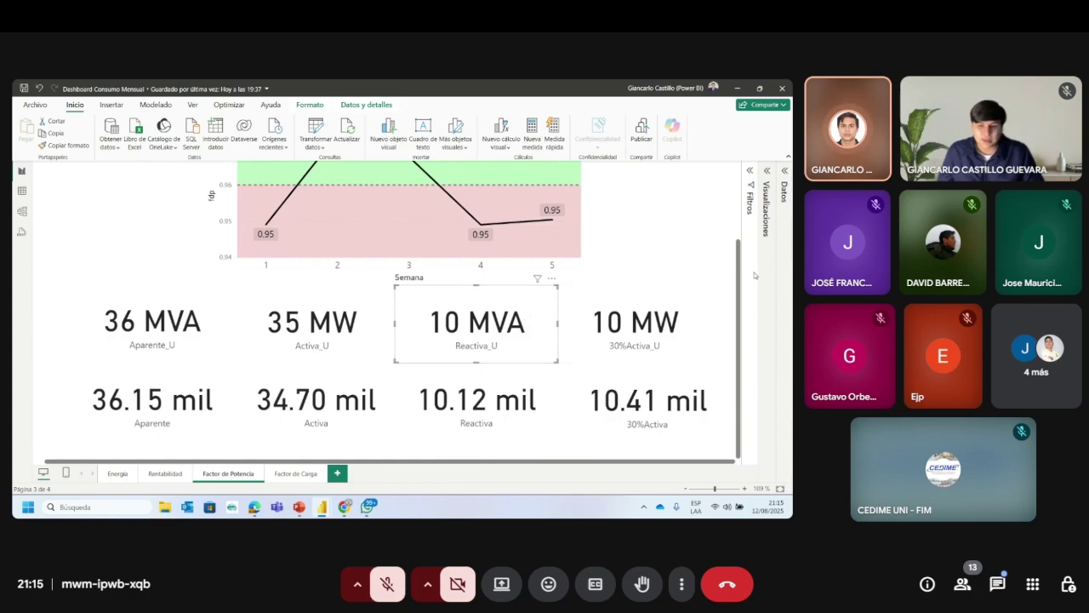
click(691, 323)
click(665, 379)
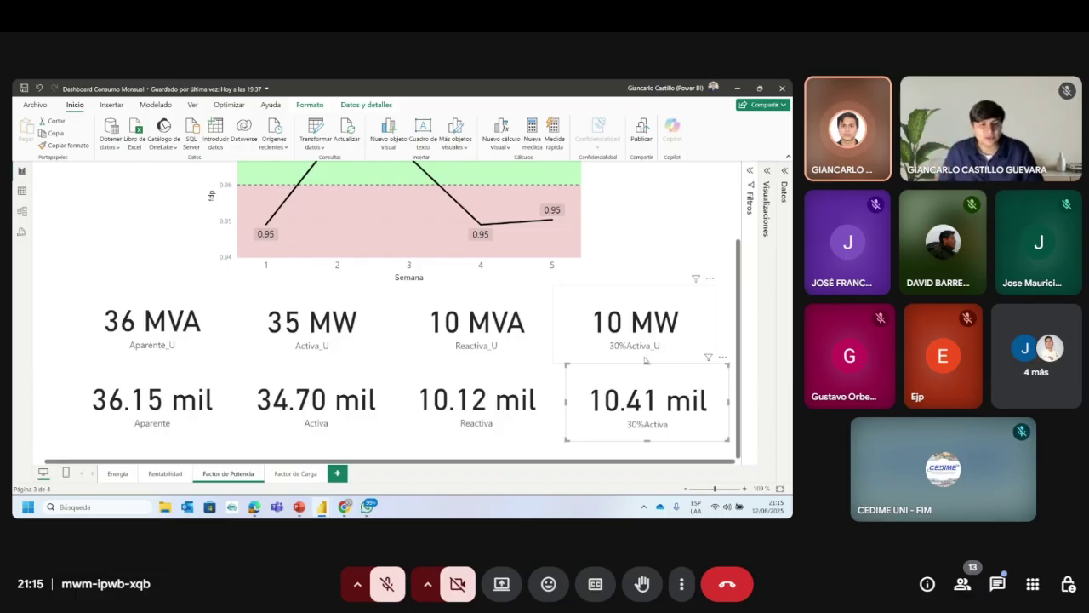
click(324, 404)
click(477, 404)
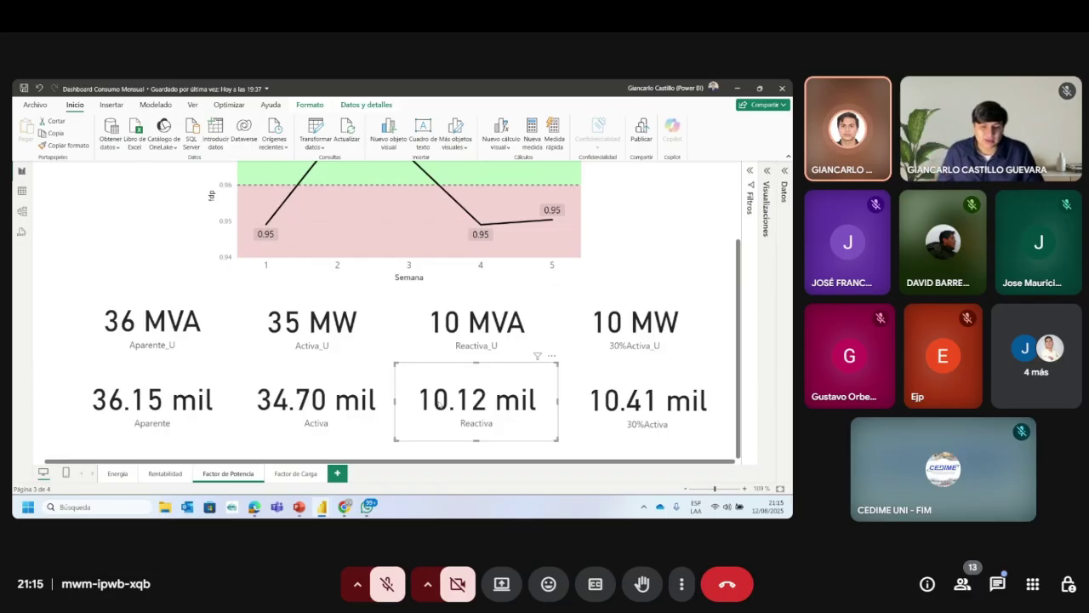
Step: Examine the Factor de Carga page's active power chart and its Energía Media, Energía Media_U and fc cards
click(295, 473)
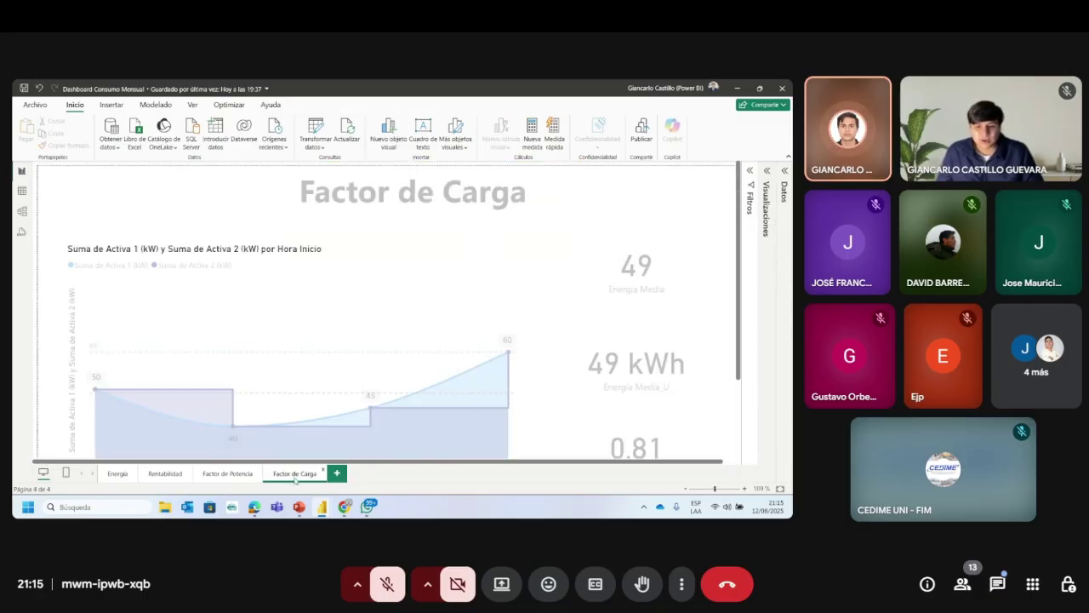
scroll(615, 414, down, 2)
scroll(681, 383, up, 1)
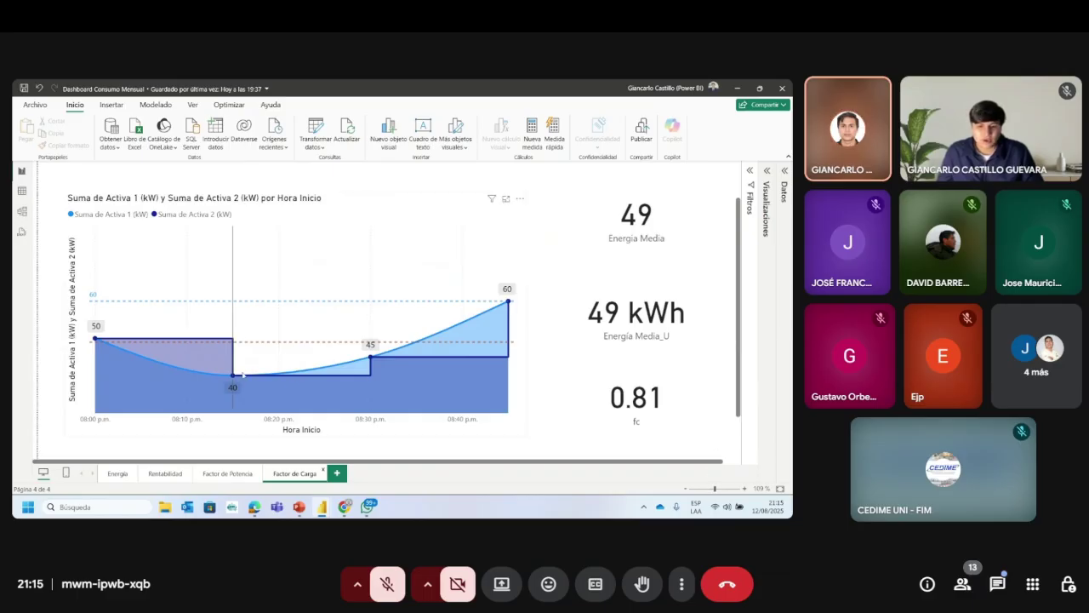
scroll(740, 244, up, 1)
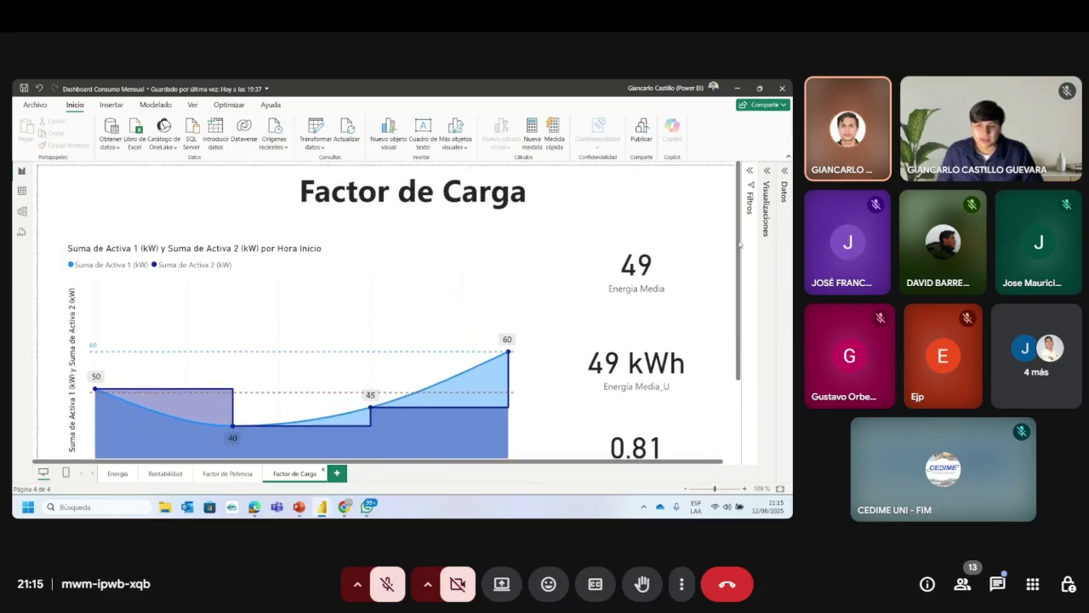
scroll(737, 240, down, 1)
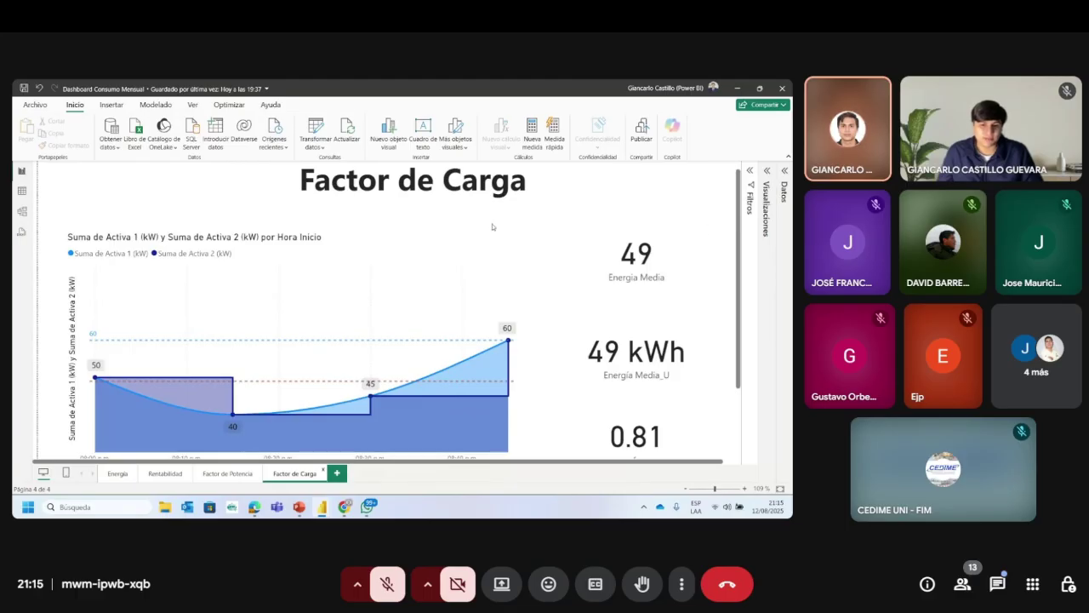
scroll(498, 232, down, 1)
scroll(215, 376, up, 1)
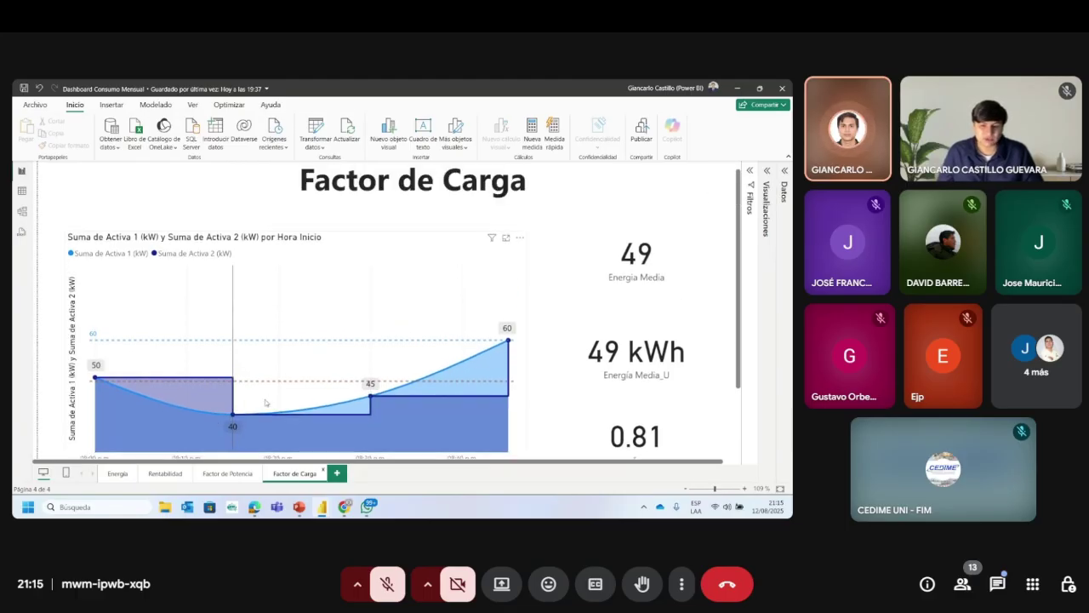
scroll(370, 357, down, 1)
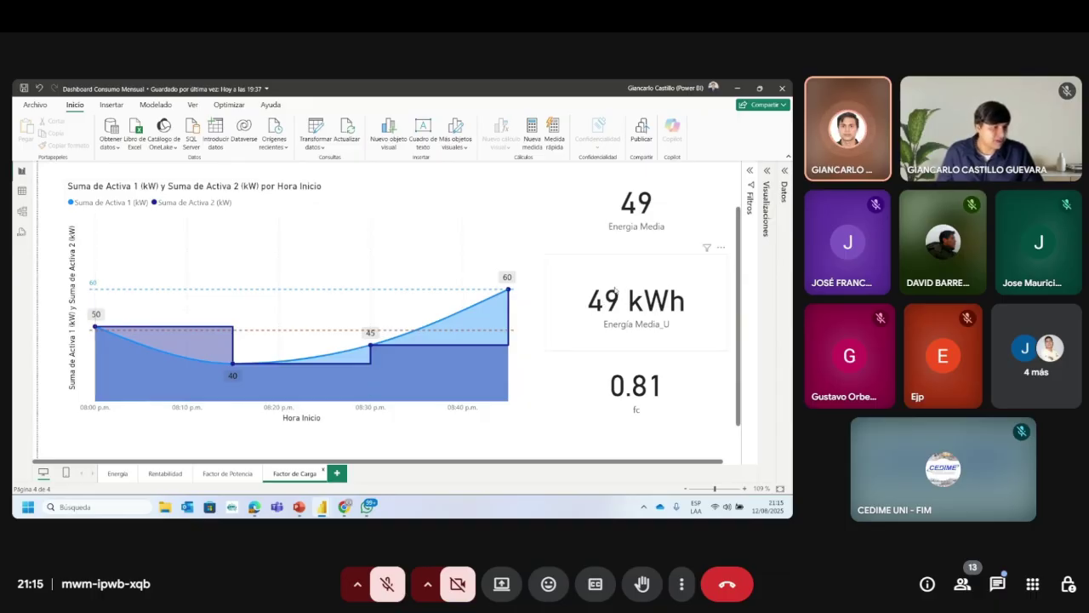
click(653, 388)
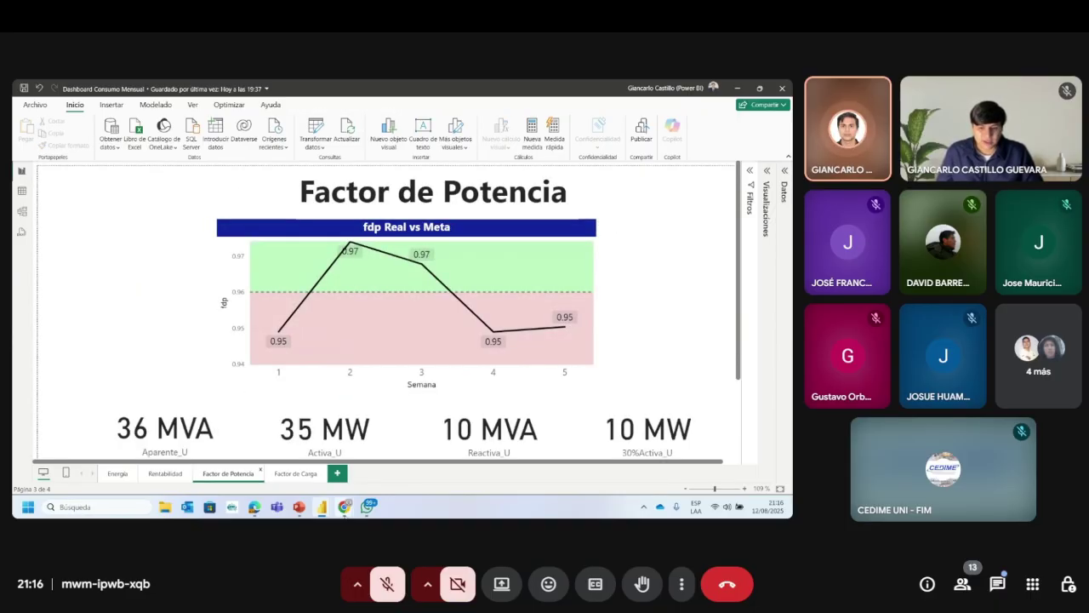
Step: Switch from the monthly consumption dashboard to the open DashboardClase2 report
mouse_move(324, 509)
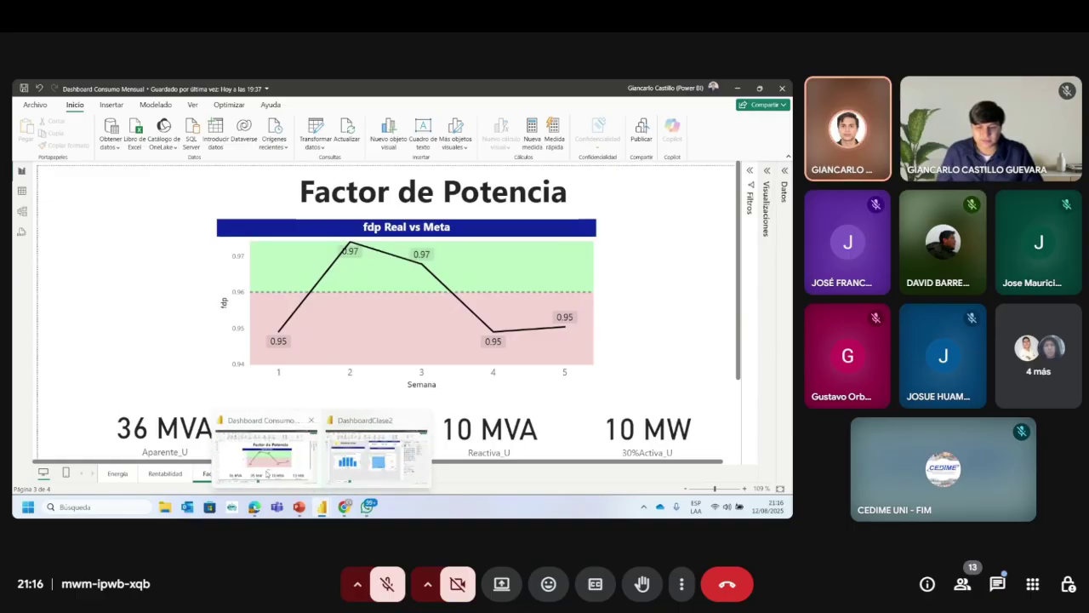
click(346, 451)
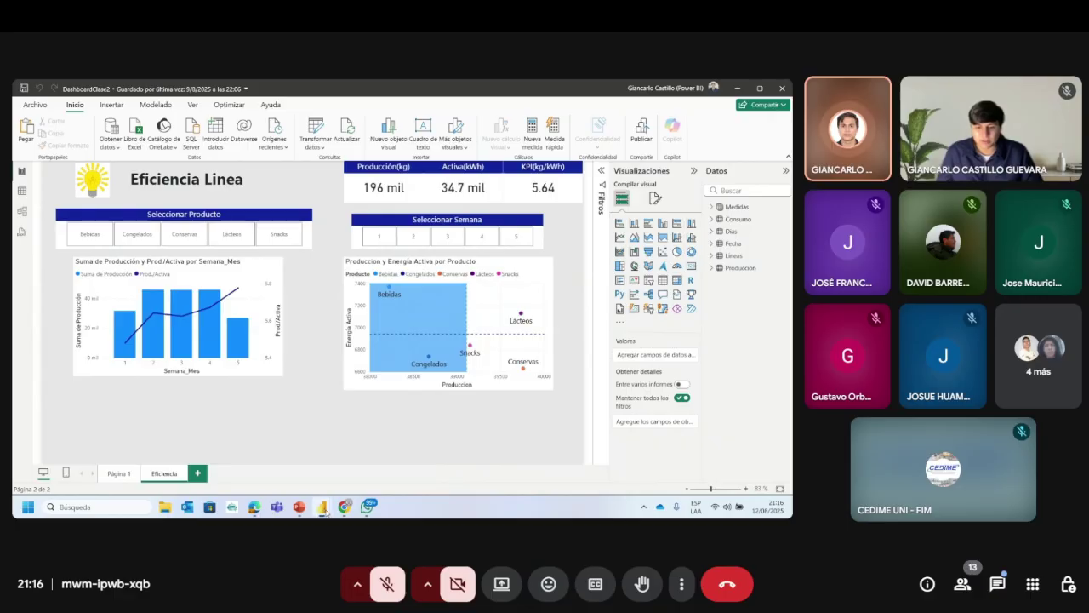
mouse_move(323, 502)
click(264, 443)
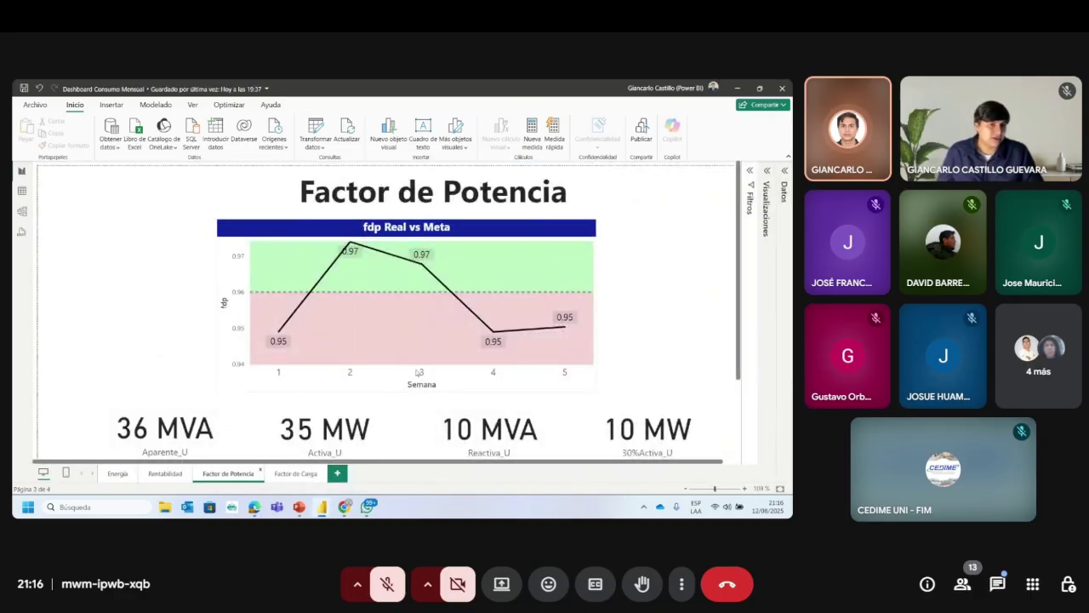
mouse_move(323, 506)
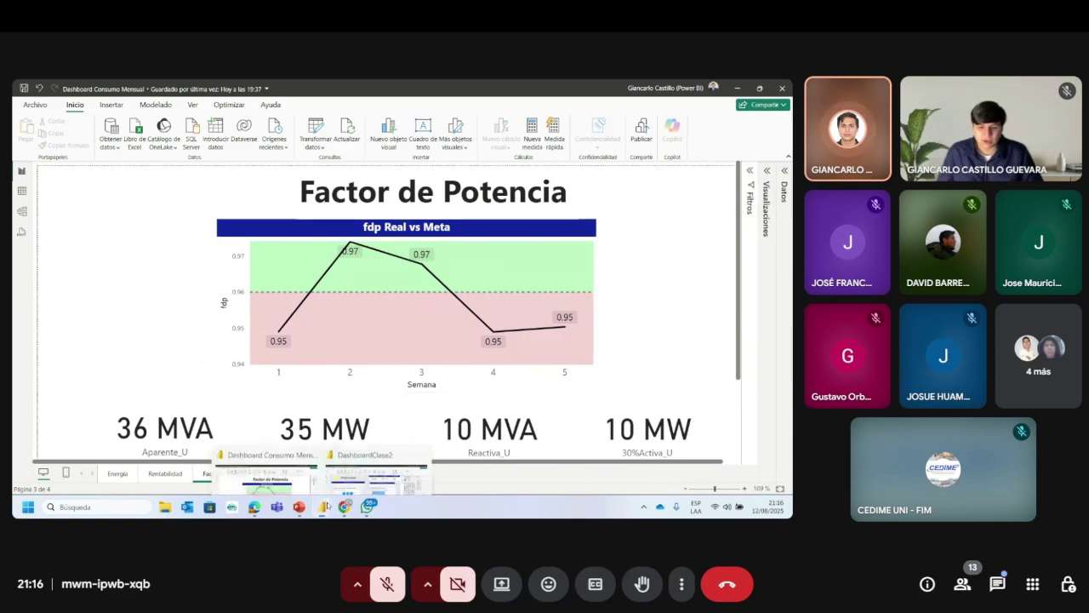
click(363, 467)
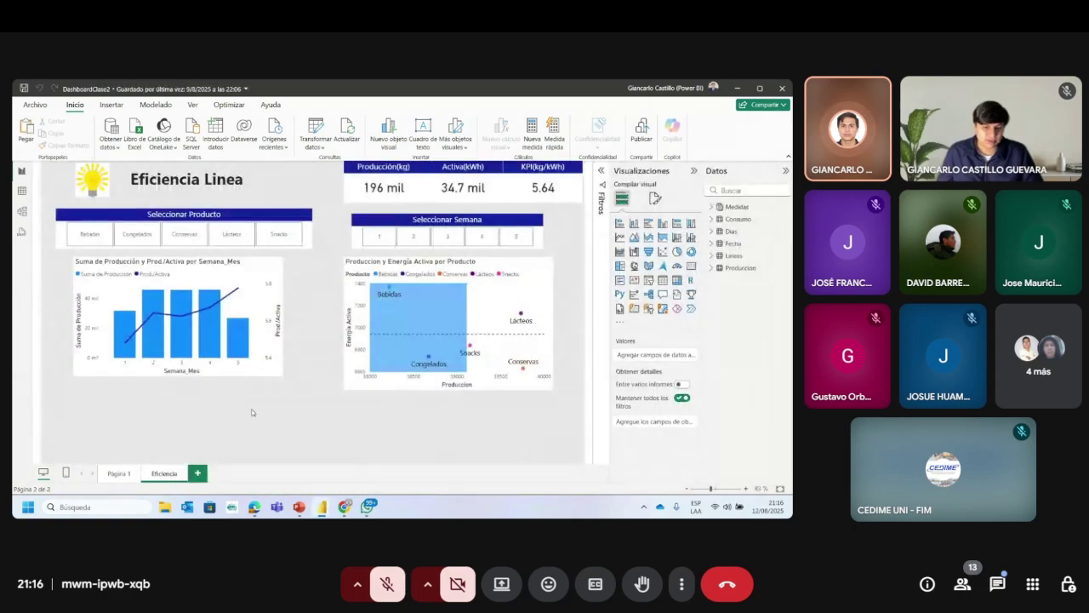
Step: Add a new report page and name it "Factor de Potencia"
click(197, 474)
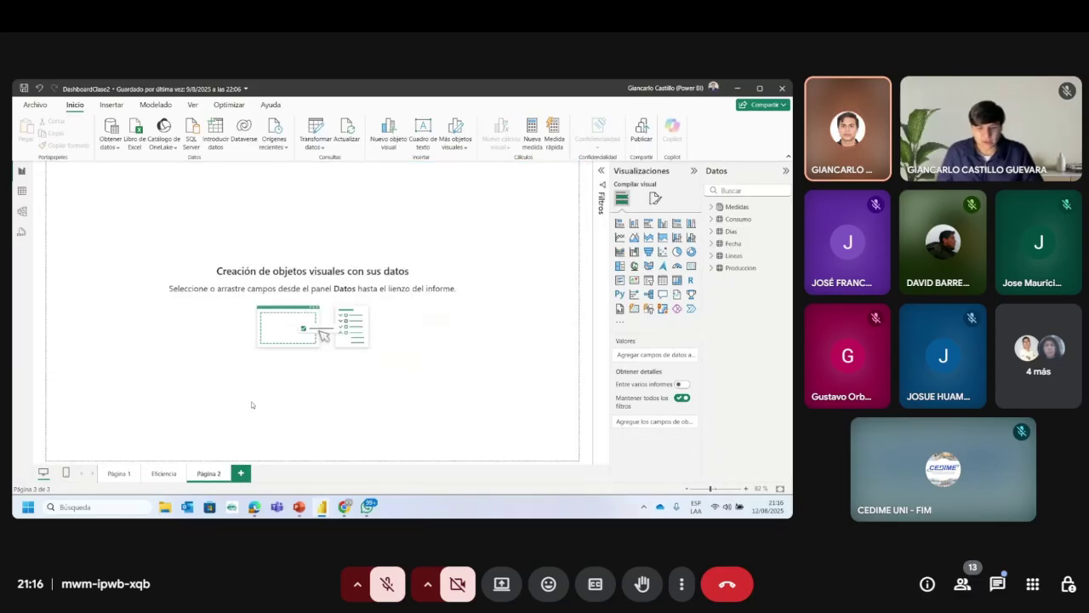
double_click(209, 473)
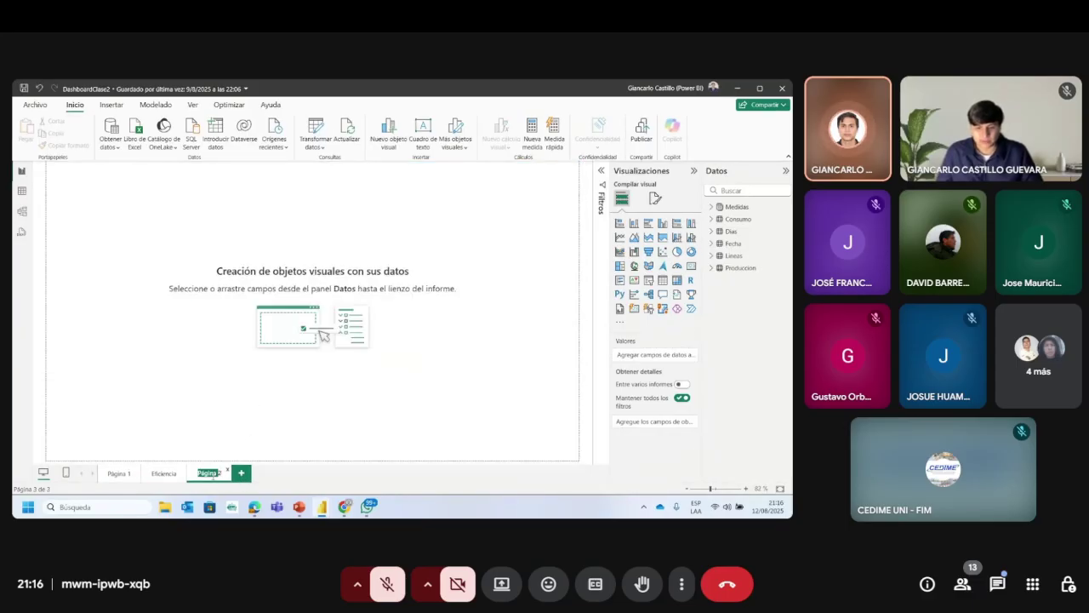
text(Faltor de)
text( Potencia)
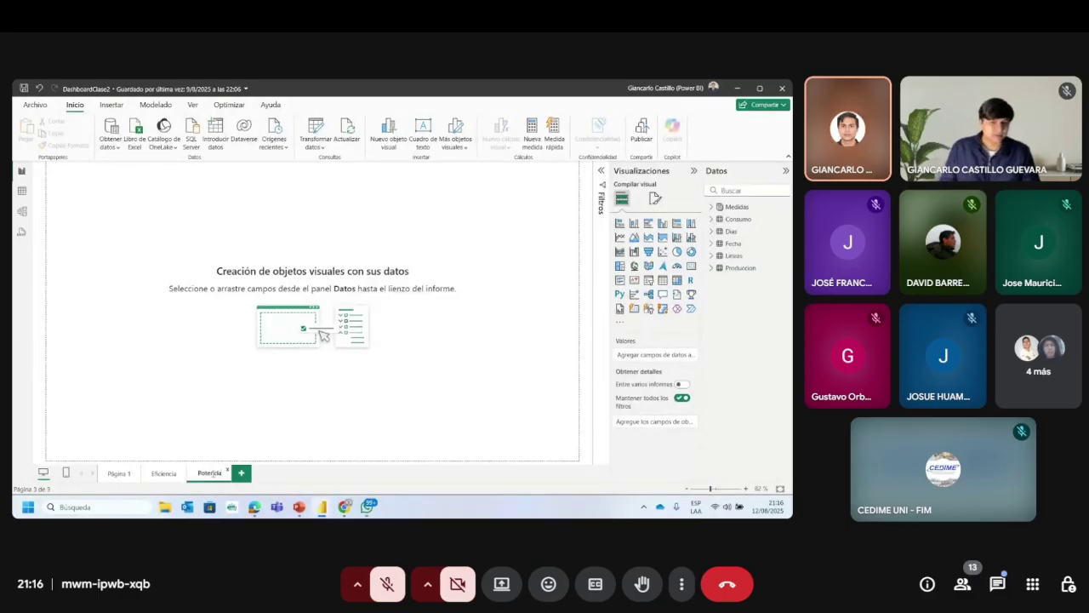
key(Return)
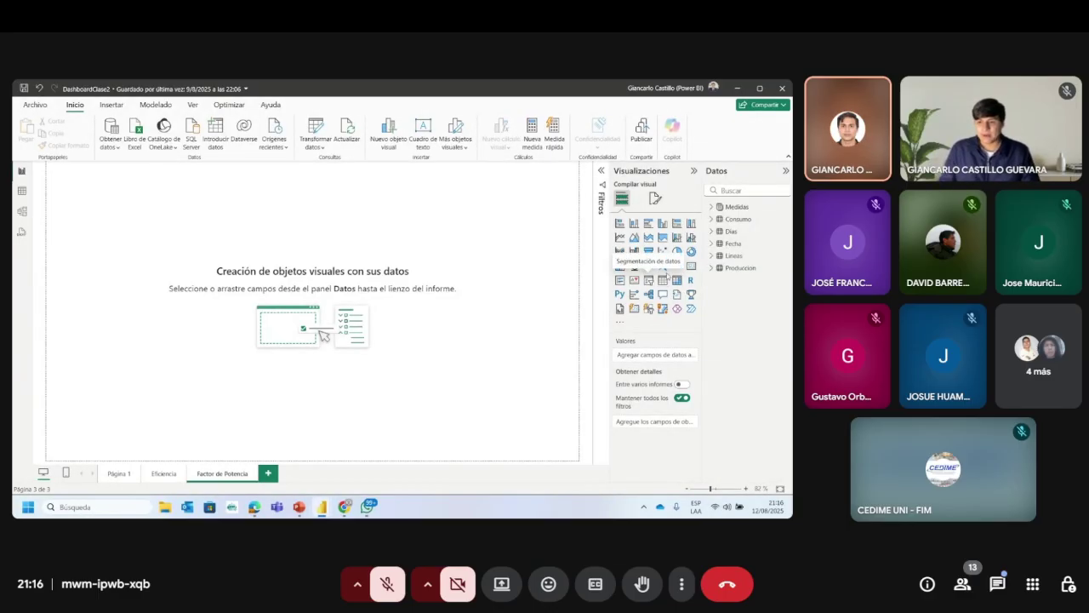
Step: Insert a text box reading "Factor de Potencia" and format its text as bold, size 32
click(423, 135)
click(82, 178)
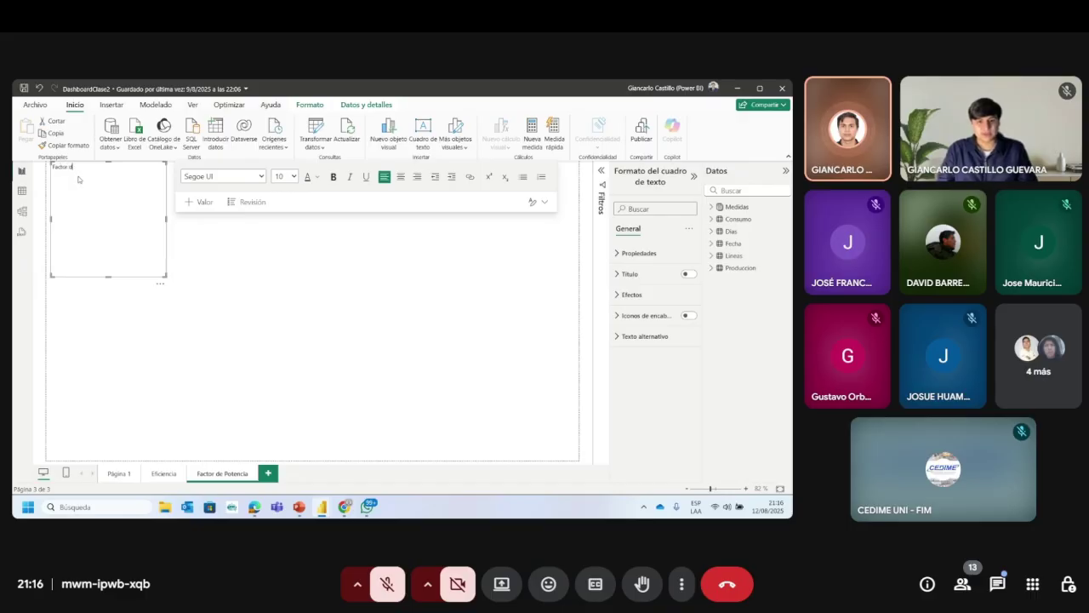
text(Factor de Potencia)
key(ctrl+a)
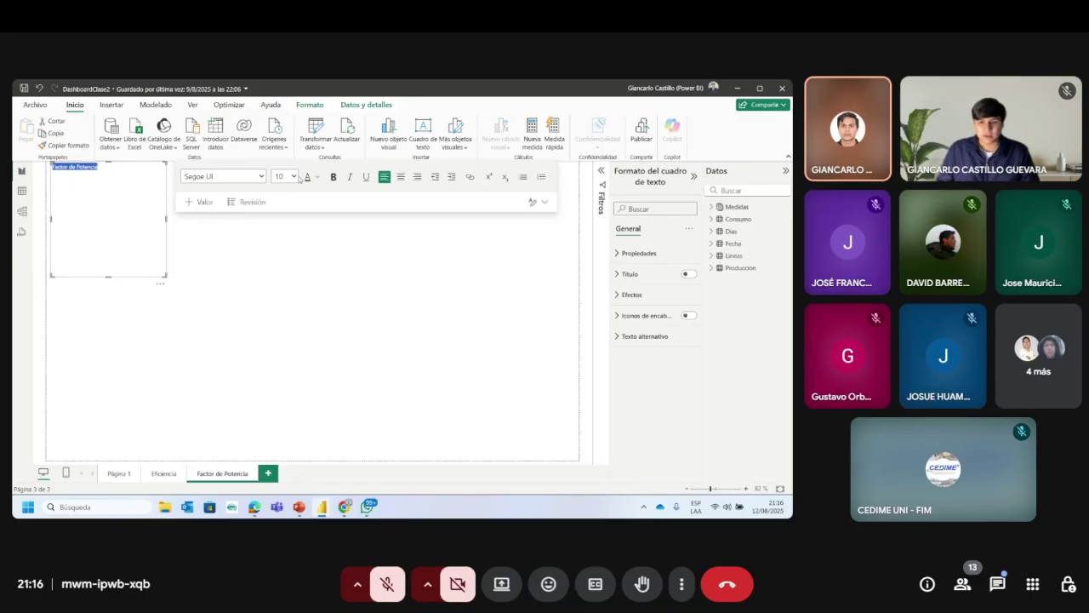
click(333, 176)
click(285, 176)
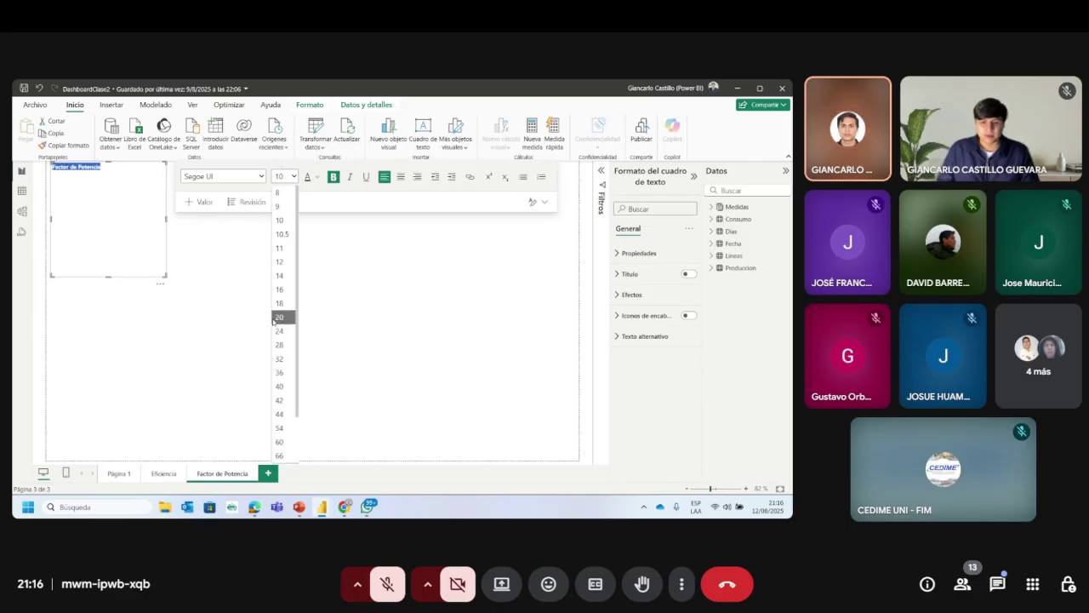
click(279, 358)
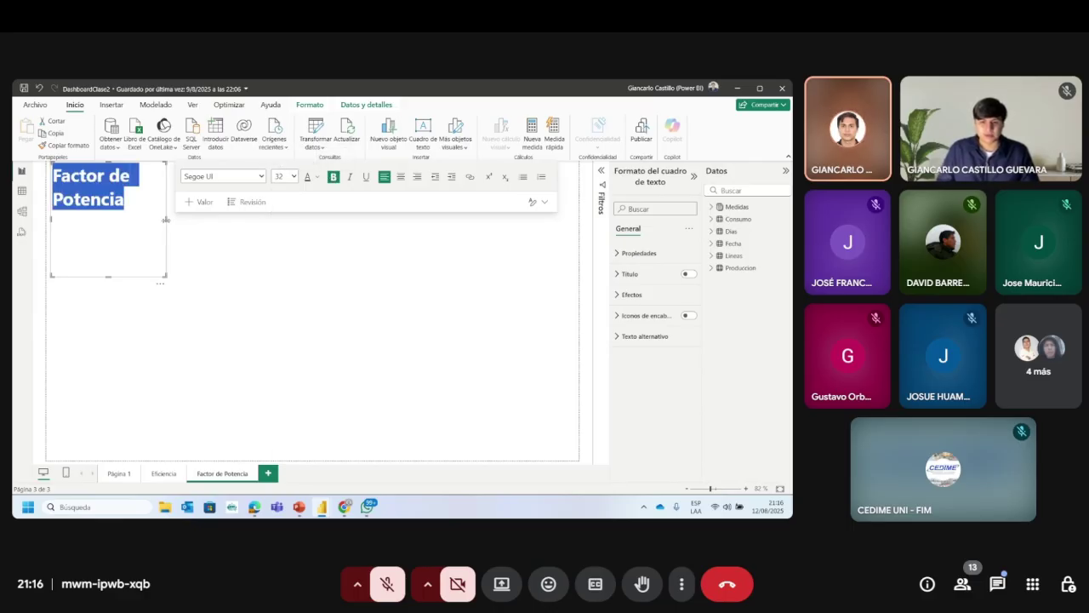
Step: Resize the title text box to hold its text on one line and place it near the top middle of the page
drag(166, 219, 428, 219)
drag(255, 273, 350, 191)
drag(550, 174, 332, 193)
click(341, 186)
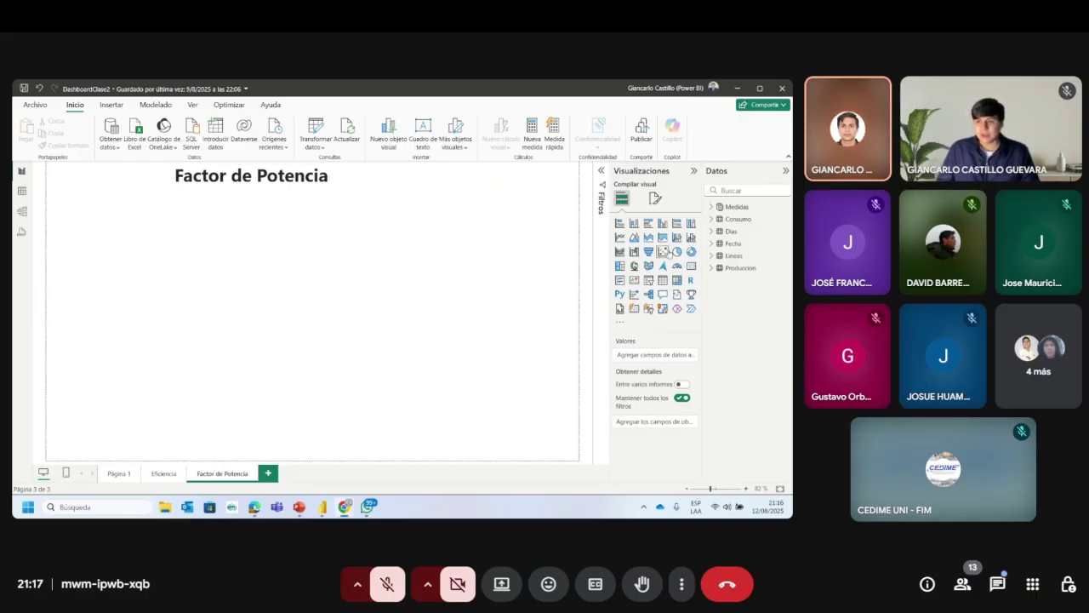
Step: Examine the formulas of the Energía Activa and Energía Reactiva measures in the Medidas table, widening the field list for readability
click(710, 207)
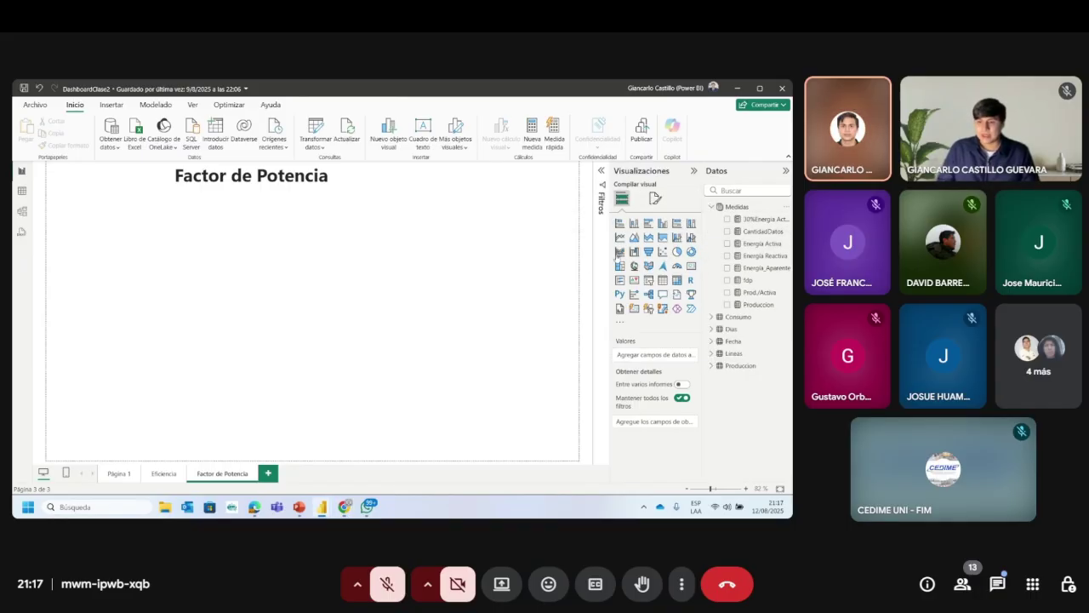
drag(702, 224, 587, 262)
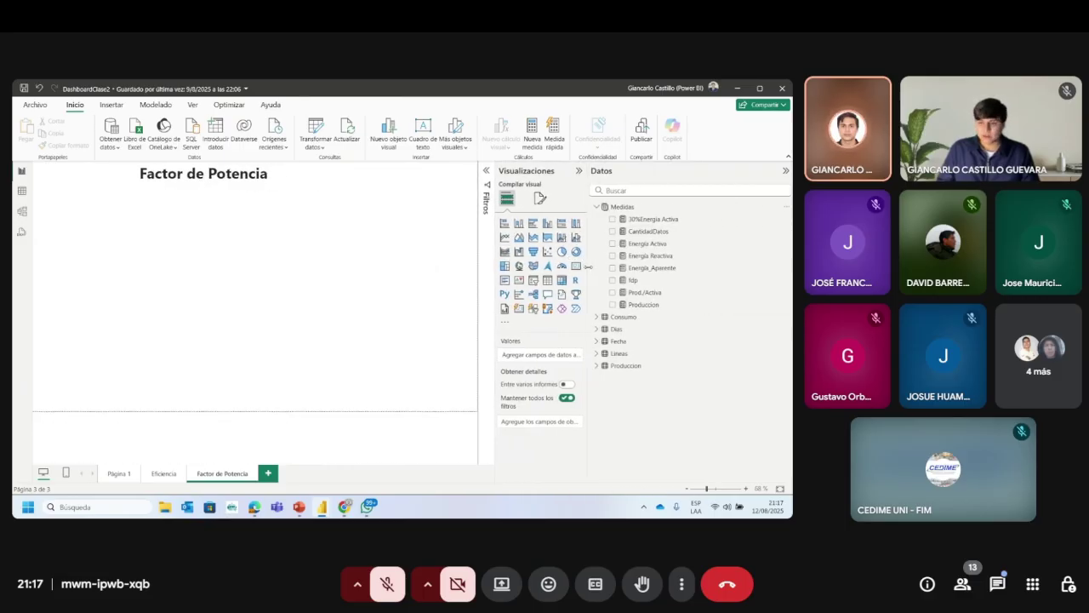
click(655, 244)
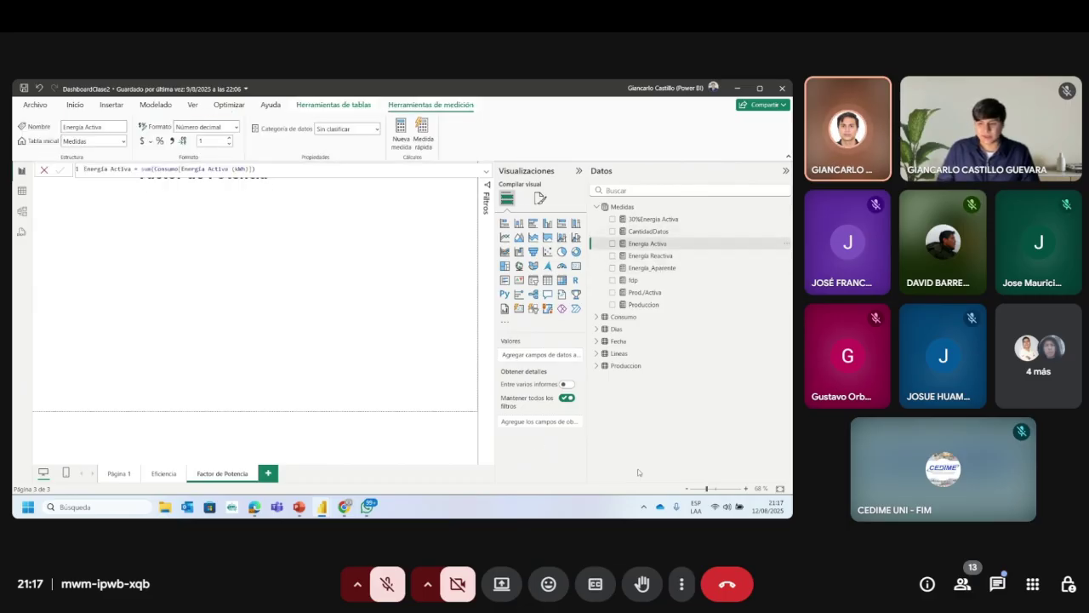
click(713, 489)
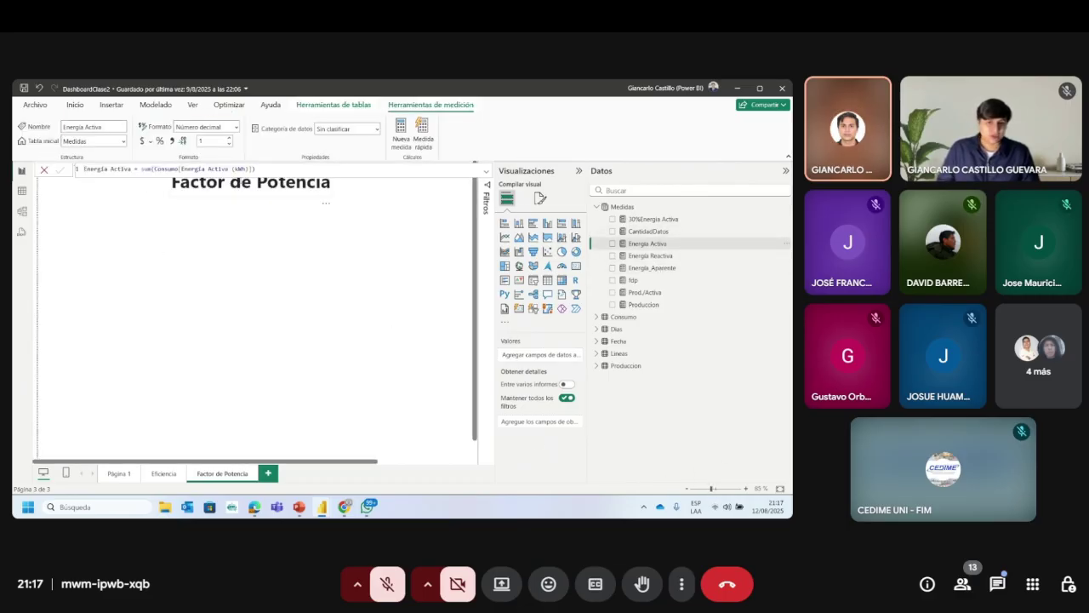
mouse_move(258, 169)
mouse_down()
mouse_move(137, 169)
mouse_move(272, 167)
mouse_move(241, 169)
mouse_up()
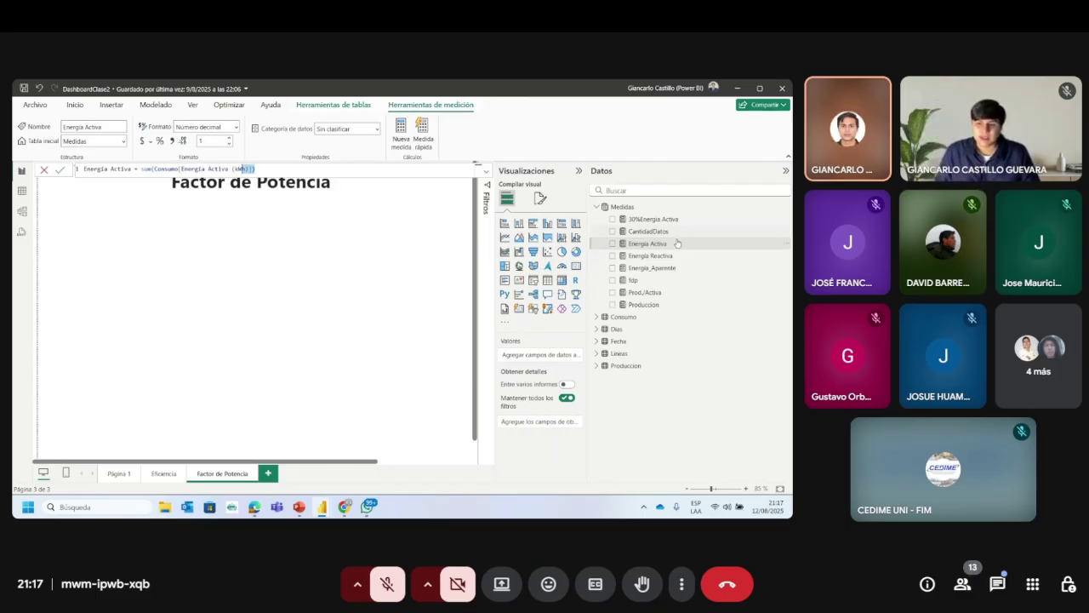
click(650, 255)
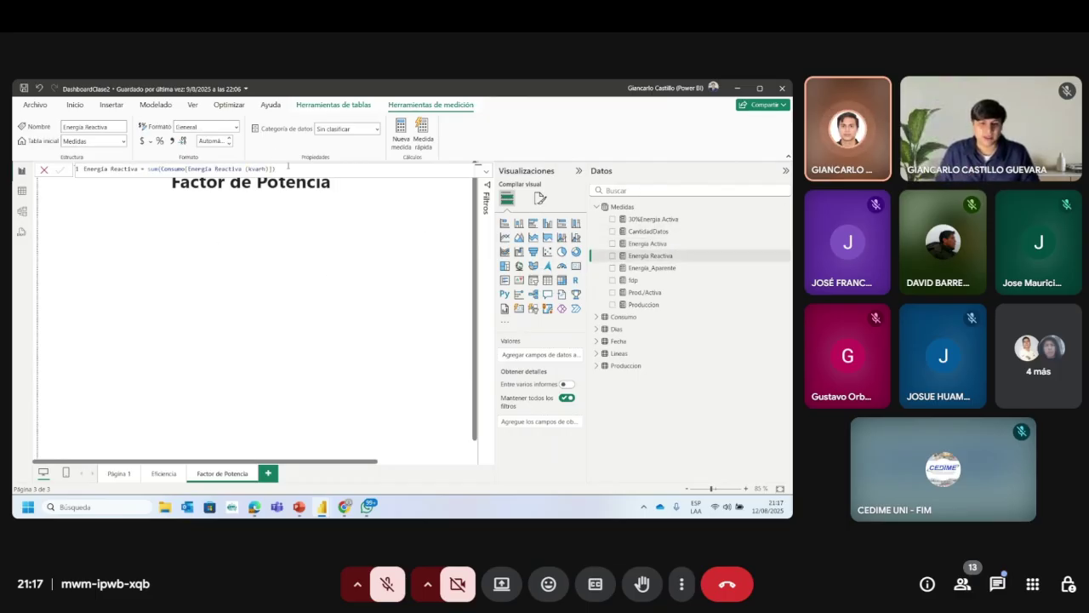
drag(277, 168, 145, 169)
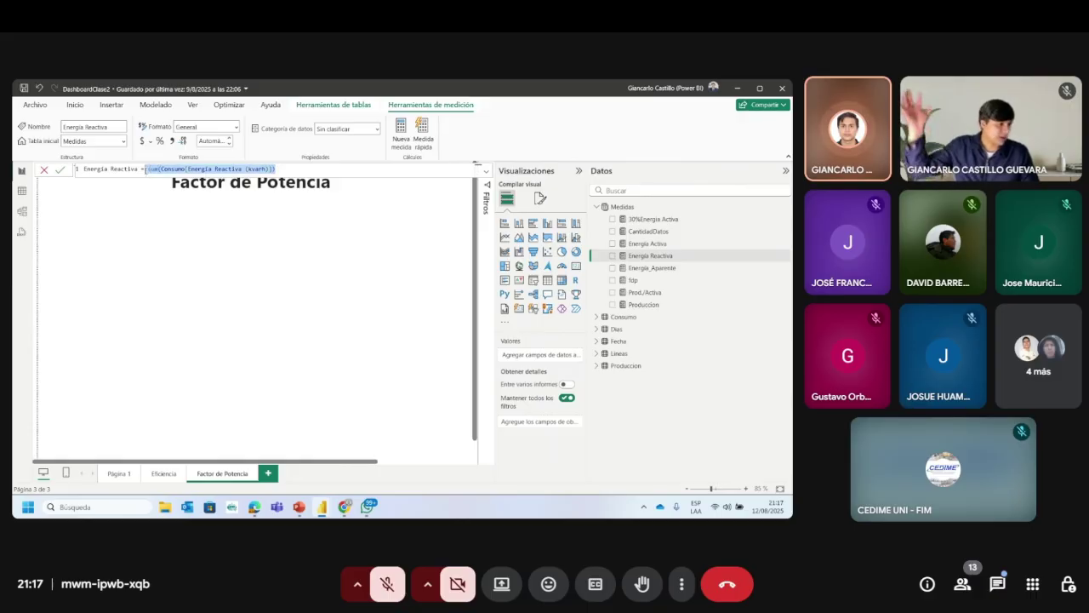
Step: Examine the formulas of the Energía_Aparente and fdp measures in the Medidas table
click(672, 269)
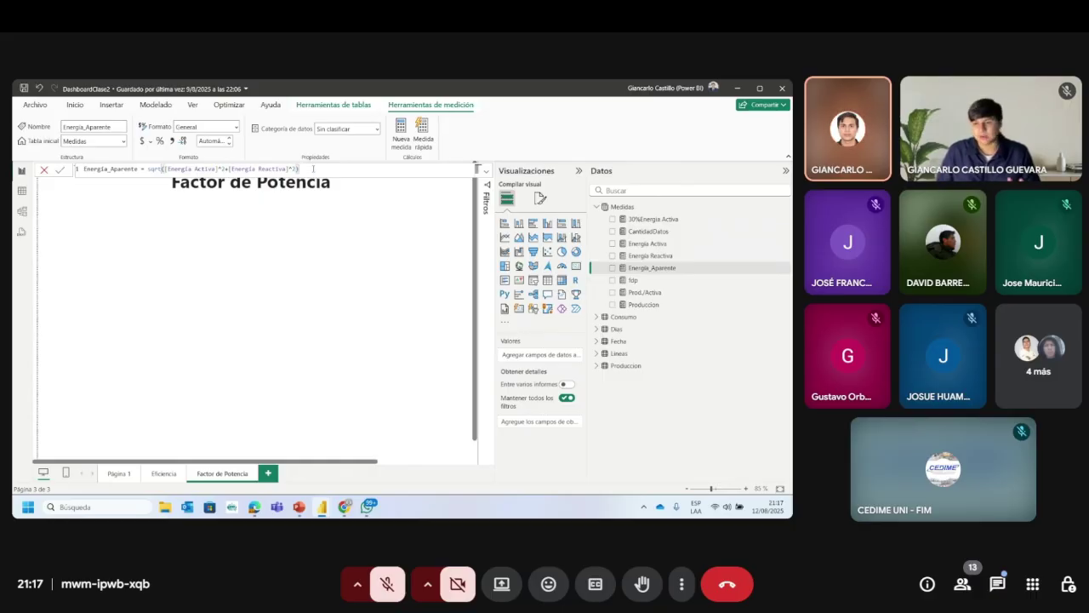
click(661, 279)
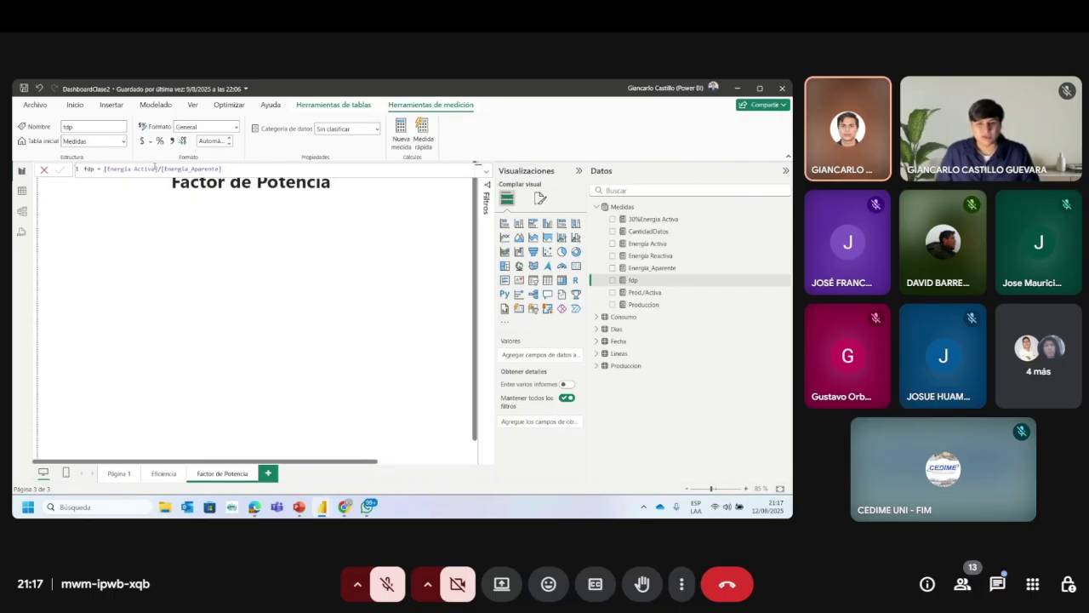
click(621, 284)
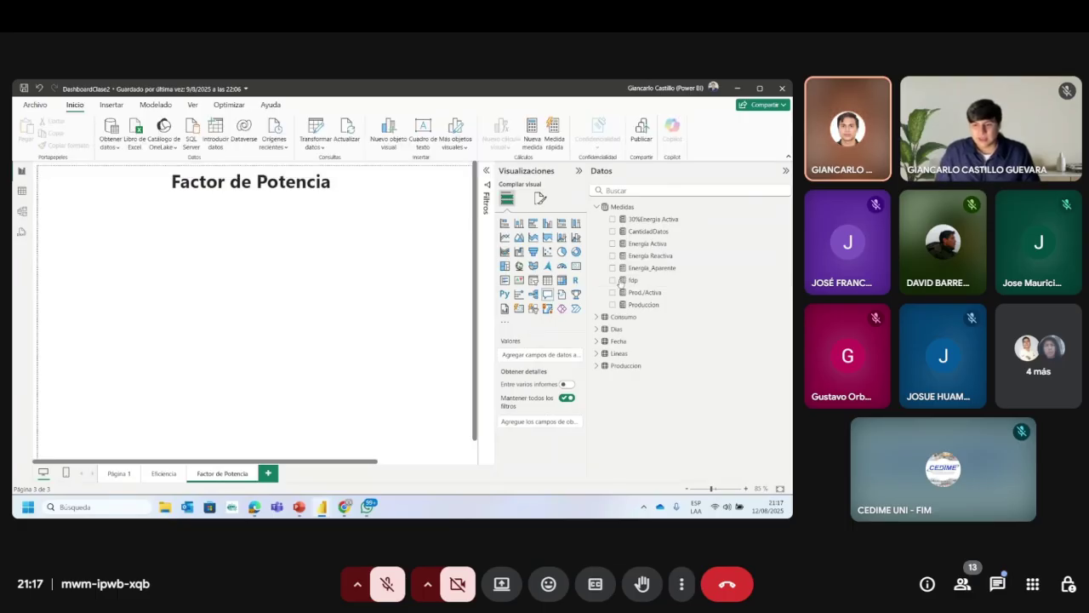
drag(621, 281, 241, 267)
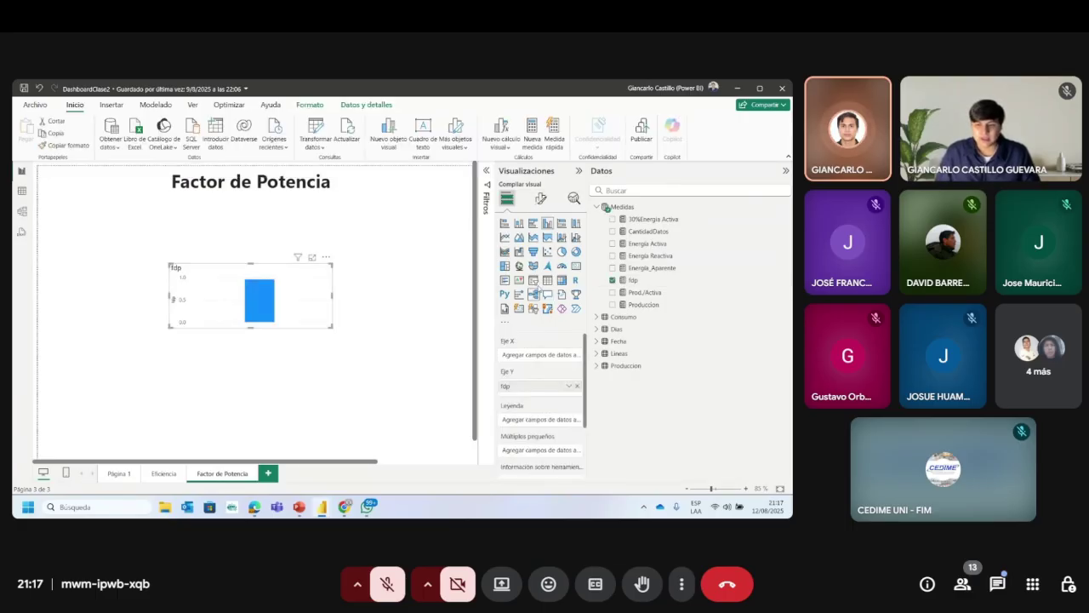
click(576, 266)
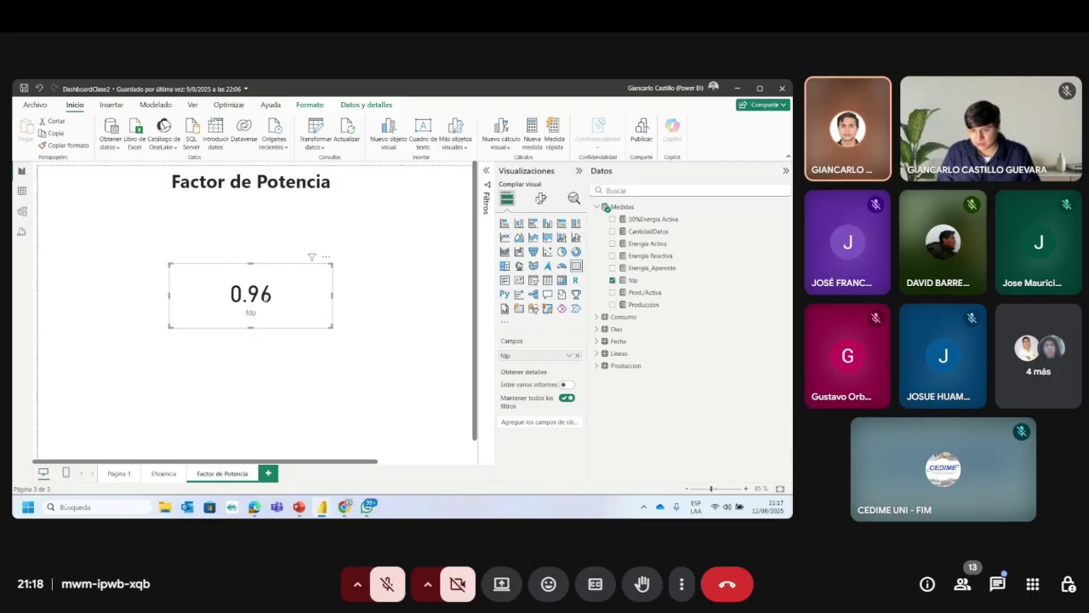
key(Delete)
Step: Switch to the Dashboard Consumo Mensual report and view its finished Factor de Potencia page as a reference
click(170, 473)
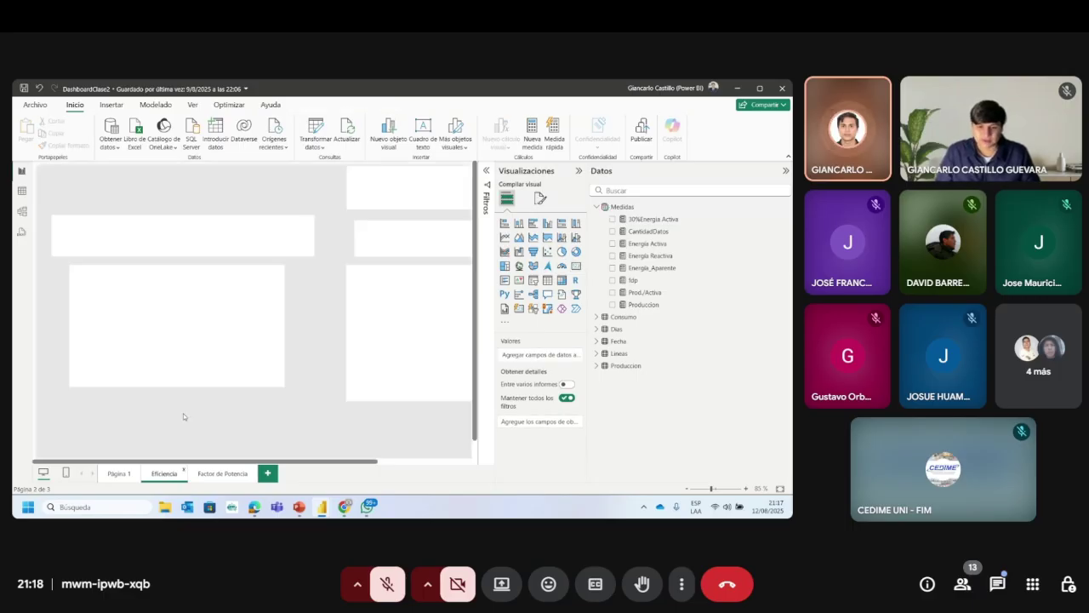
mouse_move(322, 506)
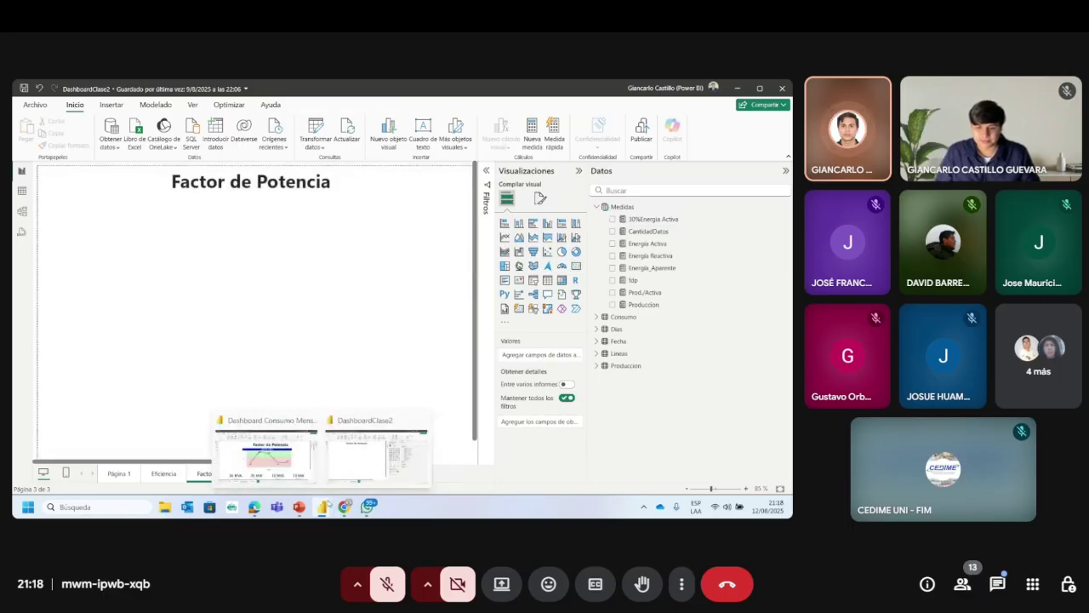
click(273, 430)
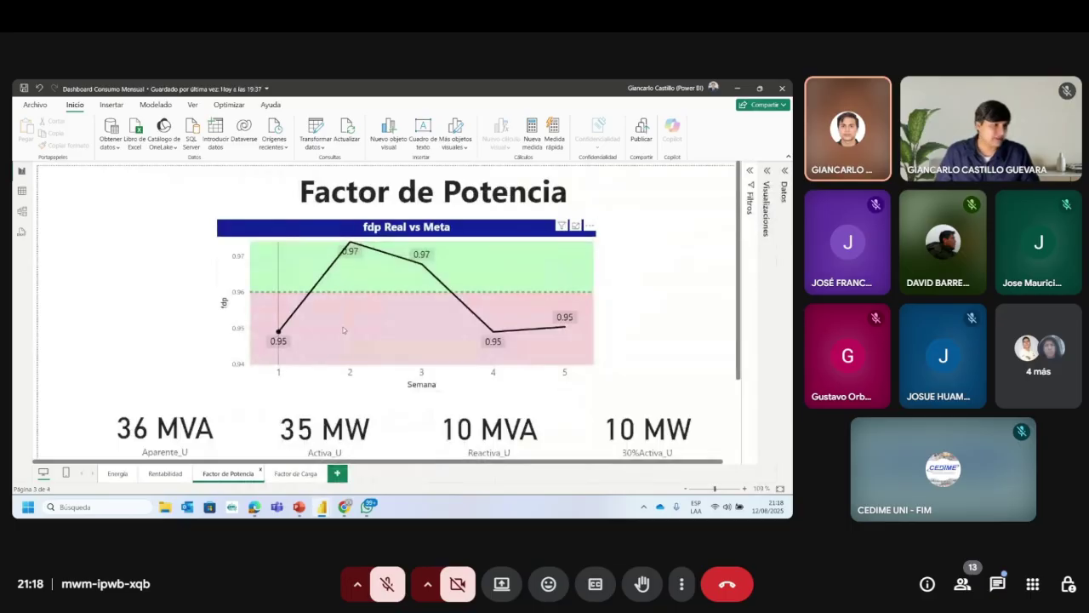
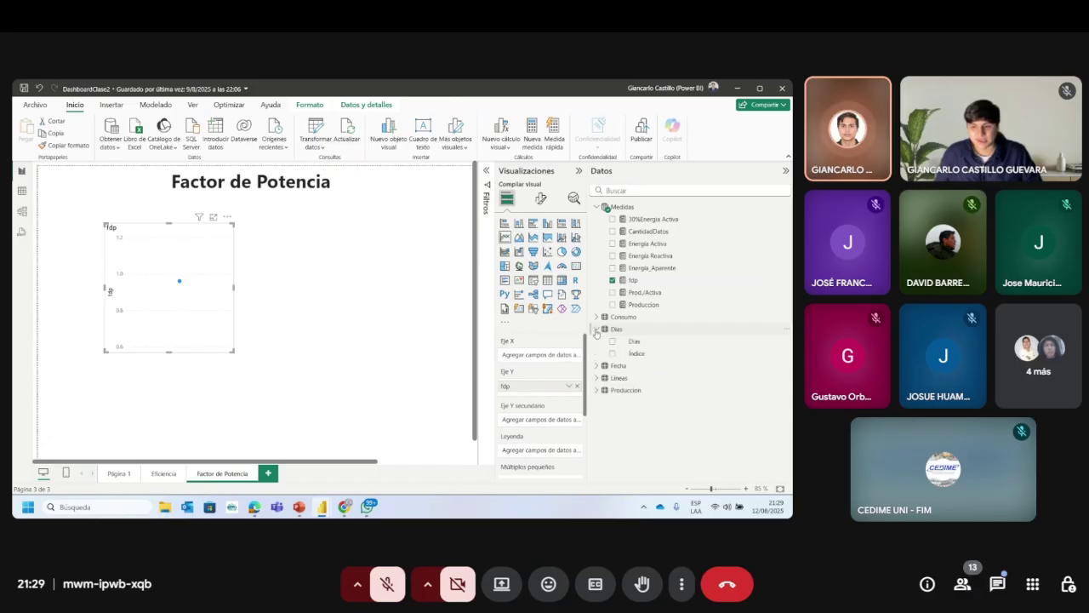
Step: Add Semana_Mes from the Fecha table as the X axis of the fdp line chart and widen the chart
click(596, 329)
click(597, 353)
click(597, 353)
click(596, 341)
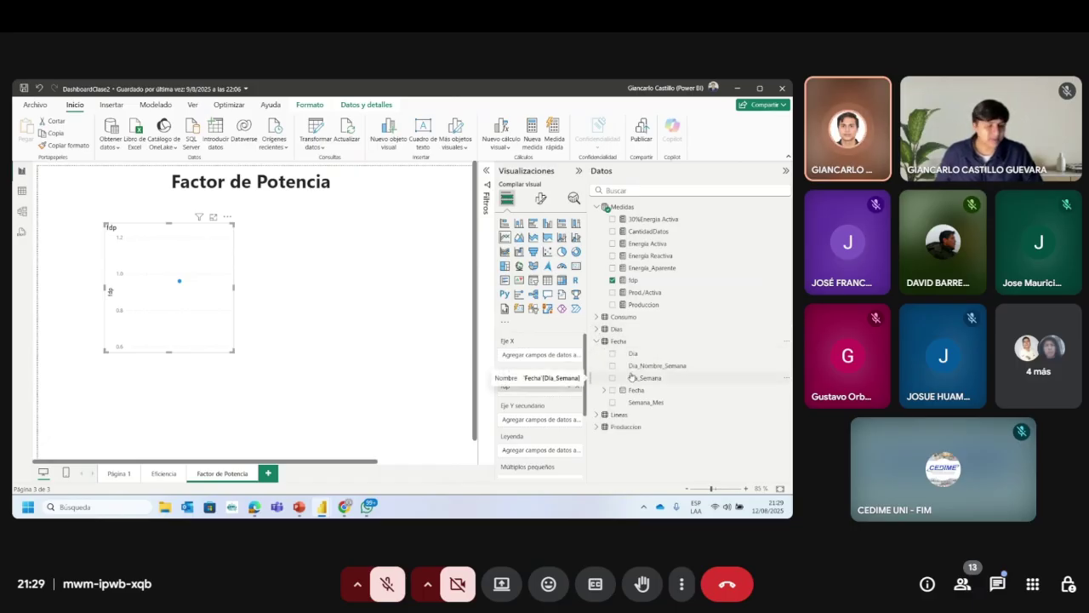
drag(647, 402, 220, 283)
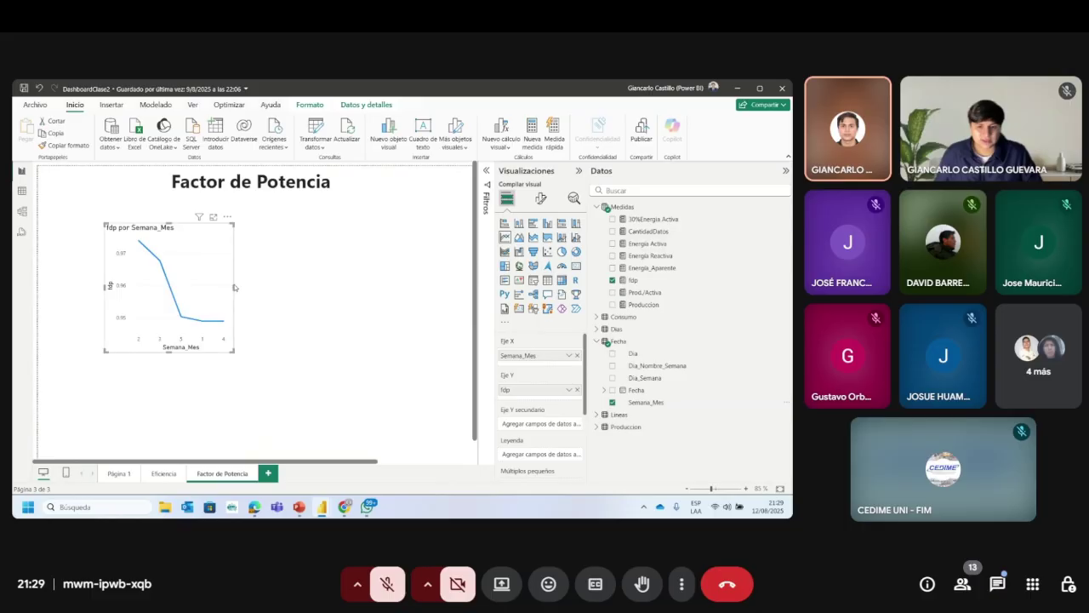
drag(234, 287, 332, 287)
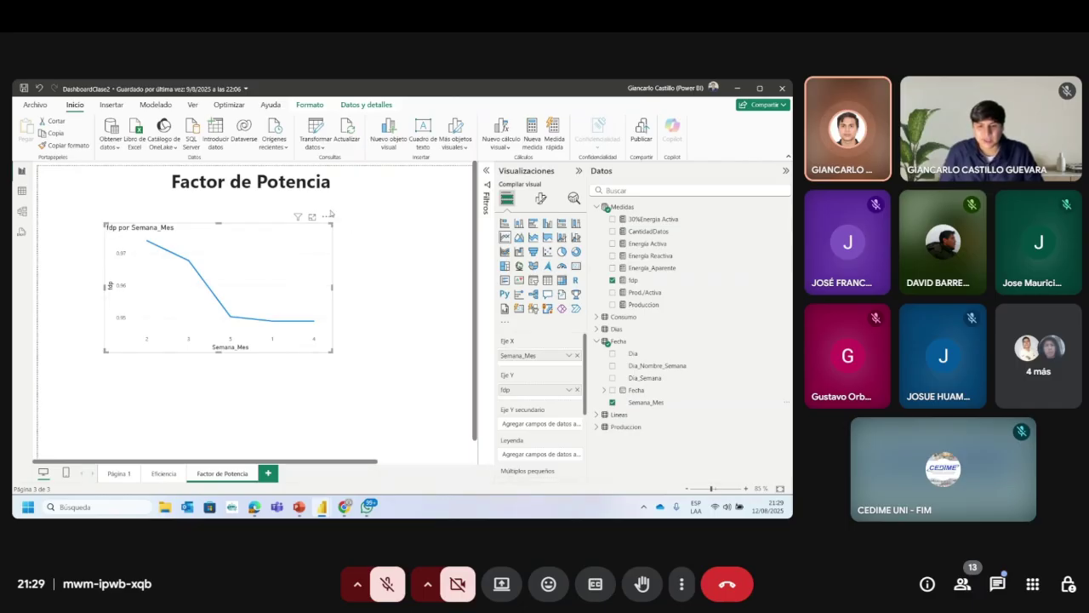
Step: Sort the fdp line chart's axis by Semana_Mes in ascending order
click(326, 216)
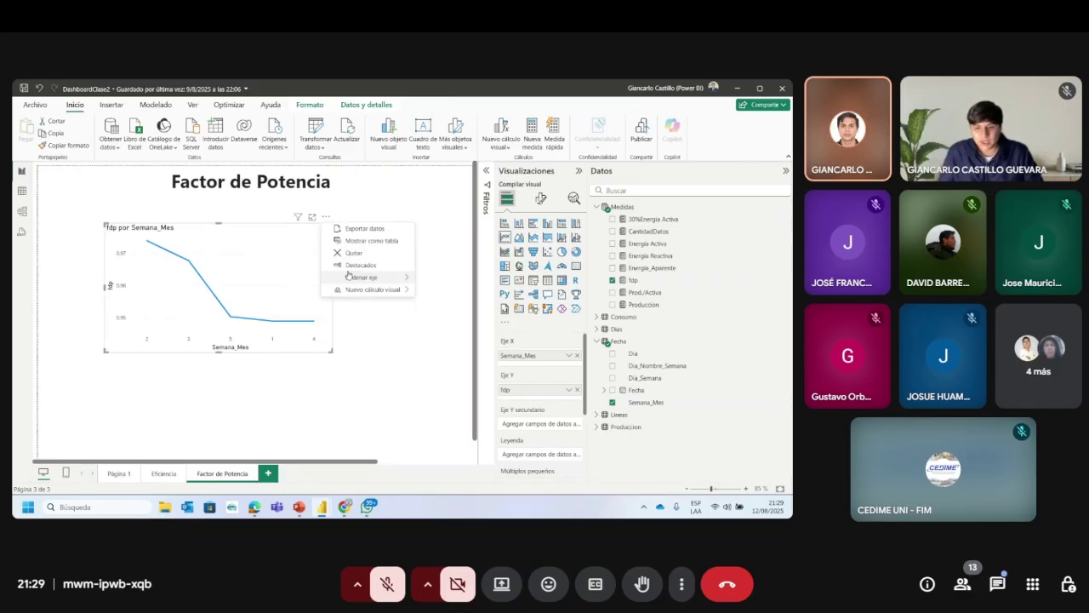
mouse_move(366, 278)
click(441, 277)
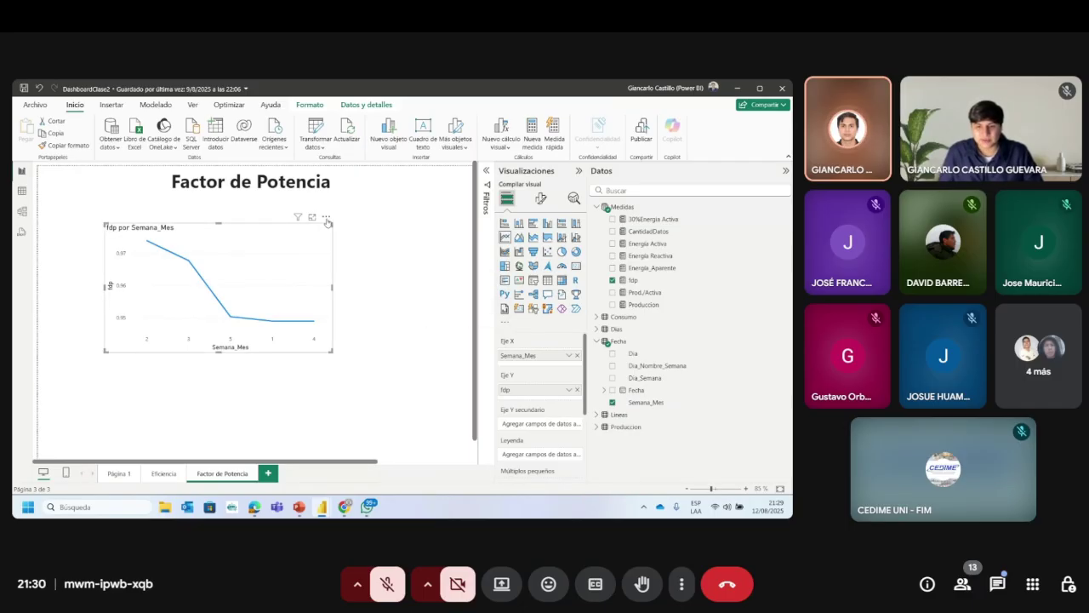
click(327, 217)
mouse_move(397, 280)
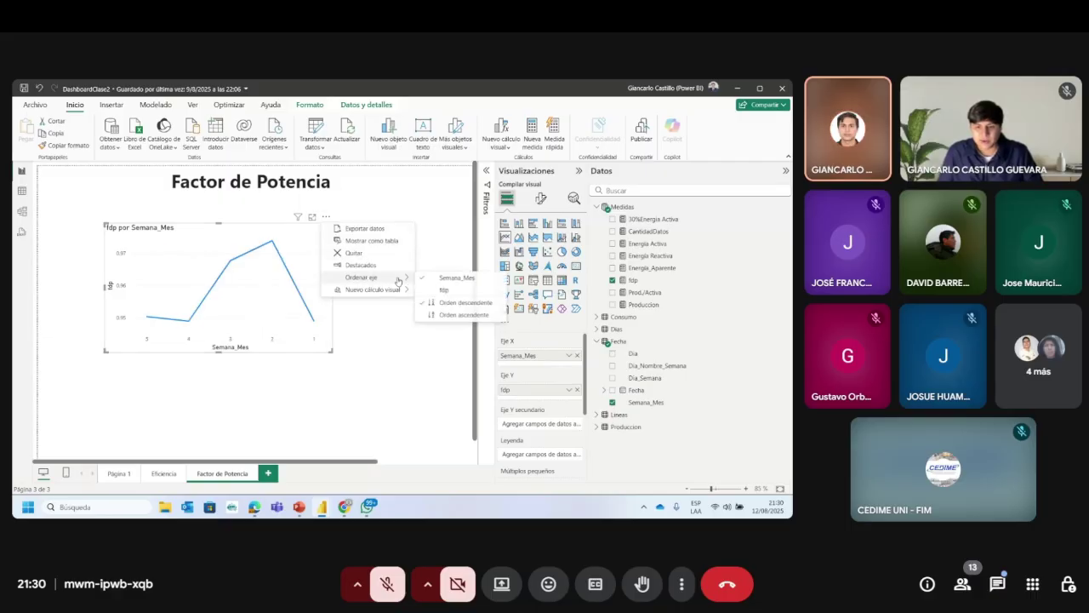
click(464, 315)
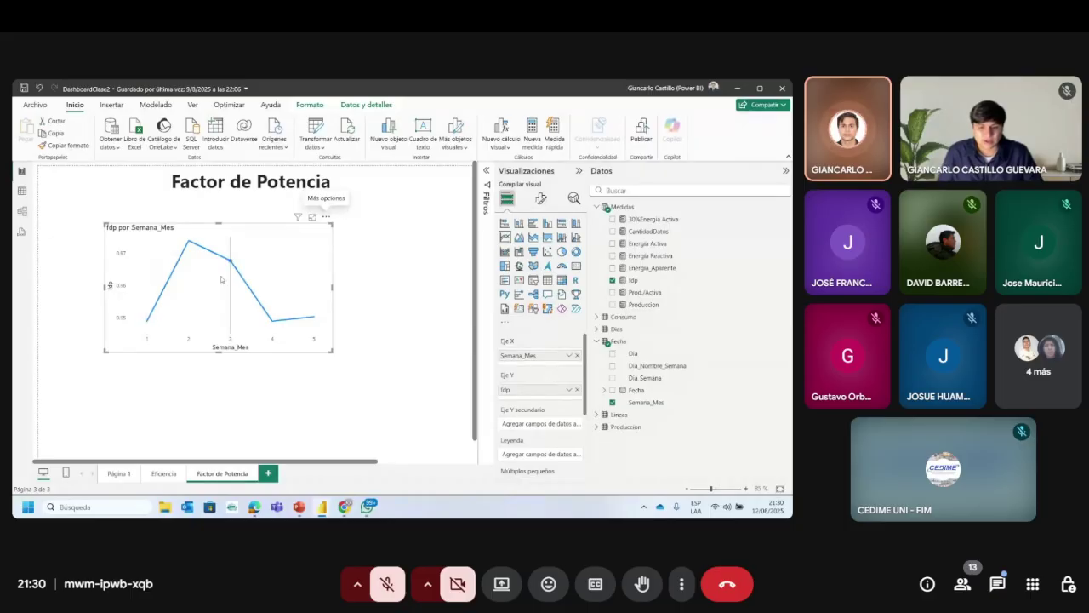
scroll(253, 394, up, 2)
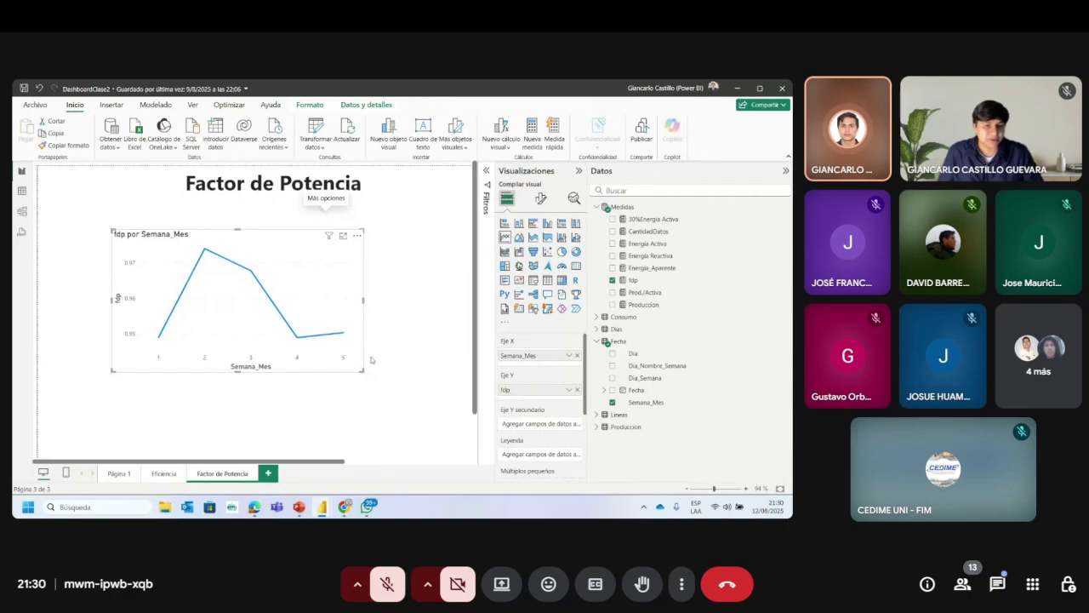
click(404, 344)
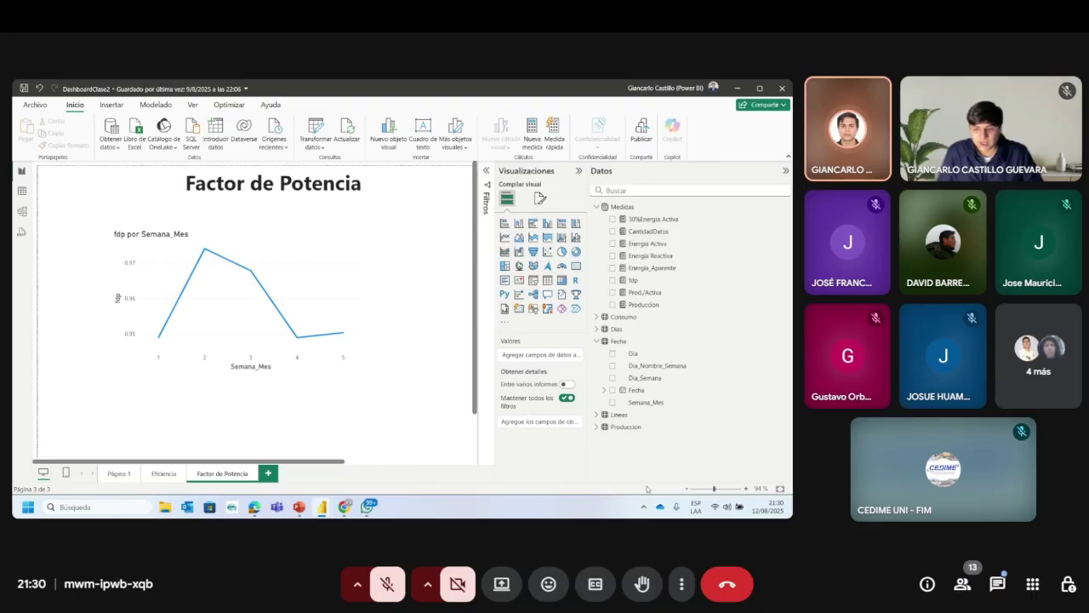
click(719, 490)
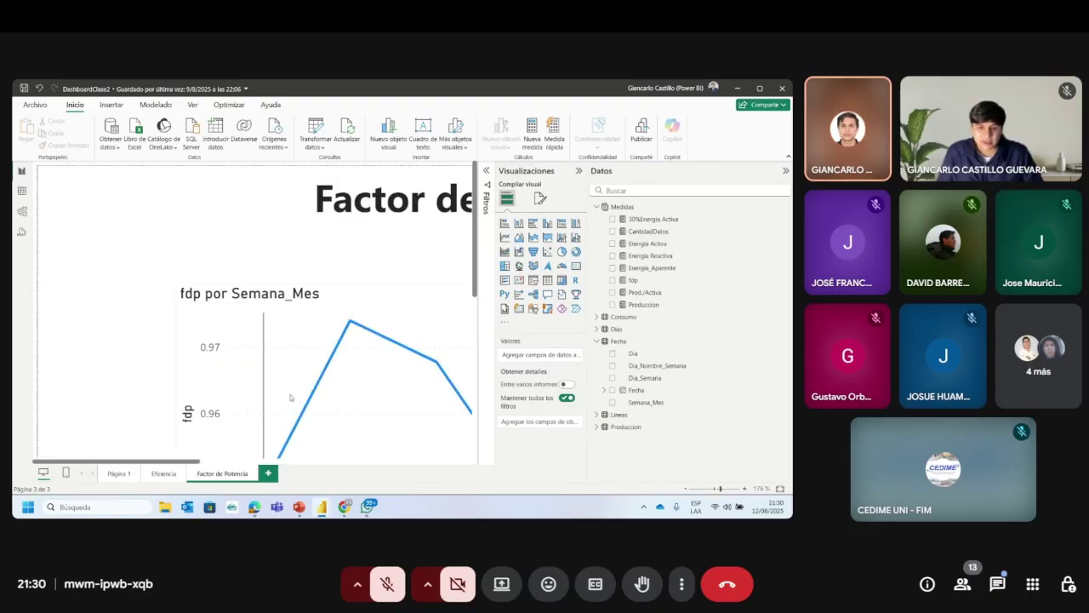
scroll(239, 364, up, 1)
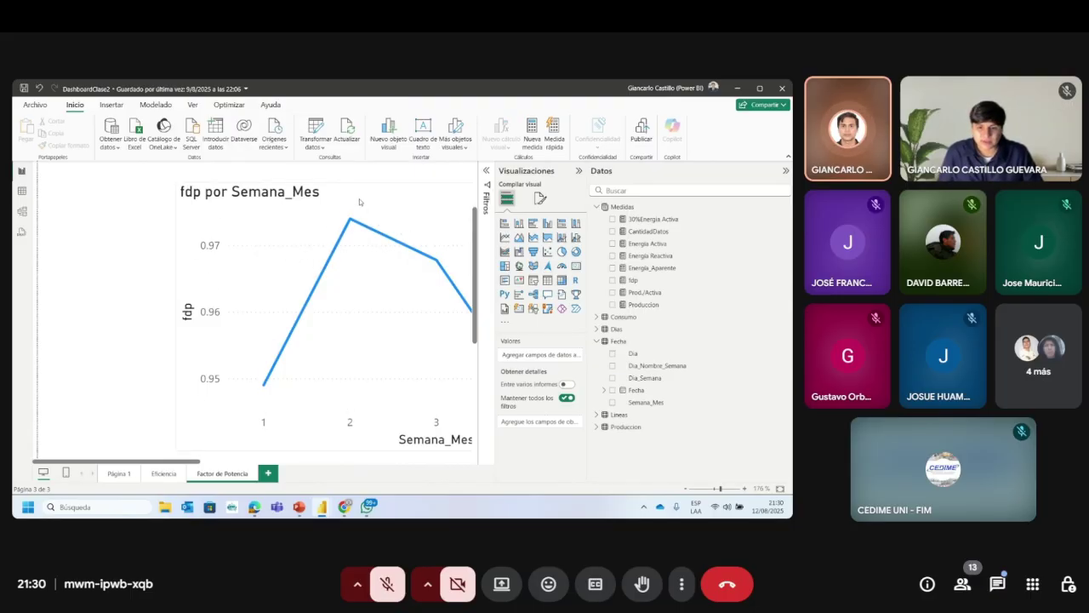
click(712, 489)
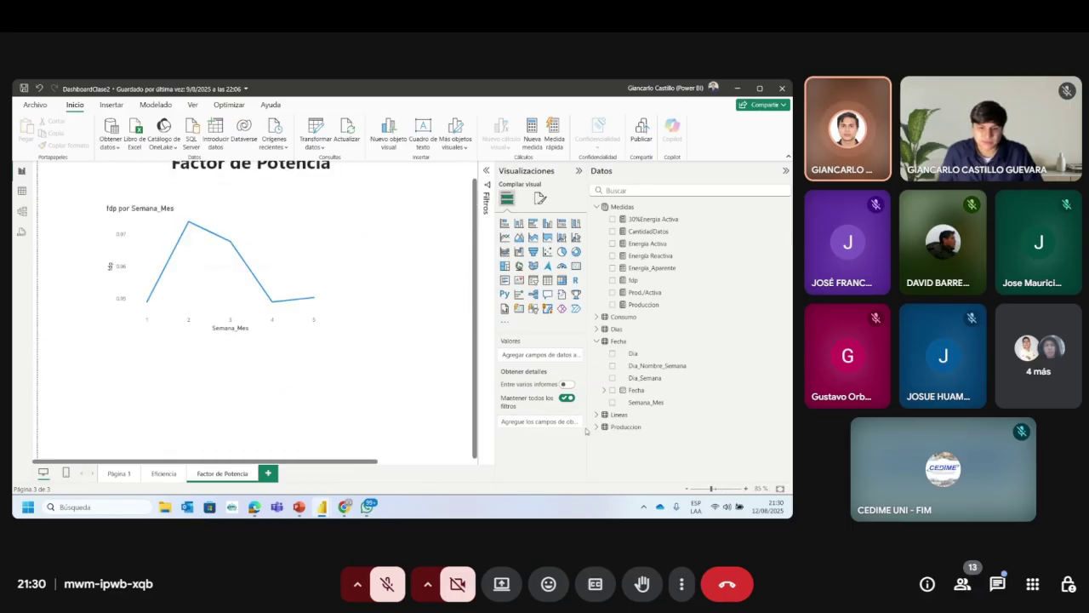
Step: Set the fdp line chart's Y-axis range to a minimum of 0 and a maximum of 1, and raise the minimum to 0.90
click(231, 272)
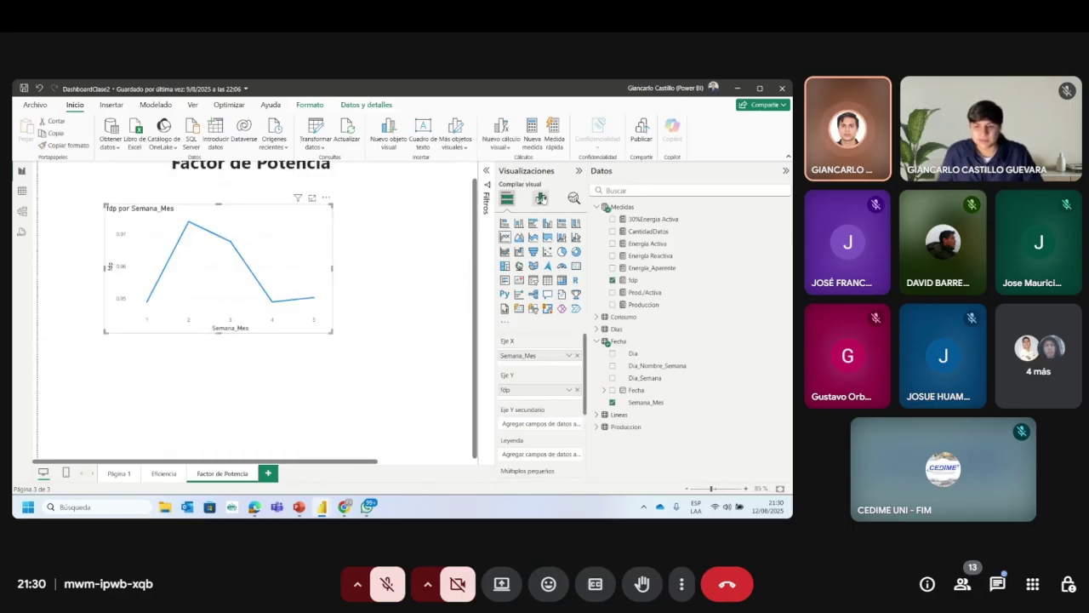
click(541, 198)
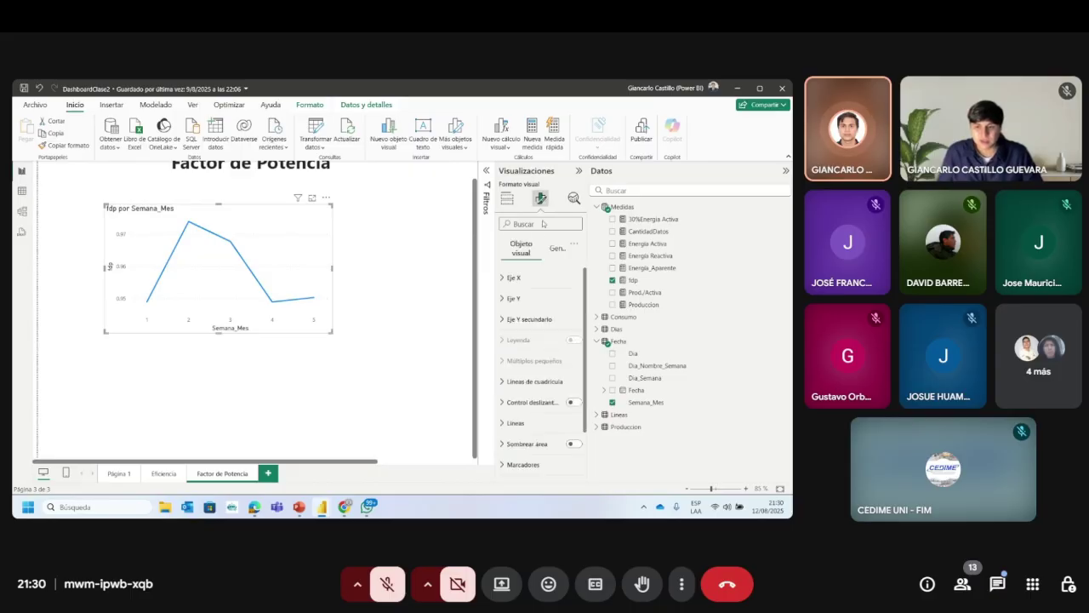
click(514, 298)
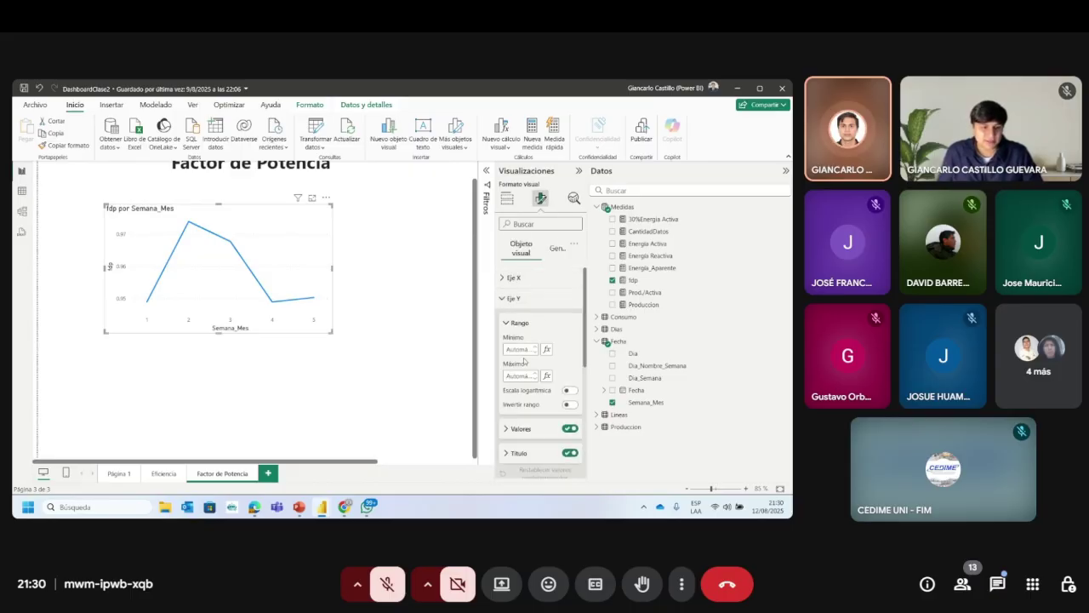
click(521, 349)
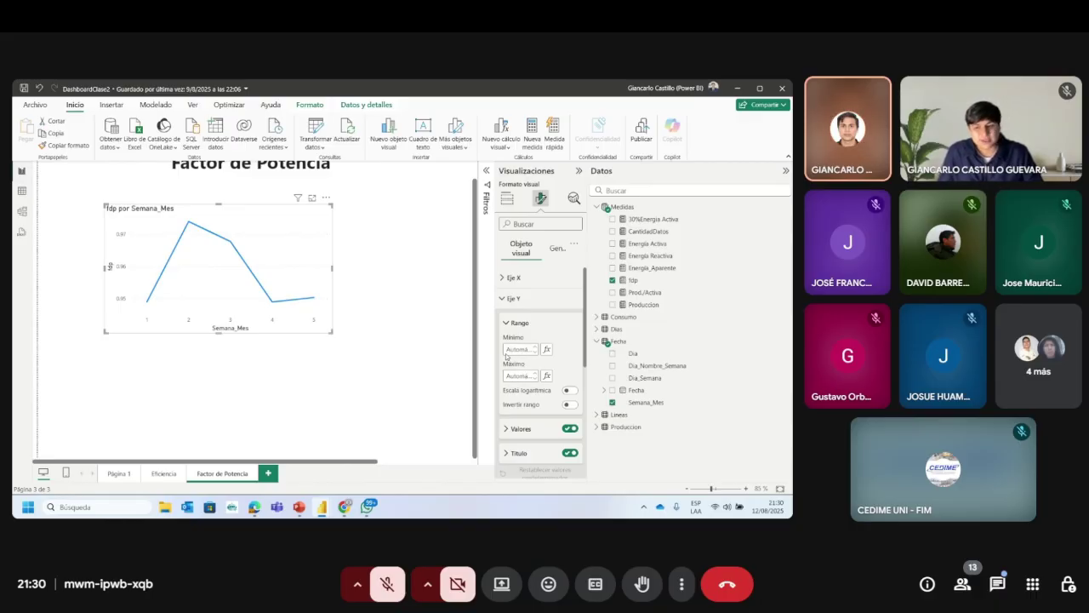
click(716, 491)
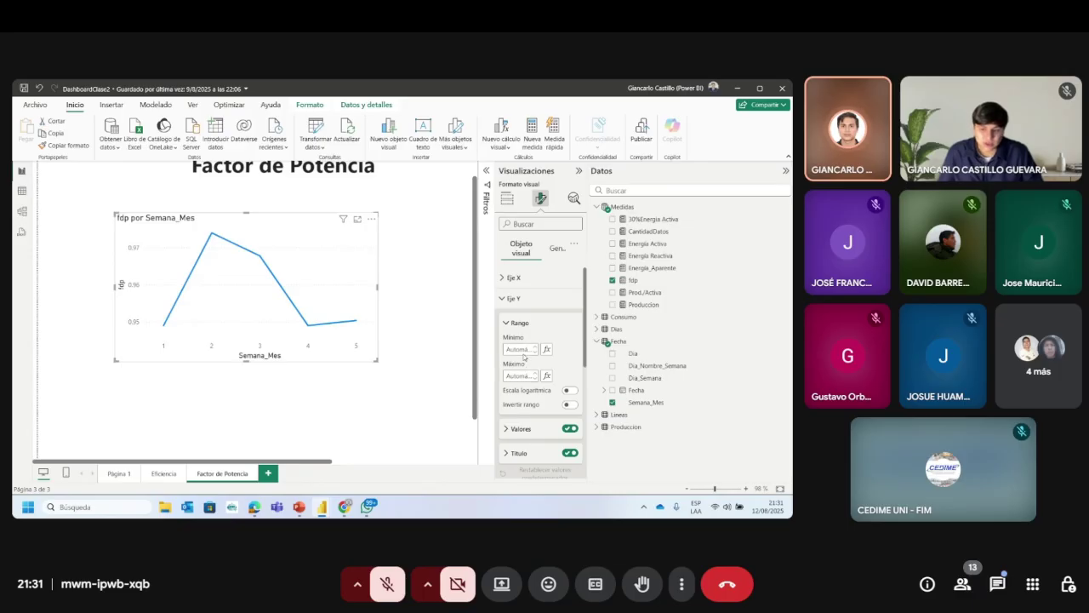
text(0)
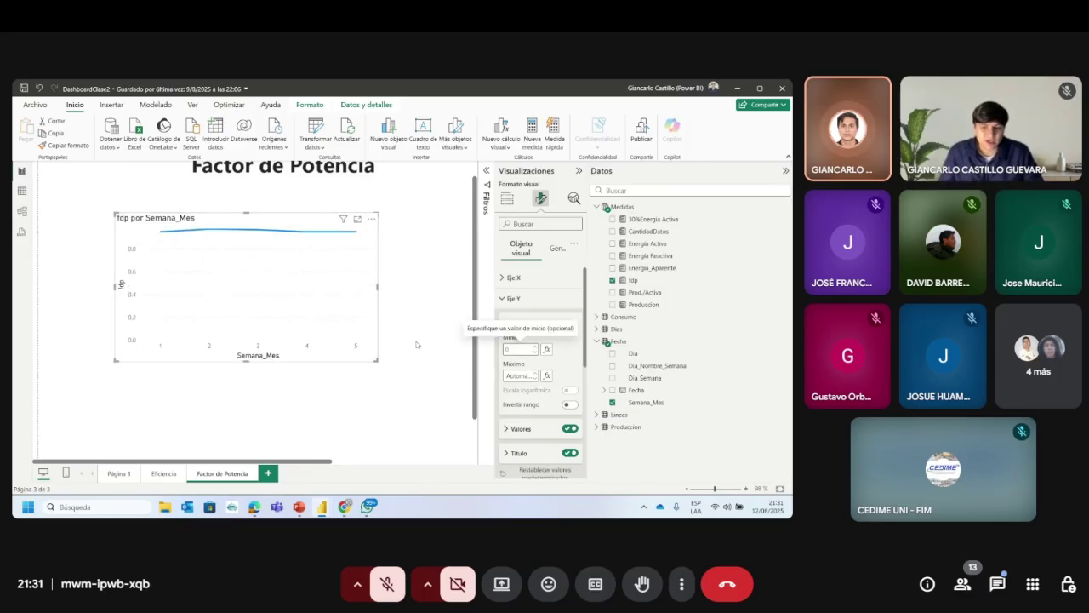
click(518, 375)
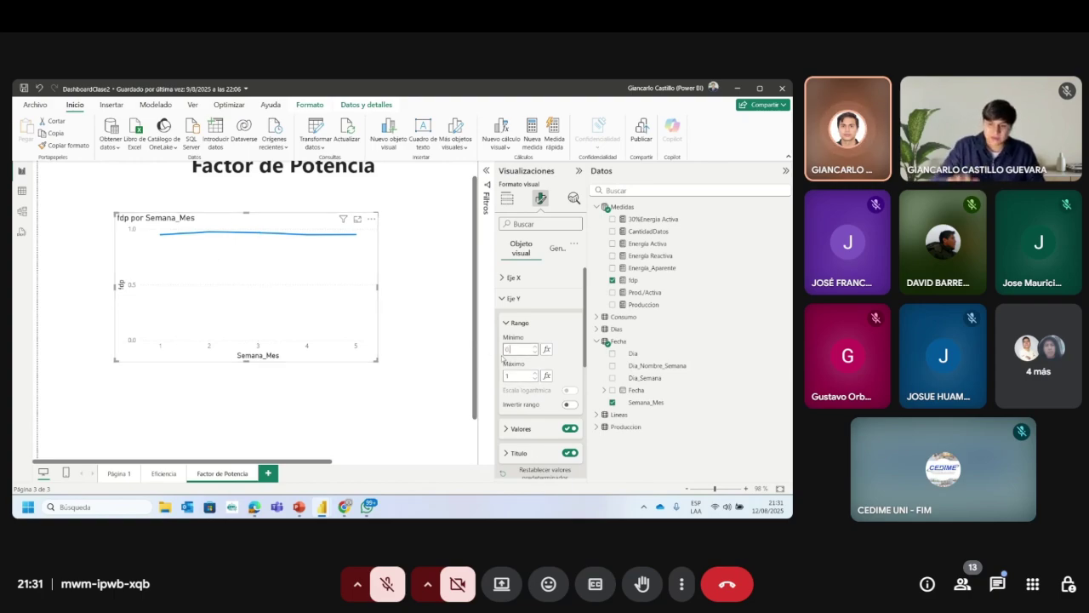
key(Return)
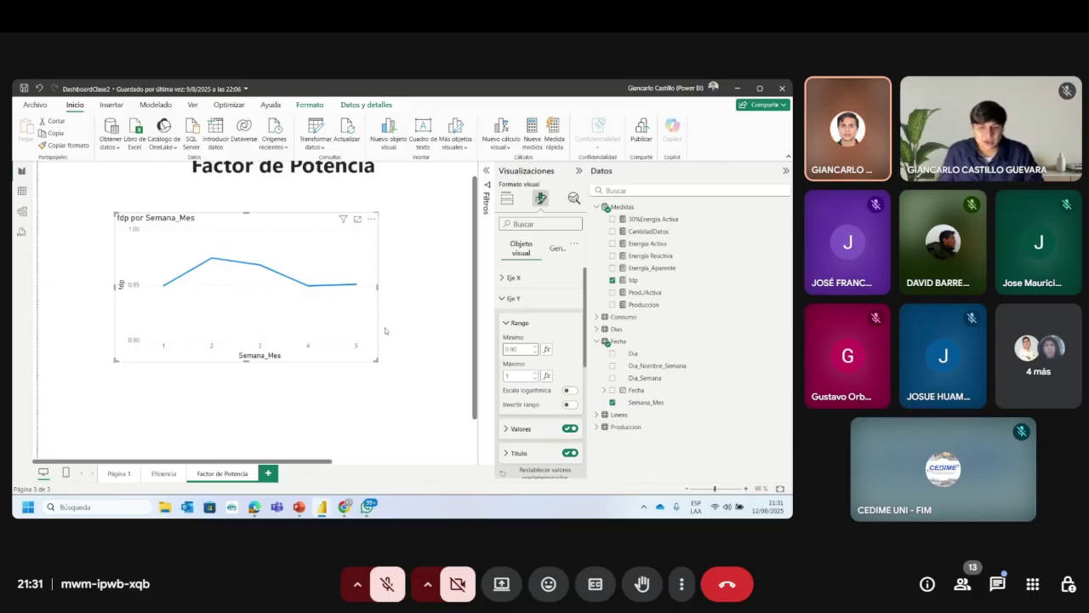
click(432, 281)
Step: Set the minimum of the fdp line chart's Y-axis range to 0.92
click(161, 309)
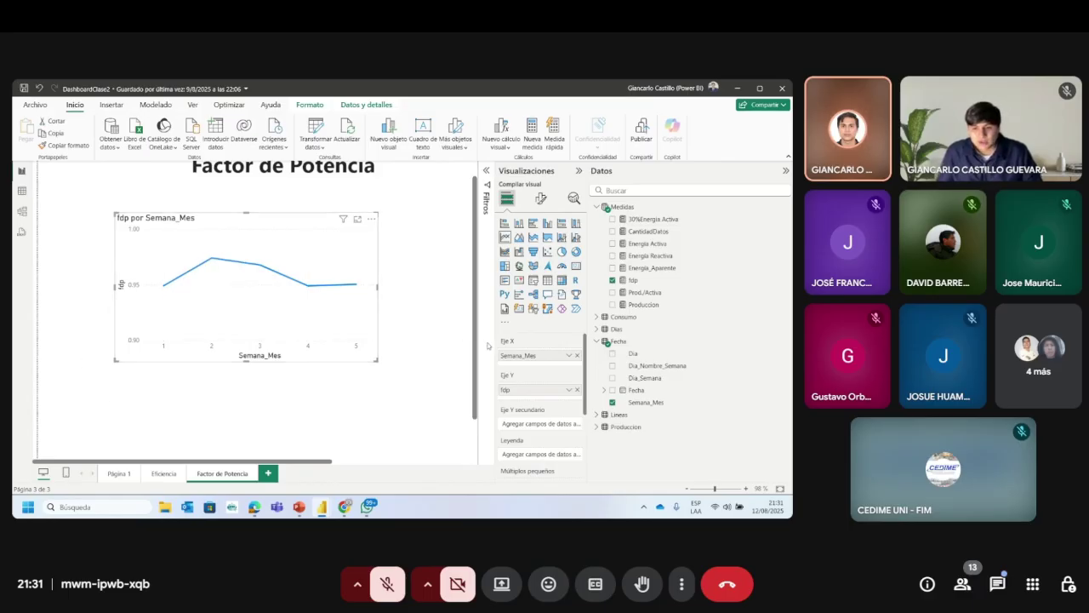
click(541, 199)
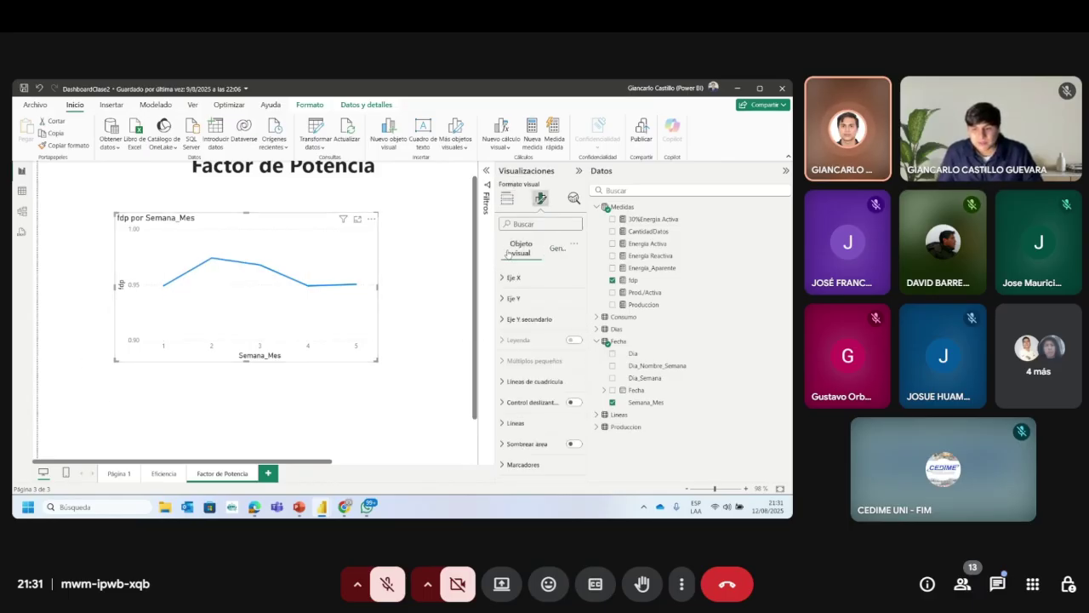
click(513, 298)
click(525, 348)
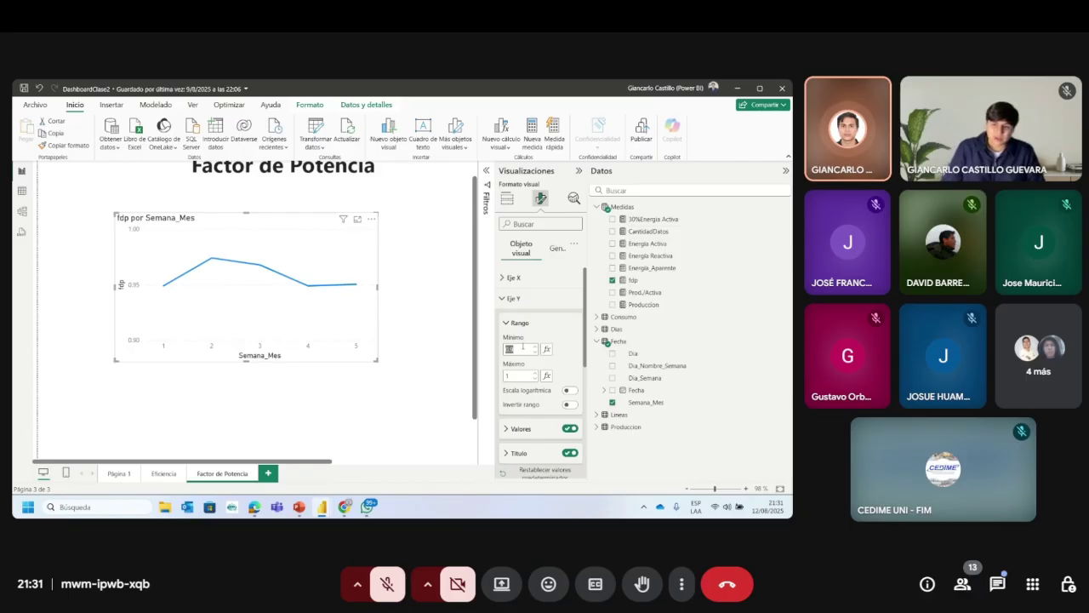
text(0.92)
key(Return)
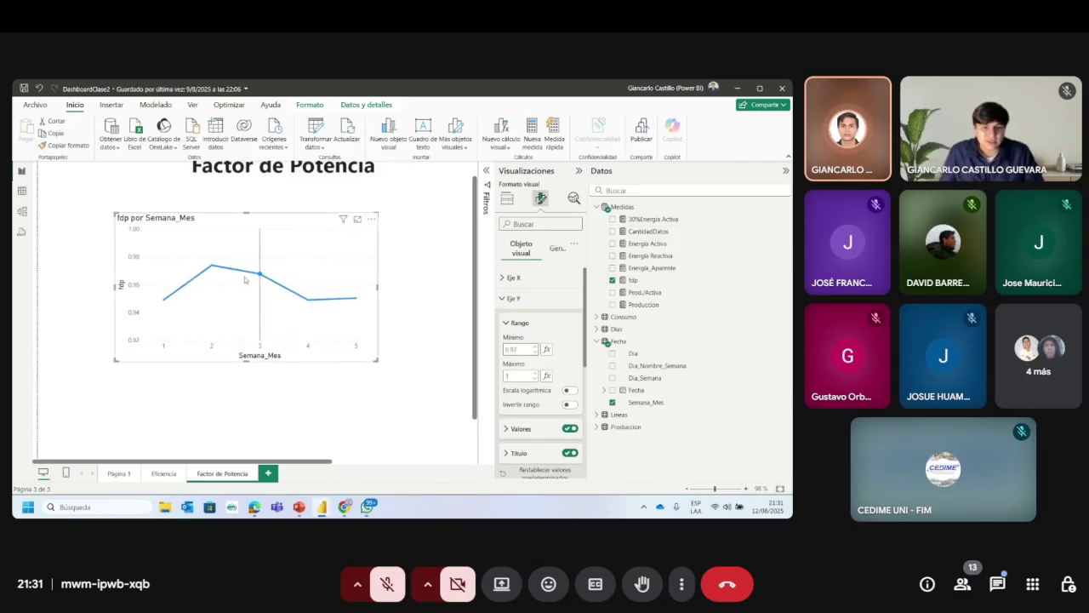
mouse_move(202, 276)
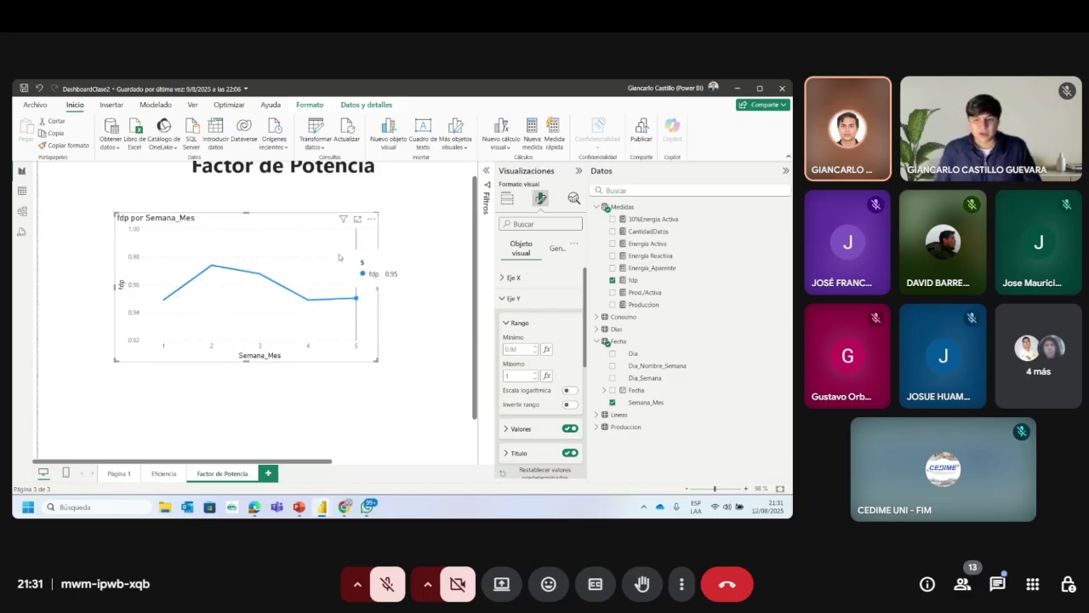
click(507, 299)
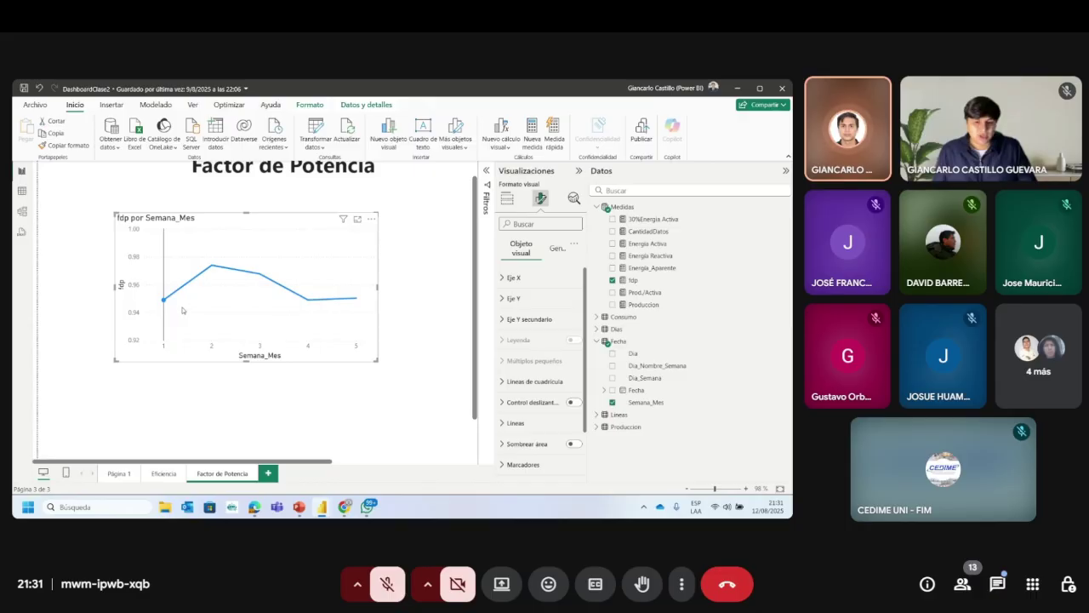
Step: Turn on data labels for the fdp line chart
mouse_move(234, 278)
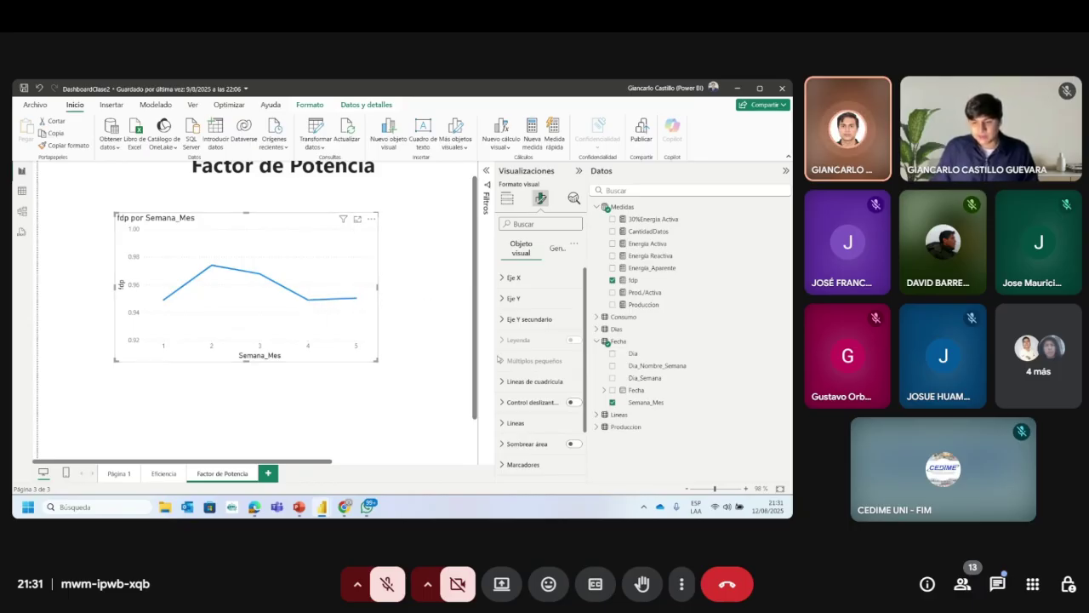
scroll(536, 392, down, 3)
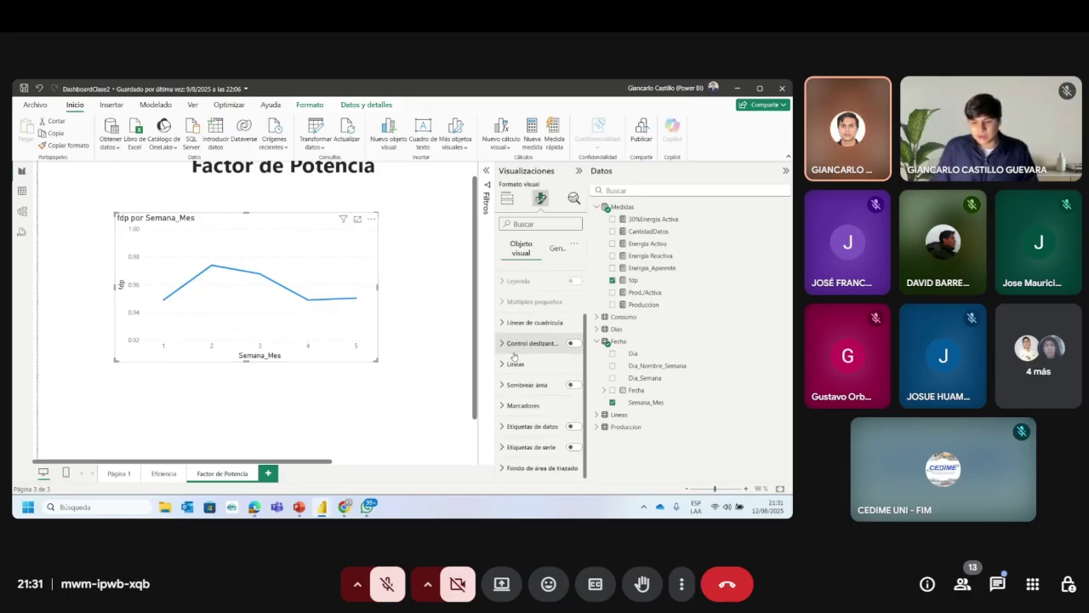
click(574, 427)
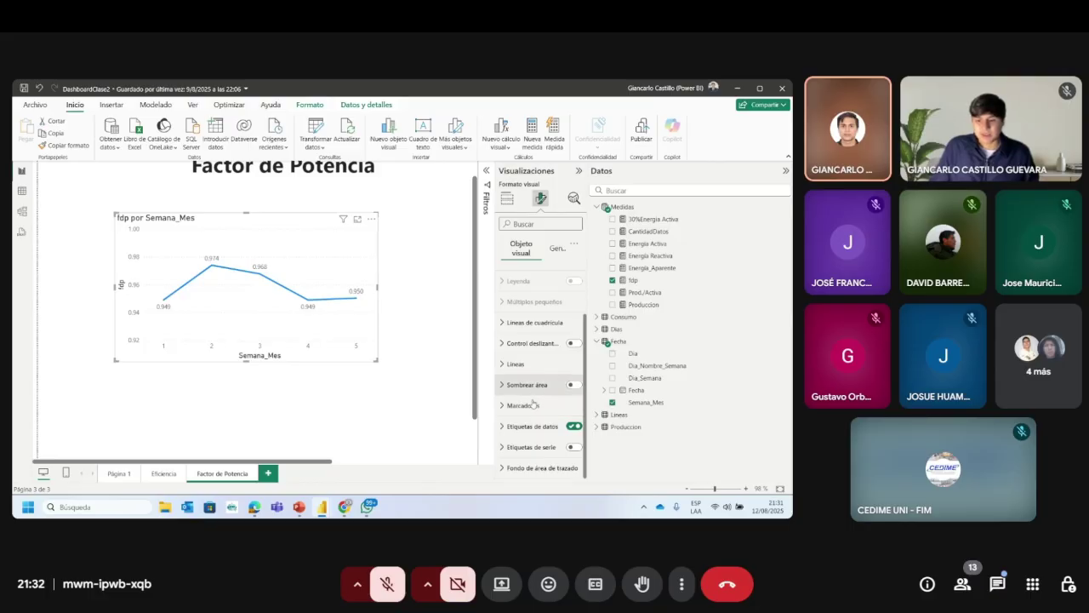
scroll(270, 261, down, 1)
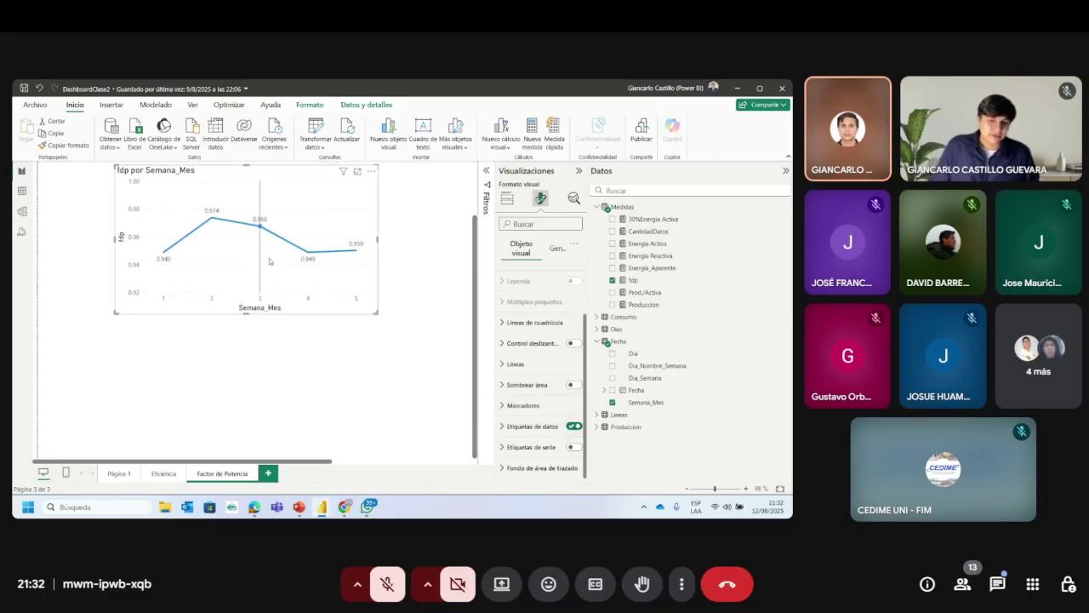
scroll(270, 262, up, 1)
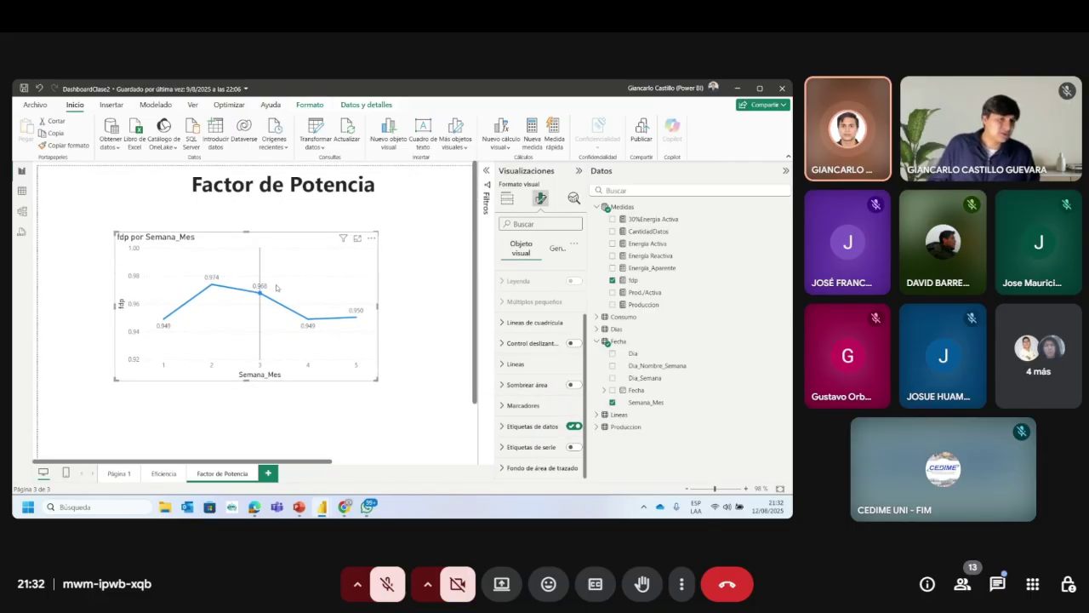
Step: Set the number of decimal places of the Prod./Activa measure to 1
click(640, 291)
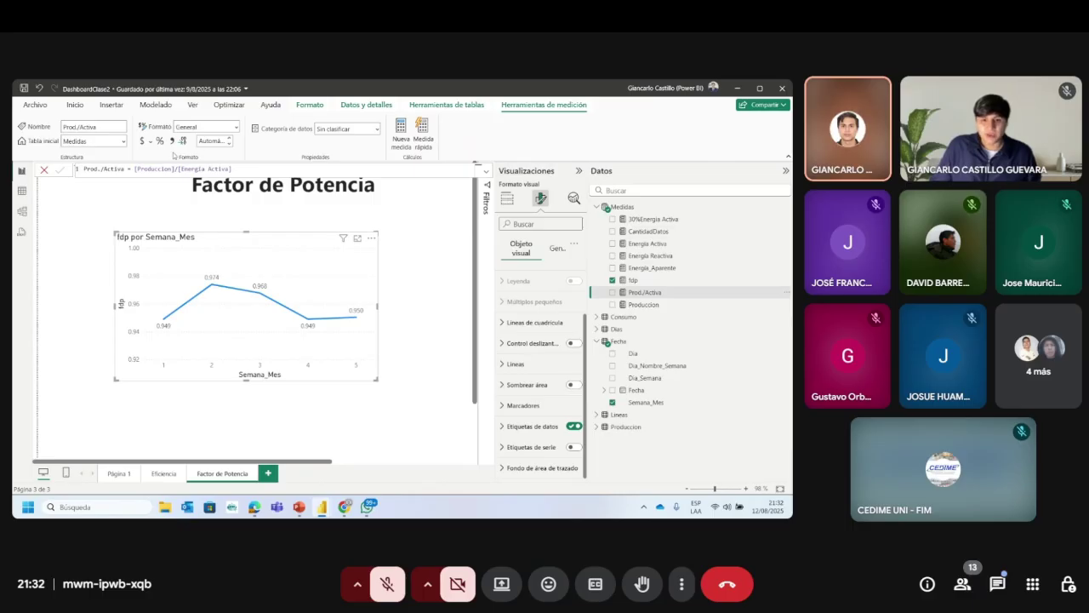
click(228, 141)
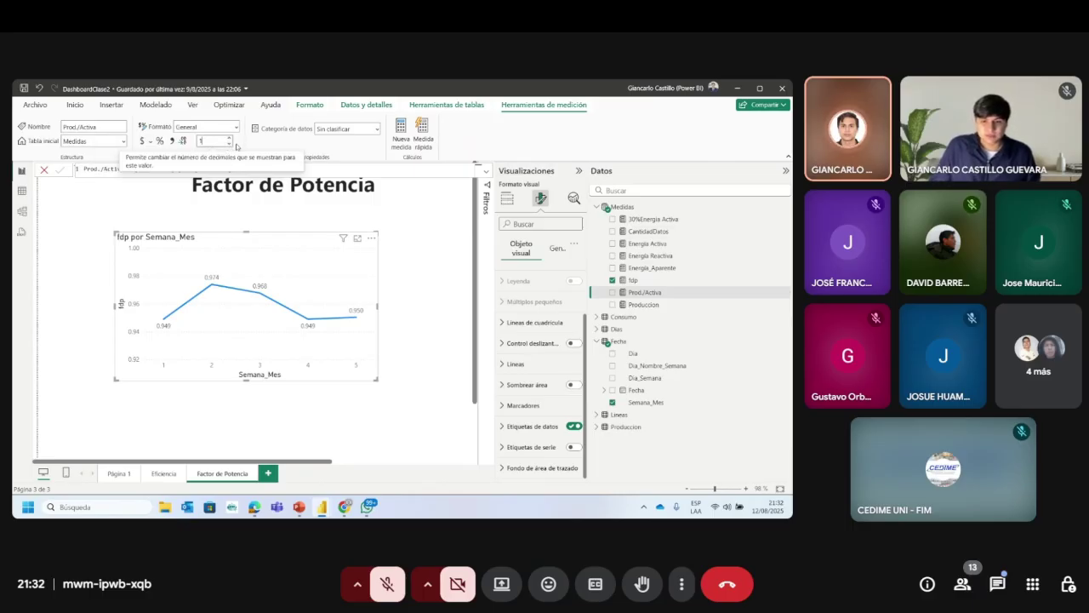
click(309, 271)
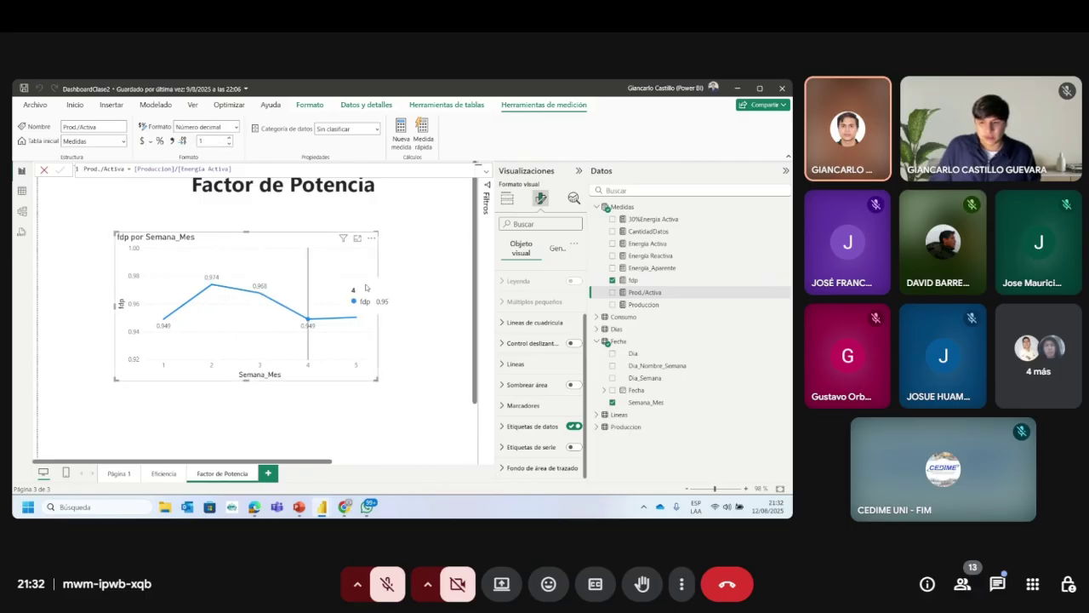
Step: Set the fdp measure's number of decimal places to 1, and raise it to 2
click(632, 280)
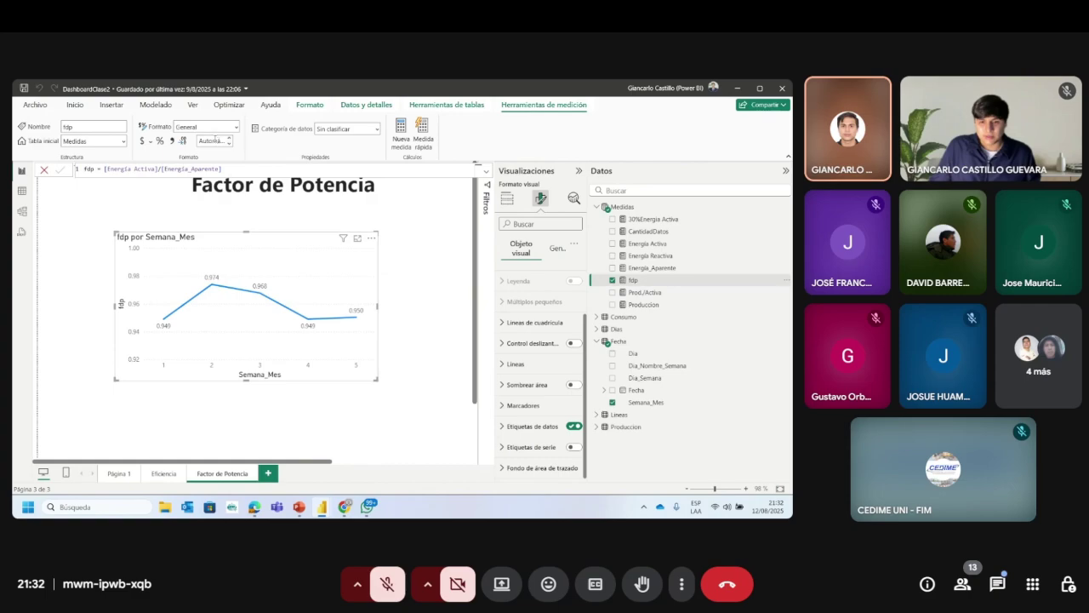
click(214, 140)
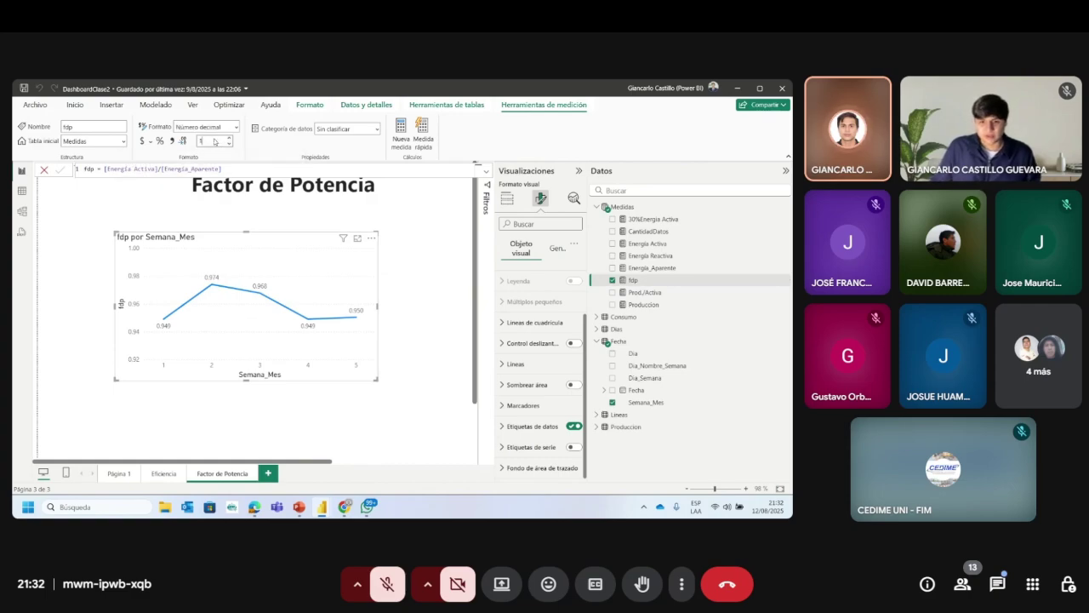
key(Return)
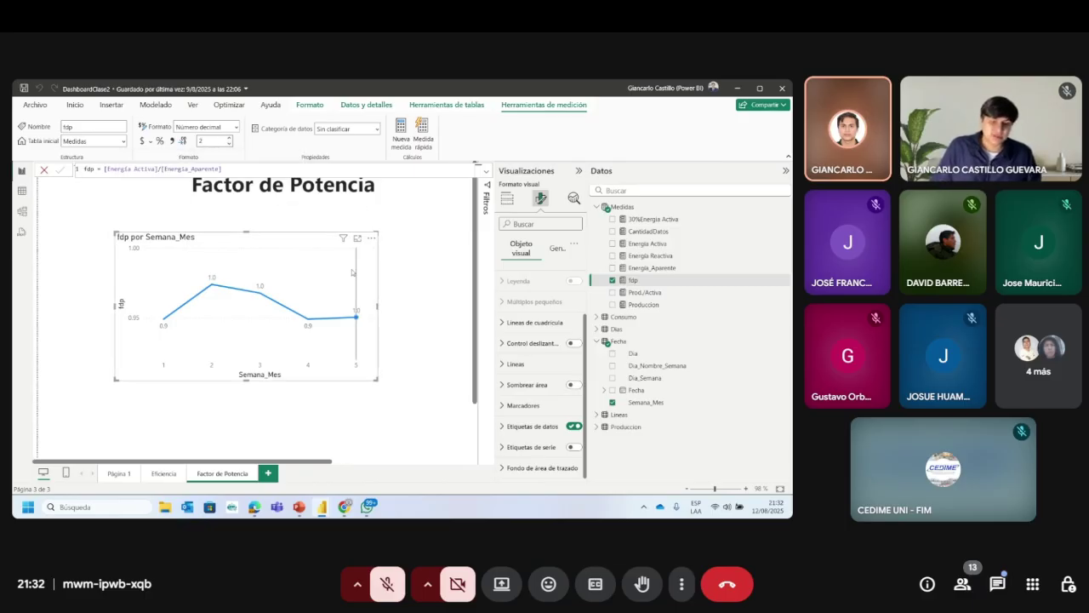
click(446, 275)
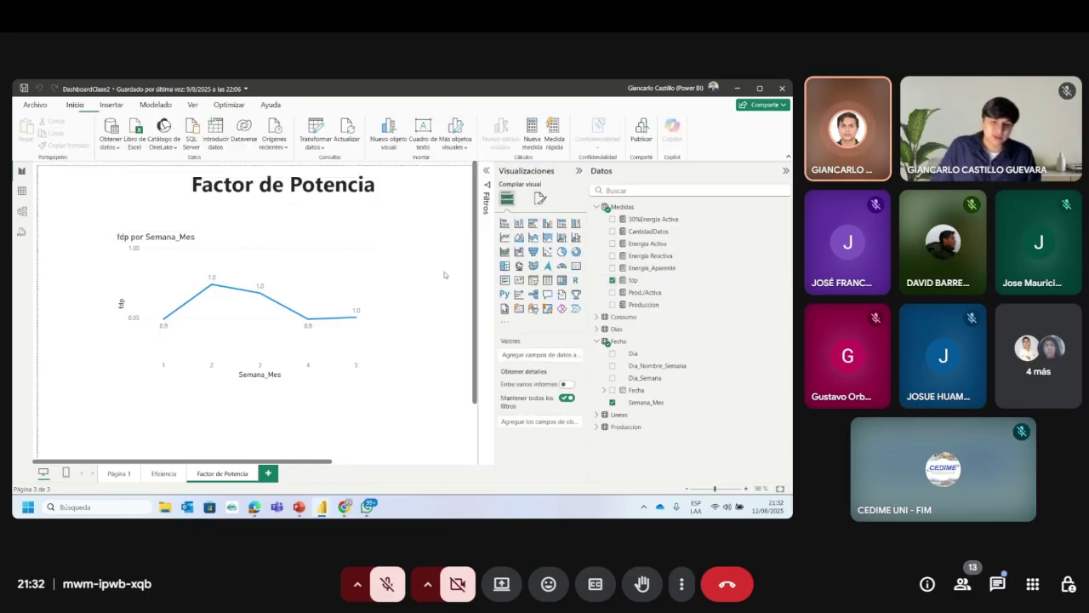
click(246, 337)
click(632, 280)
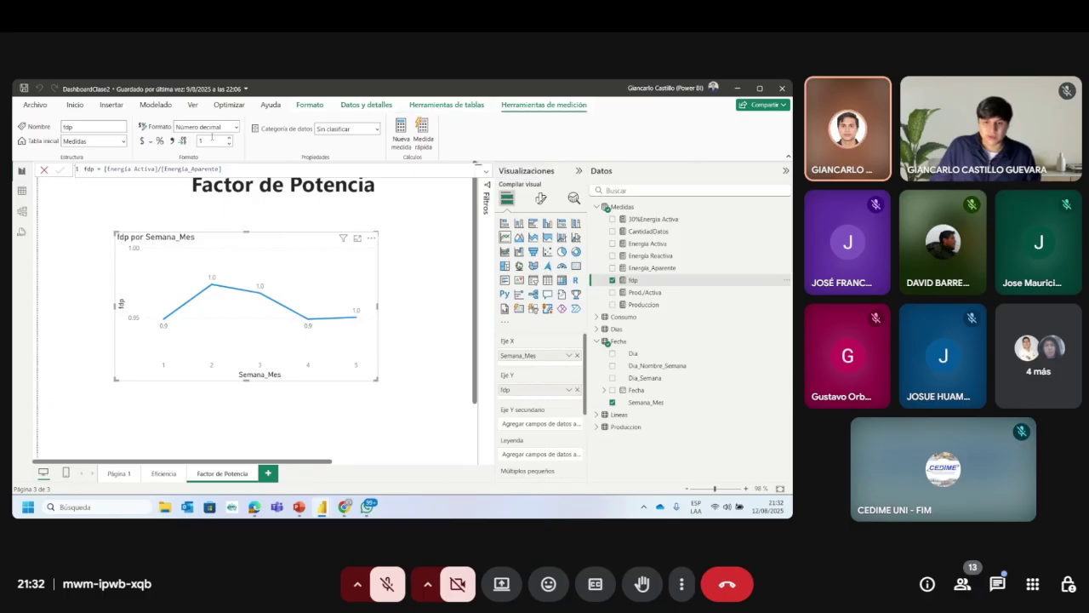
click(230, 137)
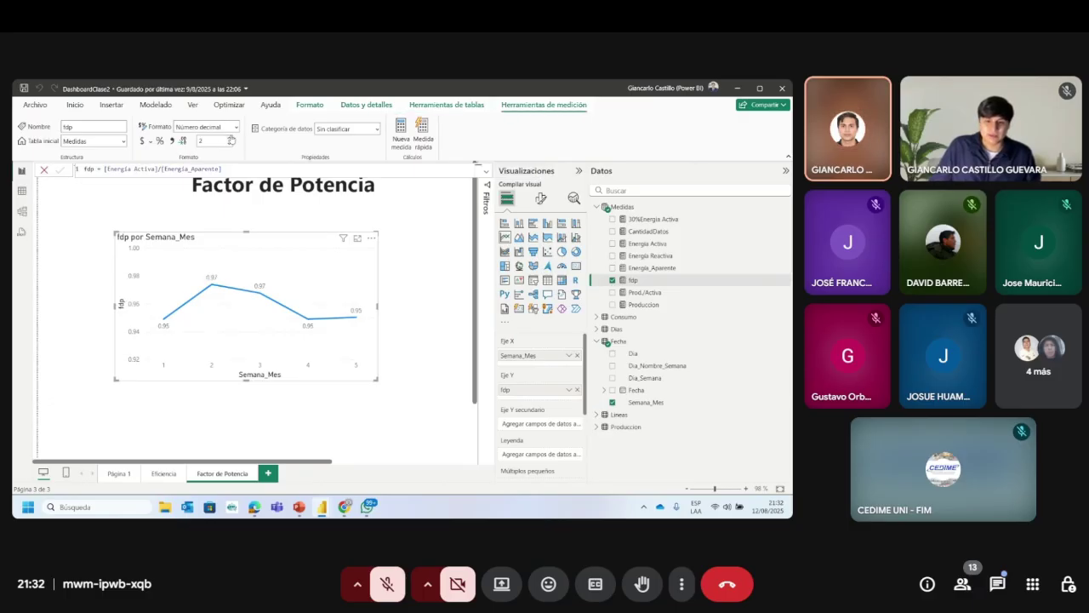
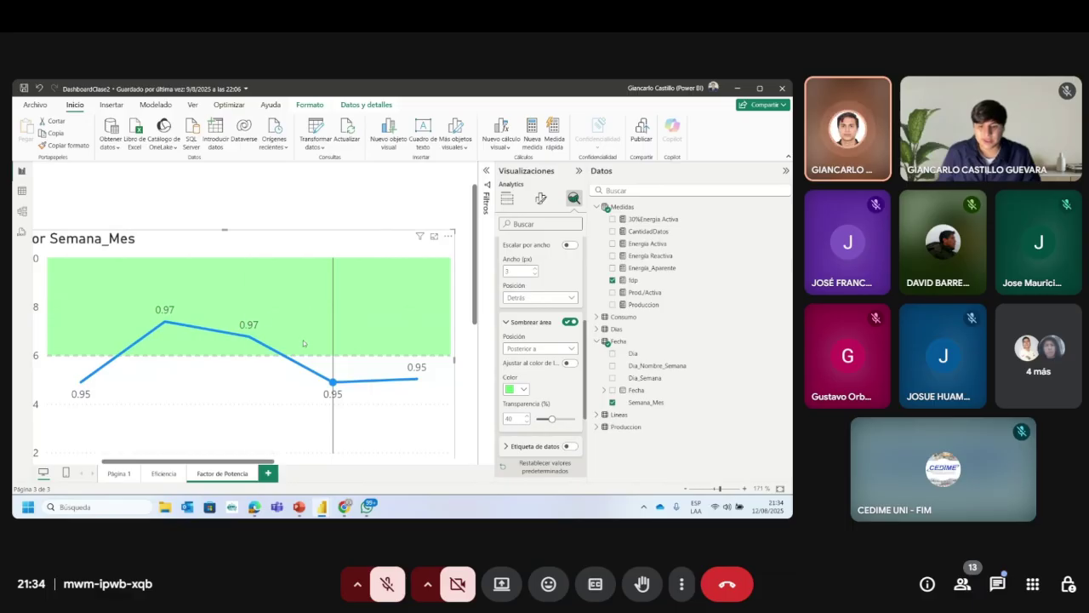
Step: Add a second constant line to the fdp chart and name it "fdp meta rojo"
scroll(560, 346, up, 4)
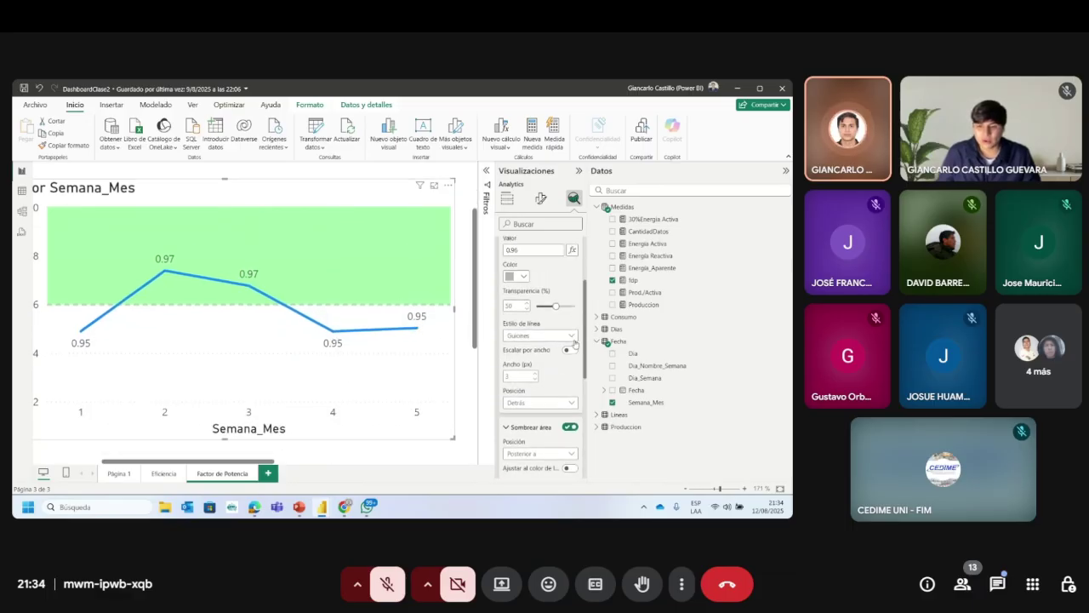
click(528, 253)
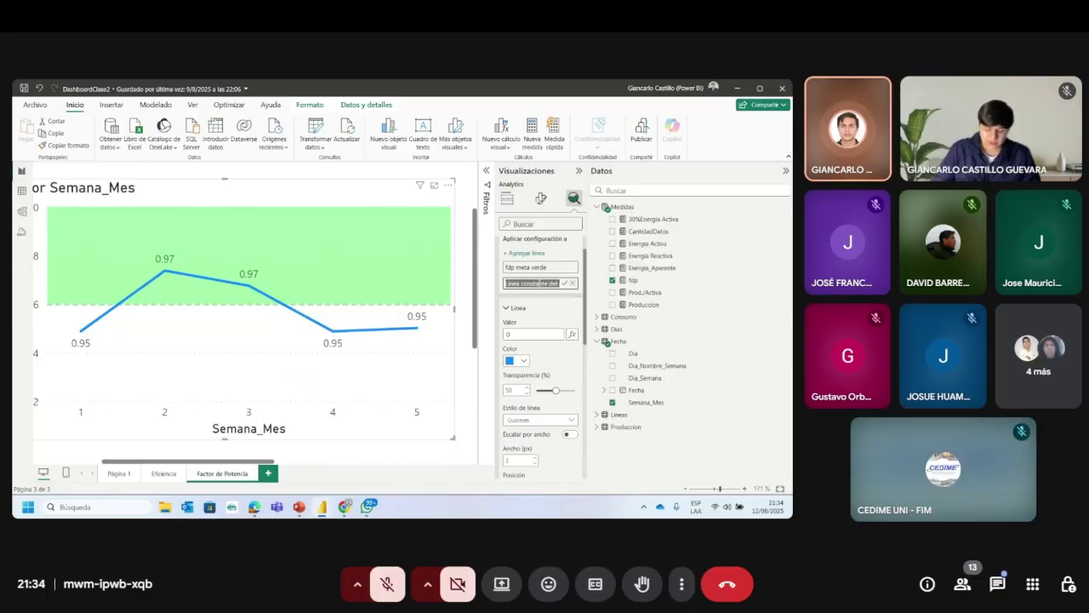
text(fdp)
key(BackSpace)
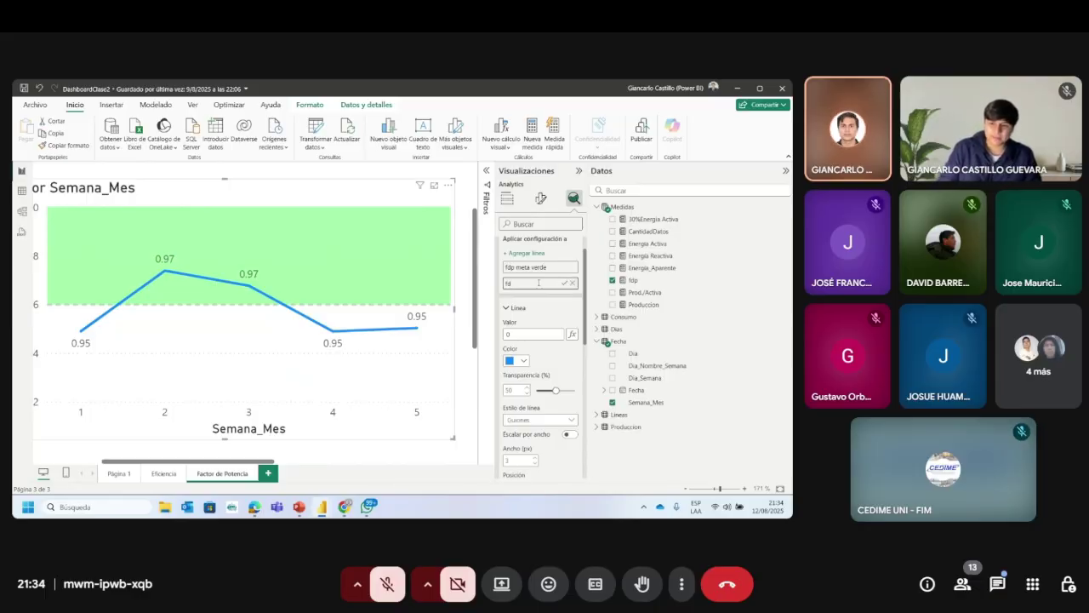
text(p meta )
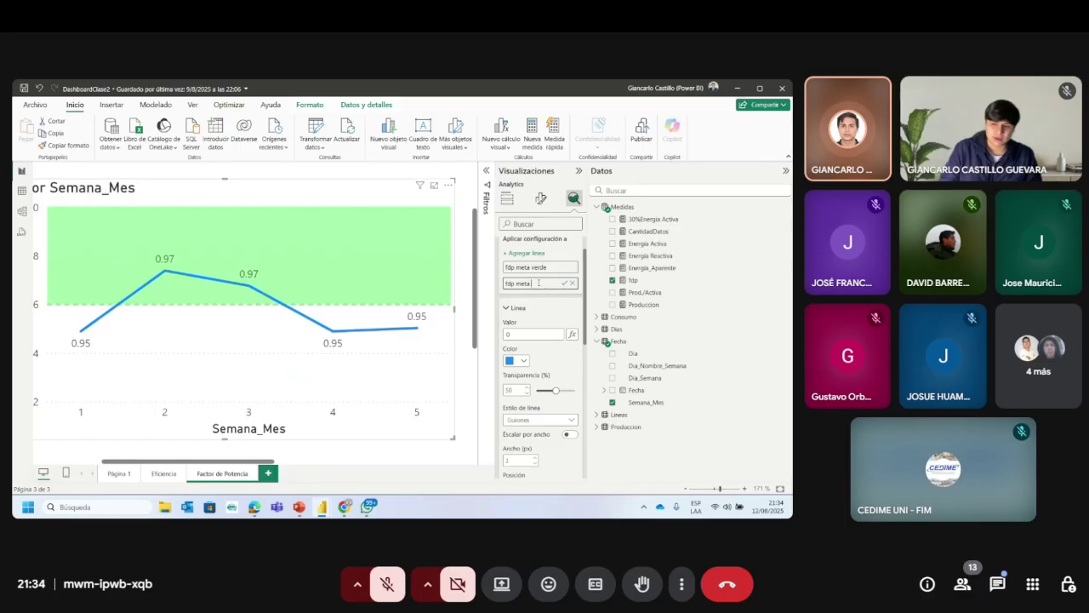
text(rojo)
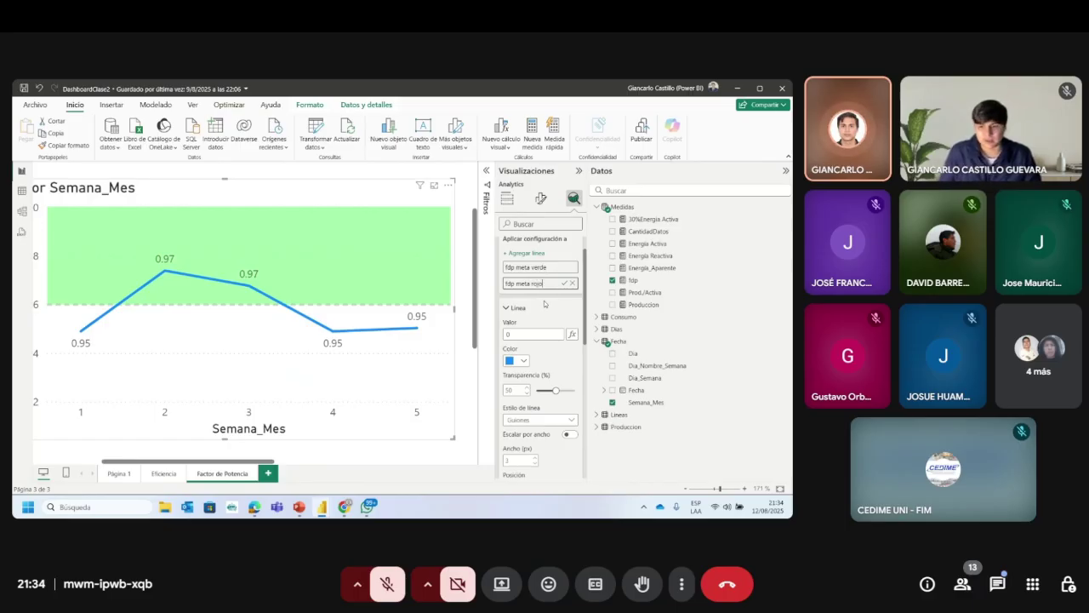
key(Return)
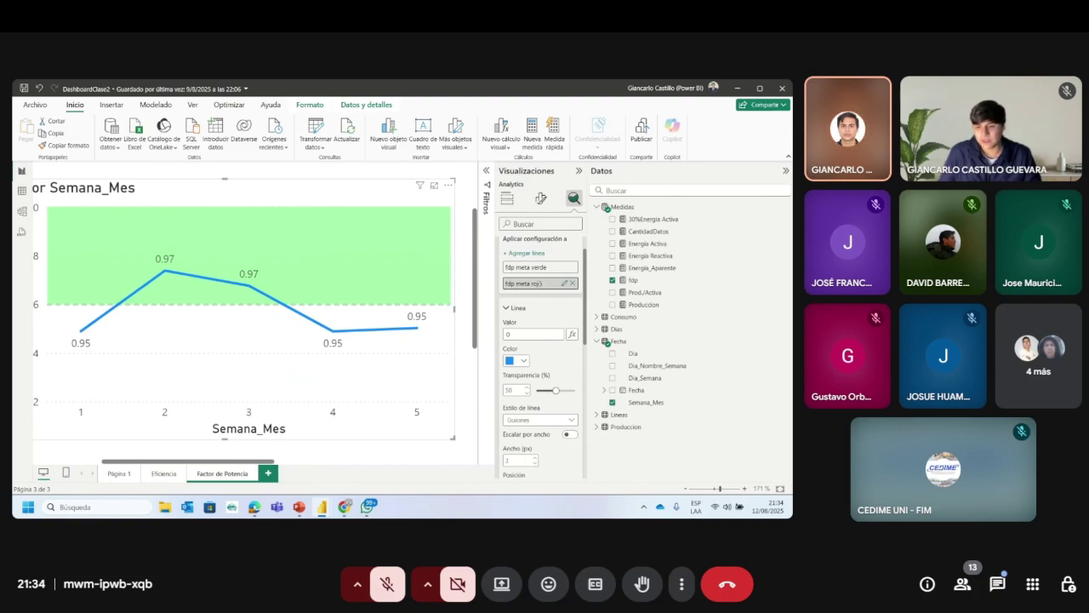
Step: Set the fdp meta rojo line's value to 0.96 and its color to grey
click(528, 333)
text(0.95)
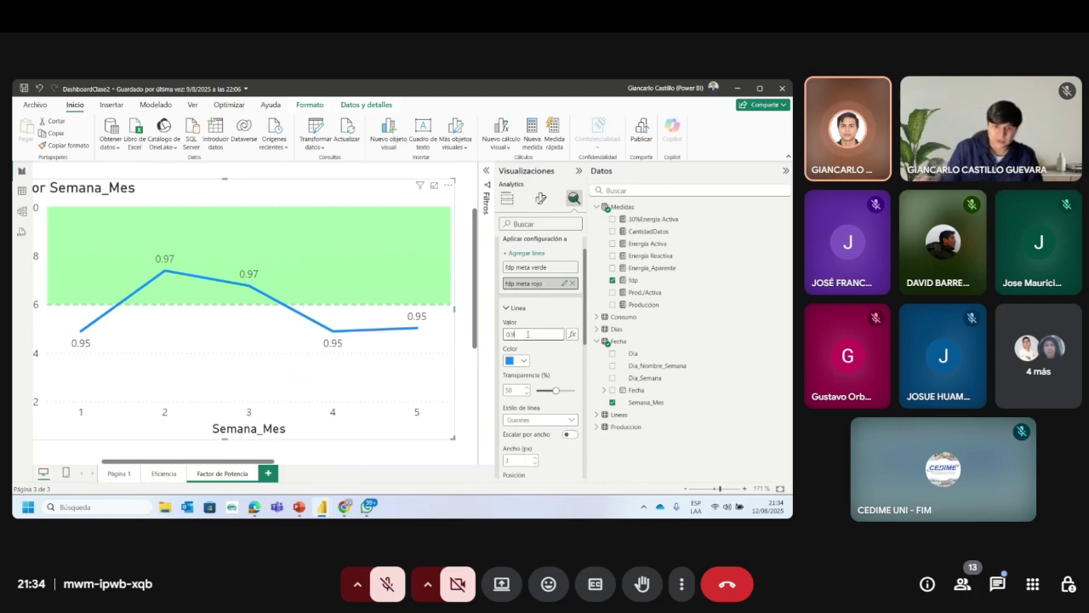
click(521, 364)
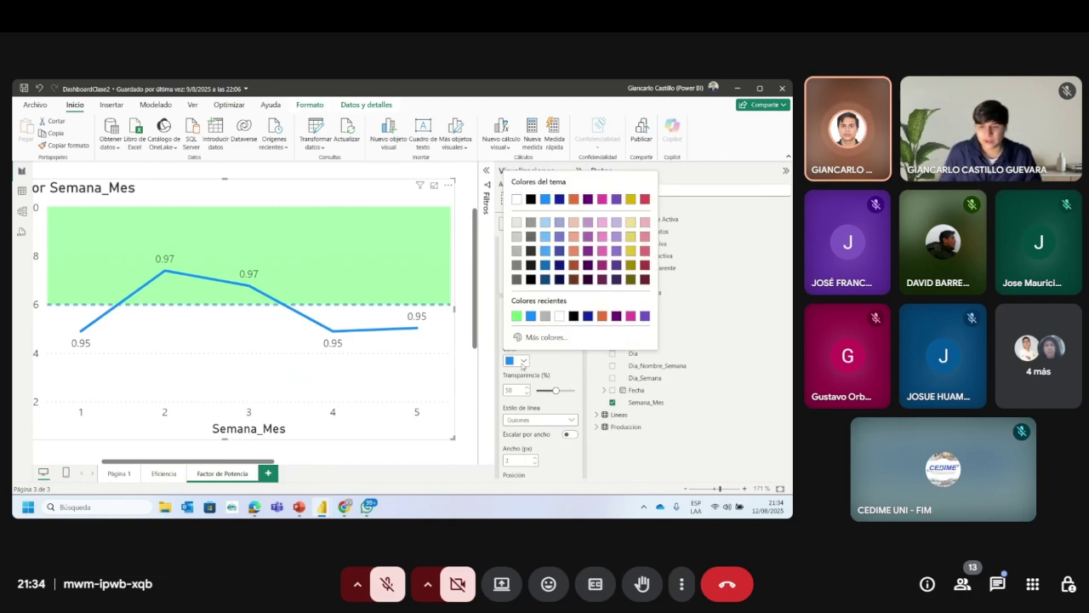
click(549, 315)
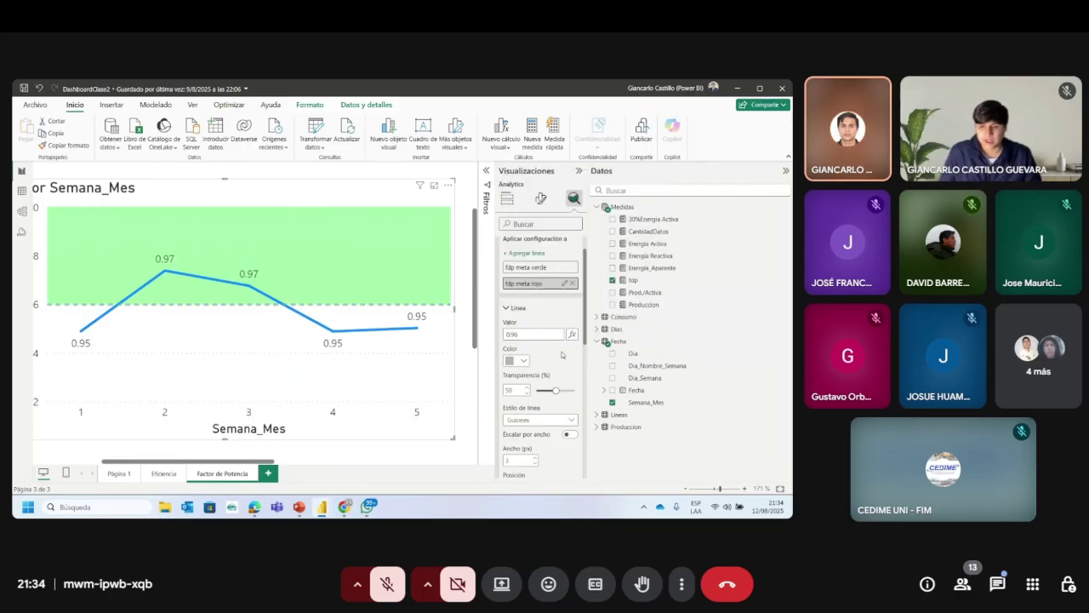
Step: Turn on area shading before the fdp meta rojo line, in light red with 10% transparency
scroll(532, 348, down, 3)
scroll(532, 347, up, 2)
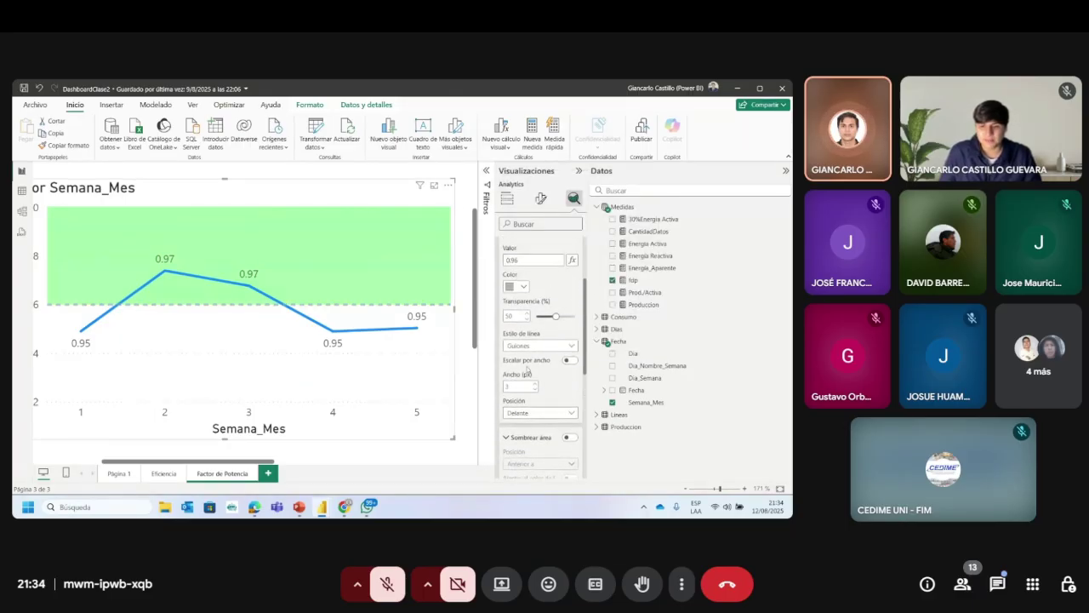
scroll(532, 366, down, 1)
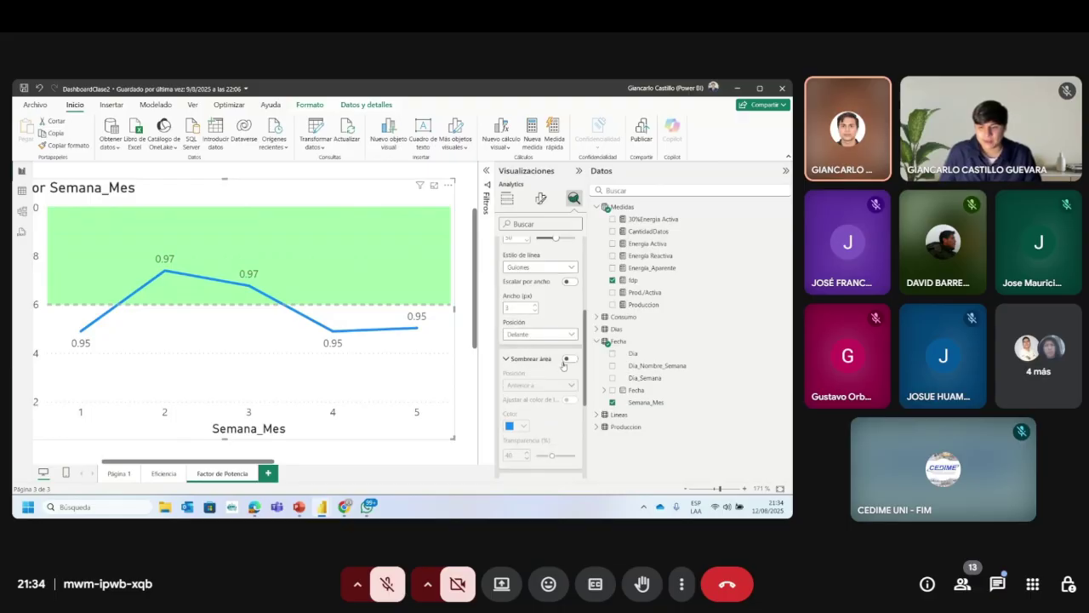
click(570, 363)
scroll(528, 340, down, 3)
click(523, 322)
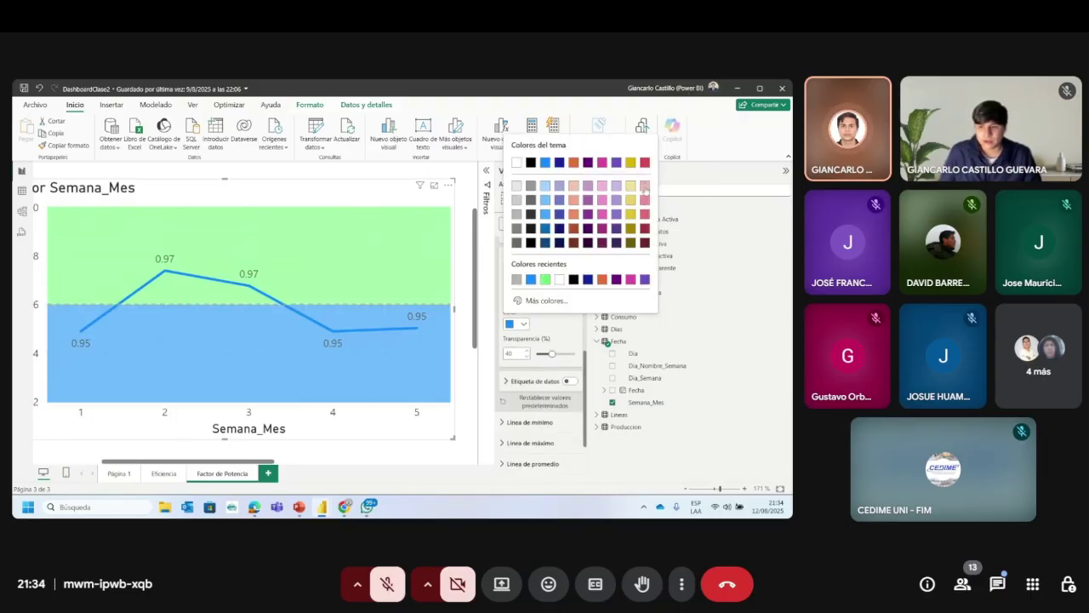
click(645, 185)
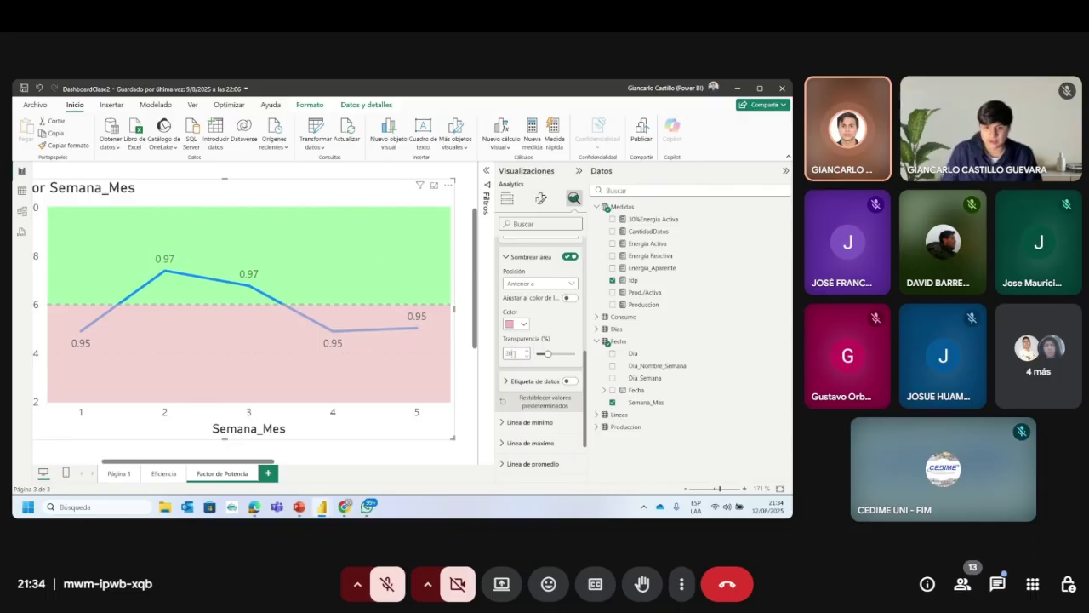
drag(519, 361, 505, 356)
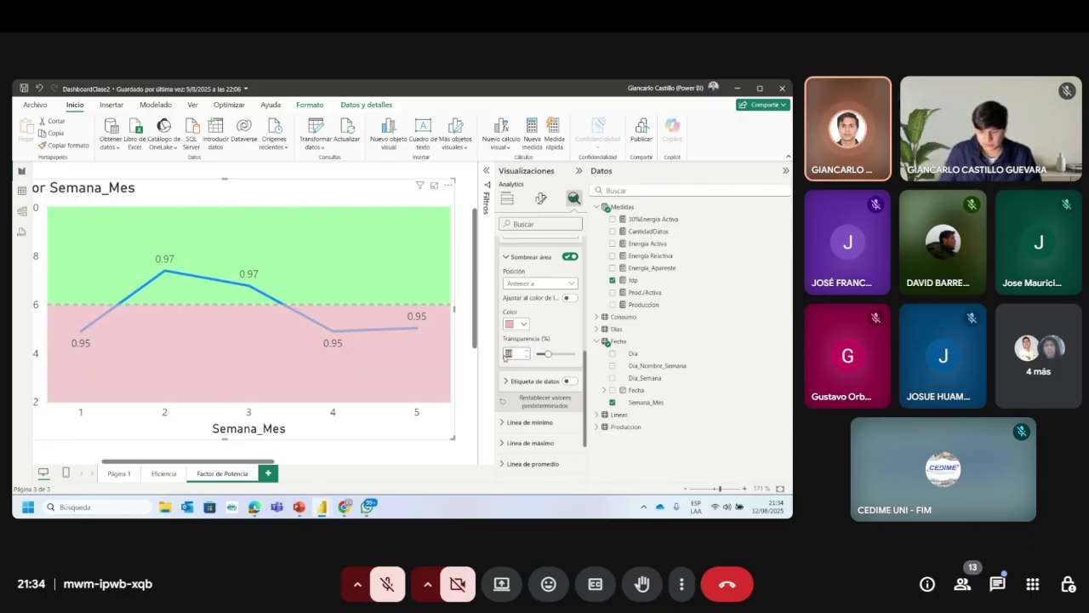
text(0)
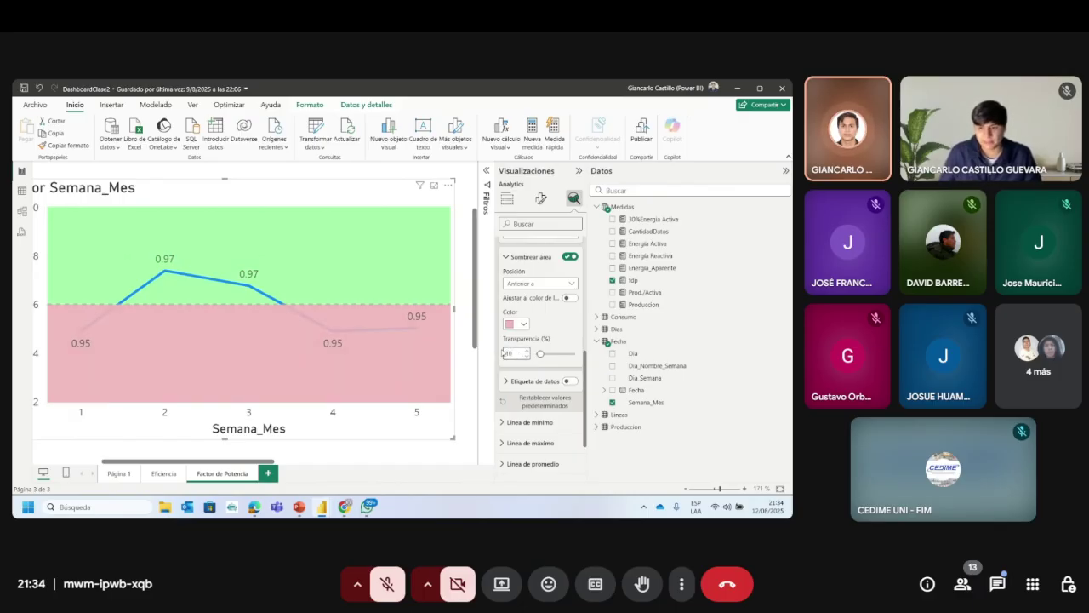
Step: Try the Detrás position for the fdp meta rojo line and switch it back to Delante
scroll(539, 343, up, 1)
click(539, 284)
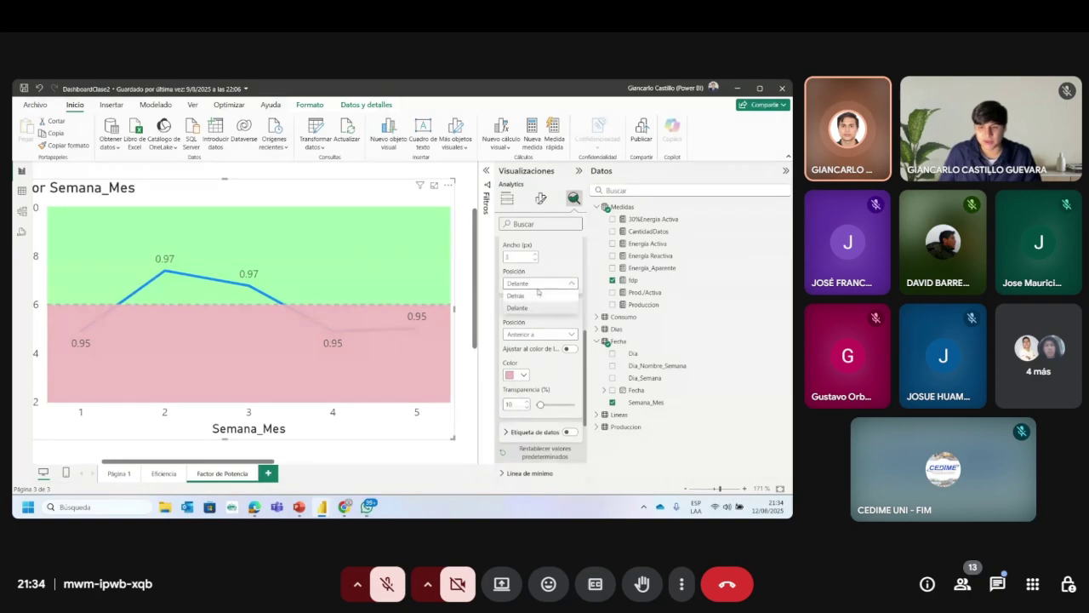
click(536, 310)
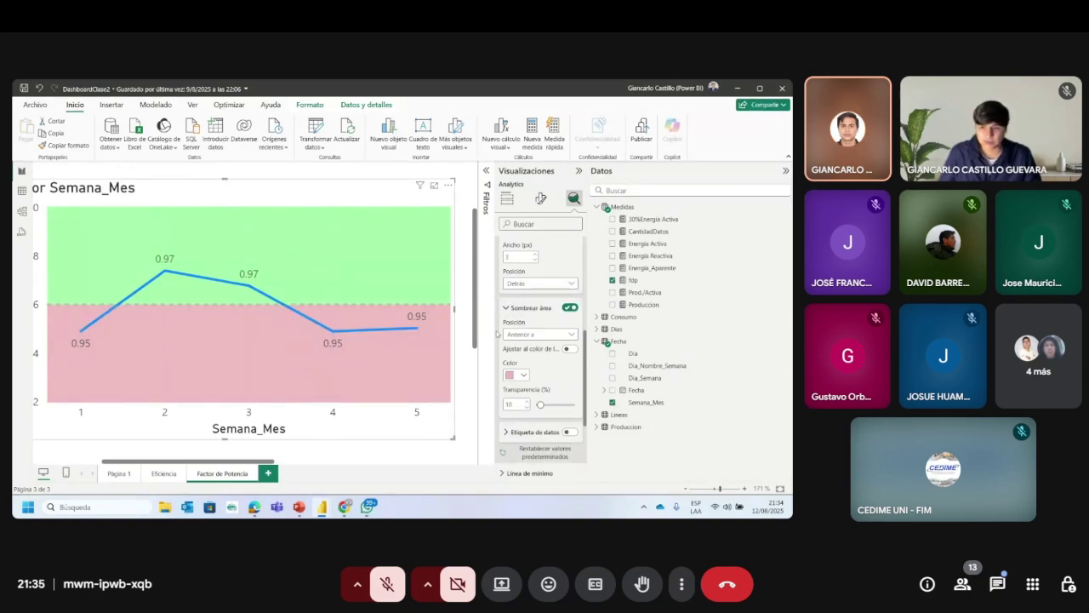
click(539, 283)
click(536, 298)
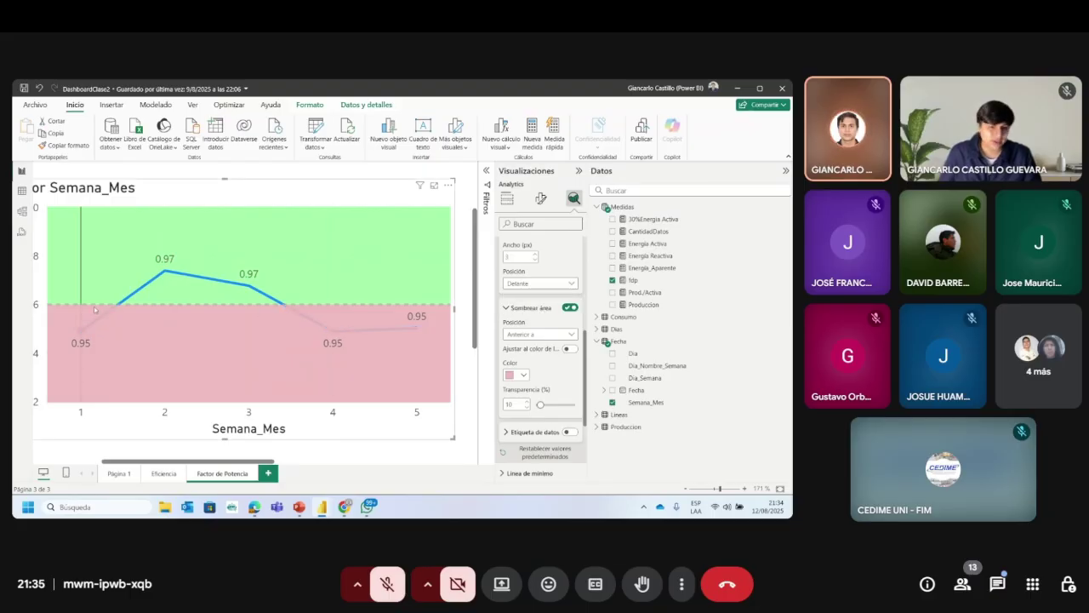
Step: Set the fdp meta rojo line's position to Detrás so its shading lies behind the fdp curve
mouse_move(113, 316)
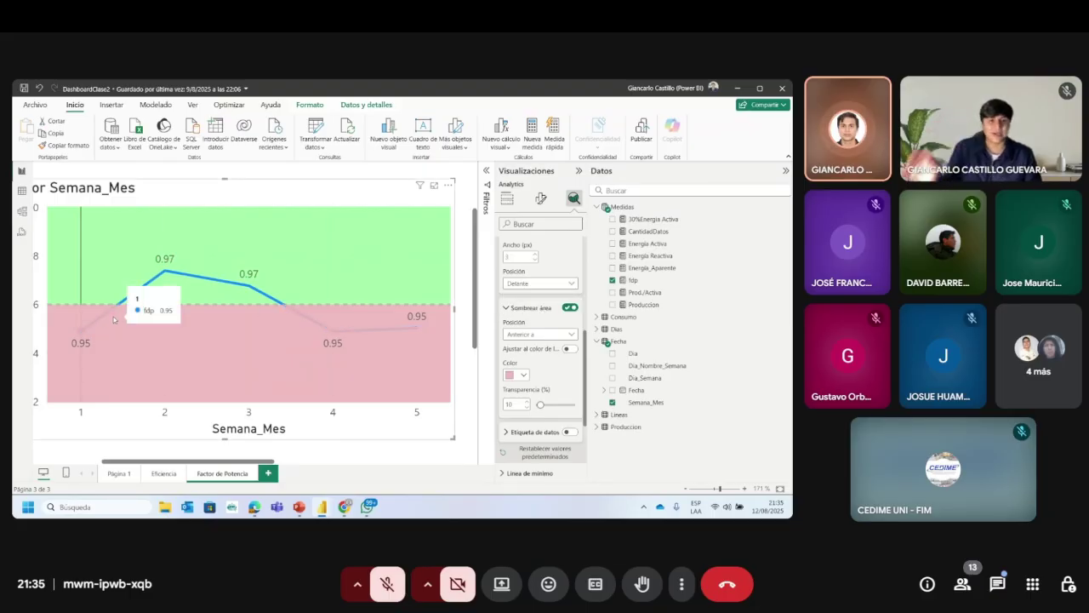
click(528, 283)
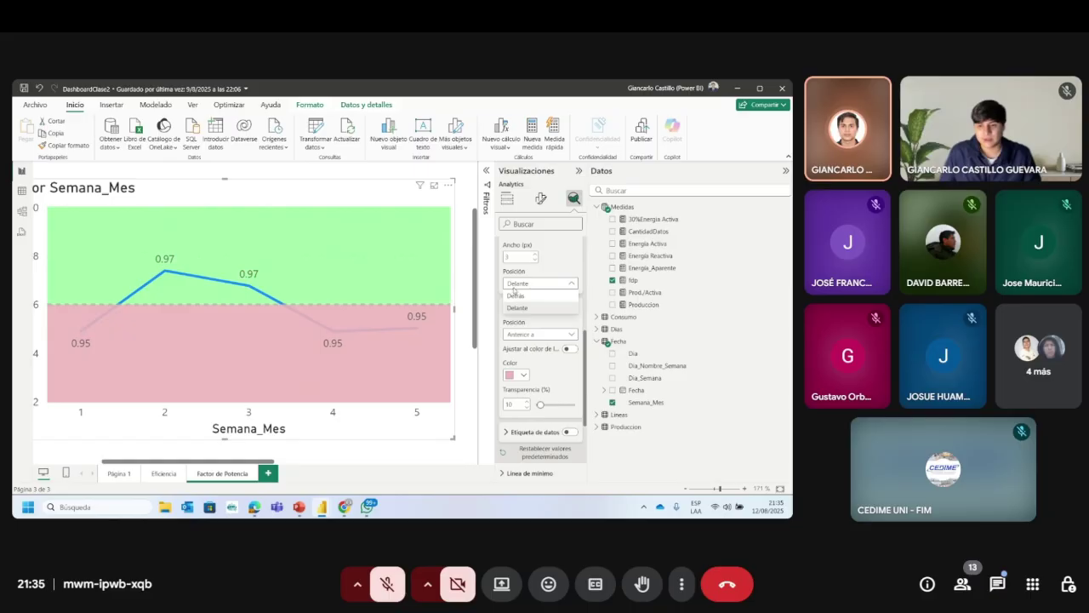
click(517, 297)
scroll(536, 340, up, 3)
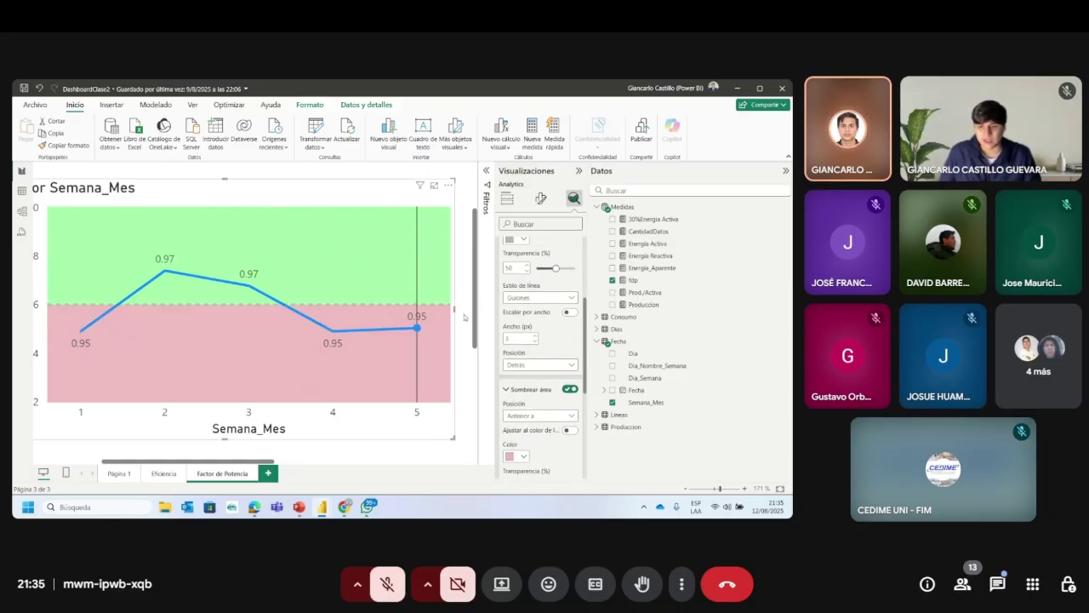
scroll(530, 338, up, 4)
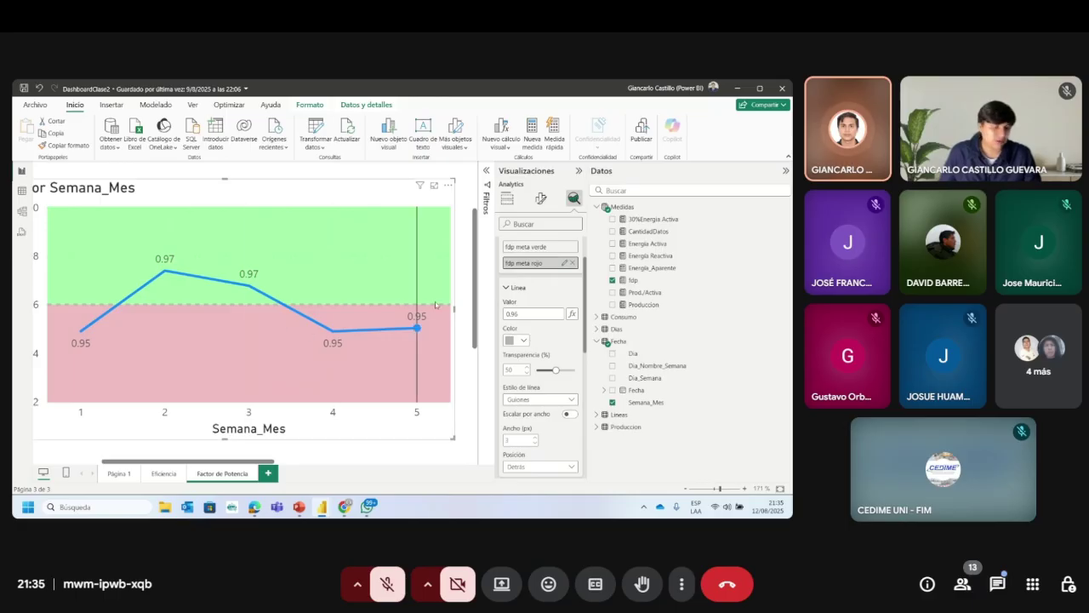
Step: Turn on the data label for the fdp meta rojo line and set its color to black
scroll(540, 323, down, 10)
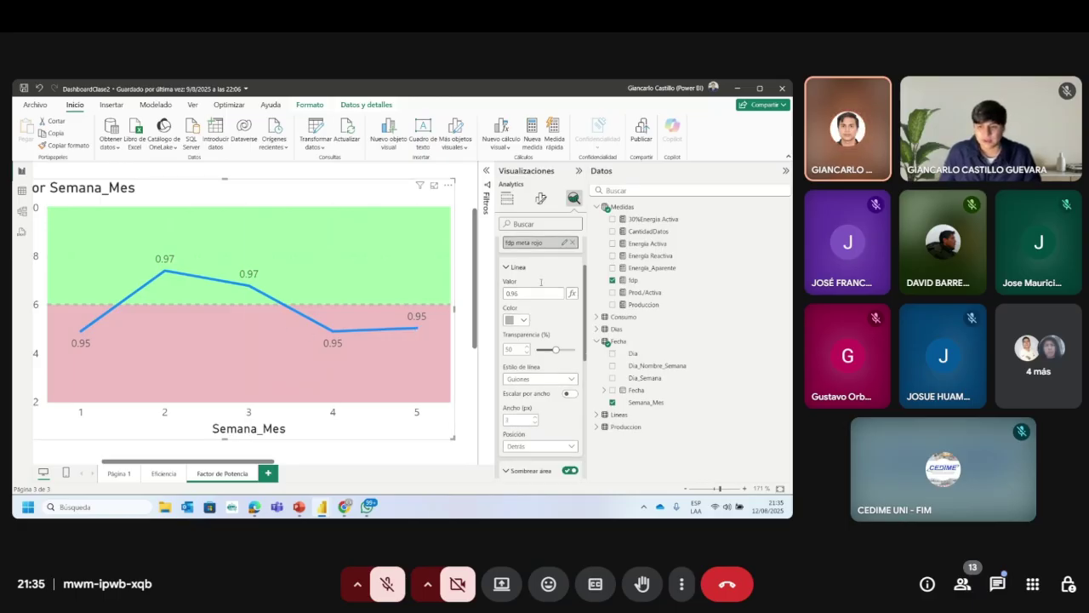
click(548, 360)
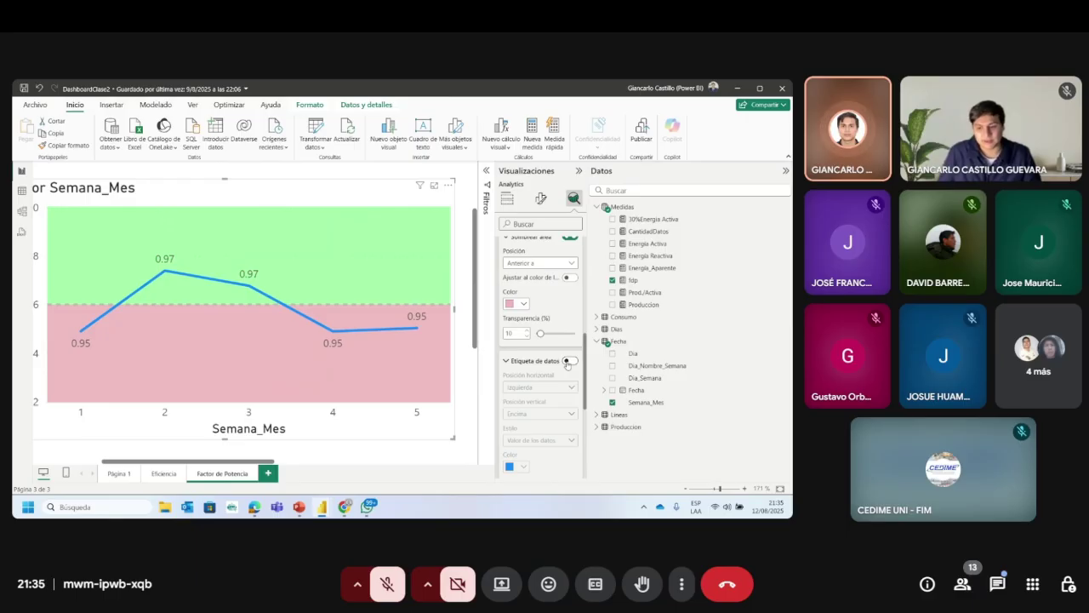
click(569, 361)
scroll(538, 358, down, 3)
click(524, 365)
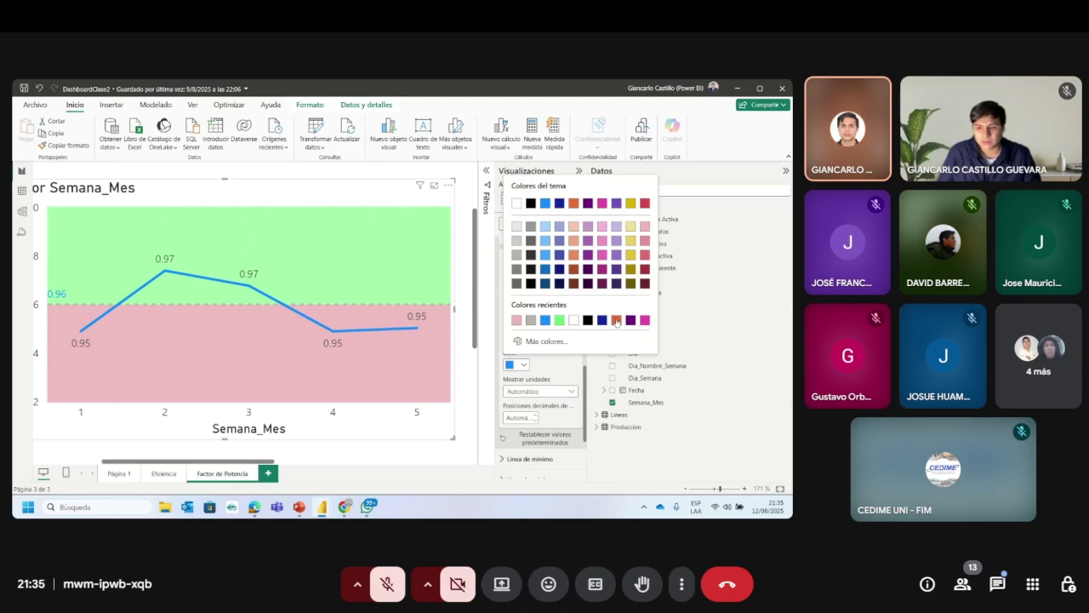
click(588, 320)
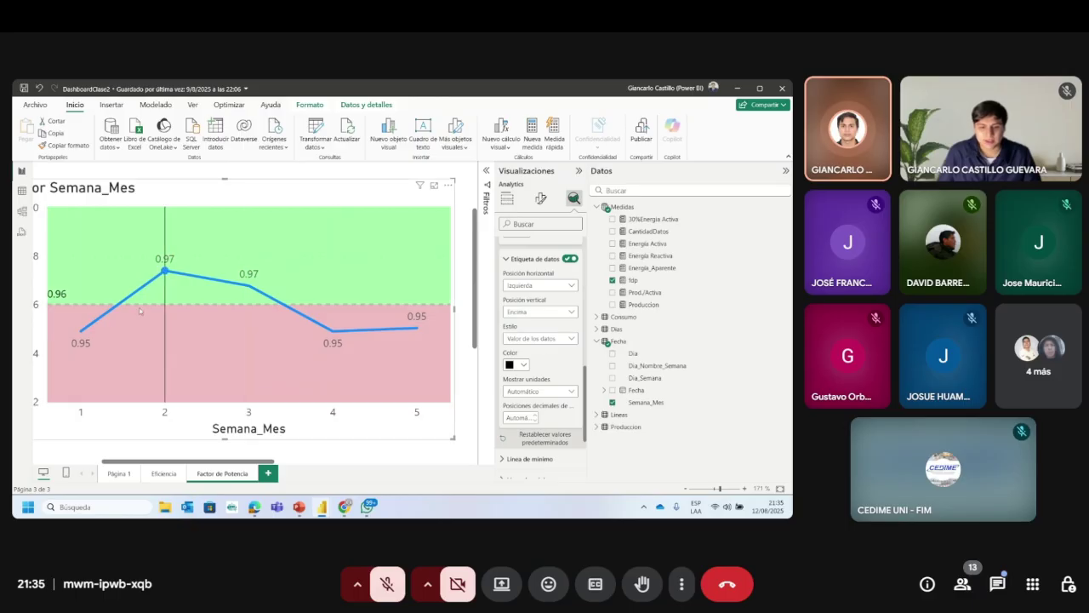
Step: Set the color of the chart's fdp series line to black
scroll(577, 322, up, 5)
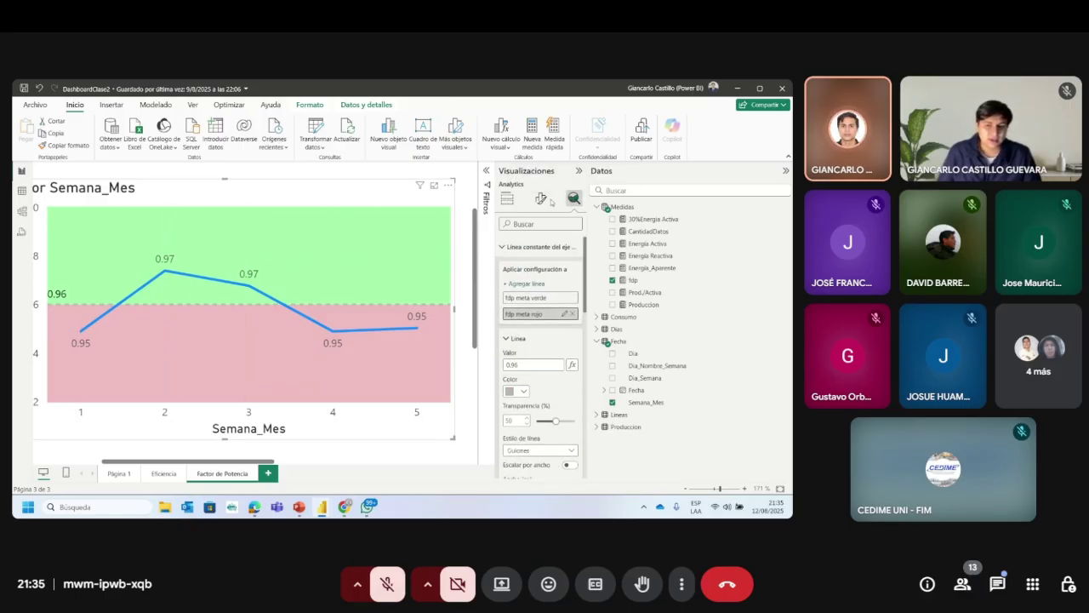
click(540, 199)
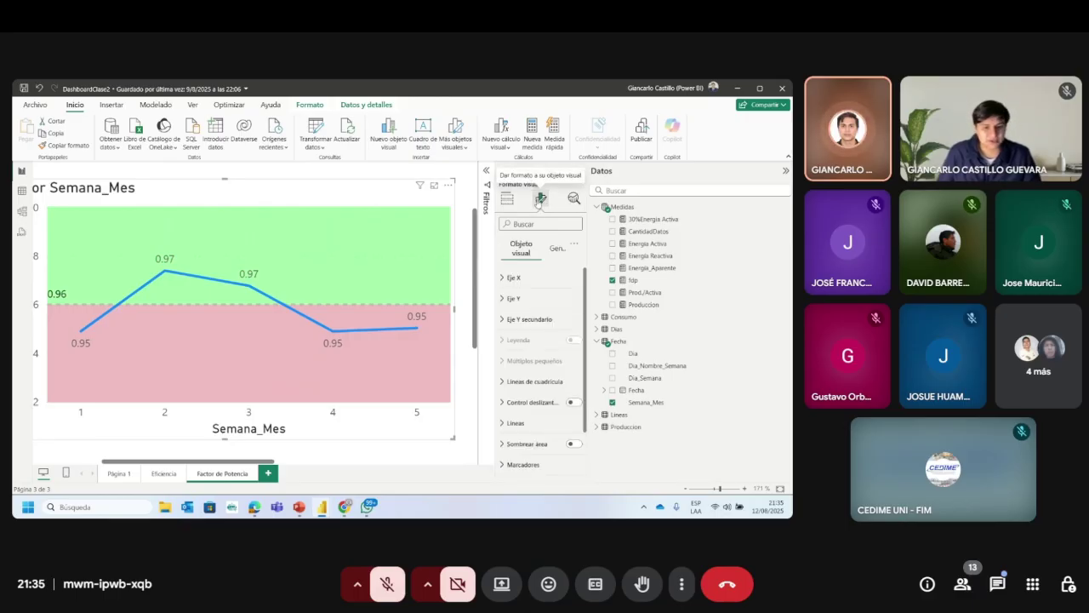
scroll(525, 344, down, 1)
click(516, 372)
scroll(528, 324, down, 3)
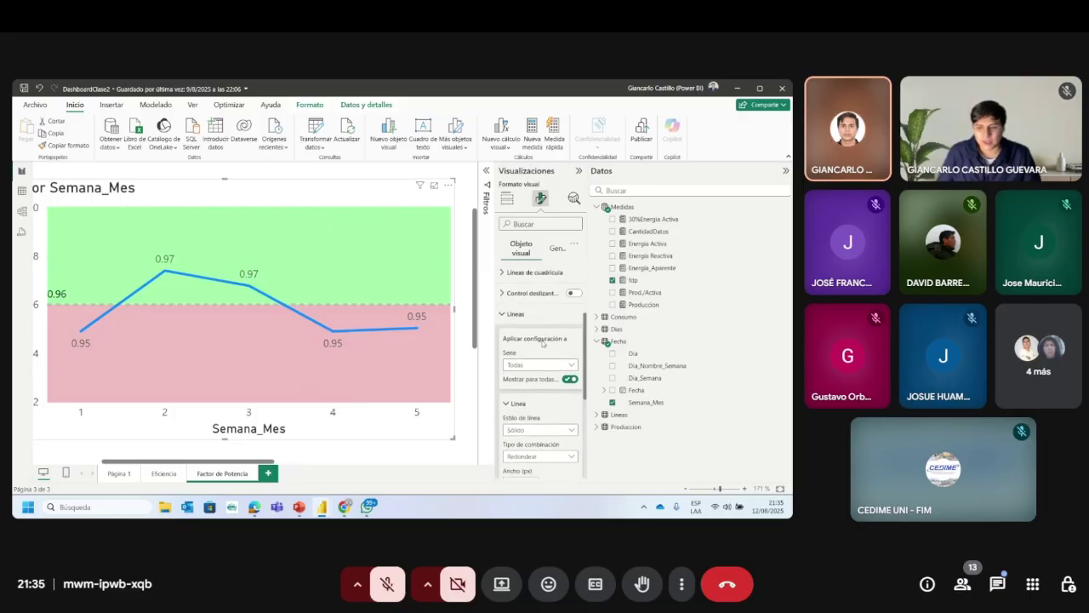
scroll(527, 296, up, 2)
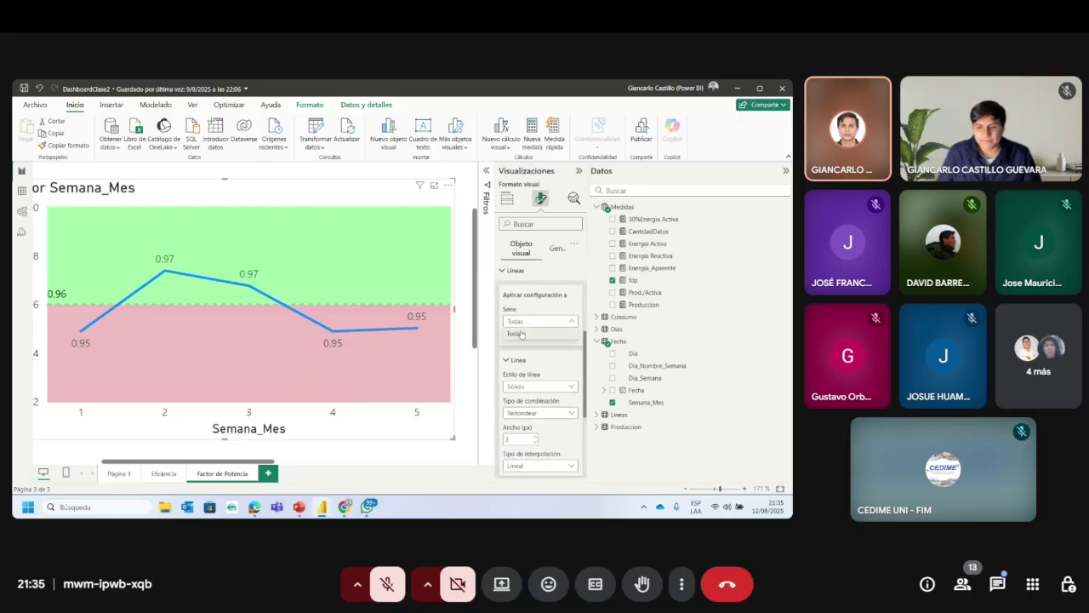
scroll(526, 353, down, 5)
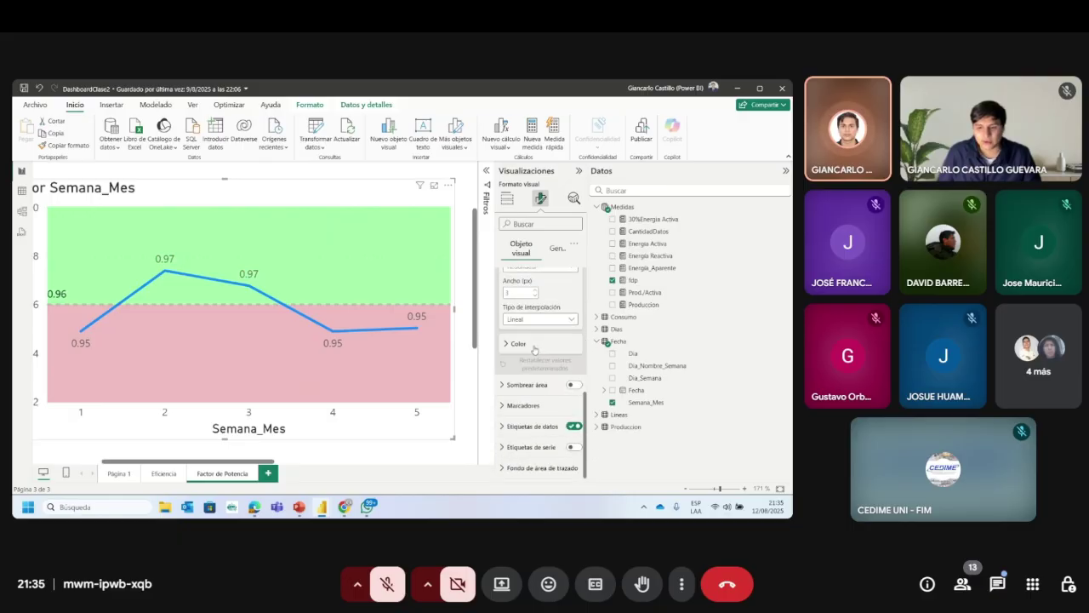
click(516, 371)
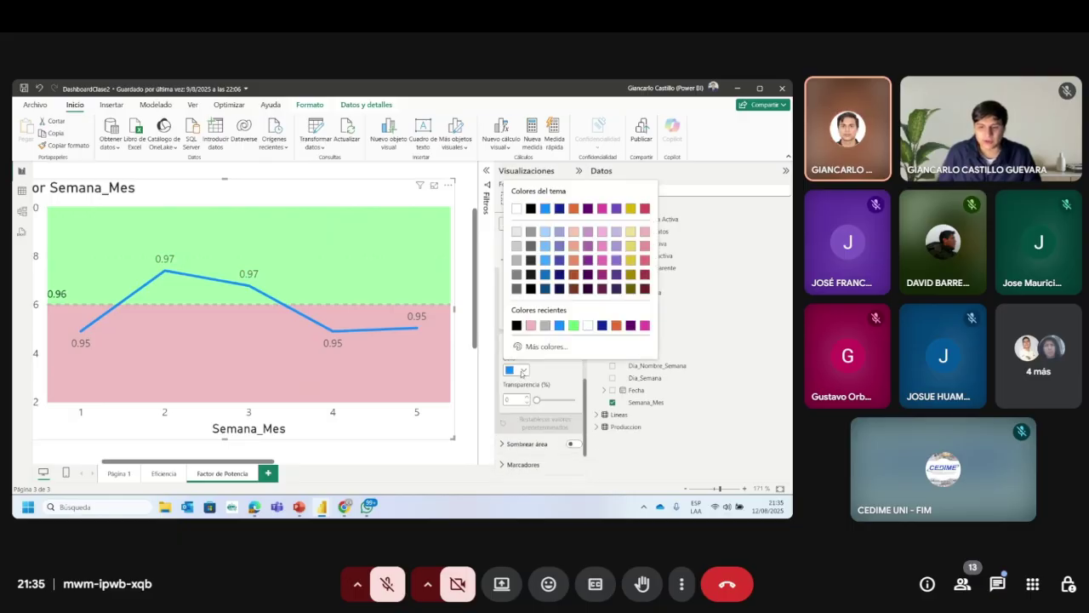
click(516, 325)
scroll(530, 372, up, 2)
scroll(530, 372, up, 1)
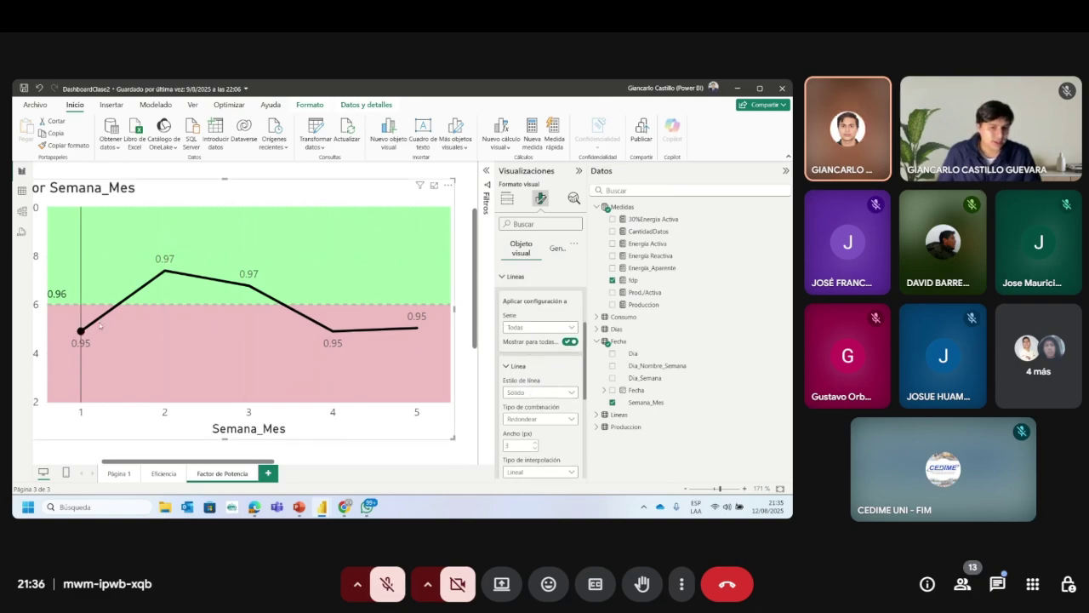
click(515, 277)
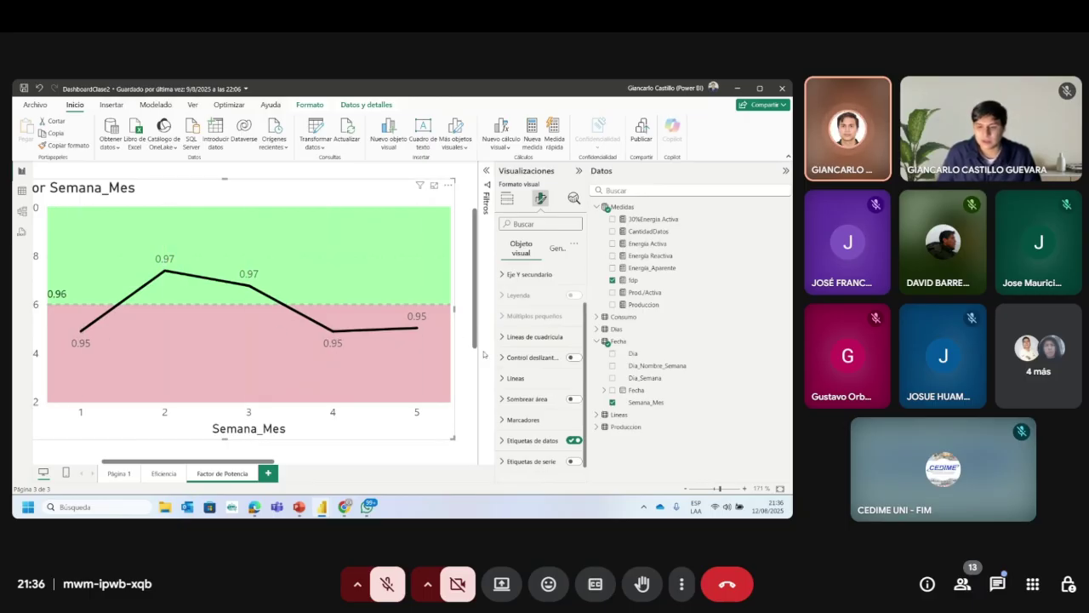
Step: Set the value color of the fdp series' data labels to black
scroll(547, 392, down, 1)
click(527, 384)
scroll(543, 375, down, 3)
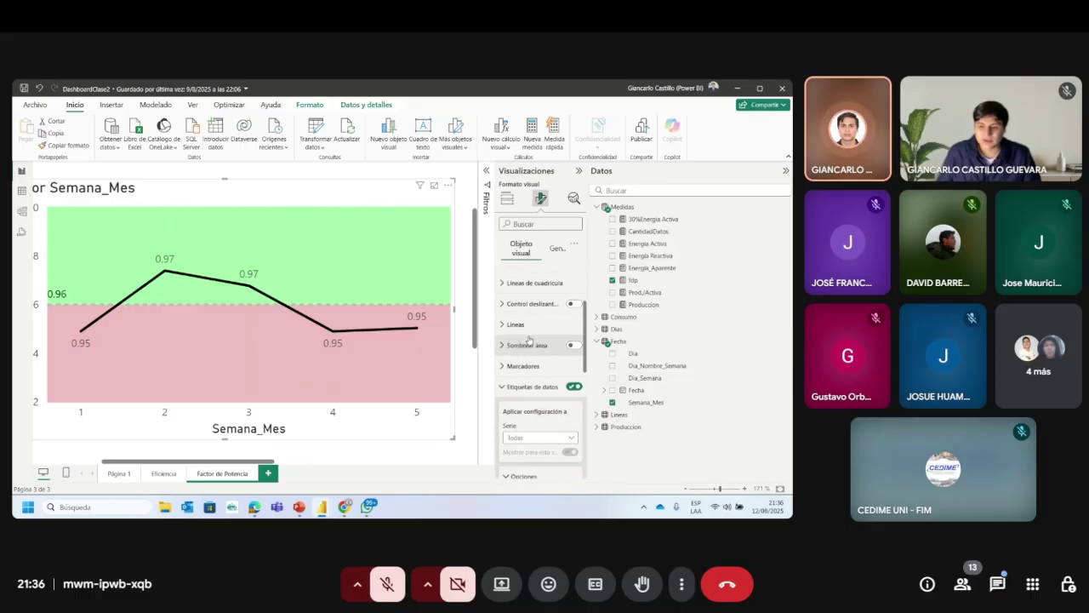
scroll(539, 353, down, 3)
scroll(536, 365, down, 3)
click(524, 406)
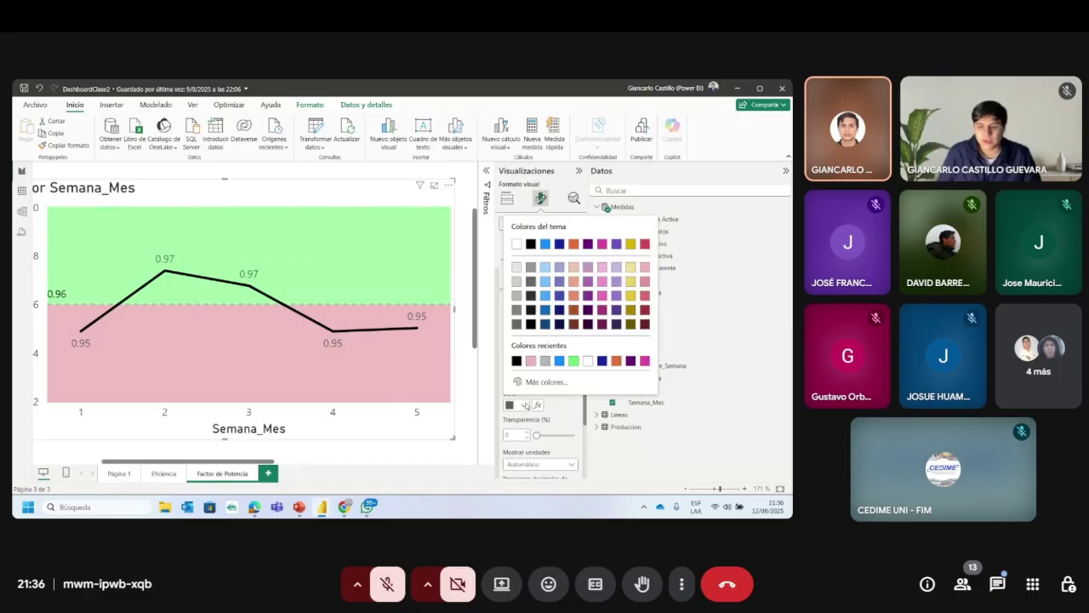
click(521, 233)
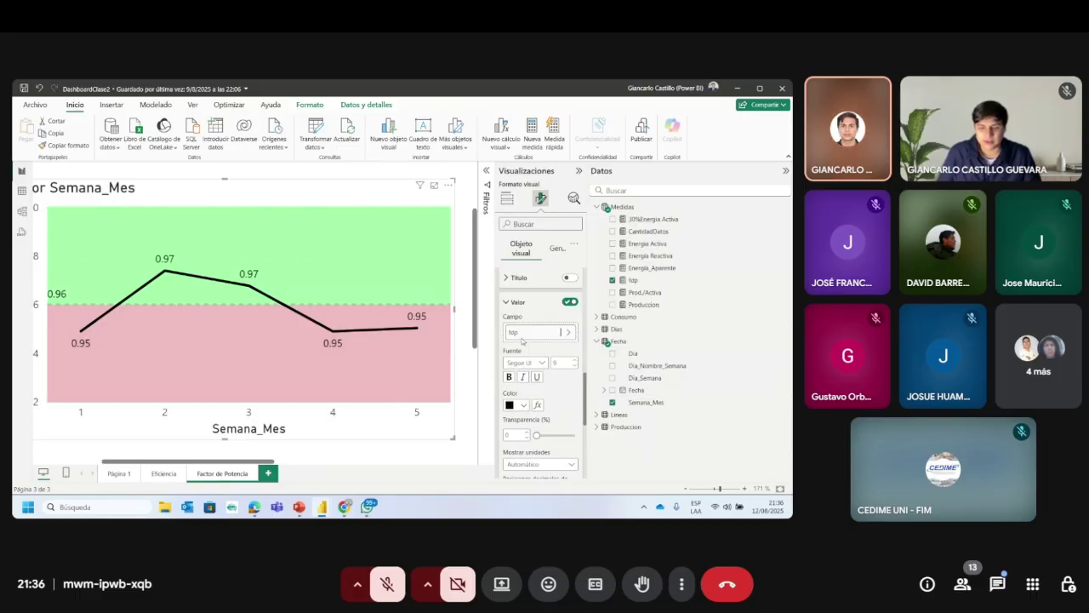
click(515, 303)
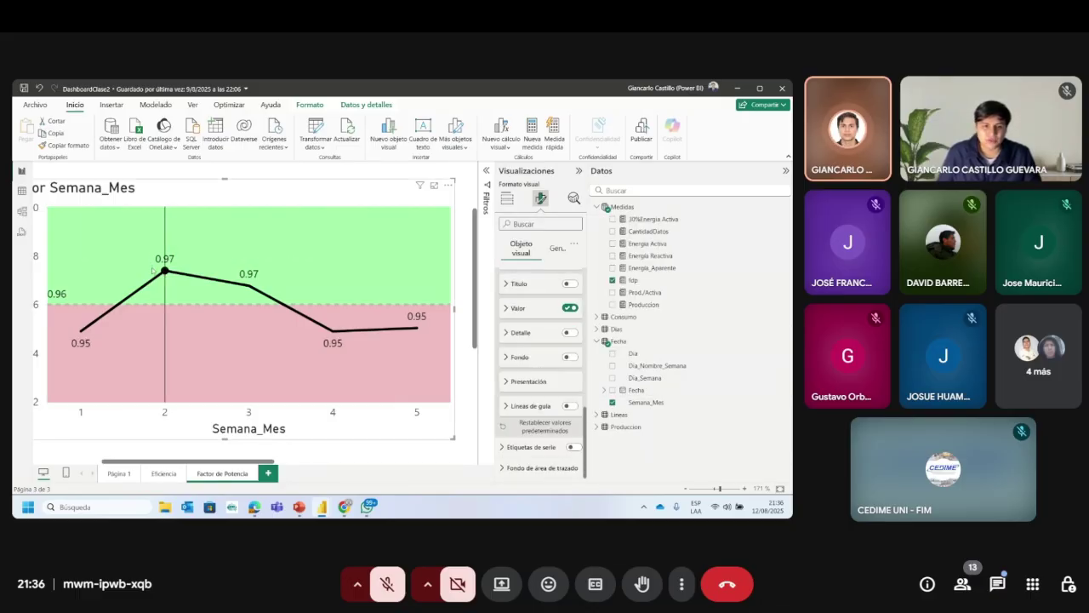
Step: Turn on the background for the fdp series' data labels and inspect the whole chart
click(569, 357)
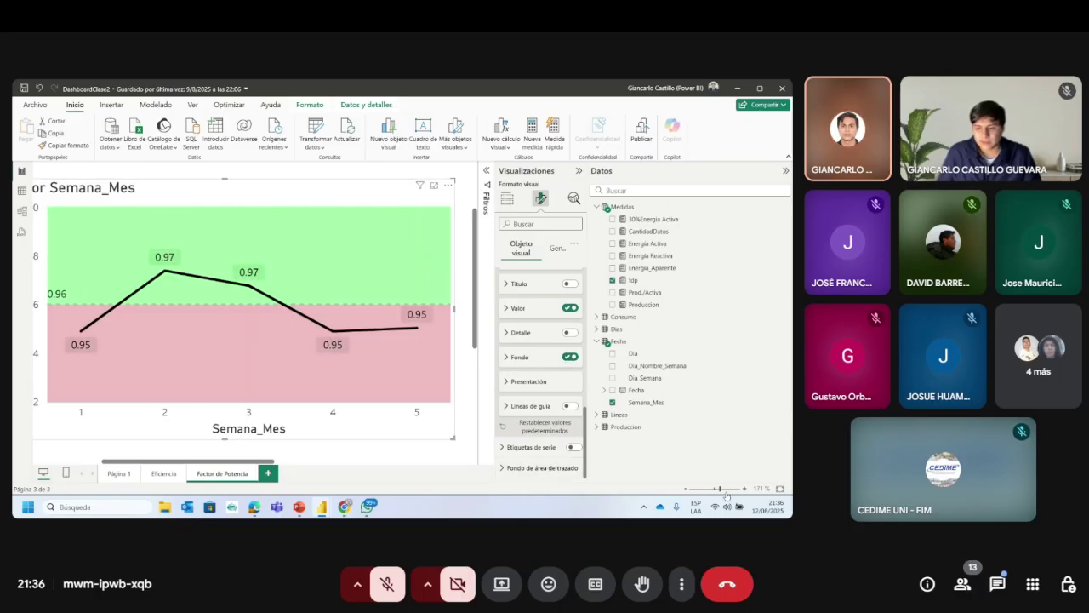
drag(720, 490, 715, 491)
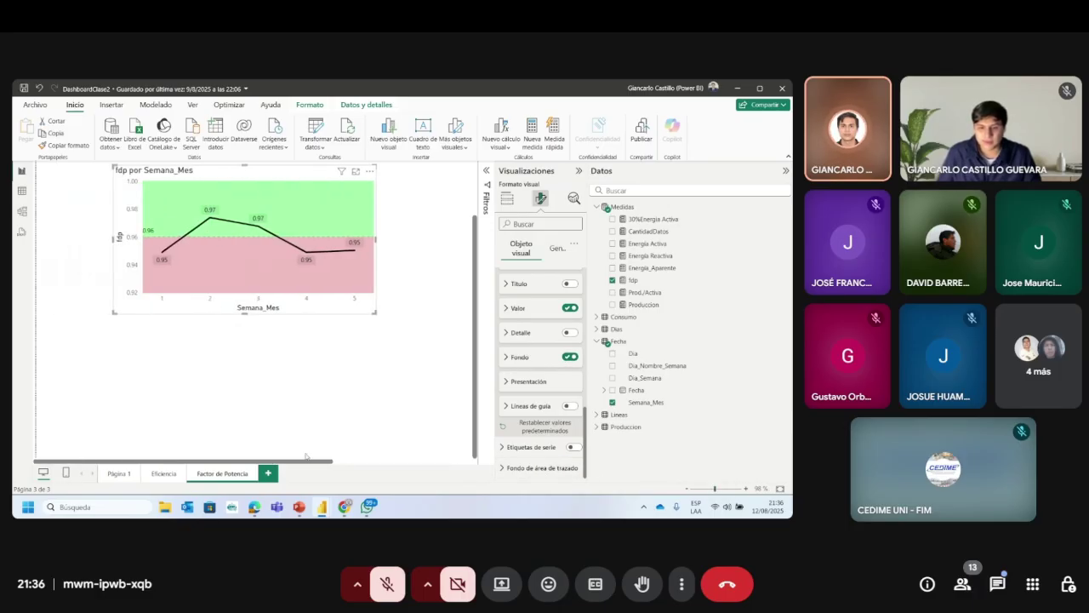
ctrl+scroll(329, 417, up, 3)
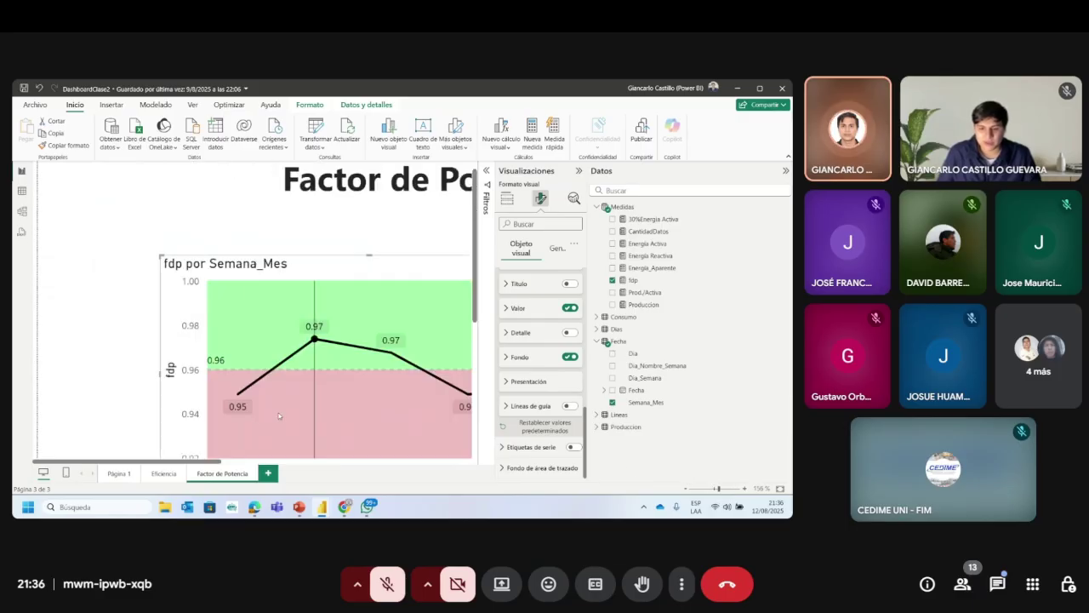
drag(201, 461, 260, 461)
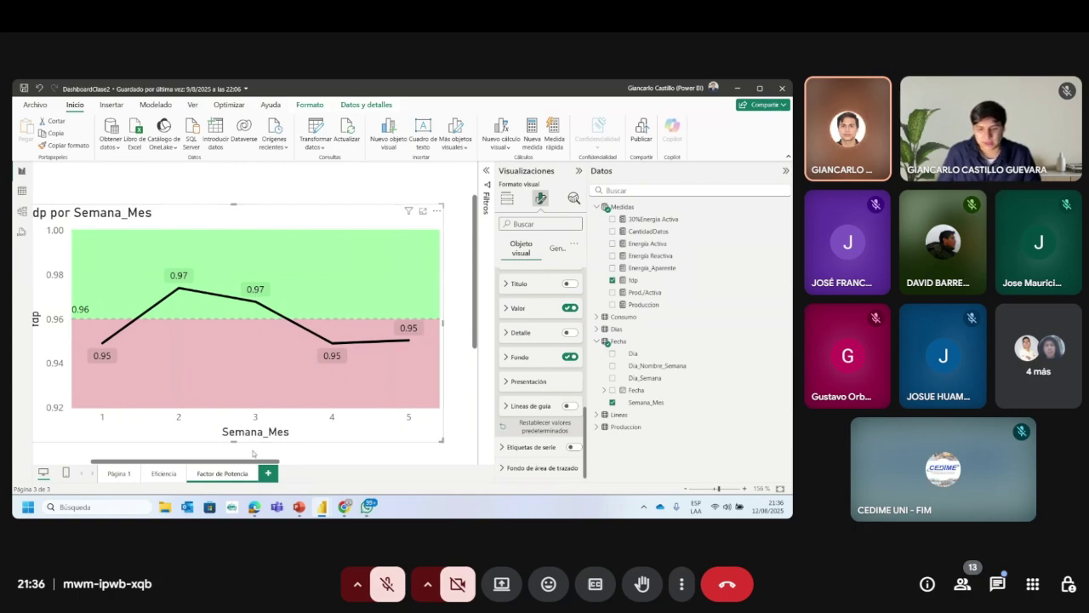
drag(266, 464, 268, 460)
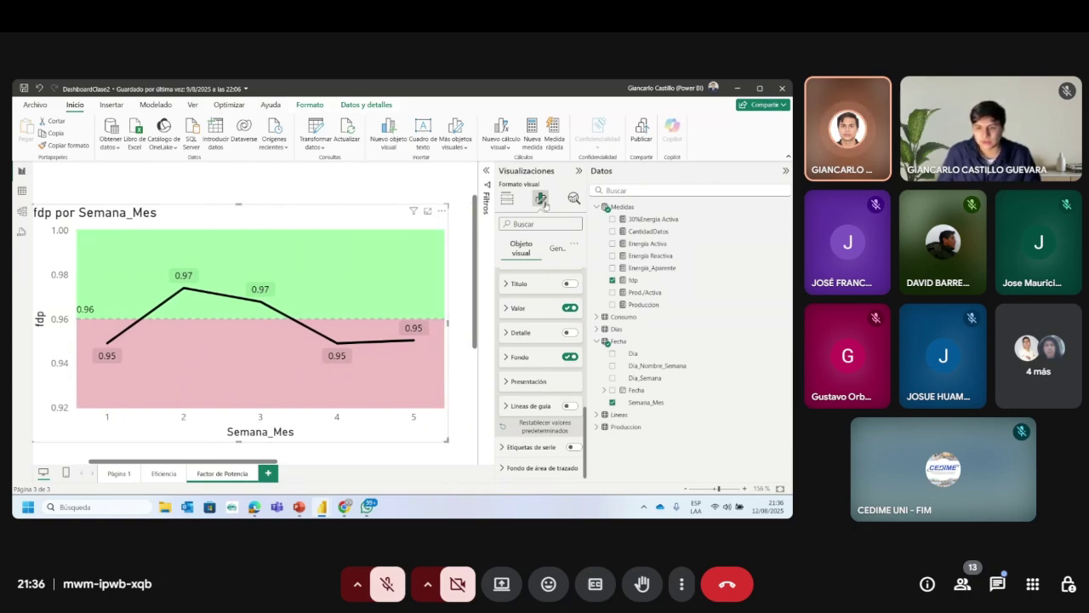
Step: Rename the chart's X-axis field Semana_Mes as "Semana" for this visual
click(507, 199)
double_click(530, 355)
text(Semana)
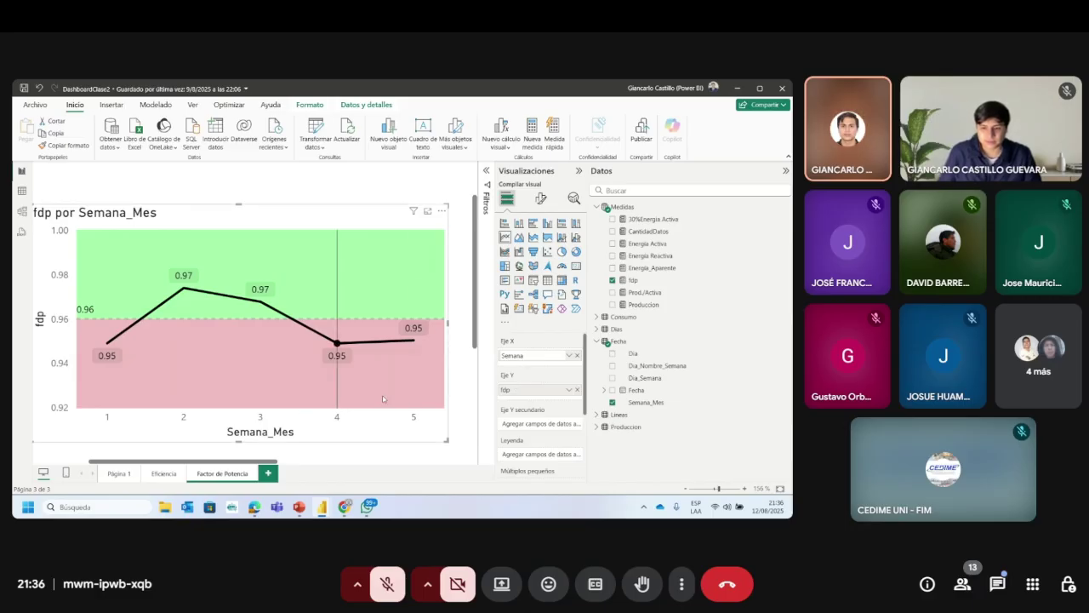
click(461, 326)
click(301, 423)
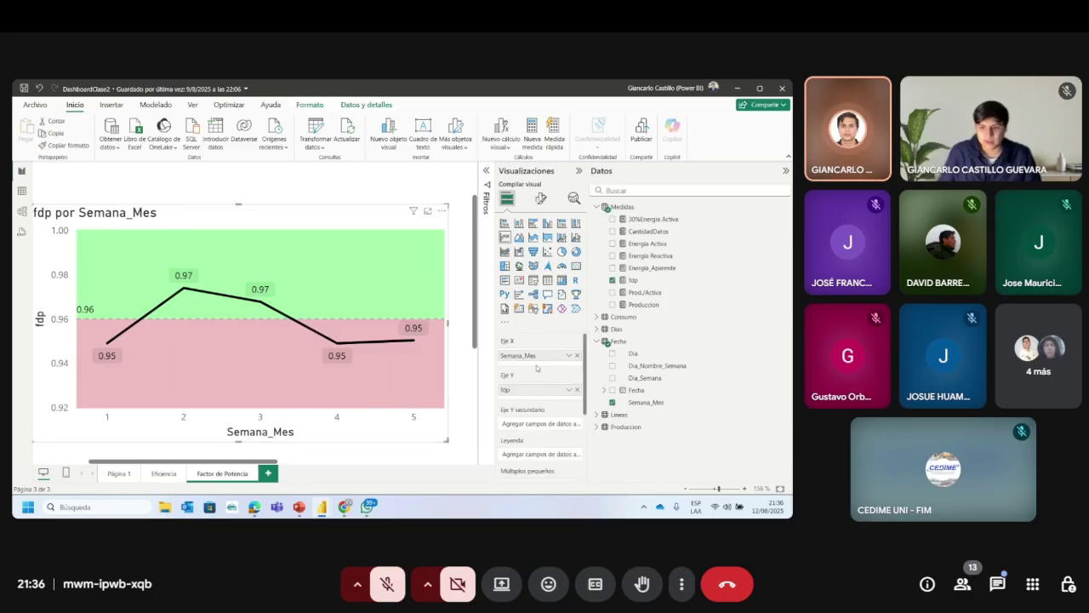
double_click(539, 356)
text(Semana)
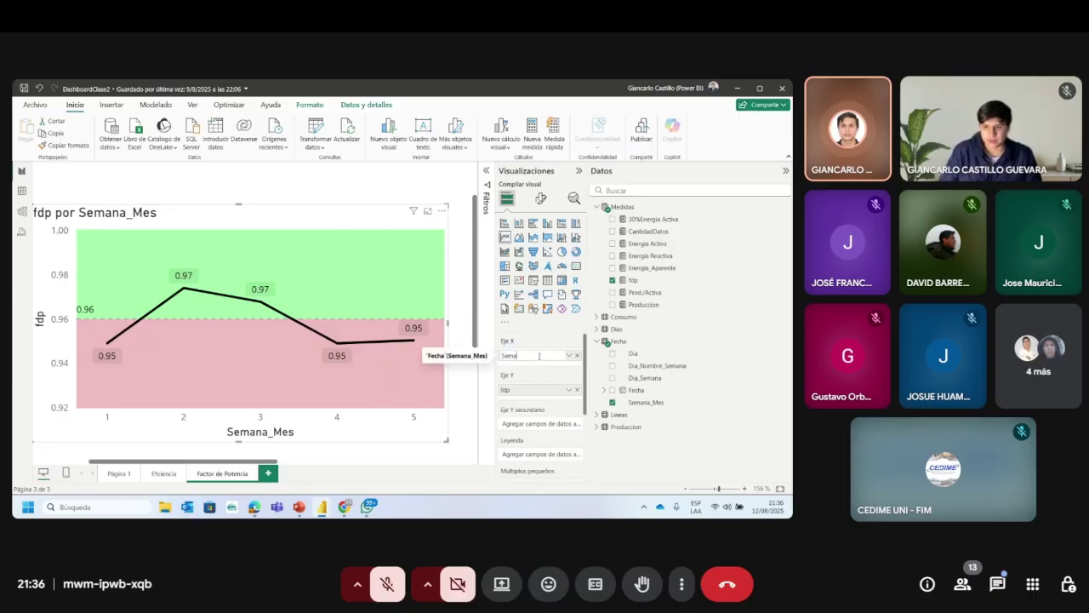
key(Return)
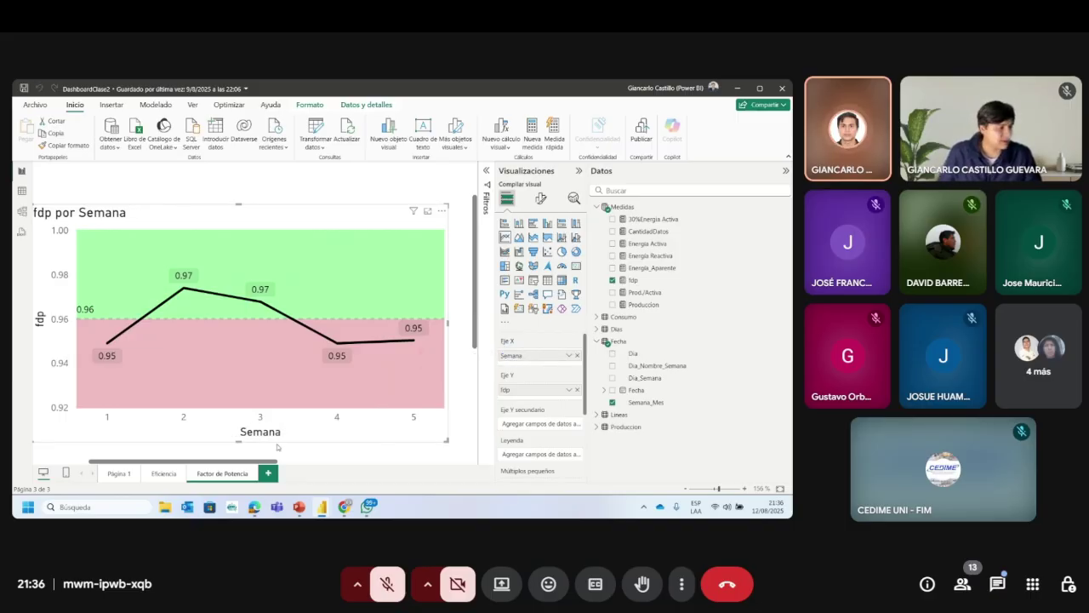
Step: Change the chart's title text to "fdp: Real vs Meta"
click(541, 198)
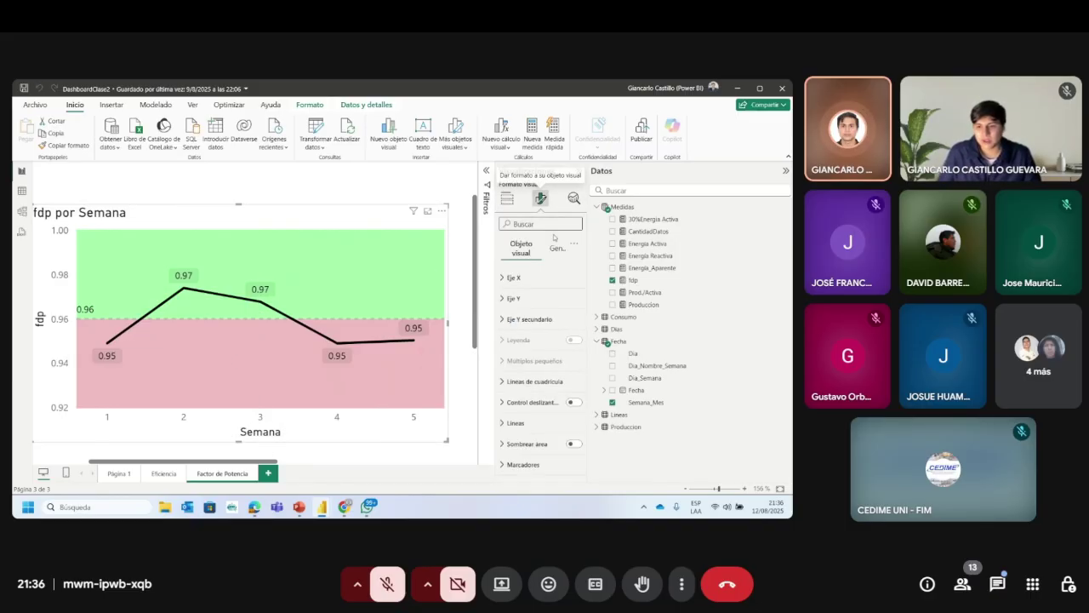
click(551, 247)
click(544, 299)
triple_click(537, 347)
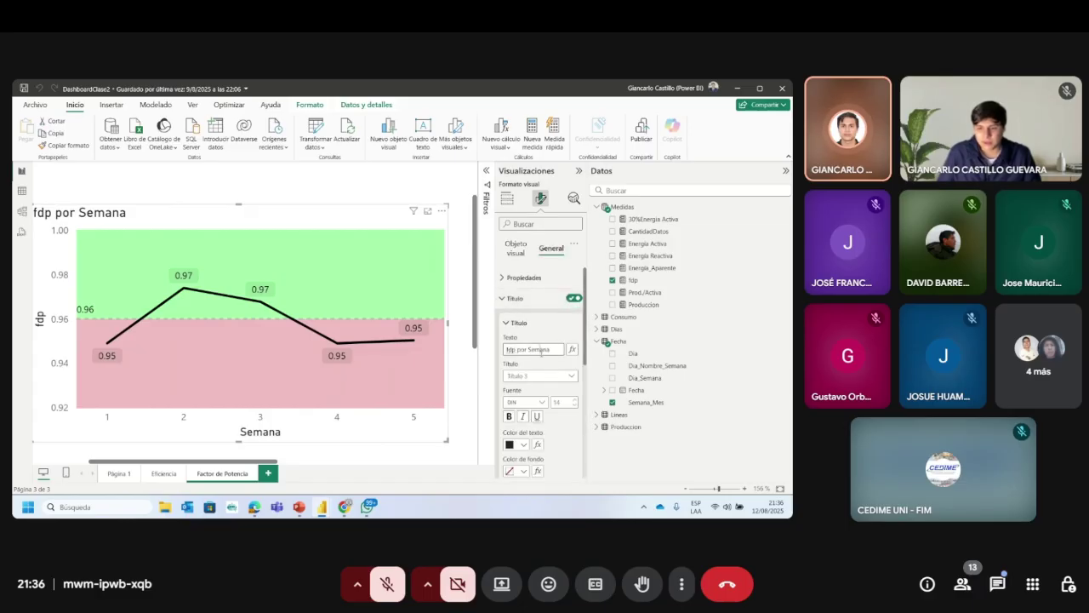
key(BackSpace)
text(f)
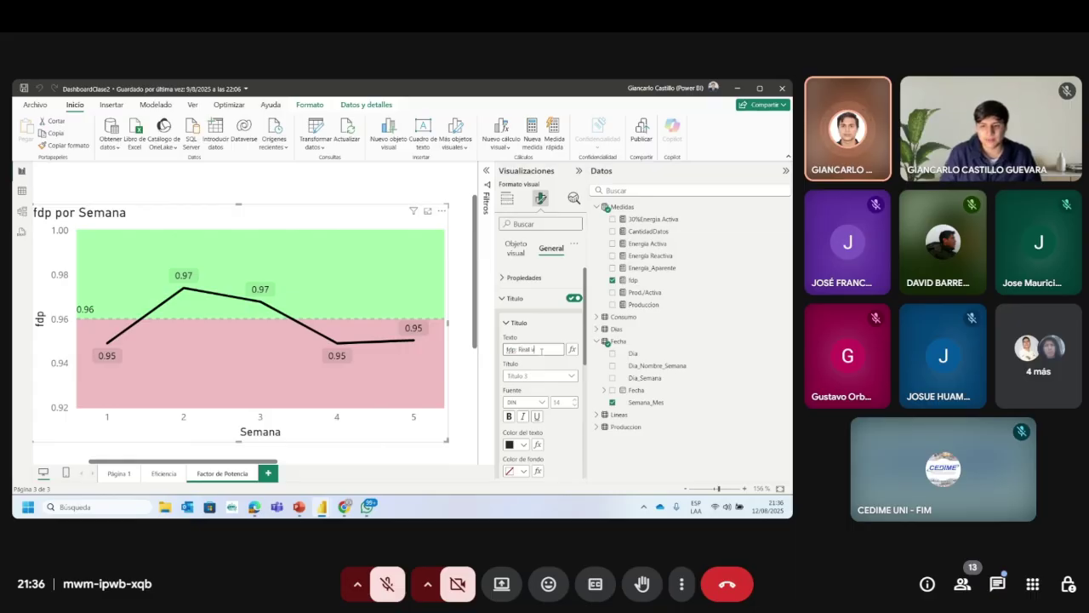
text(dp: Real vs Meta)
key(Return)
Step: Set the font of the chart's title to Segoe UI
scroll(534, 341, down, 1)
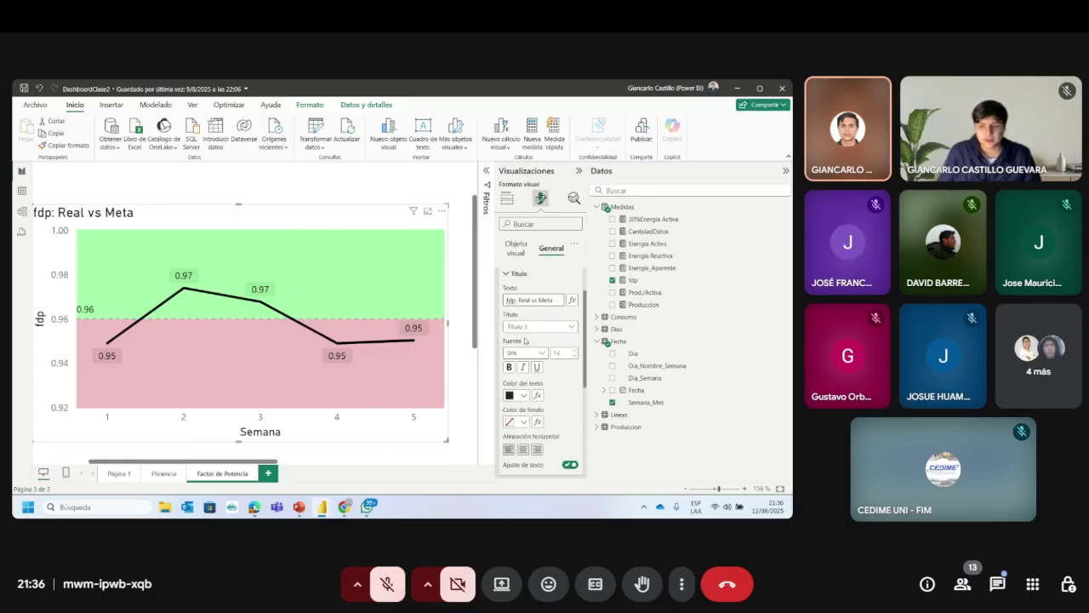
click(526, 352)
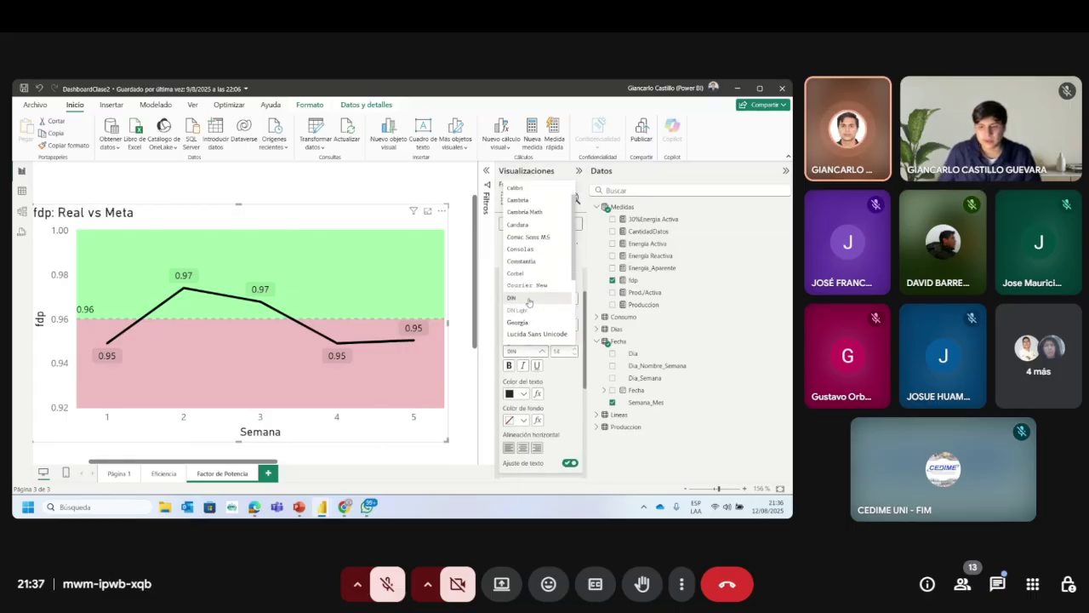
click(530, 282)
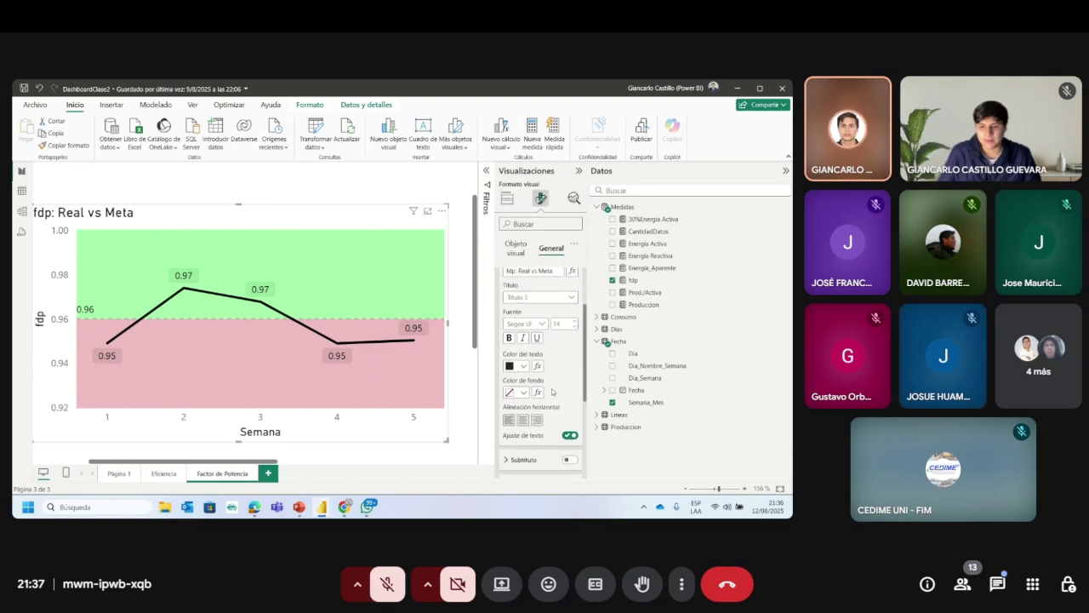
Step: Center the chart's title horizontally and deselect the chart
scroll(525, 373, down, 2)
click(522, 345)
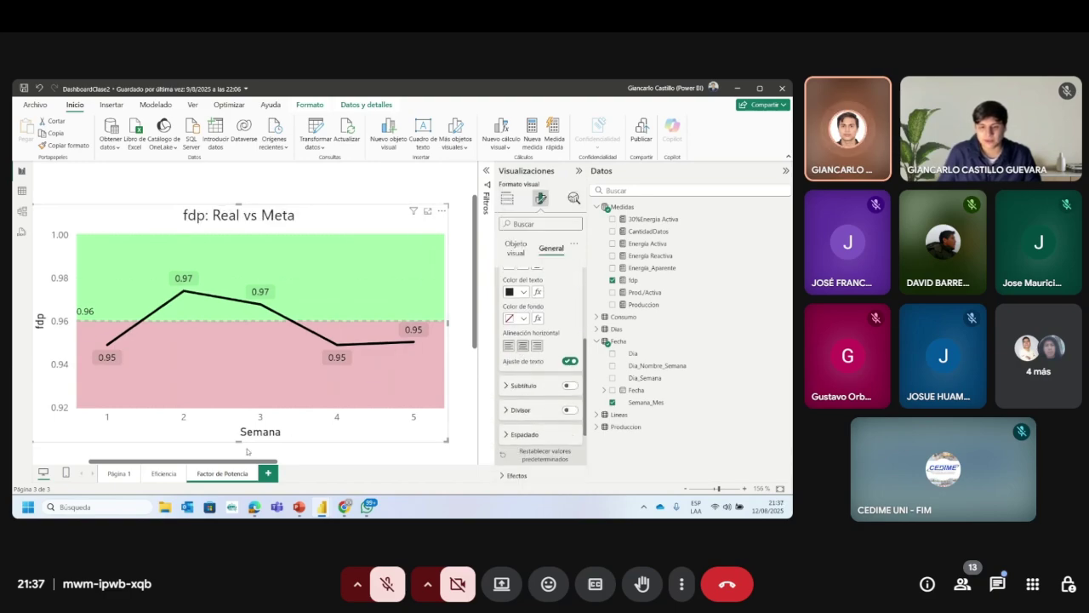
scroll(257, 464, left, 1)
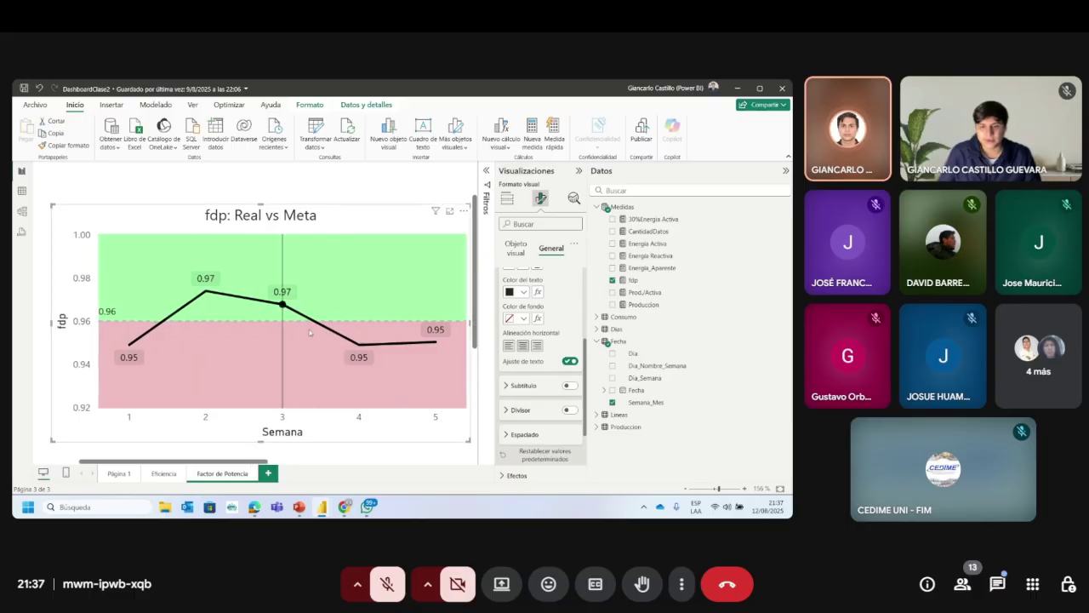
click(295, 192)
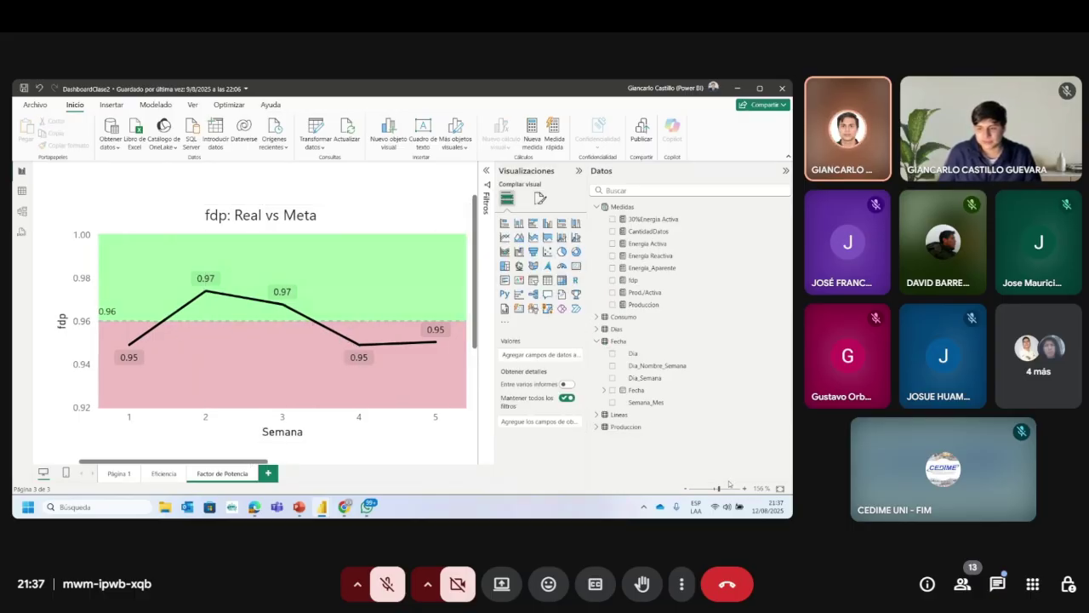
Step: Compare the page with the Factor de Potencia page of the Dashboard Consumo Mensual report, examining the cards below its chart
drag(717, 491, 715, 490)
scroll(266, 384, up, 2)
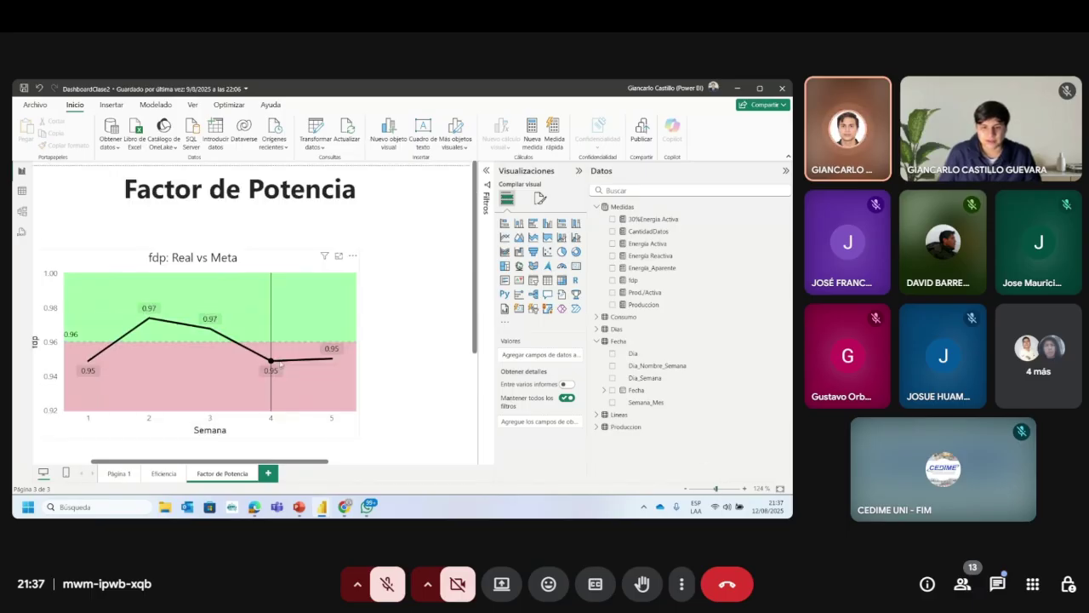
scroll(326, 423, down, 3)
drag(319, 462, 246, 452)
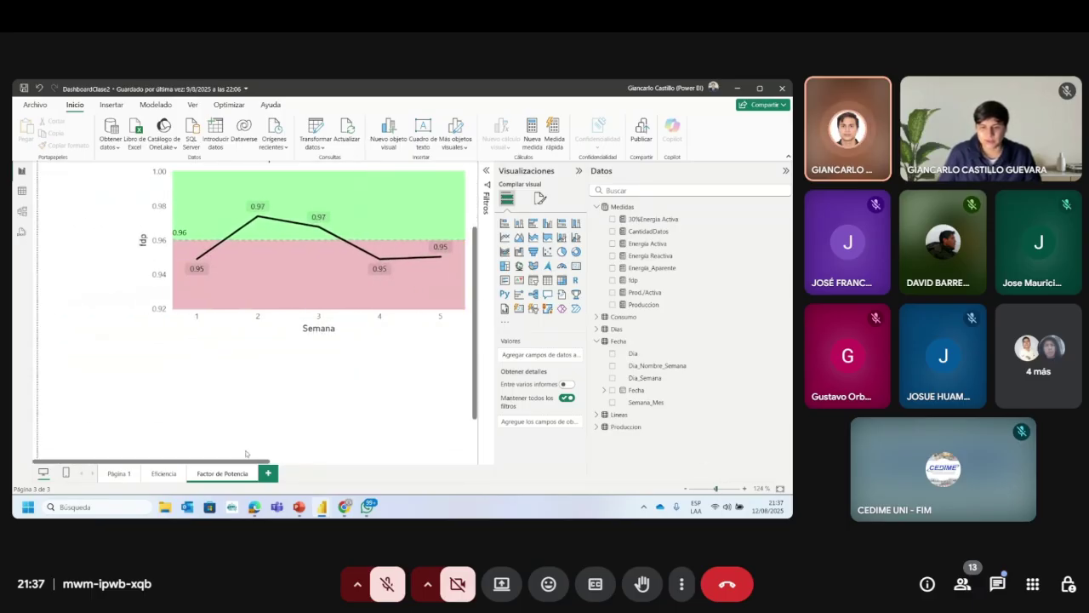
click(322, 507)
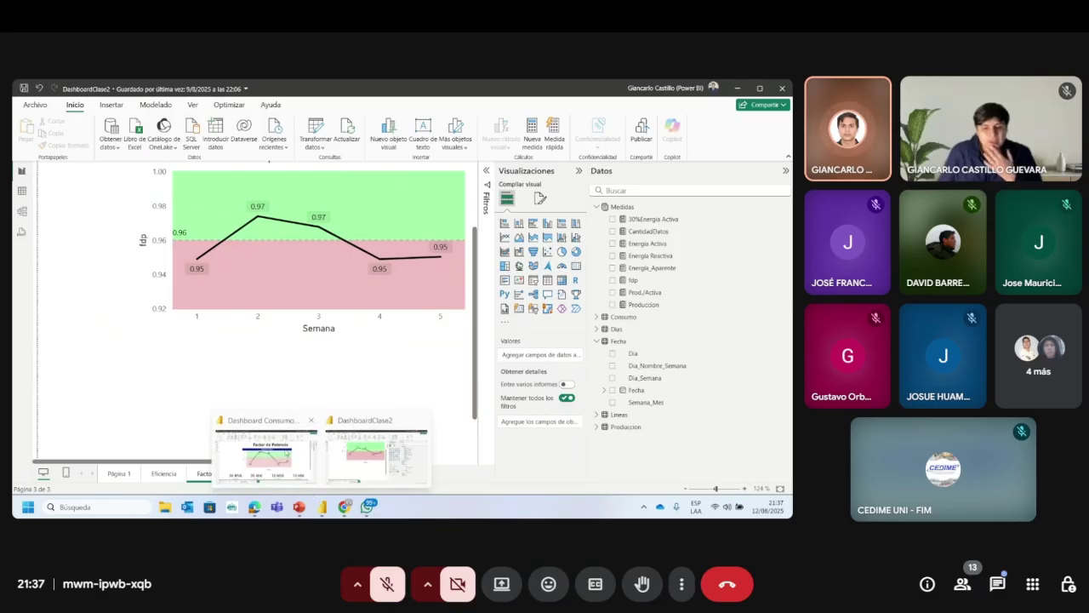
click(264, 451)
scroll(188, 389, down, 2)
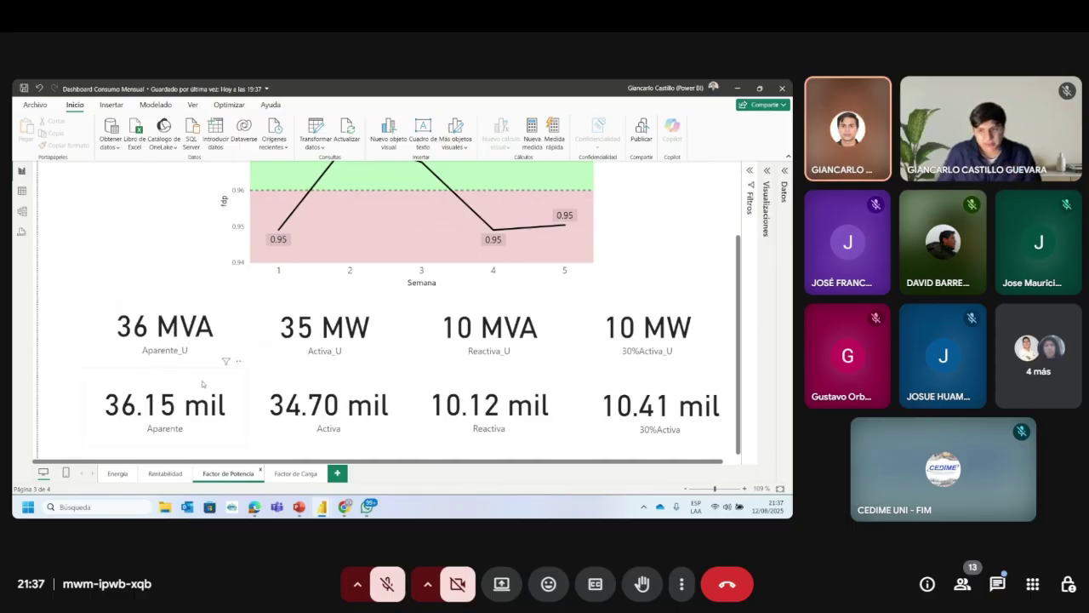
click(737, 88)
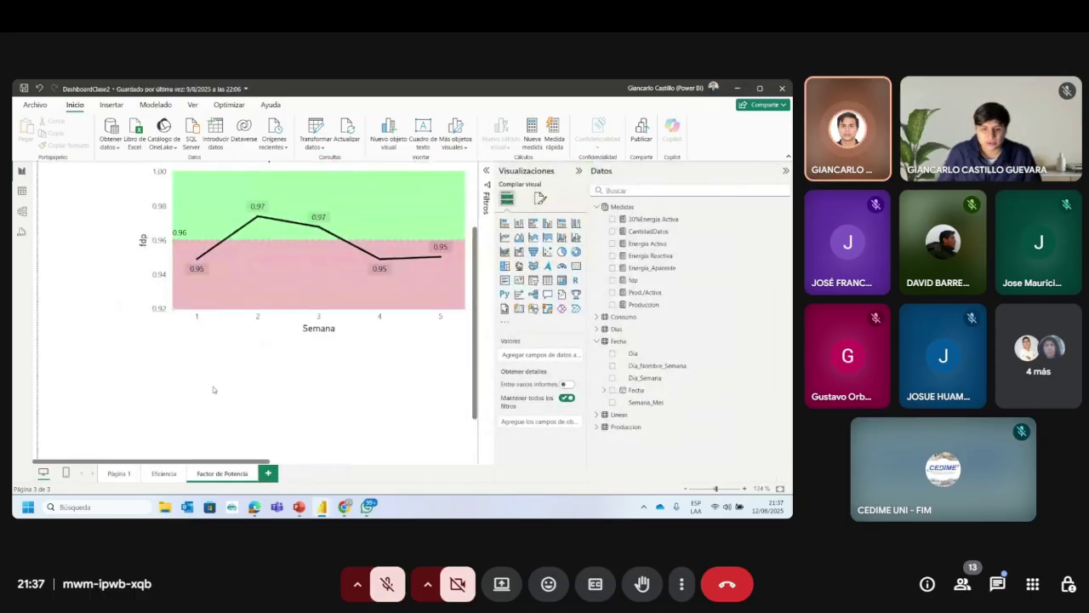
click(578, 170)
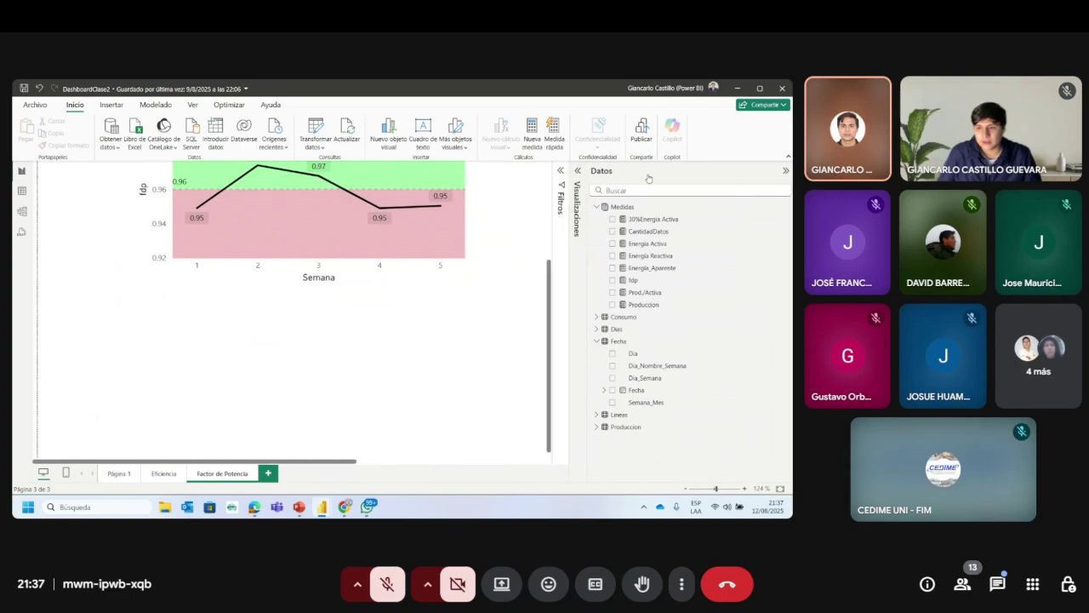
click(784, 171)
click(451, 375)
scroll(499, 301, down, 1)
click(770, 173)
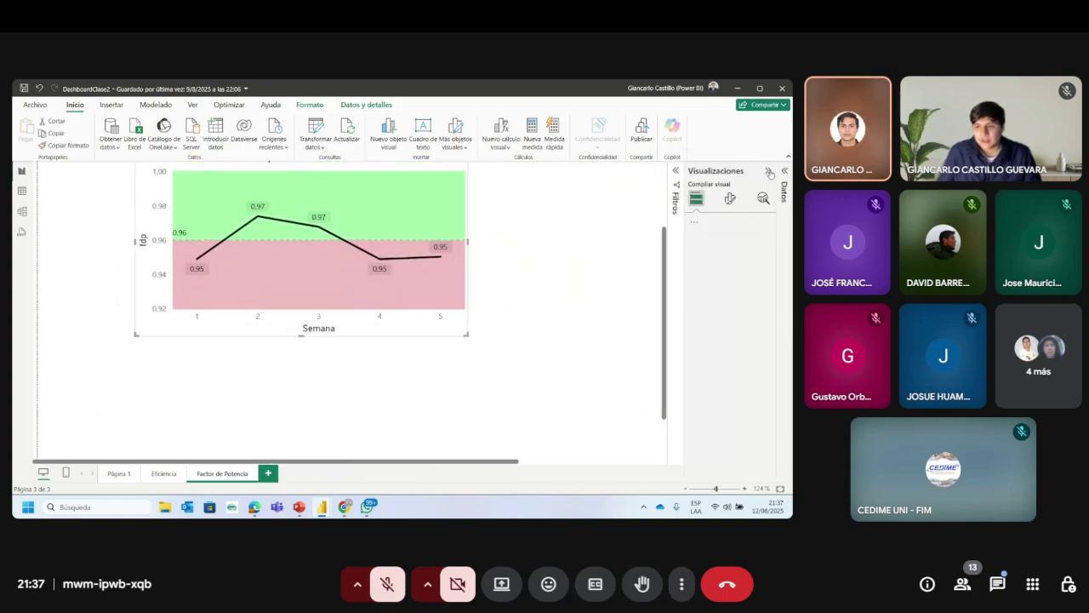
click(766, 266)
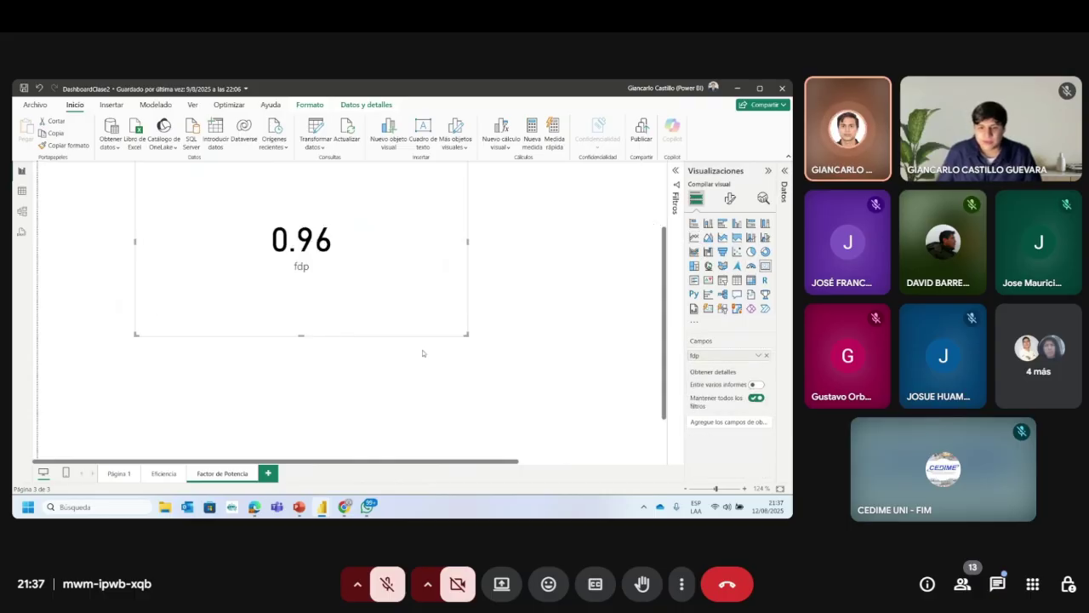
key(ctrl+z)
scroll(390, 295, down, 1)
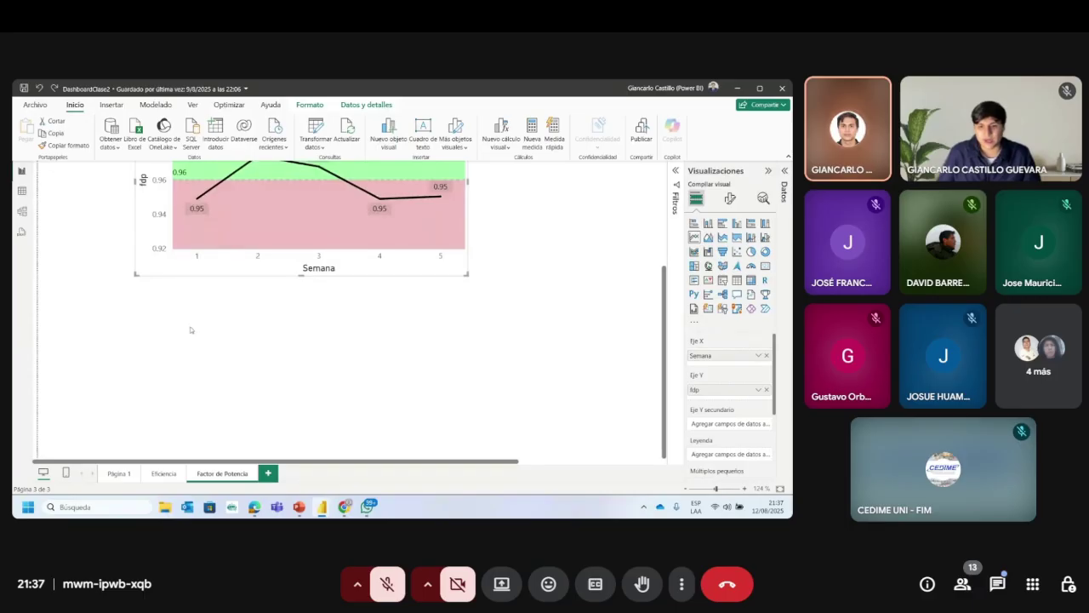
Step: Add a small card visual below the fdp chart and fill it with the Energía_Aparente measure
click(191, 329)
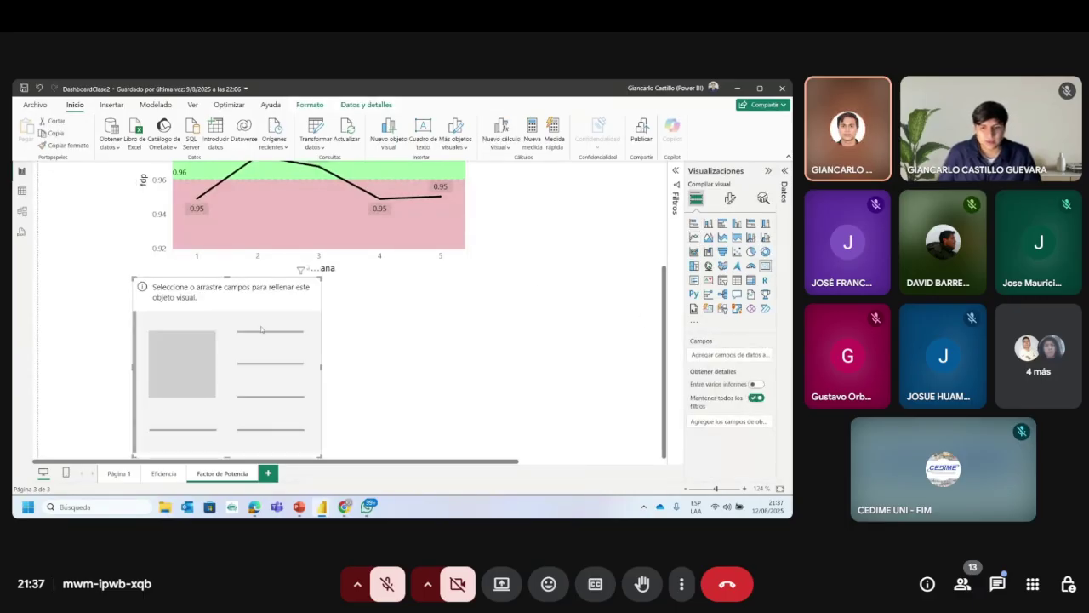
drag(277, 443, 228, 351)
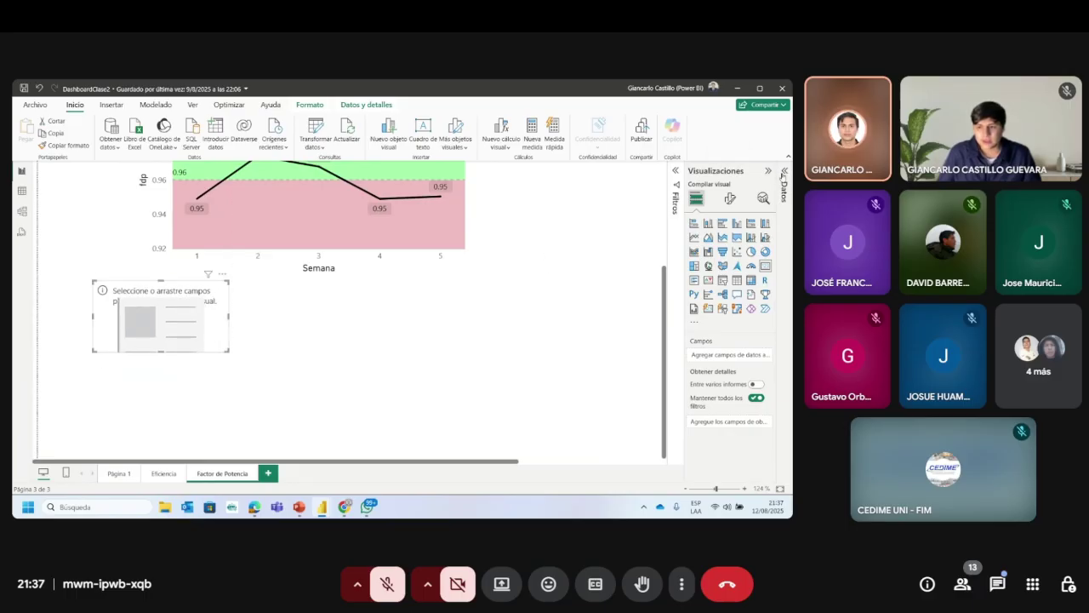
click(766, 173)
drag(647, 247, 272, 329)
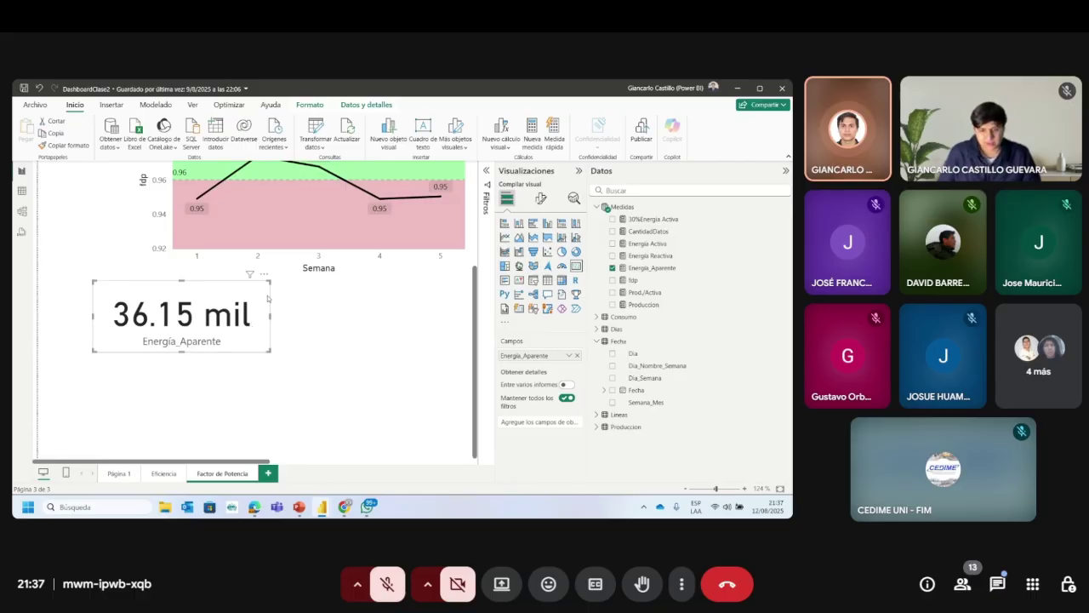
Step: Duplicate the Energía_Aparente card twice and line the copies up in a row beside it
key(ctrl+c)
key(ctrl+v)
drag(352, 358, 351, 322)
click(579, 171)
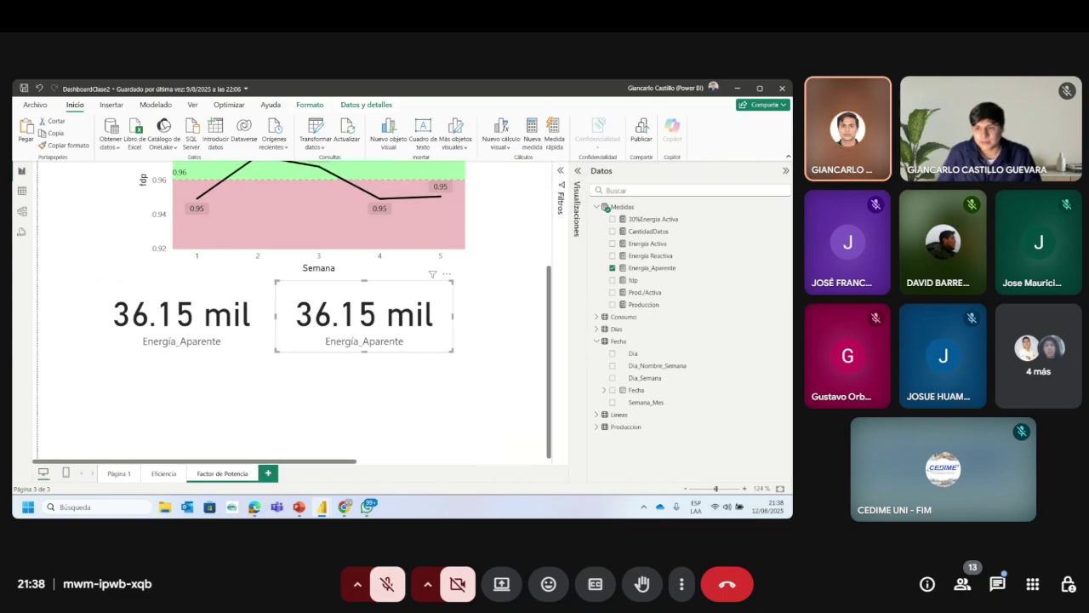
click(785, 170)
scroll(394, 398, up, 2)
drag(394, 407, 573, 409)
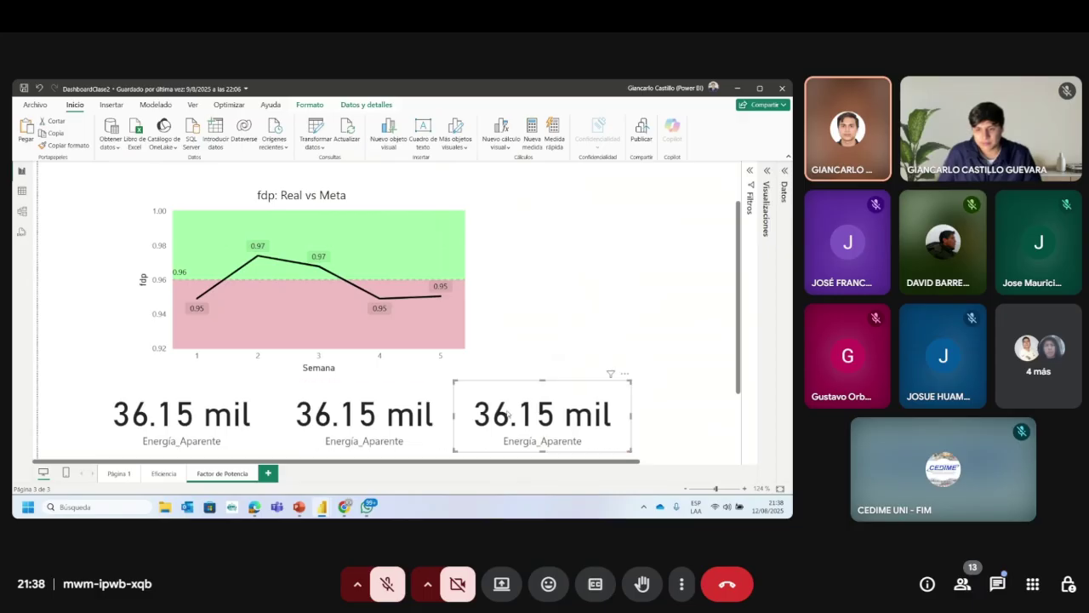
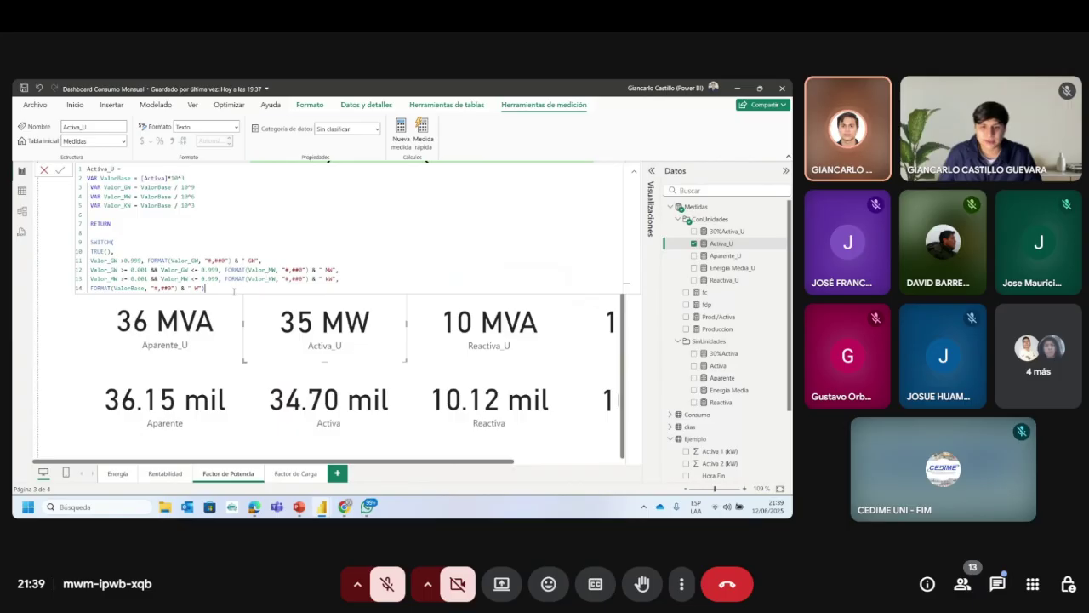
Step: Switch back to the DashboardClase2 report and create a new measure in the Medidas table
click(369, 508)
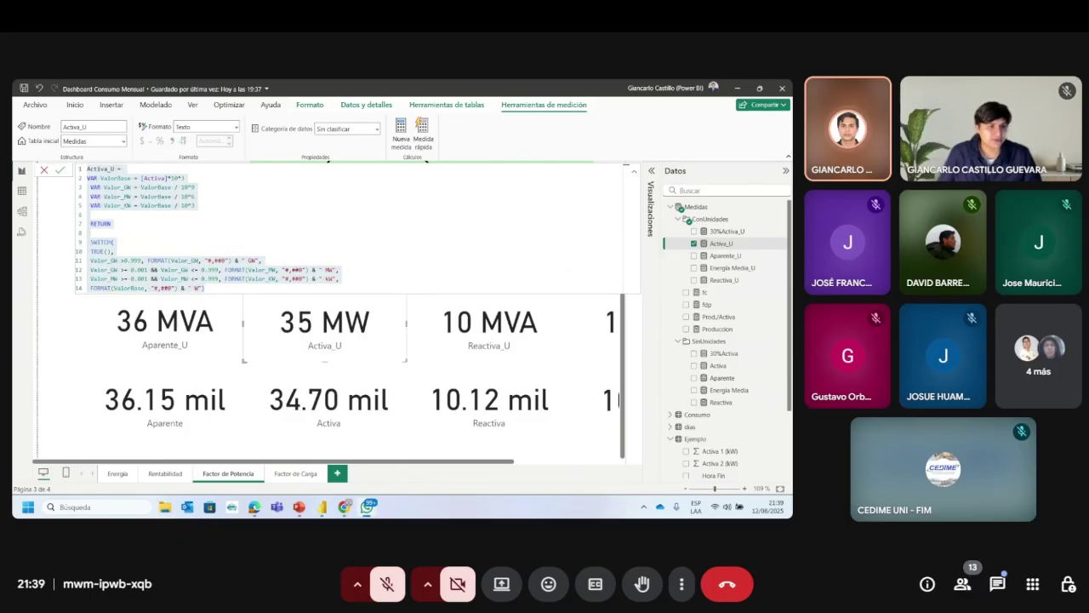
click(322, 507)
click(374, 451)
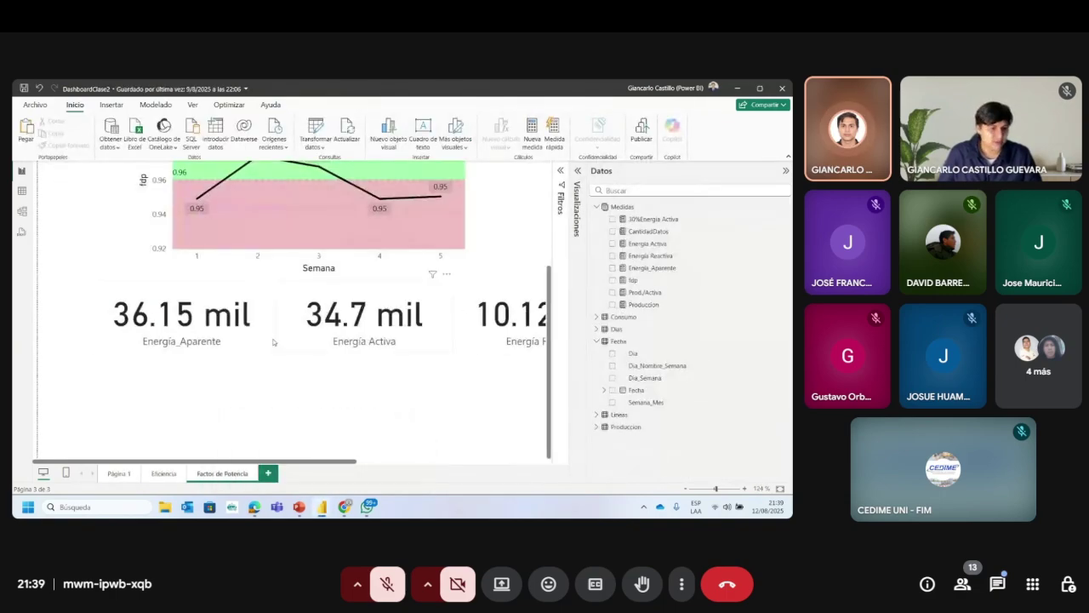
click(276, 385)
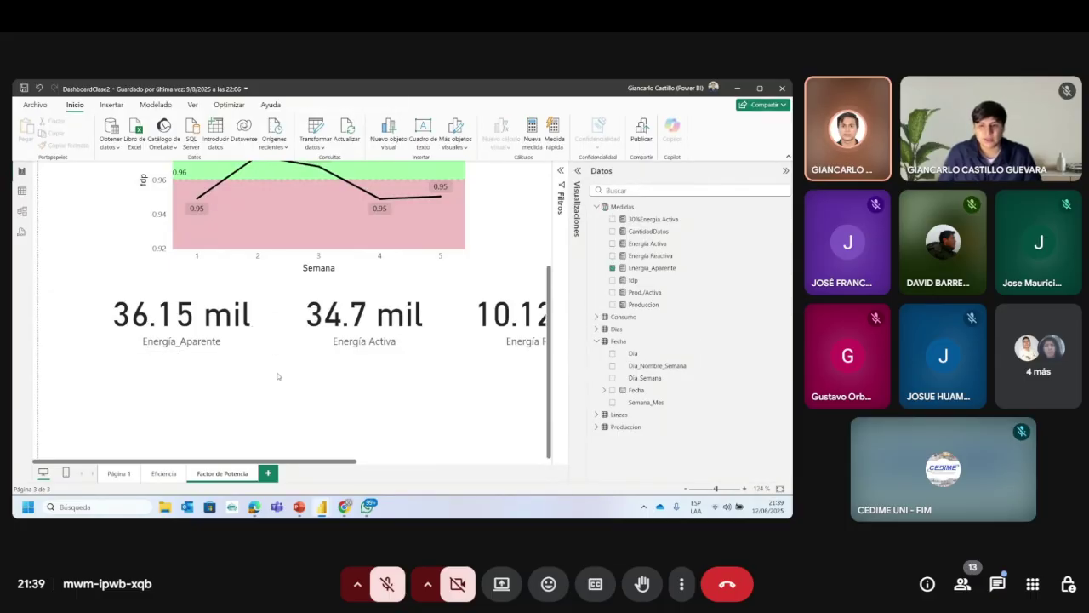
right_click(776, 213)
key(Escape)
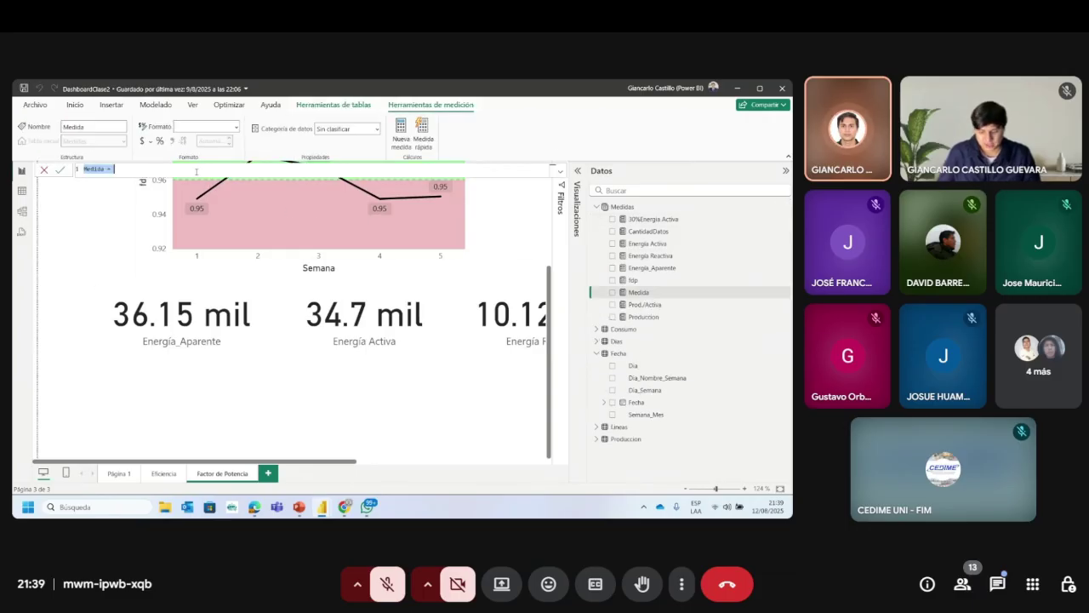
Step: Name the new measure Aparente_U and paste the copied Activa_U unit-scaling formula beneath the name
text(A)
key(BackSpace)
key(BackSpace)
text(parente_E)
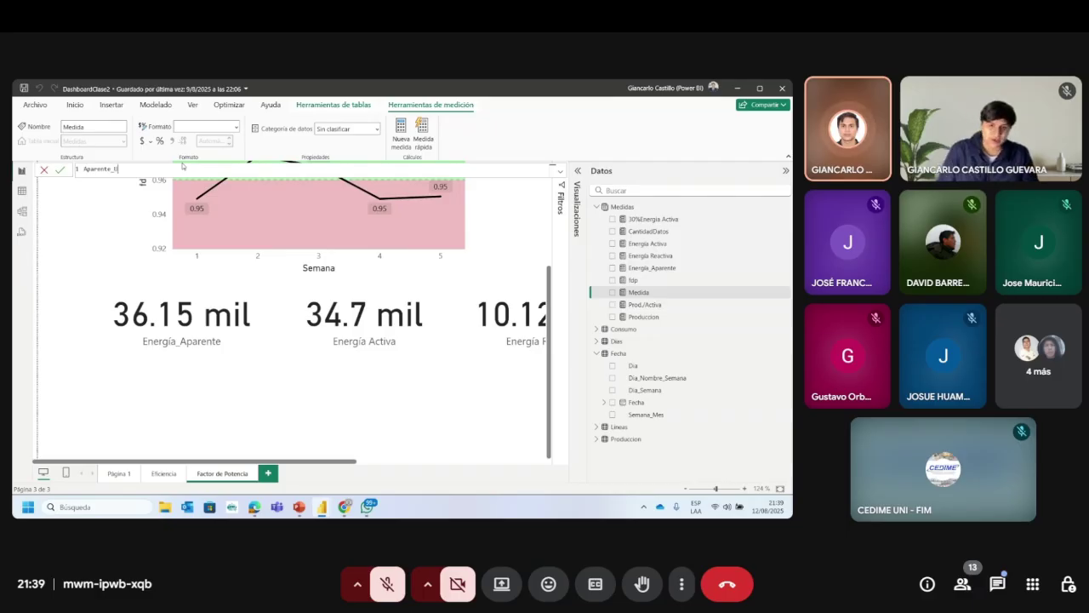
text(=)
key(shift+Return)
key(shift+Return)
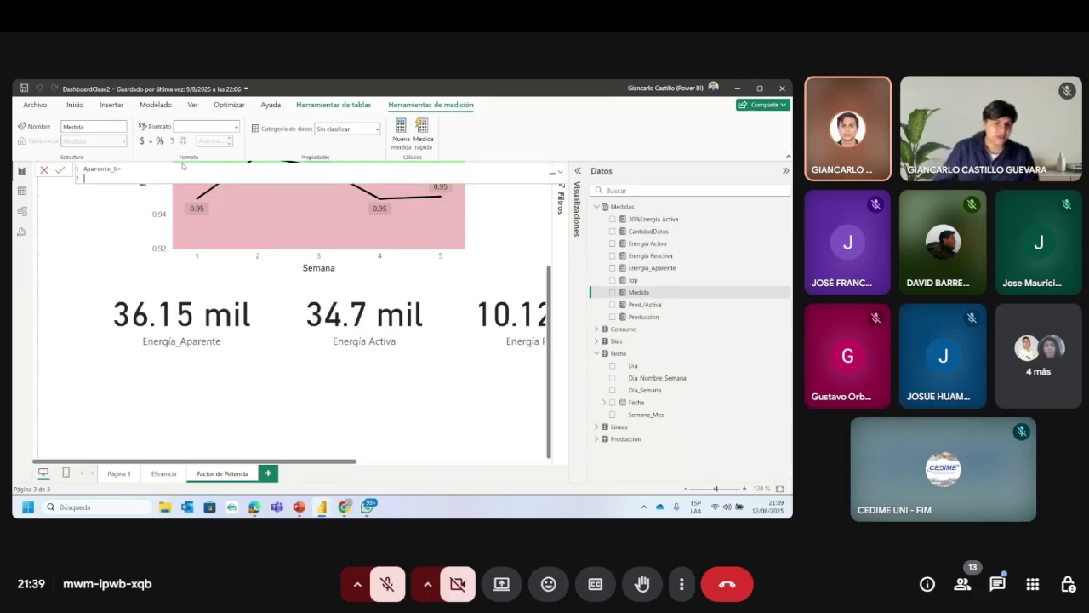
key(ctrl+v)
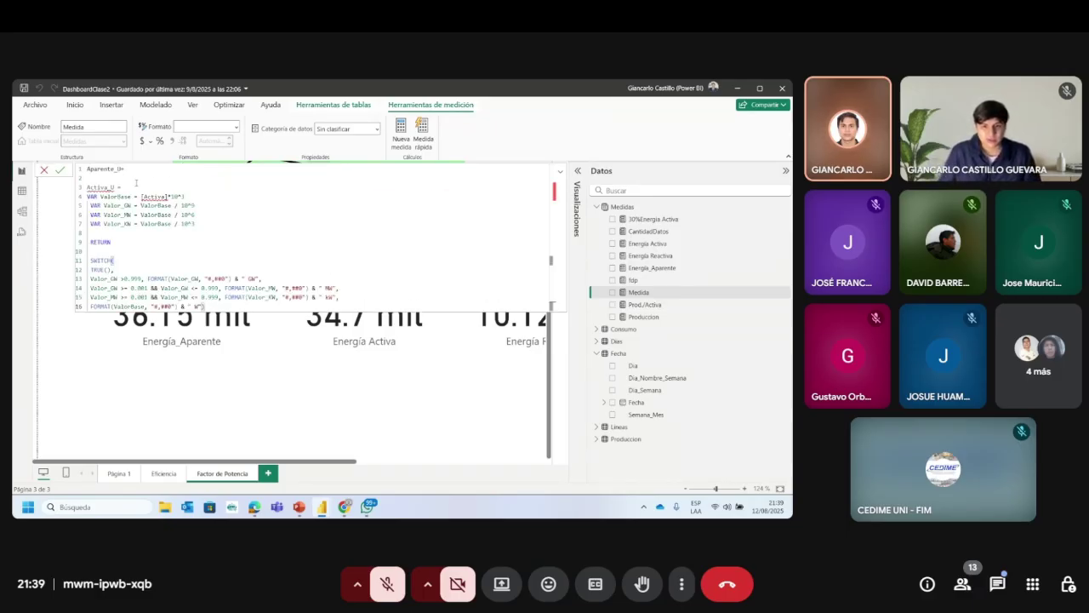
Step: Remove the pasted "Activa_U =" line from the Aparente_U formula
key(BackSpace)
key(BackSpace)
key(BackSpace)
key(BackSpace)
key(BackSpace)
key(BackSpace)
key(BackSpace)
key(BackSpace)
key(BackSpace)
key(BackSpace)
key(BackSpace)
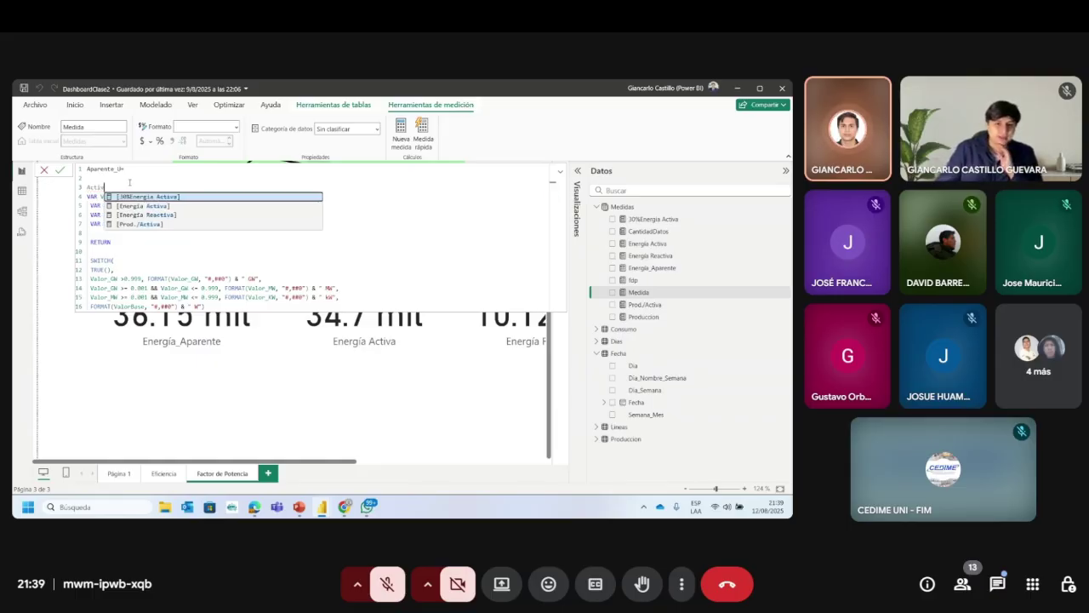
key(BackSpace)
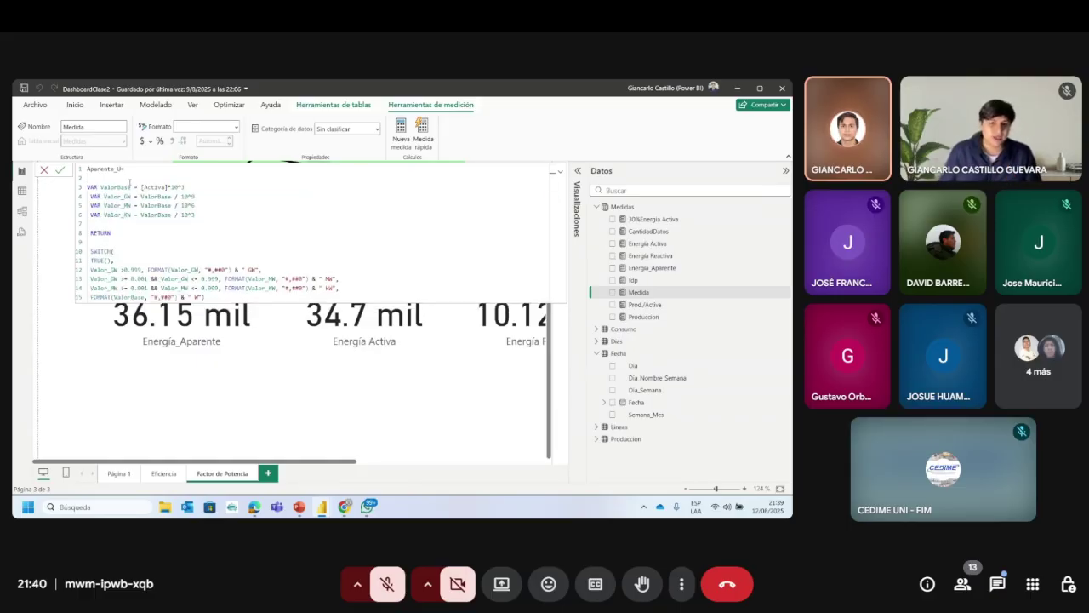
Step: Replace [Activa] with [Energía_Aparente] in the ValorBase variable of the Aparente_U formula
double_click(156, 186)
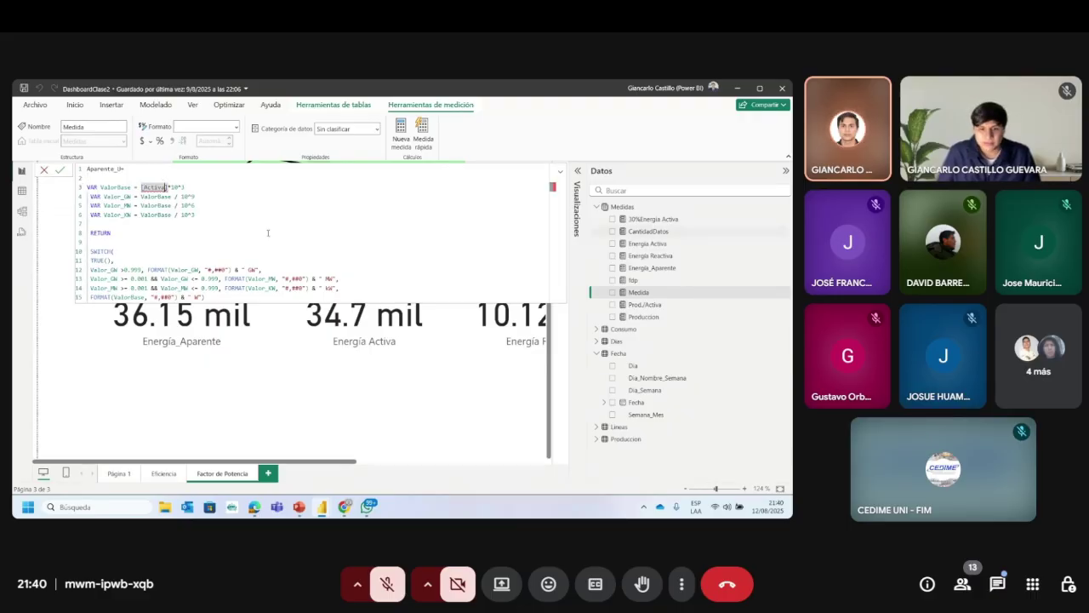
text(Acti)
key(BackSpace)
key(BackSpace)
key(BackSpace)
key(BackSpace)
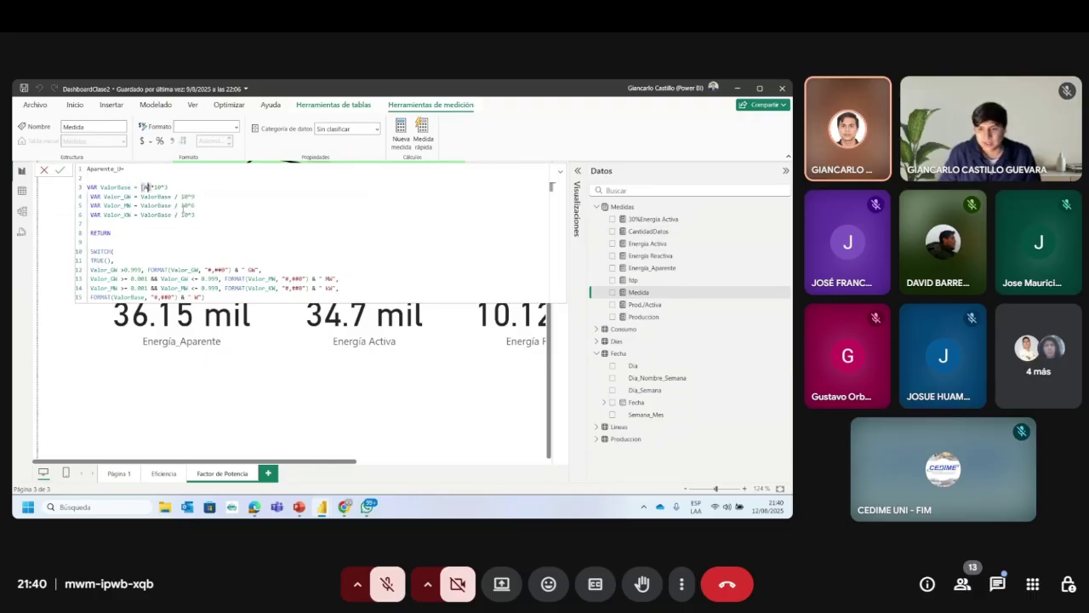
text(E)
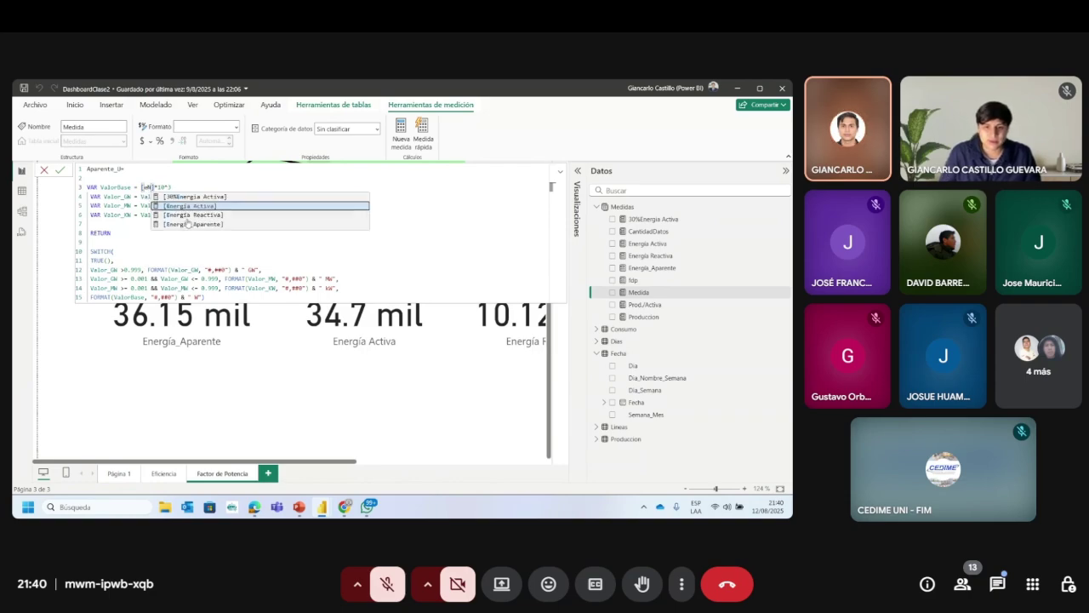
click(185, 215)
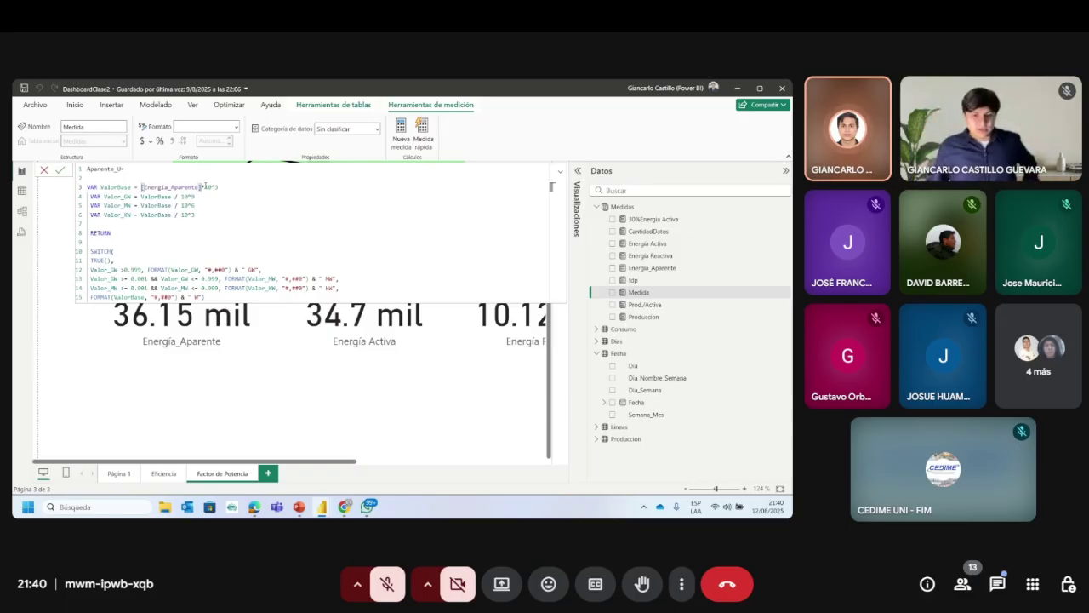
click(220, 188)
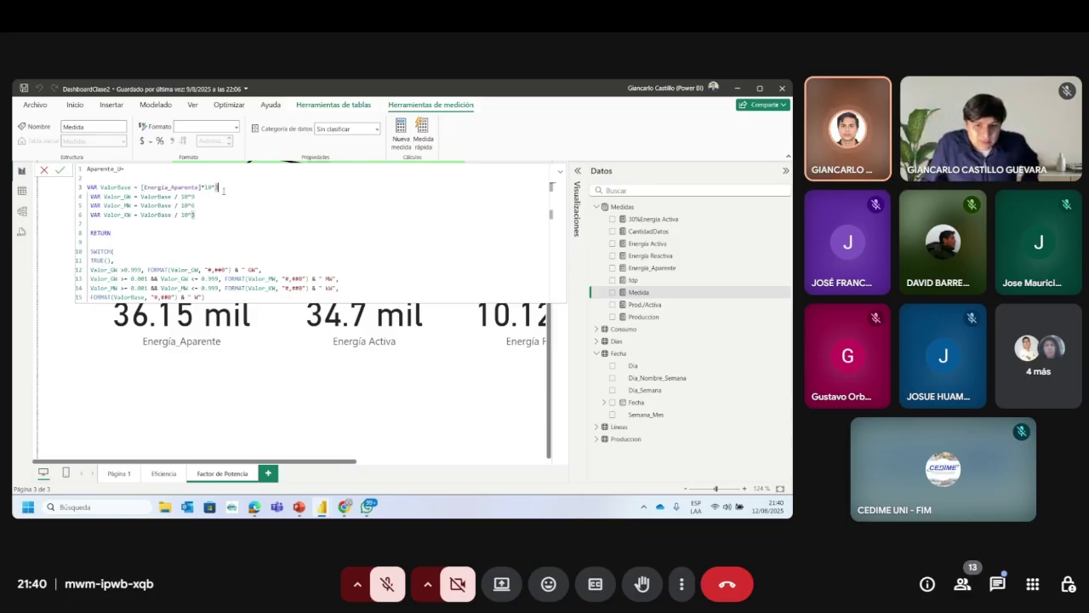
click(192, 187)
scroll(154, 383, up, 2)
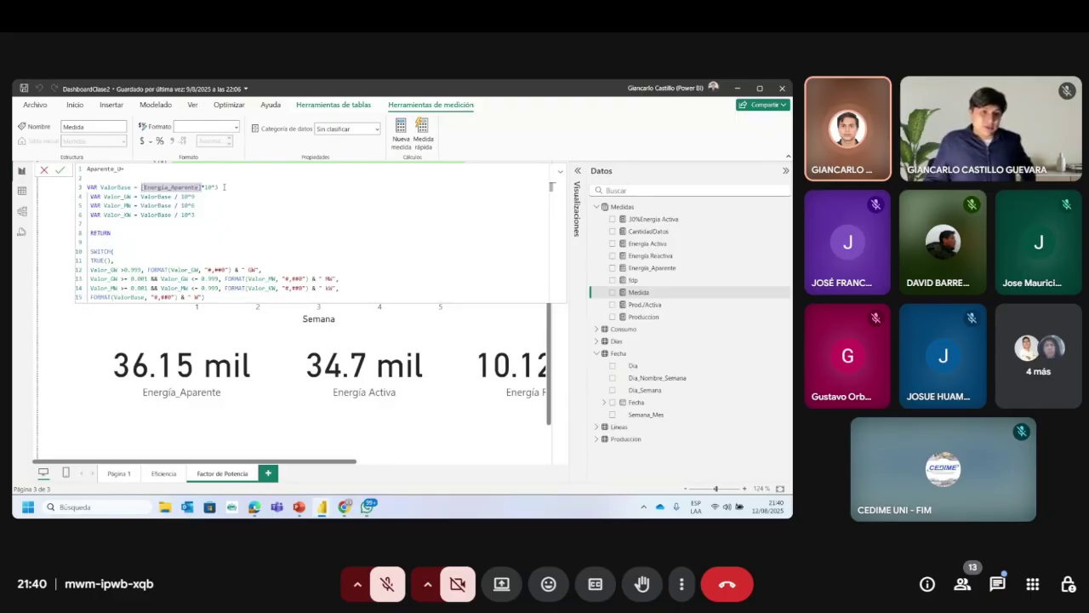
text(3))
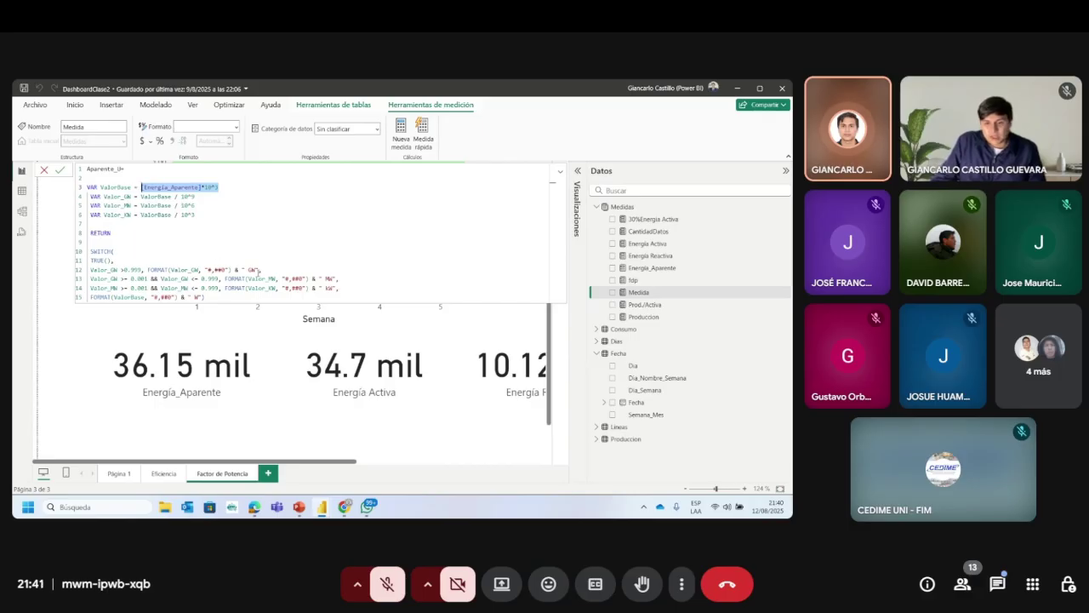
Step: Change the unit suffixes in the Aparente_U formula's FORMAT results to GVA, MVA, kVA and VA
click(257, 270)
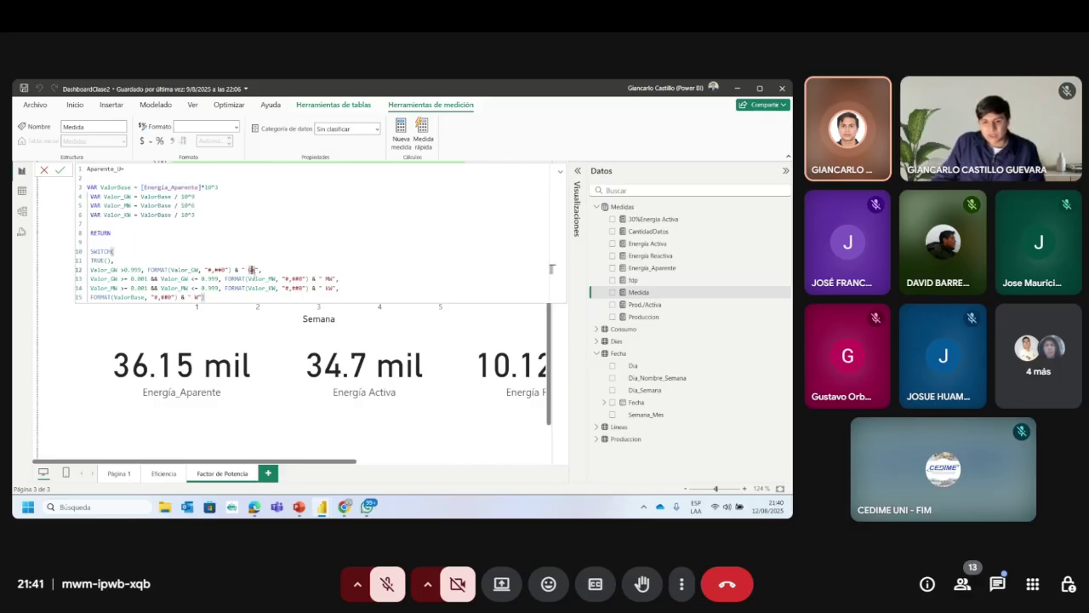
key(BackSpace)
text(VA)
key(BackSpace)
text(VA)
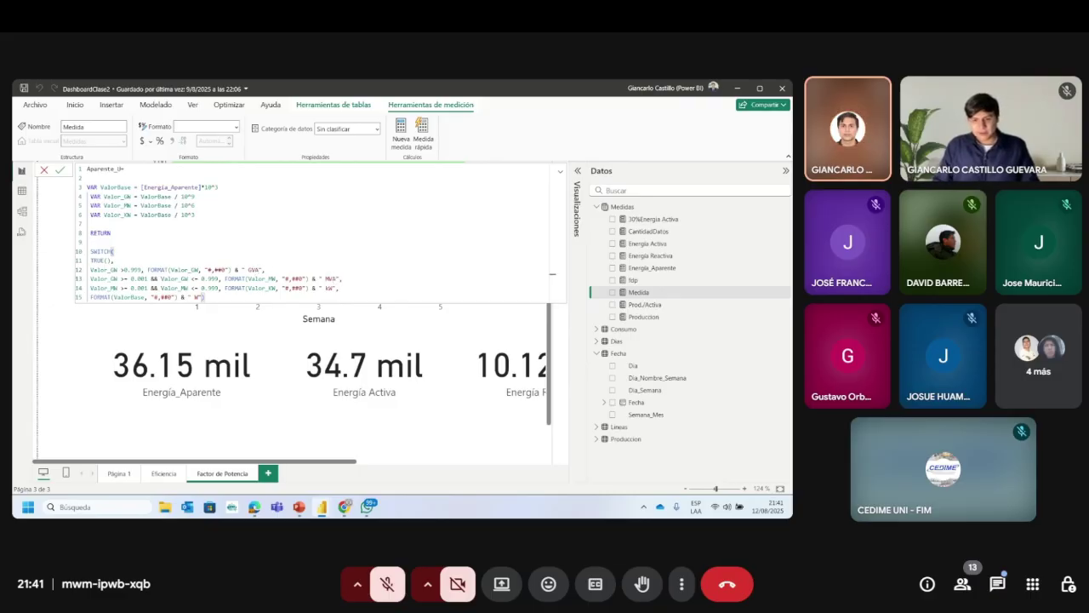
click(335, 289)
key(BackSpace)
text(VA)
click(201, 297)
key(BackSpace)
text(VA)
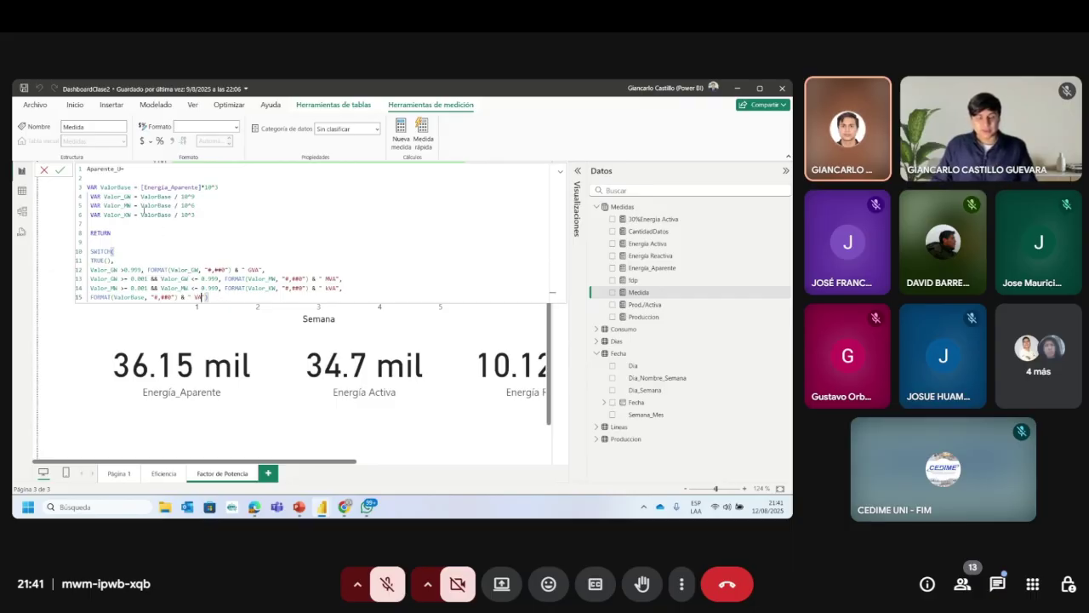
double_click(128, 197)
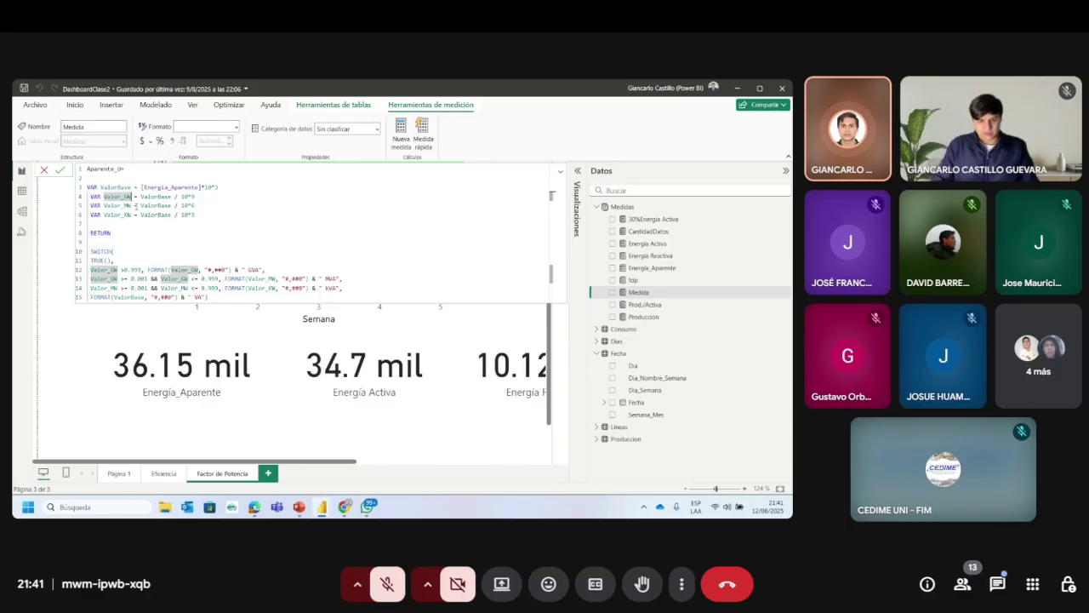
text(Valor_GVA)
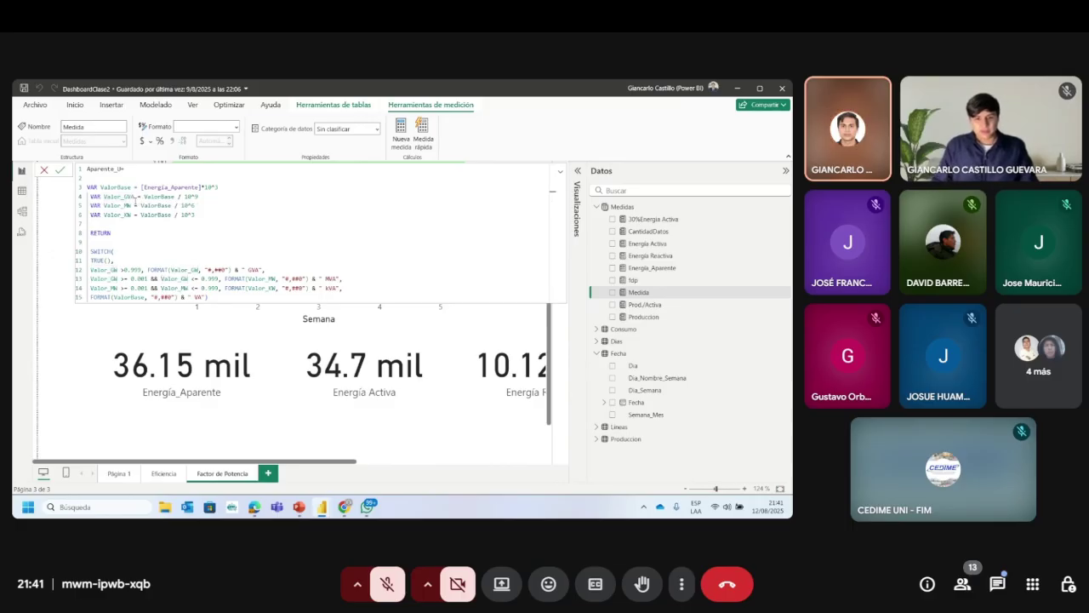
click(132, 205)
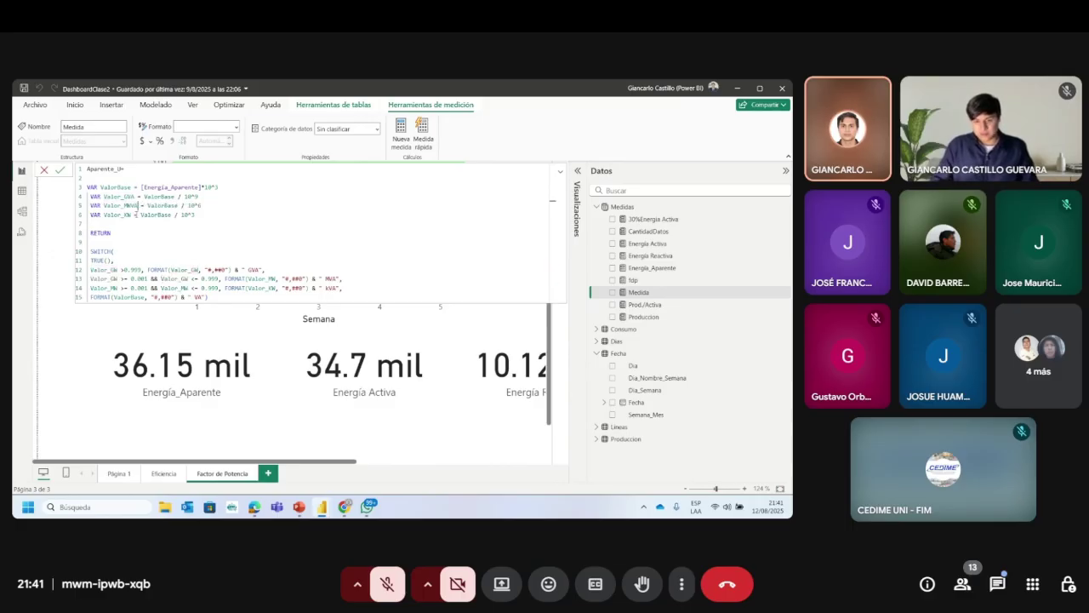
key(BackSpace)
text(VA)
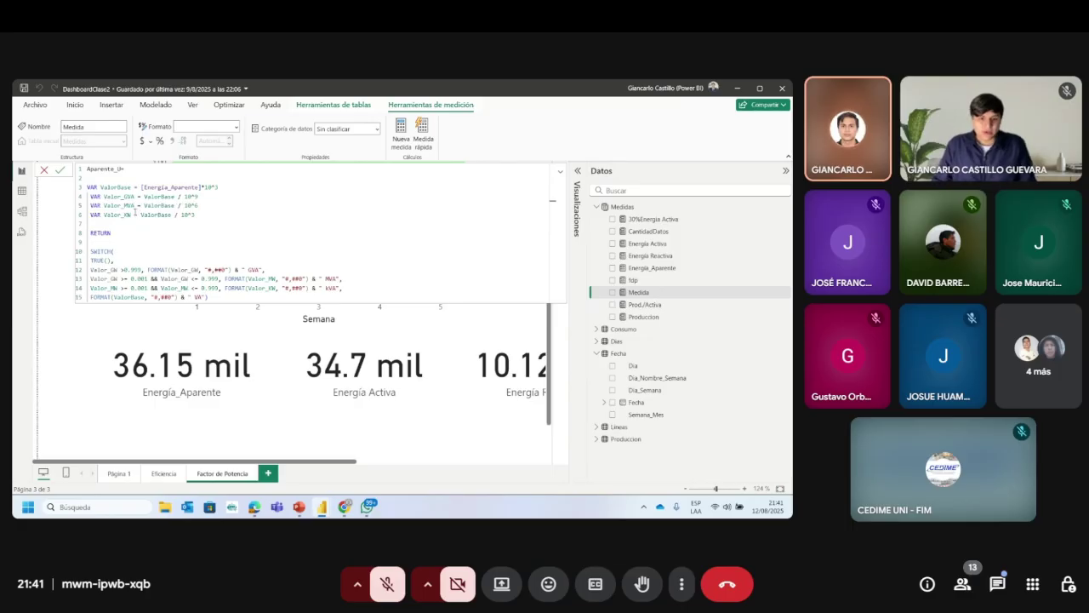
key(ctrl+z)
key(ctrl+z)
key(ctrl+z)
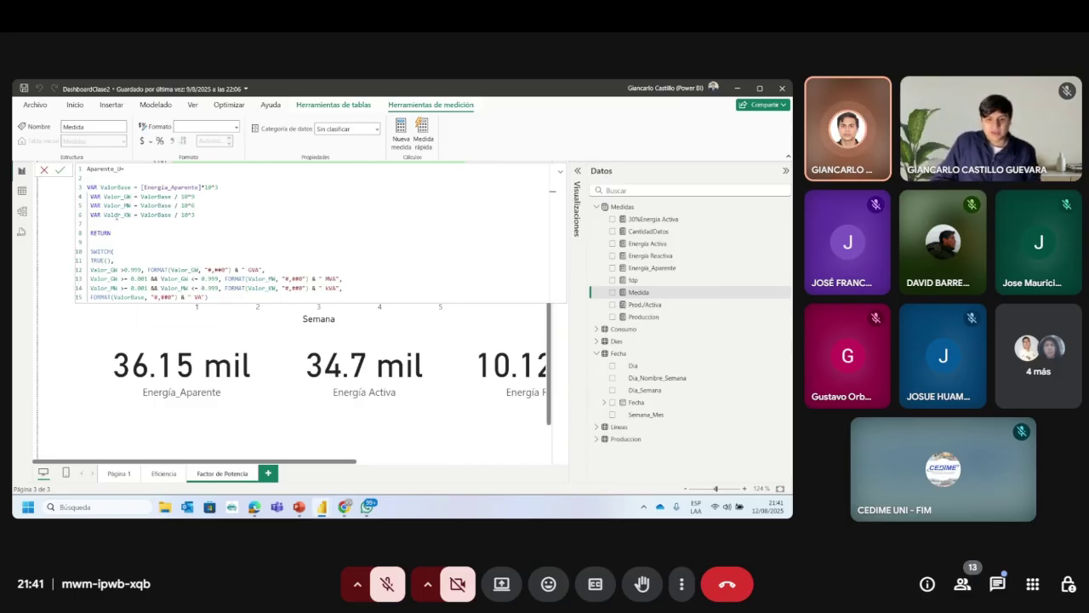
Step: Save the Aparente_U measure and add two copies of the Energía_Aparente card in a second row, both showing Aparente_U
key(Return)
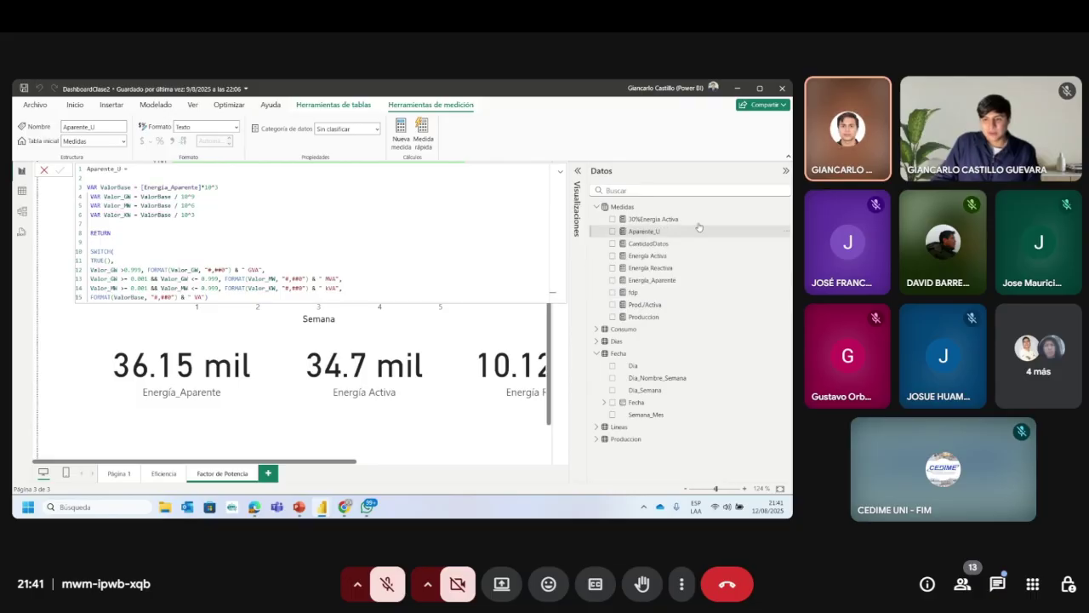
click(649, 233)
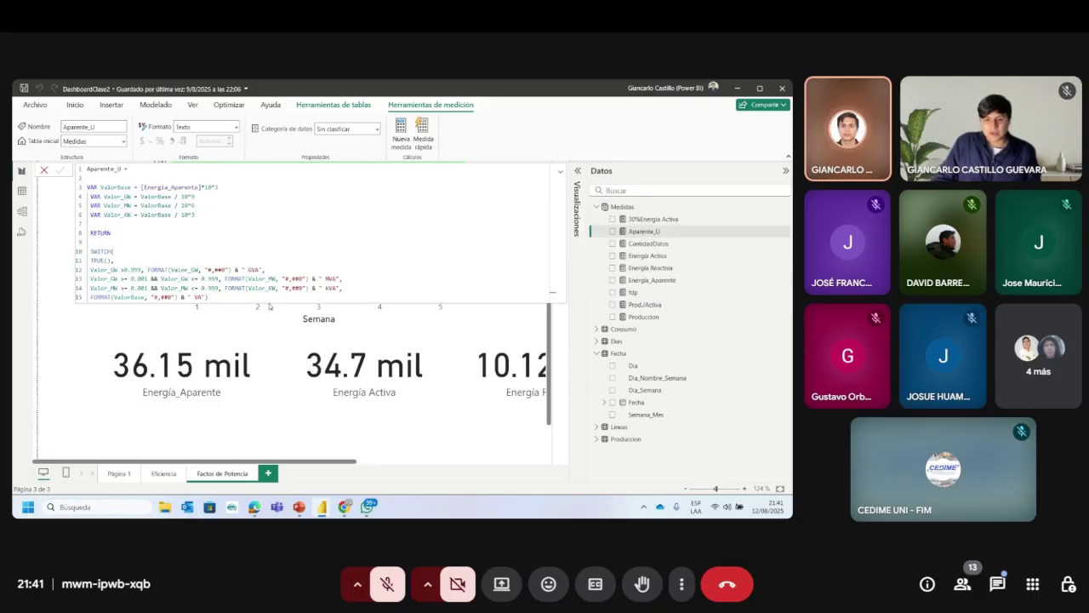
click(210, 355)
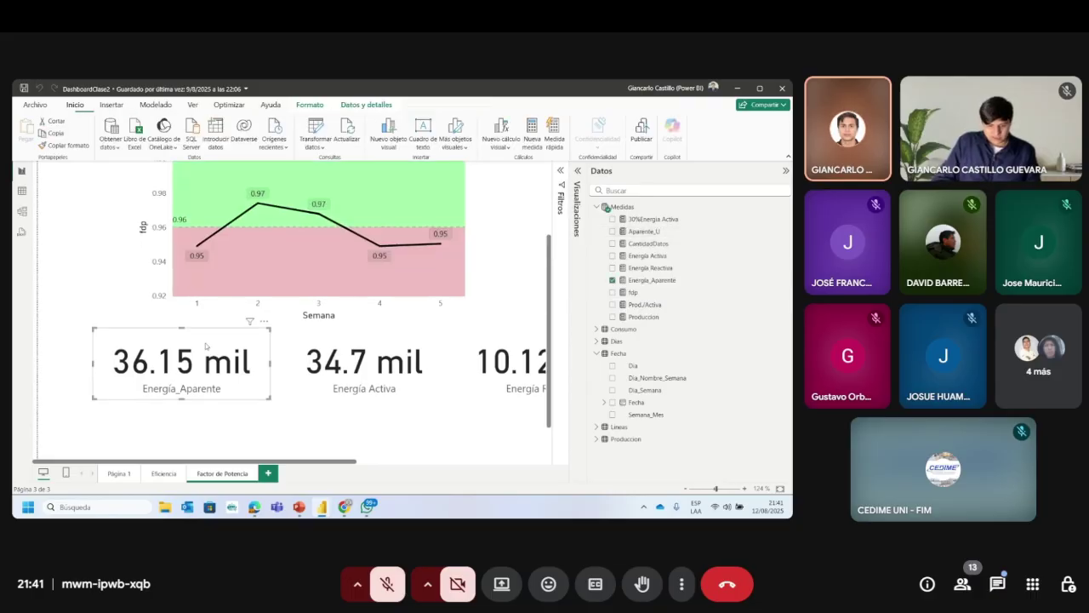
key(ctrl+c)
key(ctrl+v)
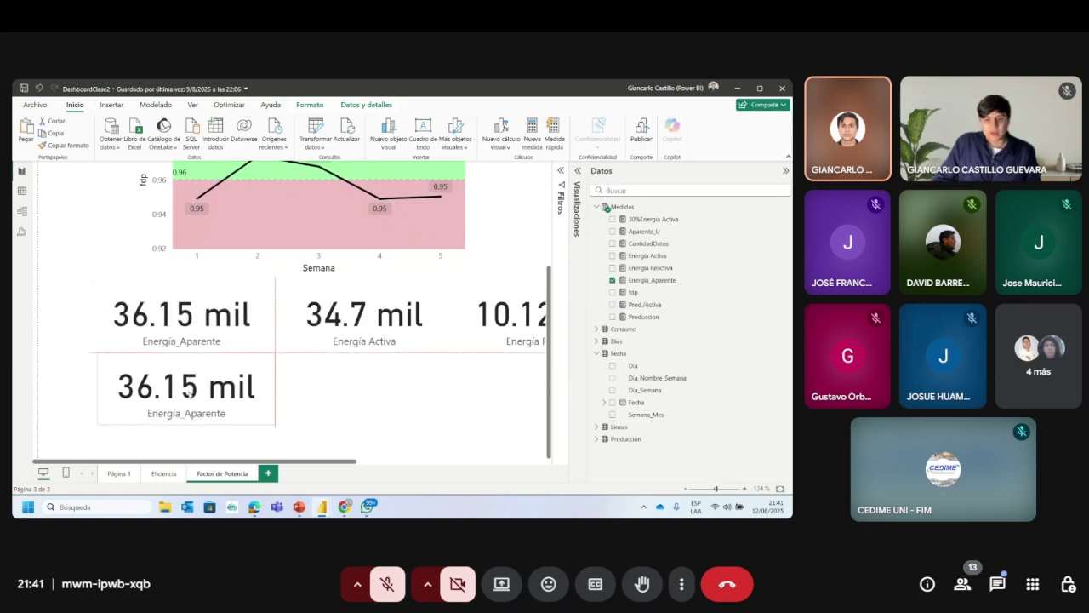
click(612, 280)
click(613, 231)
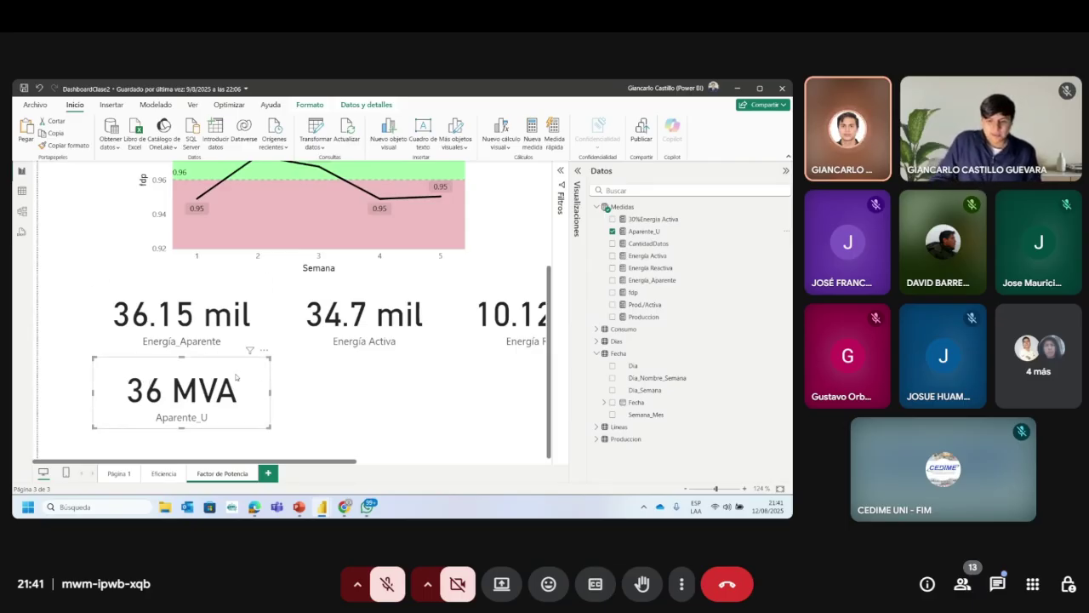
key(ctrl+c)
key(ctrl+v)
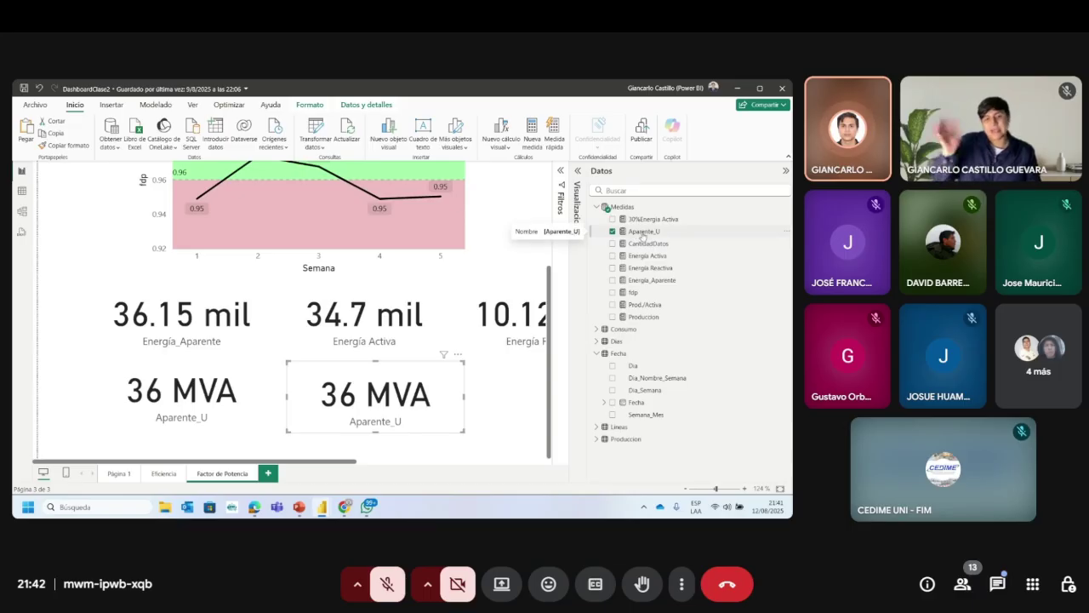
Step: Copy the body of the Aparente_U formula and create another new measure in the Medidas table
click(645, 232)
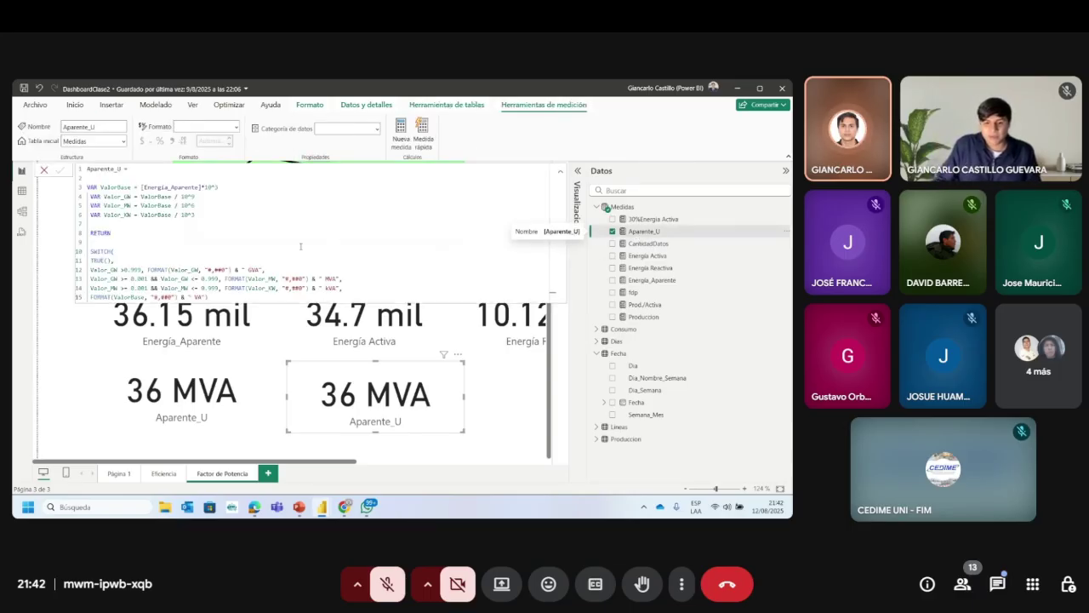
drag(252, 297, 86, 185)
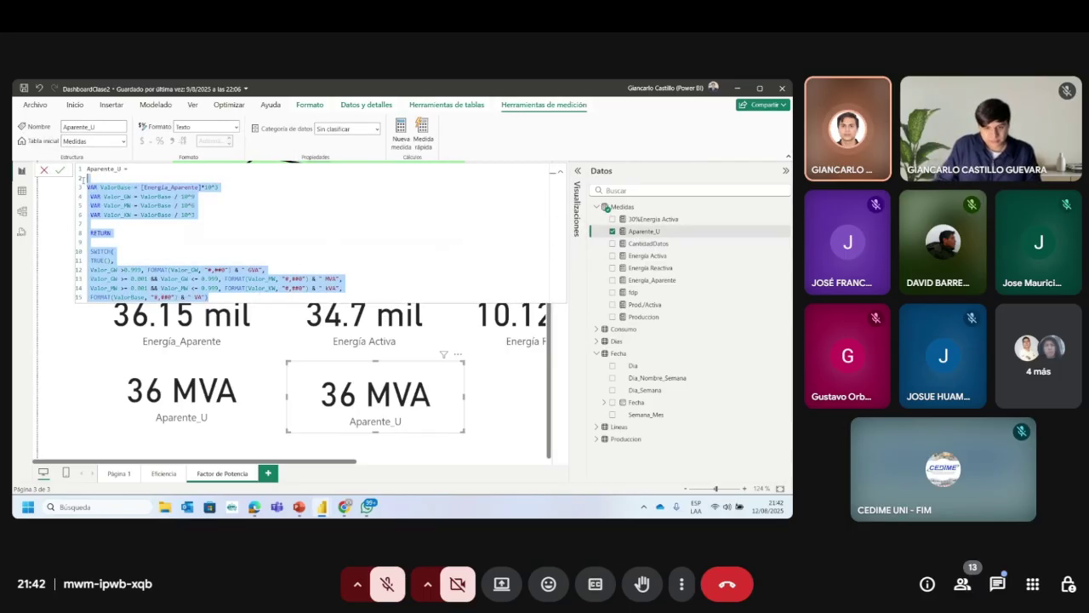
right_click(773, 232)
click(758, 251)
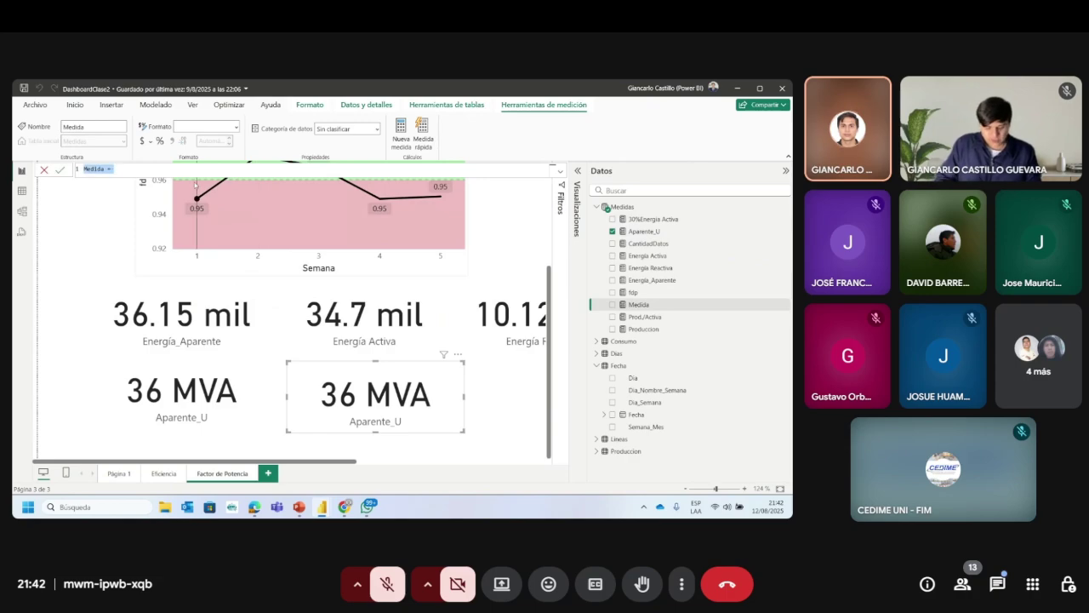
Step: Name the new measure Activa_U and paste the copied unit-scaling formula beneath the name
key(BackSpace)
key(BackSpace)
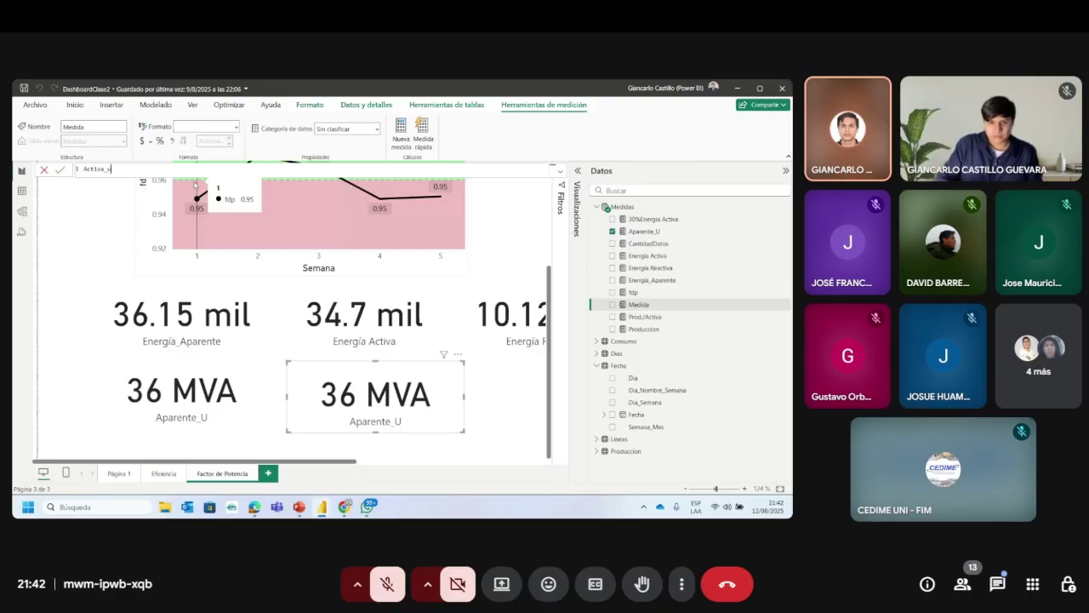
key(BackSpace)
text(U=)
key(shift+Return)
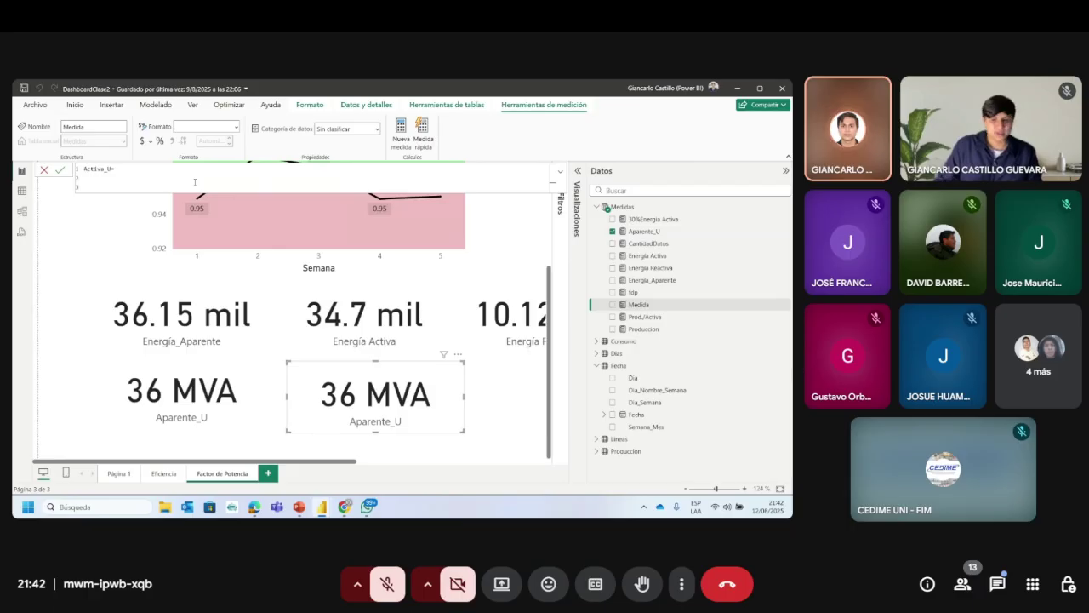
key(ctrl+v)
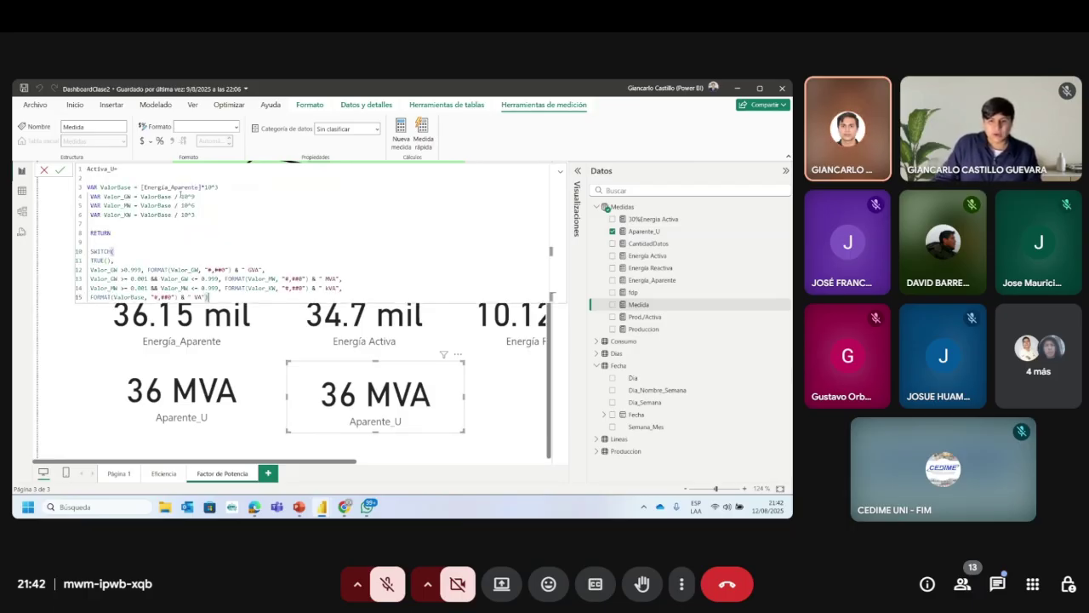
Step: Replace [Energía_Aparente] with the Energía Activa measure in the ValorBase variable of the Activa_U formula
double_click(196, 186)
text(Energia_A)
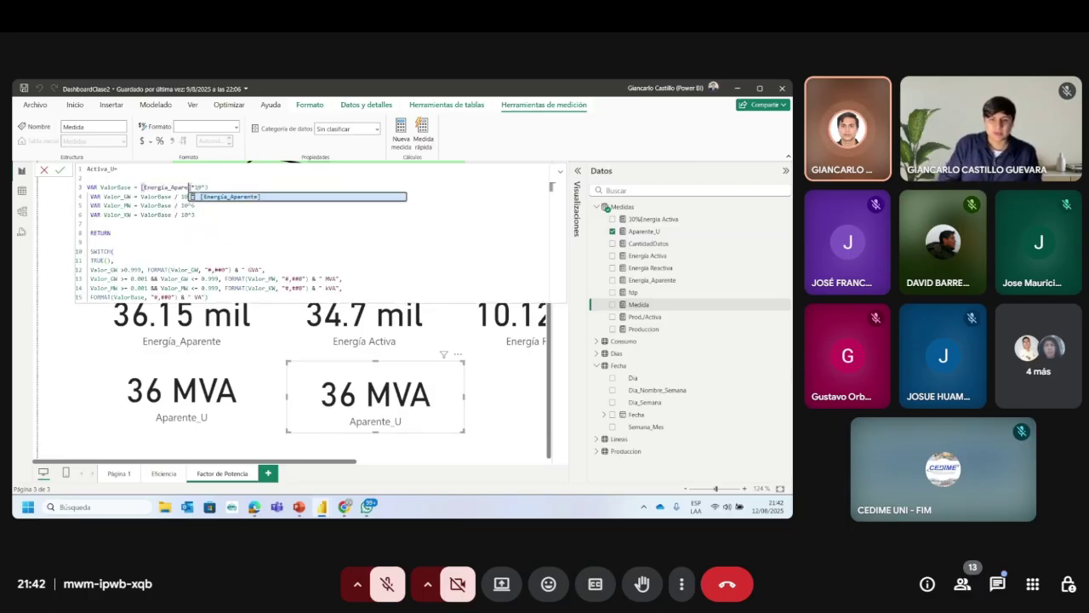
text(ctiva)
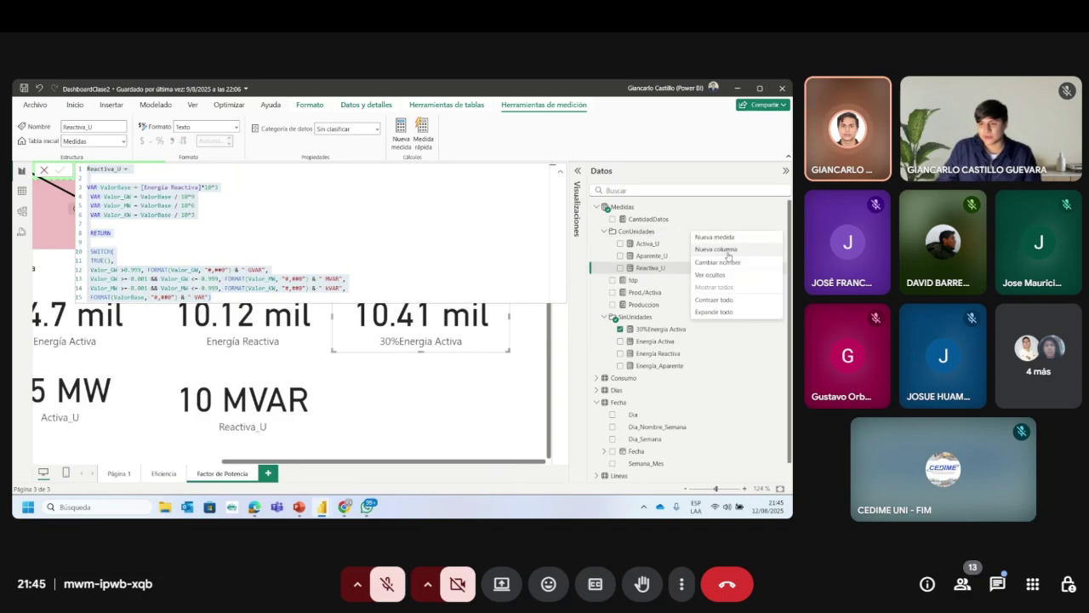
Step: Create a measure named 30%Activa in the ConUnidades folder and paste the copied Reactiva_U formula beneath the name
key(Escape)
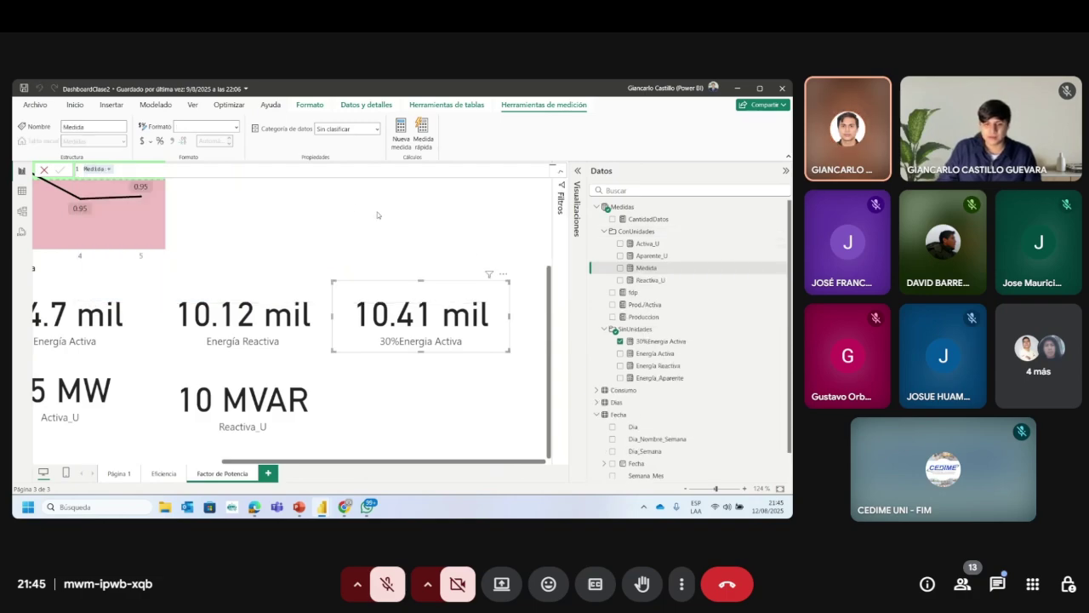
text(A0)
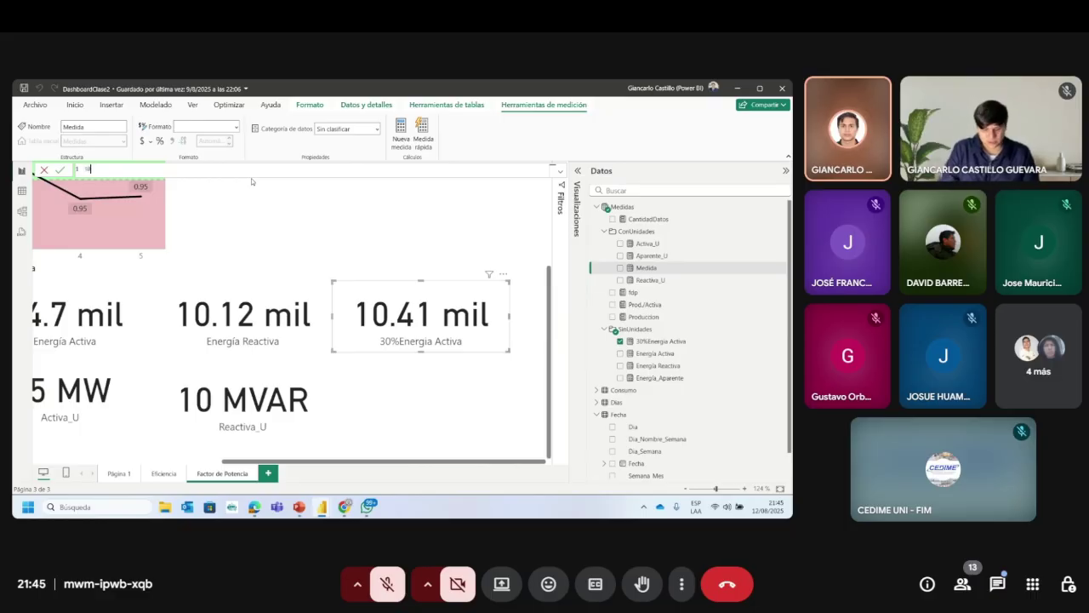
text(%activa=)
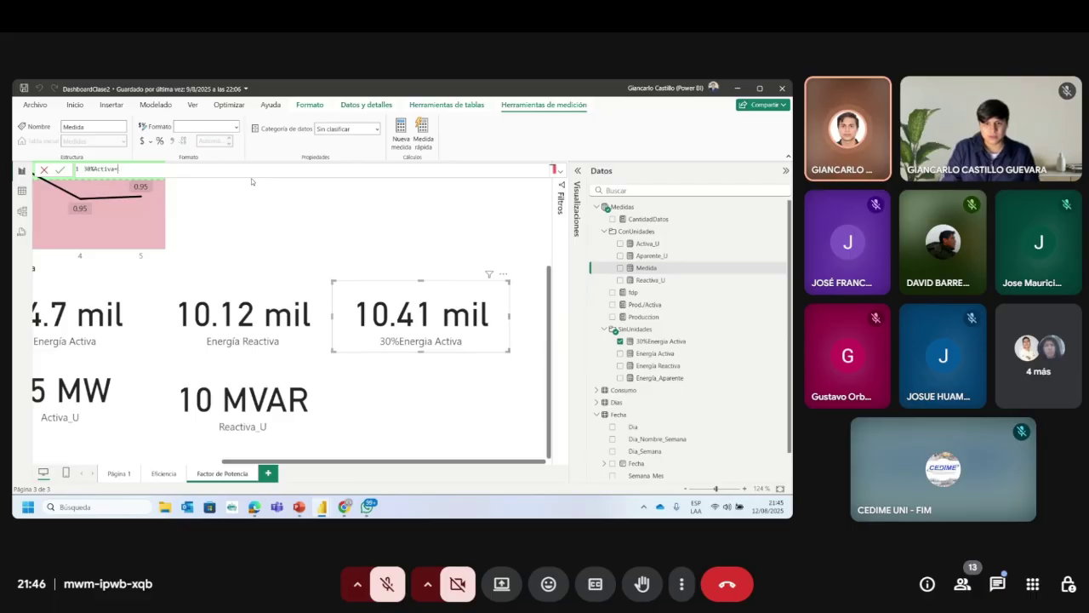
key(shift+Return)
key(shift+Return)
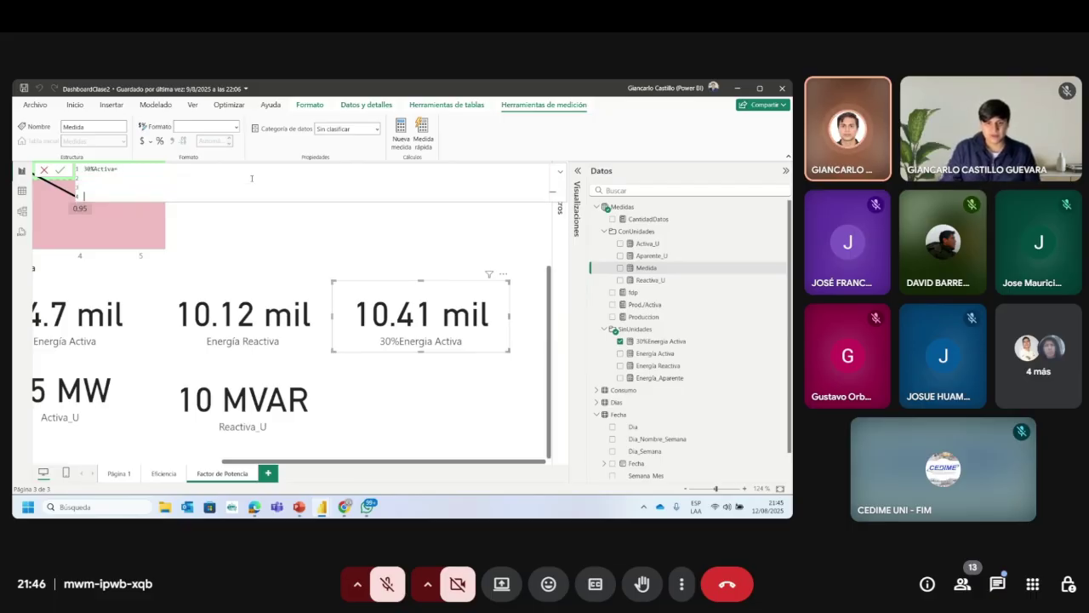
text(Reactiva_U =  VAR ValorBase = [Energía Reactiva]*10^3 VAR Valor_GW = ValorBase / 10^9 VAR Valor_MW = ValorBase / 10^6 VAR Valor_KW = ValorBase / 10^3  RETURN  SWITCH( TRUE(), Valor_GW >0.999, FORMAT(Valor_GW, "#,##0") & " GVAR", Valor_GW >= 0.001 && Valor_GW <= 0.999, FORMAT(Valor_MW, "#,##0") & " MVAR", Valor_MW >= 0.001 && Valor_MW <= 0.999, FORMAT(Valor_KW, "#,##0") & " kVAR", FORMAT(ValorBase, "#,##0") & " VAR"))
Step: Remove the pasted "Reactiva_U =" line from the 30%Activa formula
drag(128, 196, 87, 197)
key(BackSpace)
key(BackSpace)
key(BackSpace)
key(BackSpace)
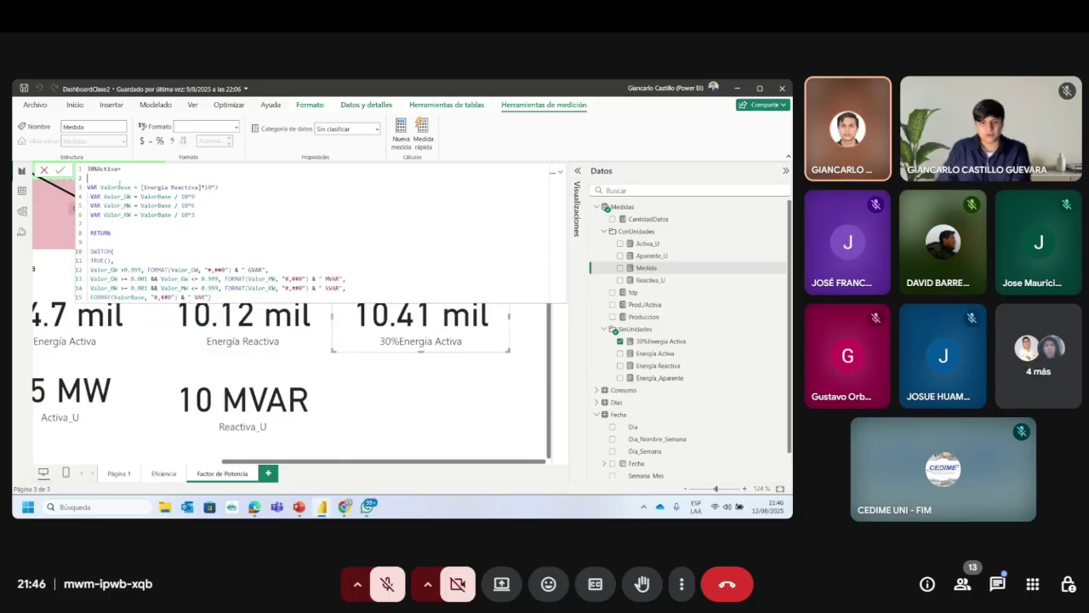
Step: Replace [Energía Reactiva] with [30%Energia Activa] in the ValorBase variable of the 30%Activa formula
key(BackSpace)
key(BackSpace)
key(BackSpace)
key(BackSpace)
key(BackSpace)
key(BackSpace)
key(BackSpace)
key(BackSpace)
key(BackSpace)
key(BackSpace)
key(BackSpace)
key(BackSpace)
key(BackSpace)
key(BackSpace)
key(BackSpace)
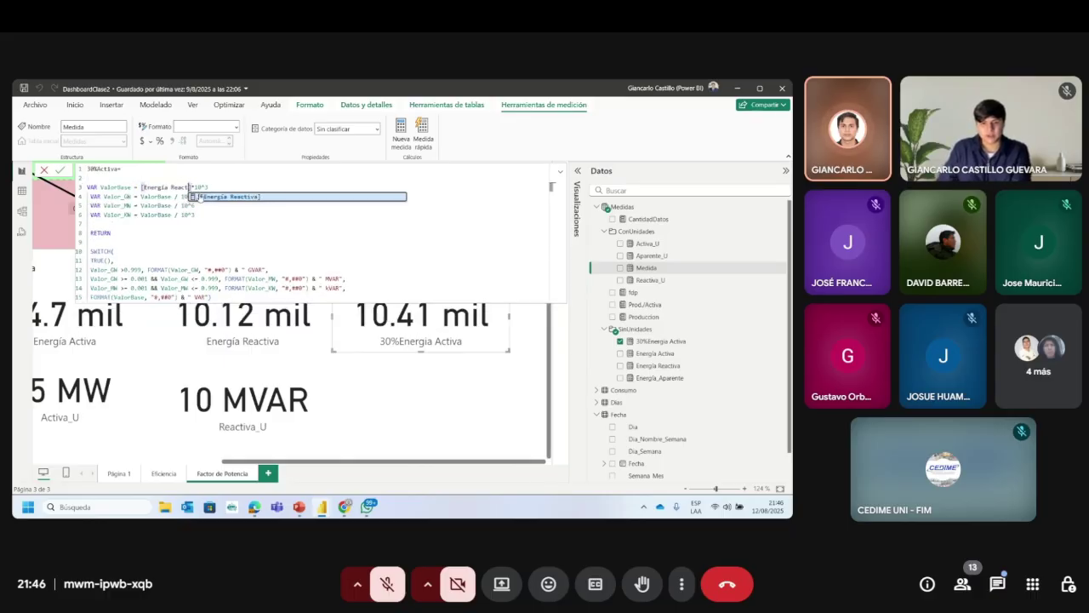
key(BackSpace)
key(BackSpace)
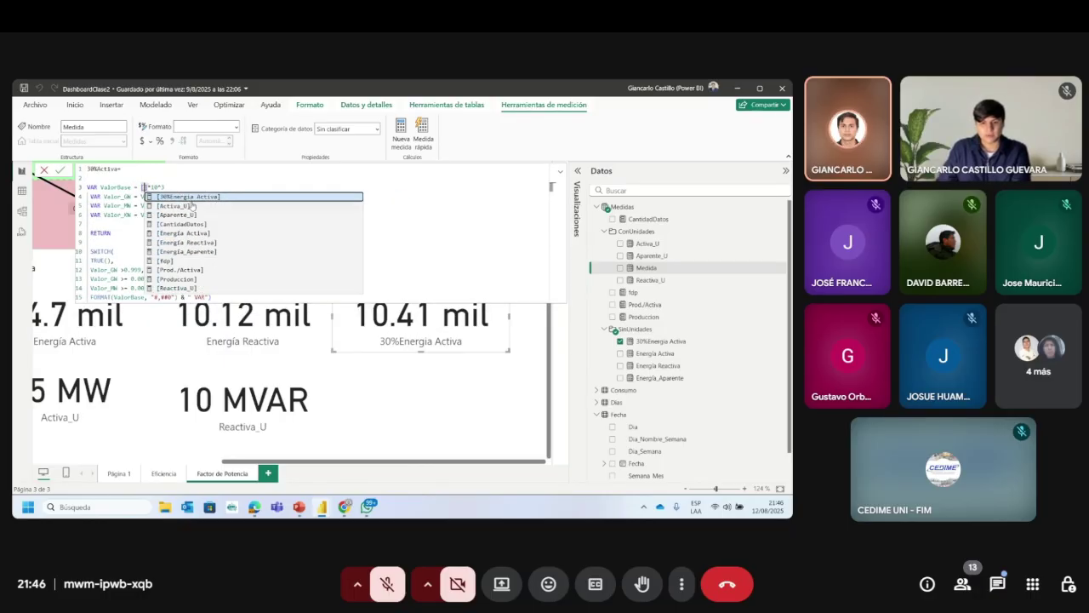
click(187, 197)
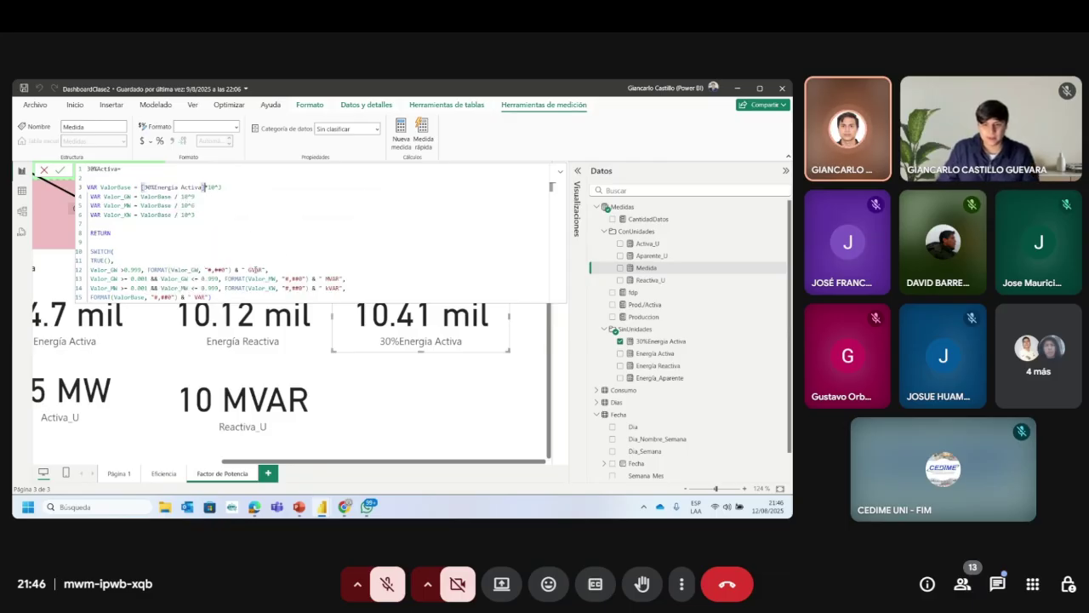
Step: Change the unit suffixes in the 30%Activa formula to GW, MW, kW and W, and save the measure
double_click(258, 270)
text(GW)
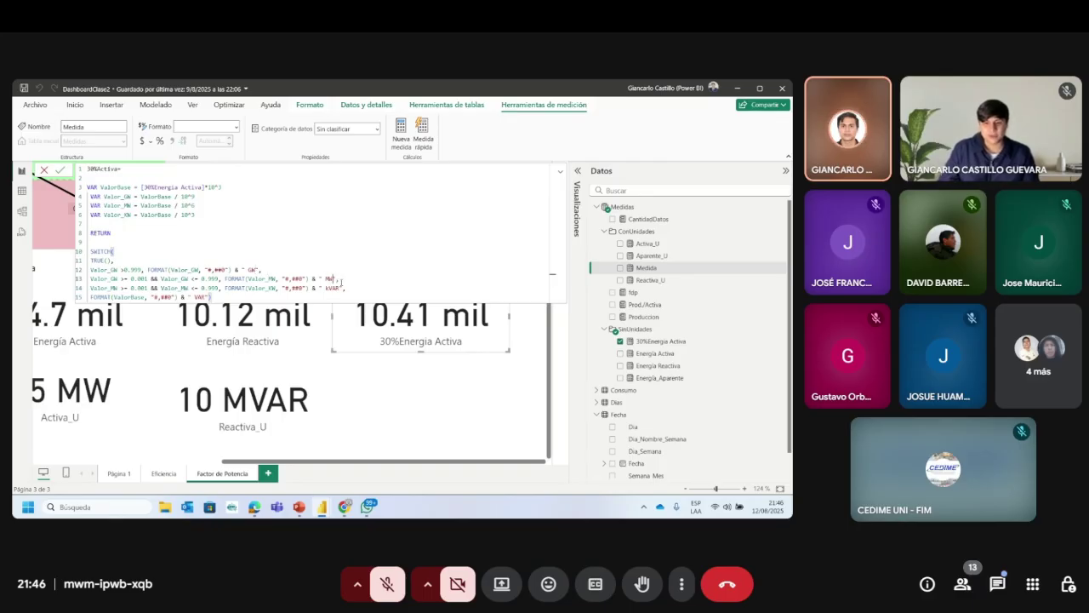
click(339, 289)
click(202, 297)
double_click(202, 297)
text(W)
key(Return)
Step: Duplicate the 30%Energia Activa card, place the copy beside the Reactiva_U card, and make it show 30%Activa
click(438, 374)
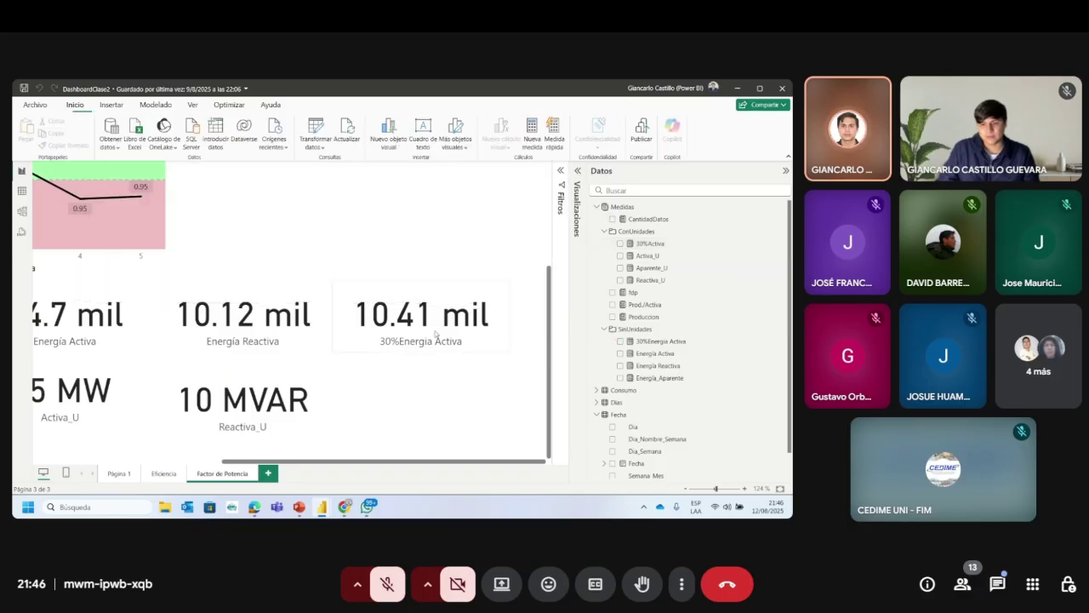
key(ctrl+c)
key(ctrl+v)
drag(426, 341, 432, 425)
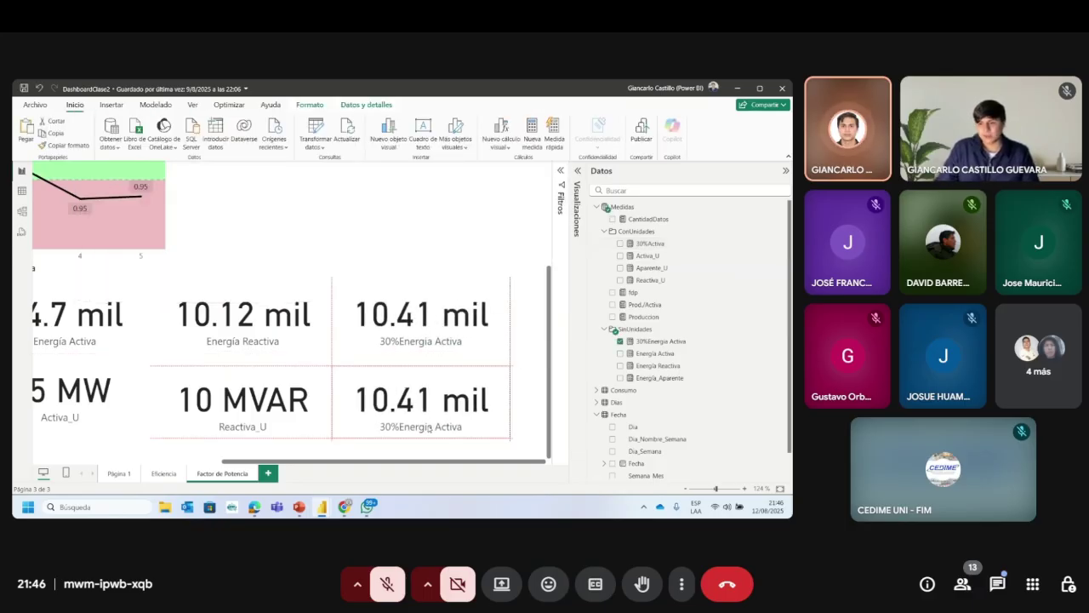
click(621, 342)
click(620, 243)
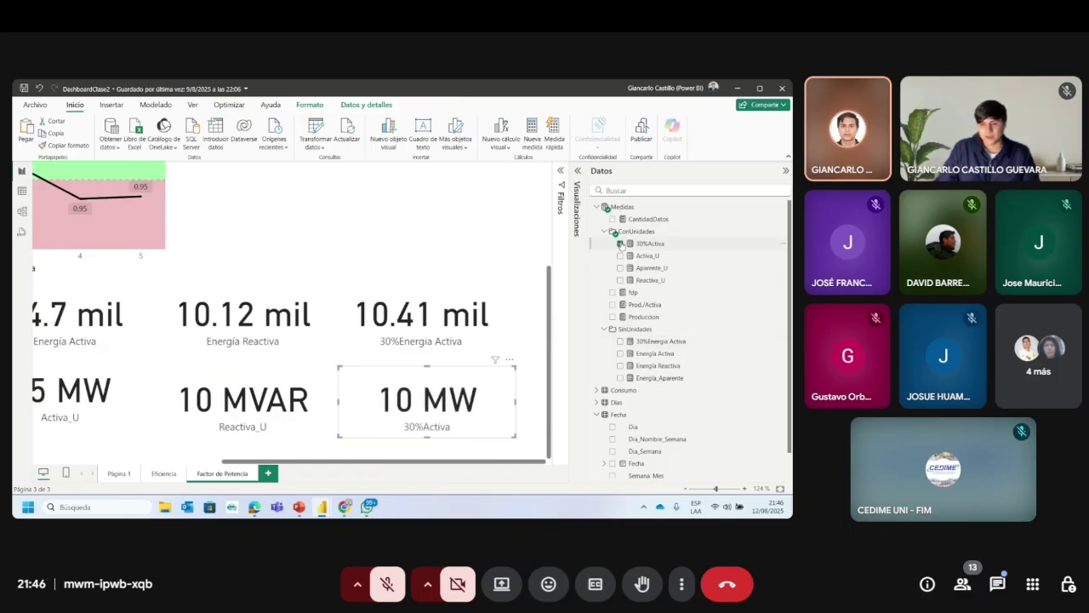
scroll(295, 345, down, 4)
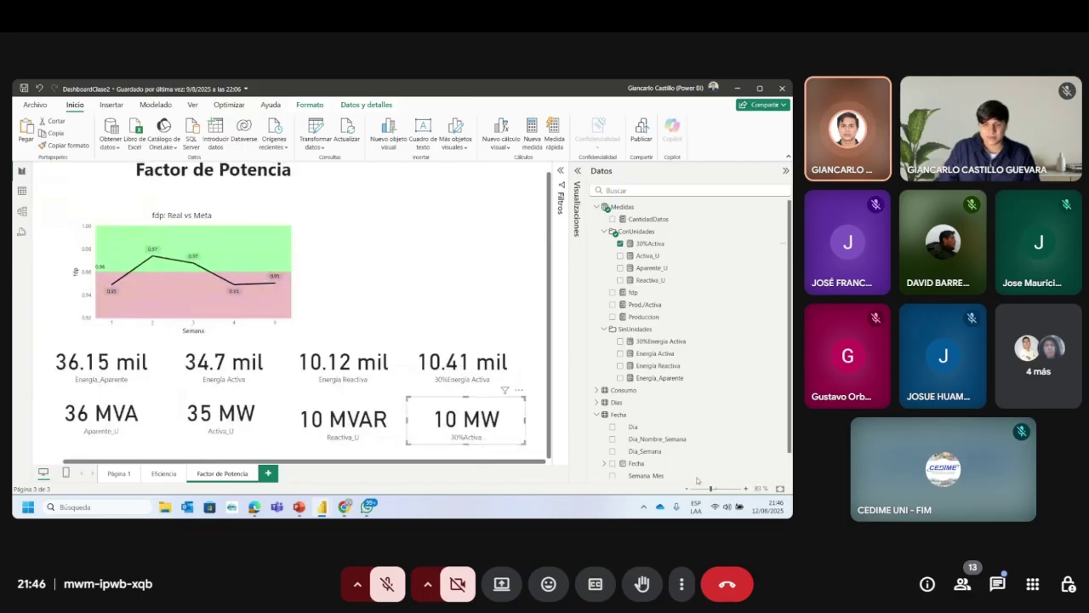
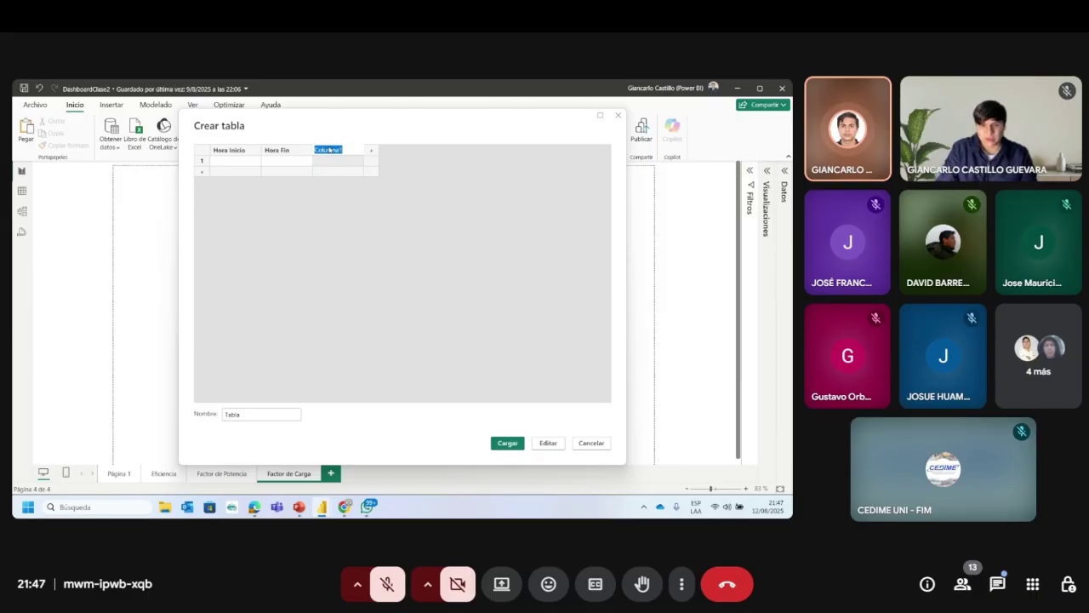
Step: Name the new table's third column Pot Activa 1 and add a fourth column named Pot Activa 2
text(Fech)
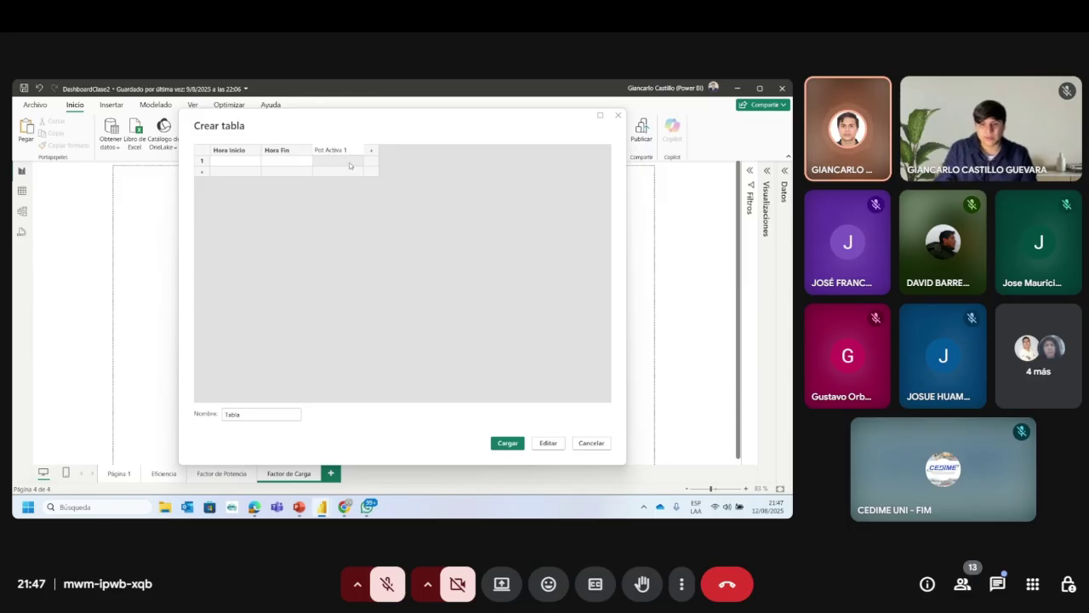
click(371, 150)
text(Po)
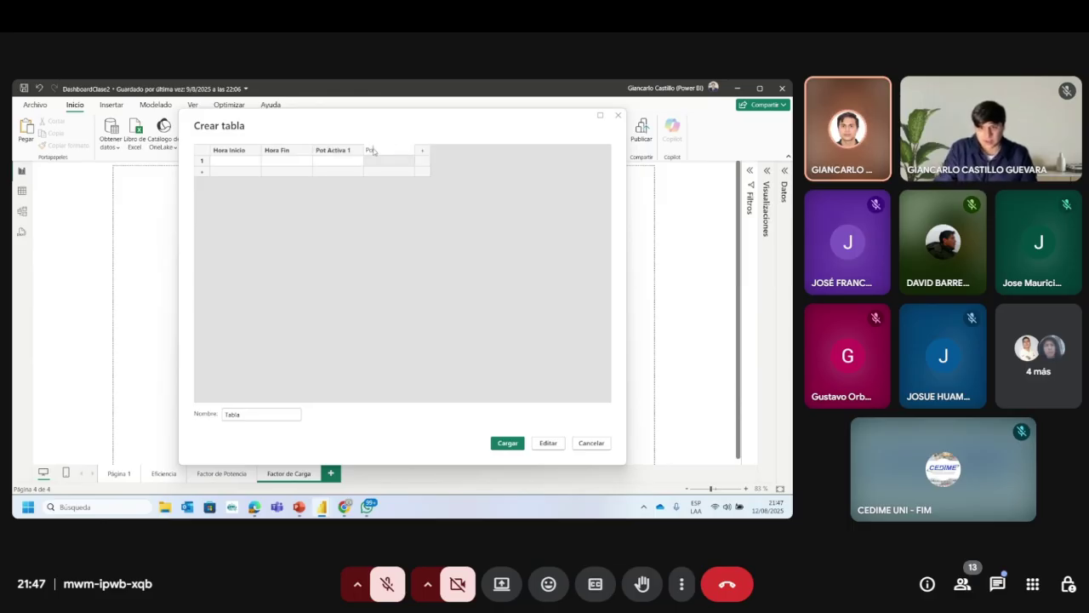
text(t Activa 2)
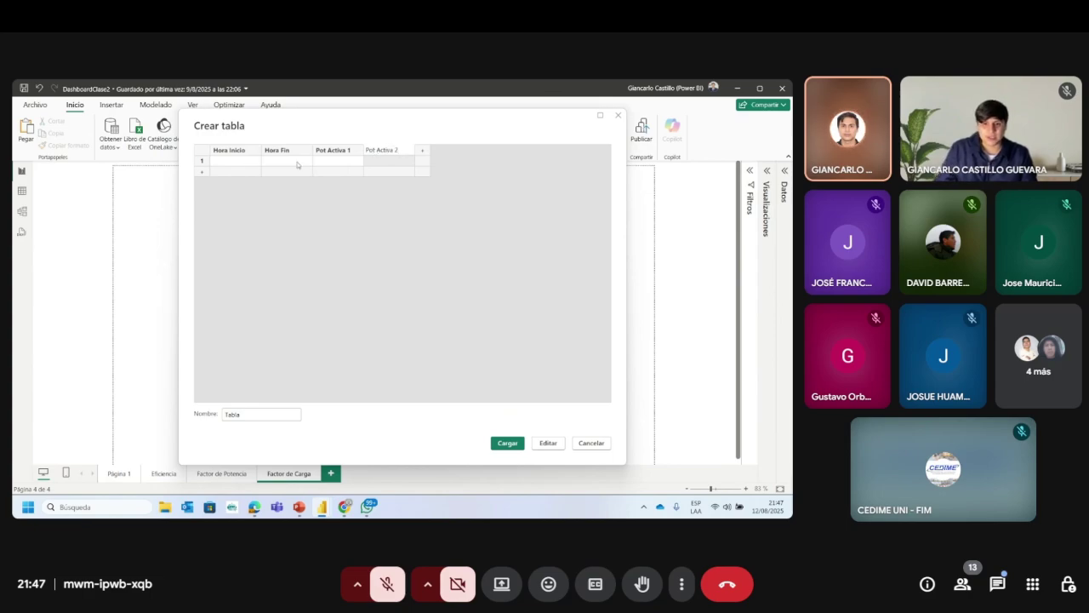
Step: Fill the first row's Hora Inicio with 22:00 and its Hora Fin with 22:15
click(215, 164)
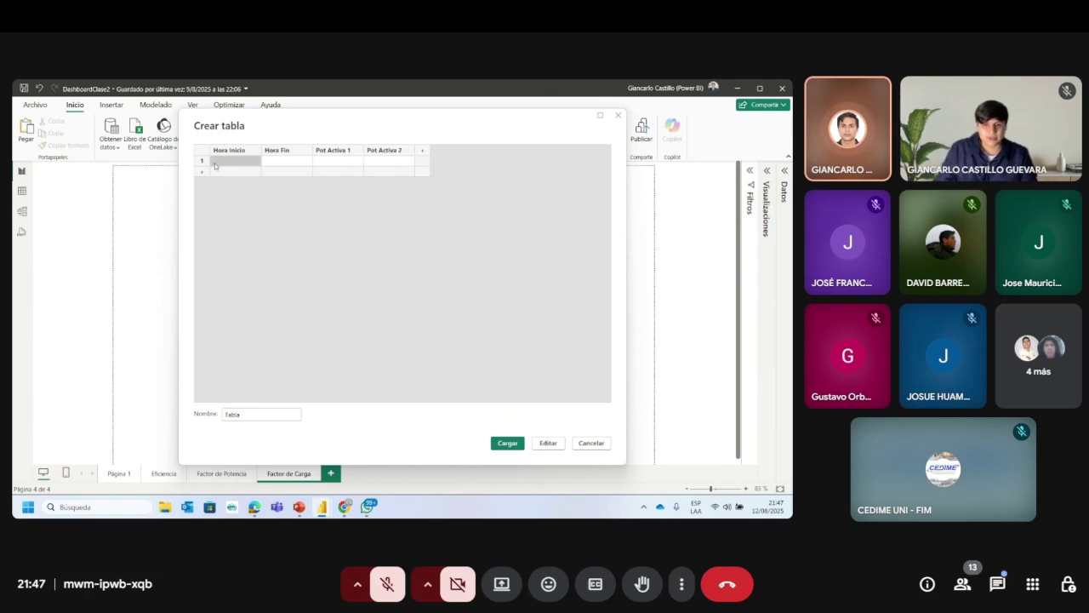
text(22)
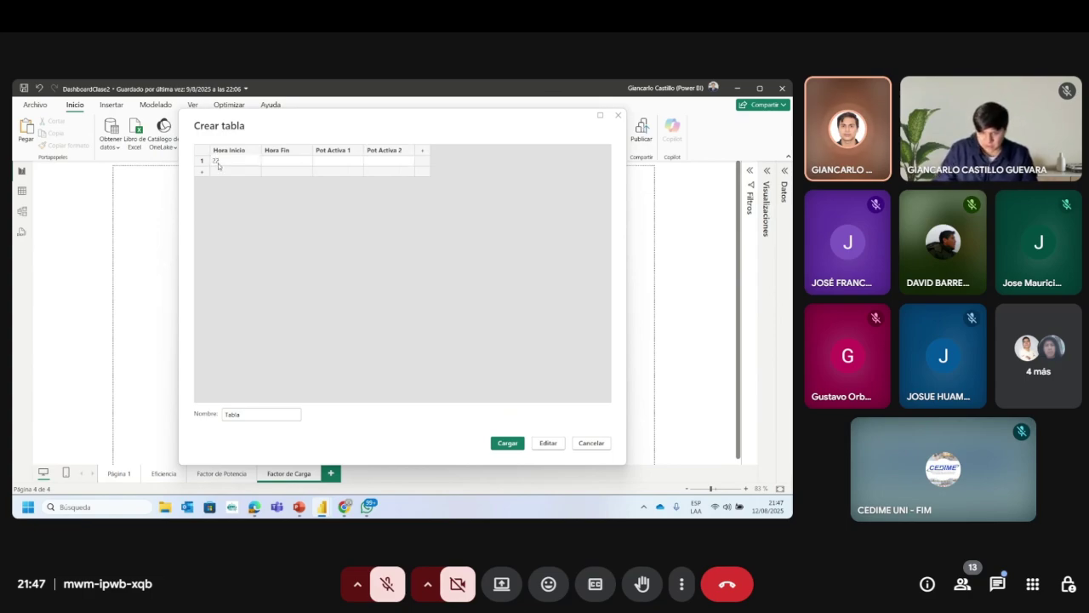
text(:00)
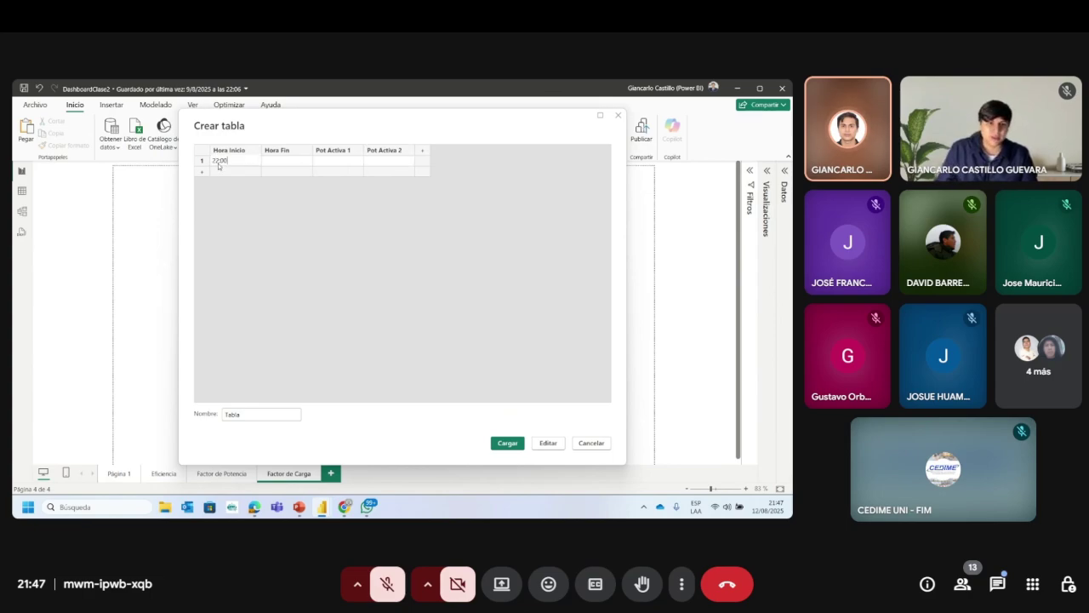
click(281, 160)
text(2)
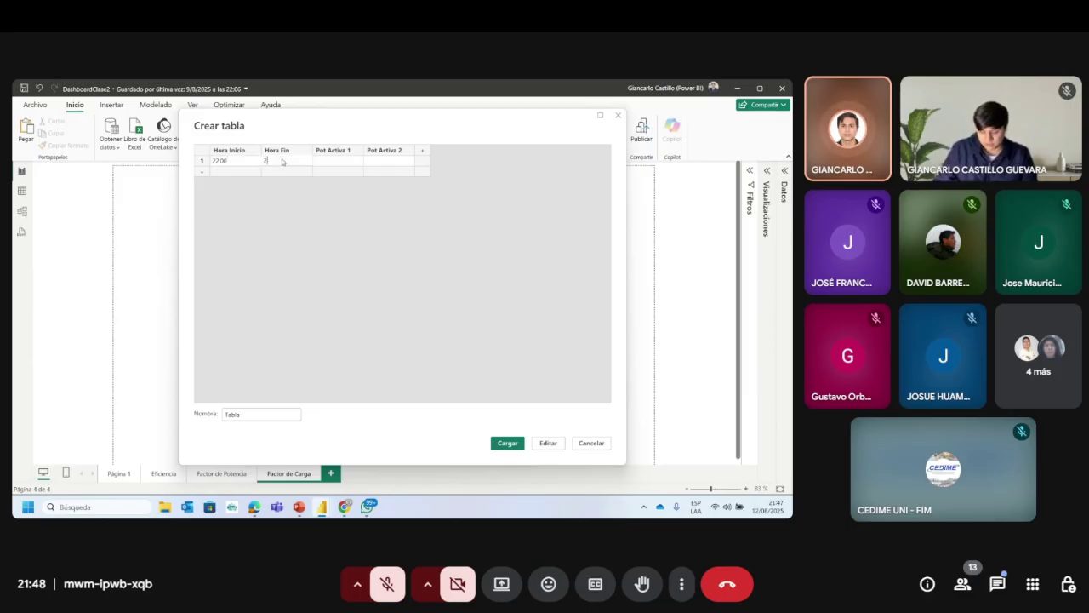
text(3)
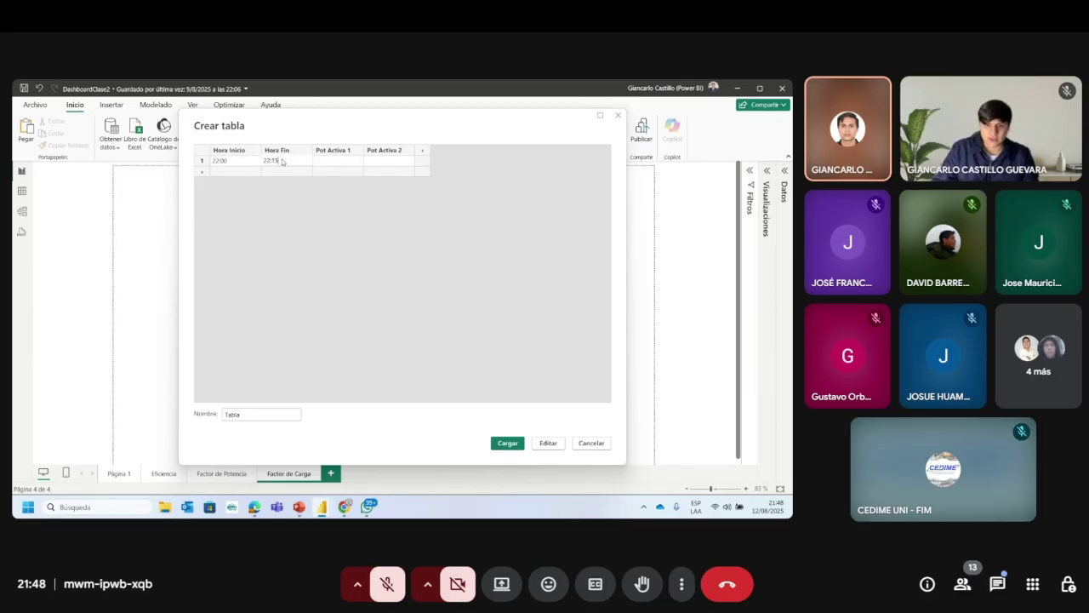
text(:15)
key(Tab)
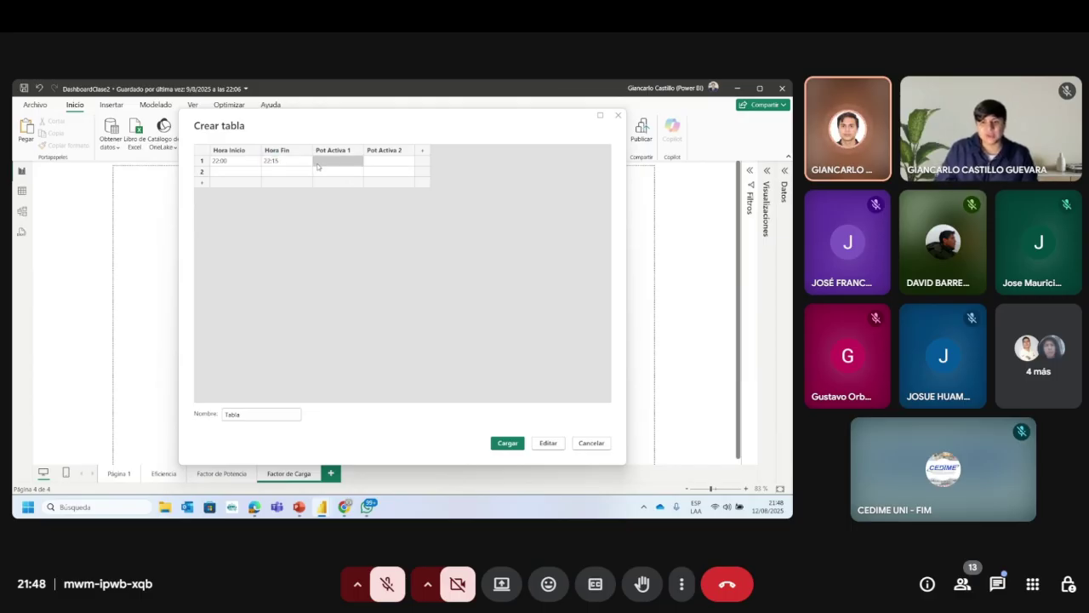
Step: Enter 50 for both Pot Activa 1 and Pot Activa 2 in the first row
click(231, 162)
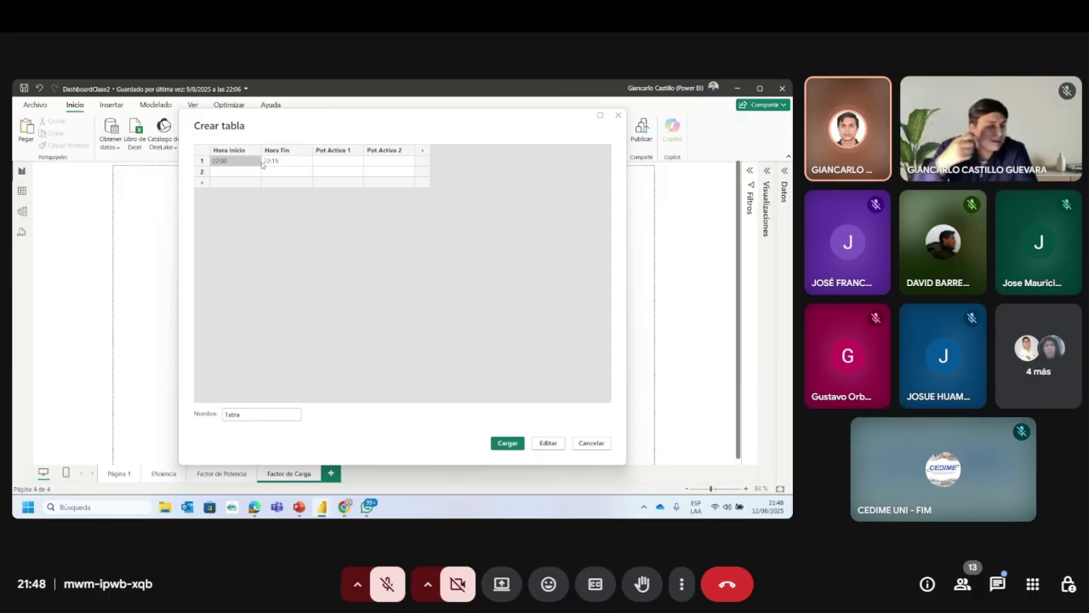
click(347, 161)
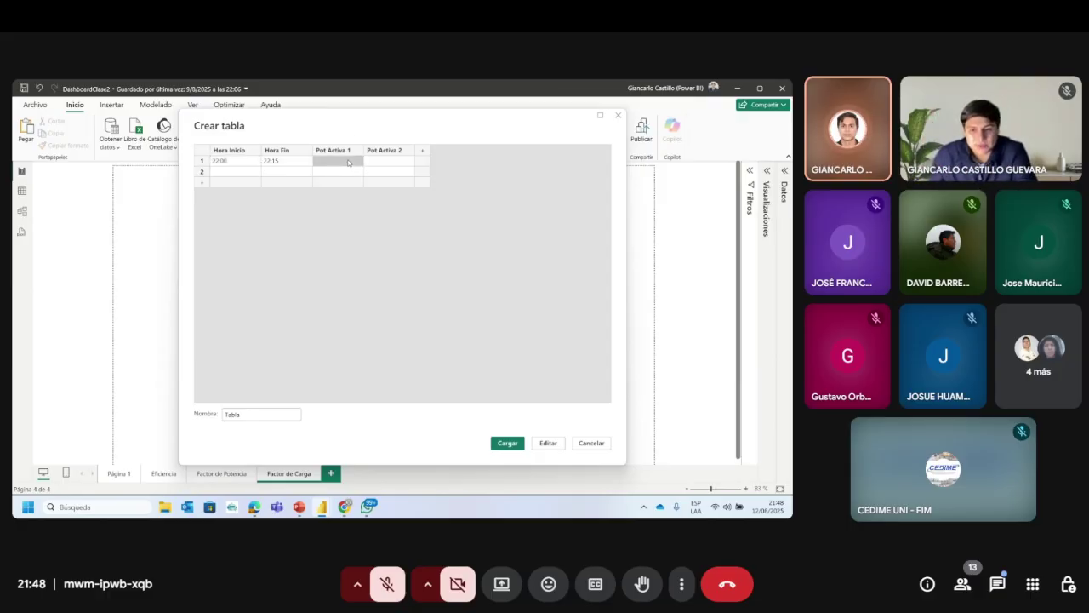
click(347, 161)
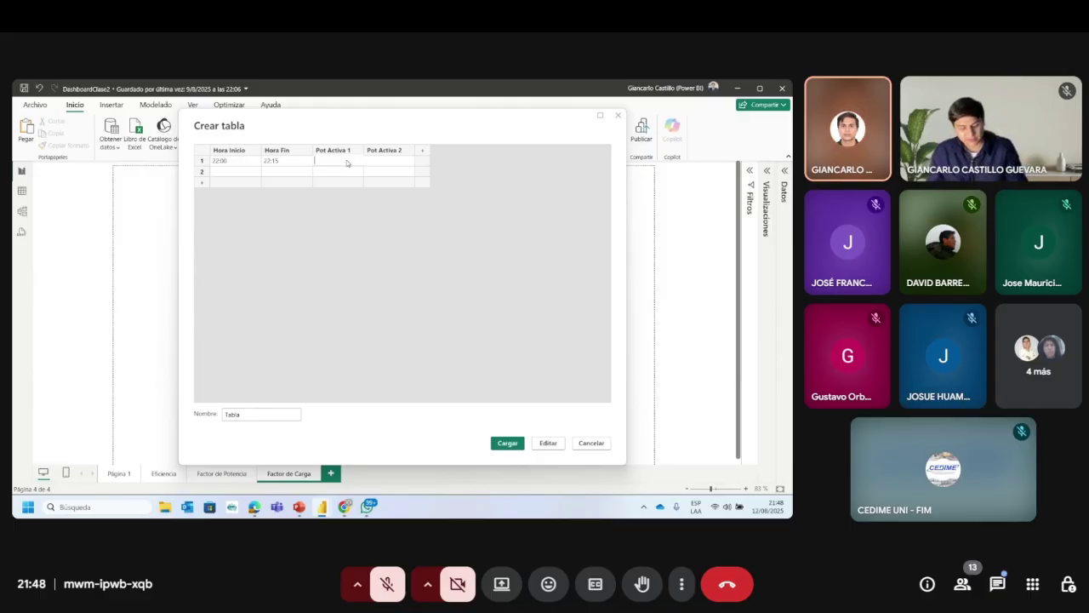
text(50)
click(385, 160)
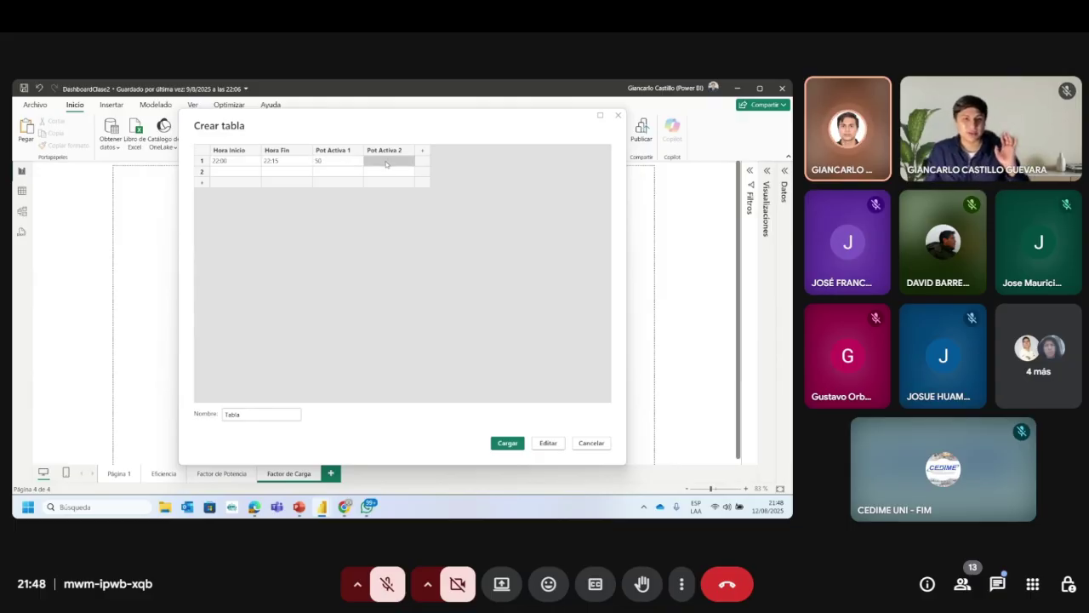
click(332, 163)
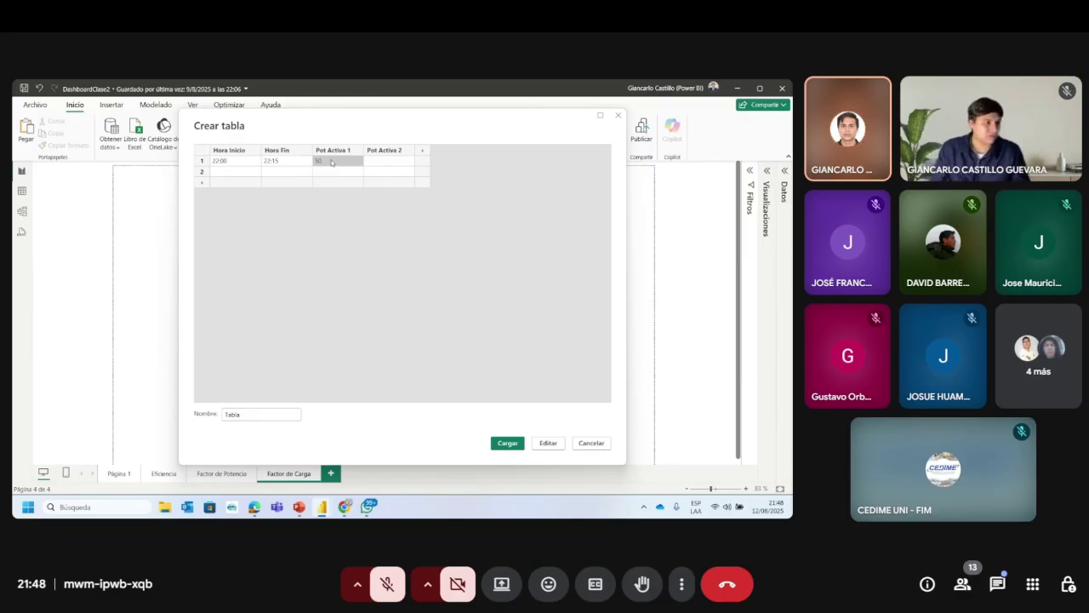
click(374, 161)
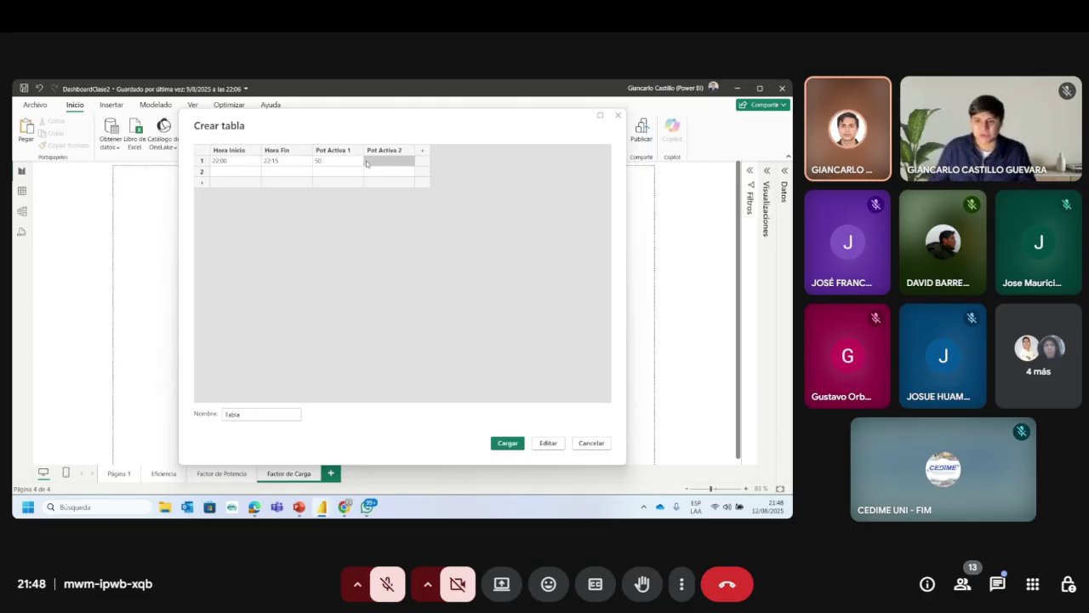
text(50)
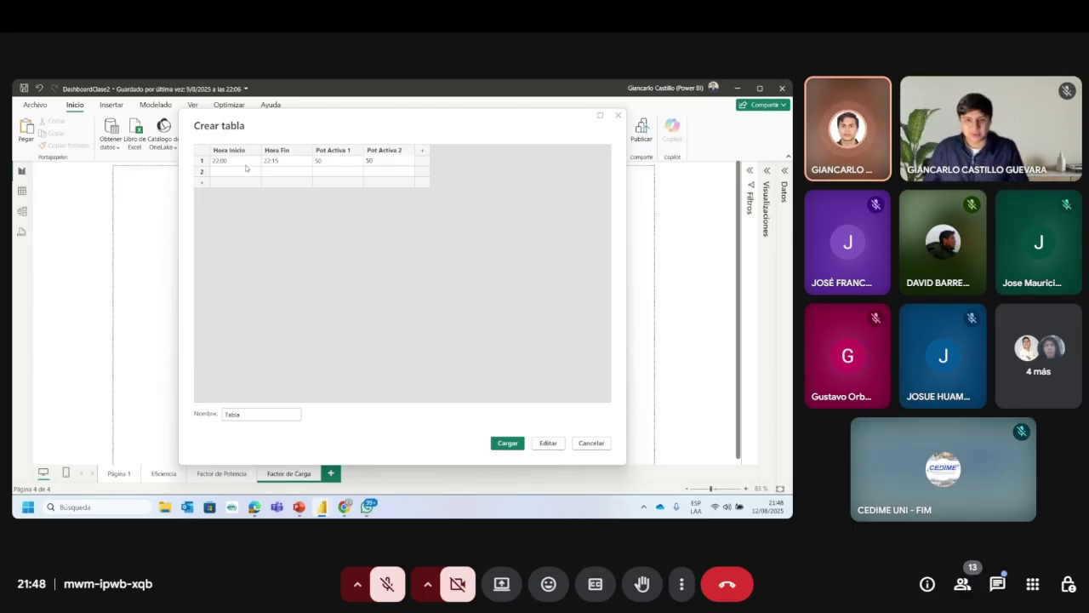
Step: Fill the second row with Hora Inicio 22:15, Hora Fin 22:30 and Pot Activa 1 of 55
click(246, 170)
text(22:00)
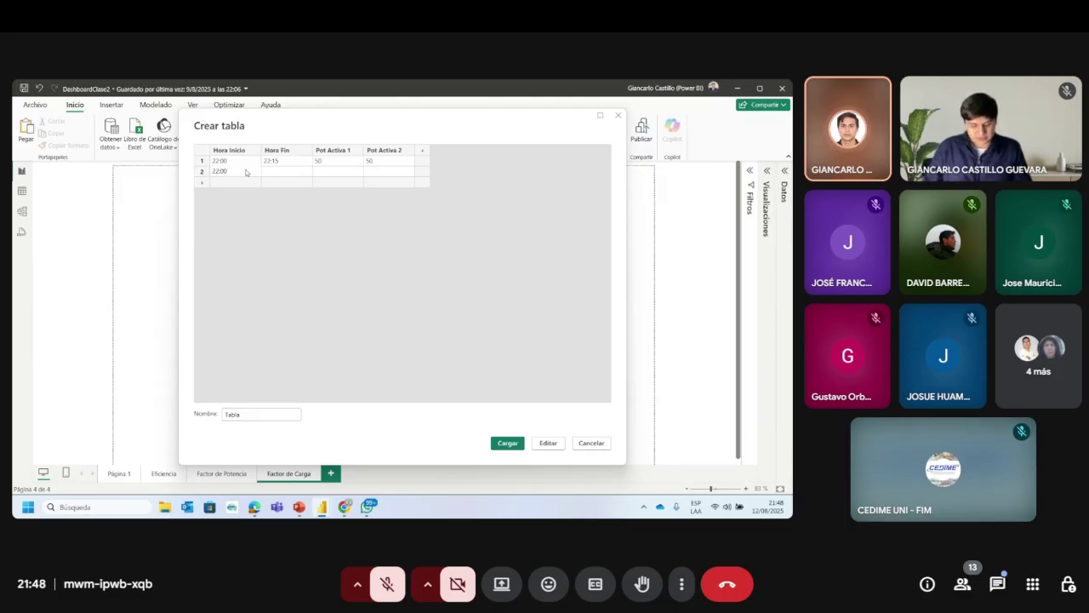
key(BackSpace)
key(BackSpace)
key(BackSpace)
text(:15)
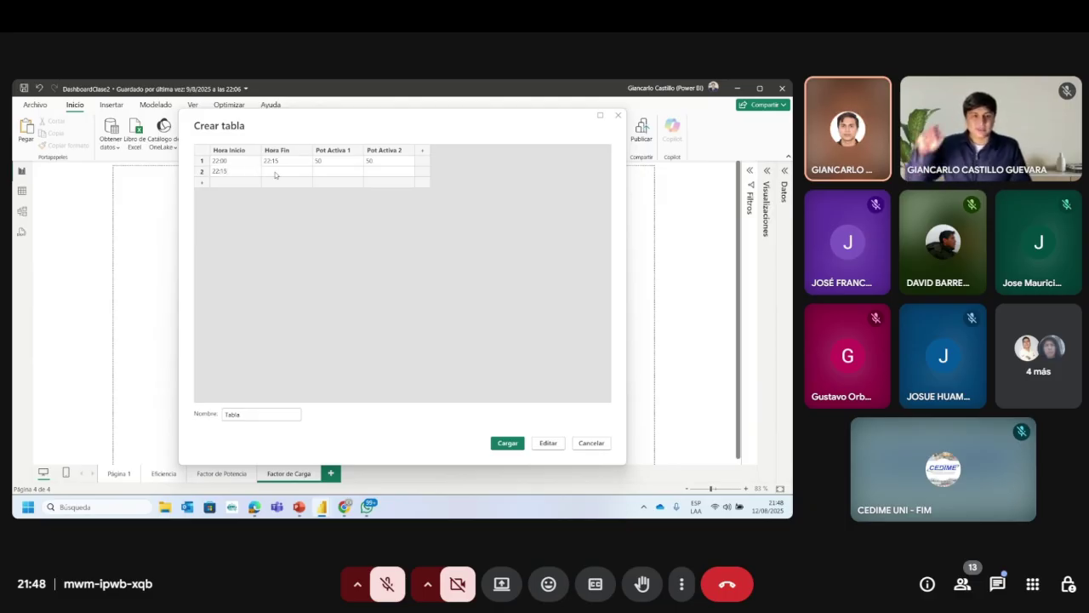
click(275, 174)
text(2)
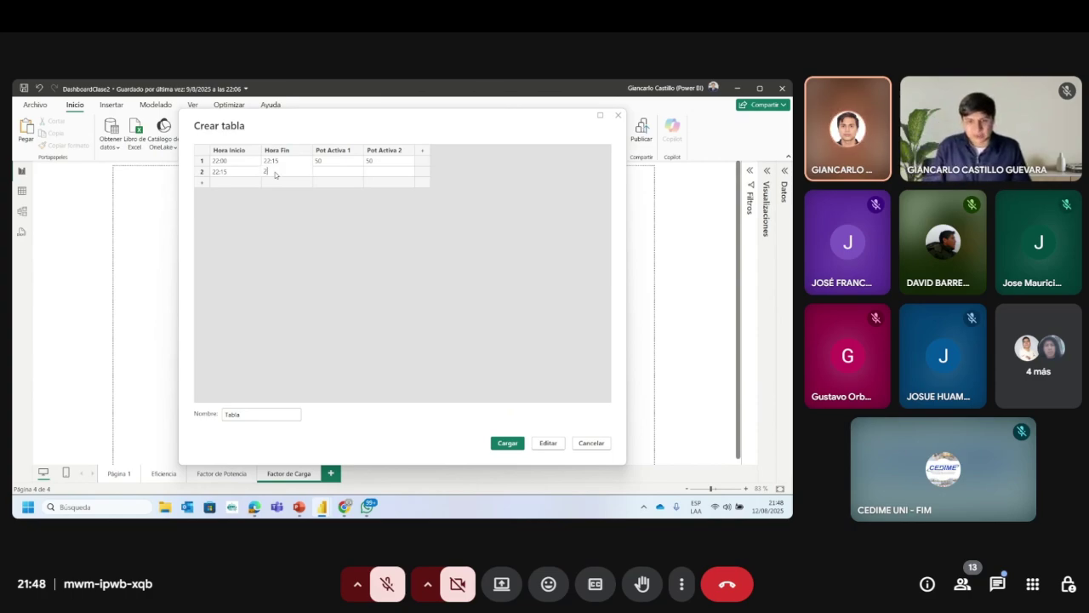
text(2:30)
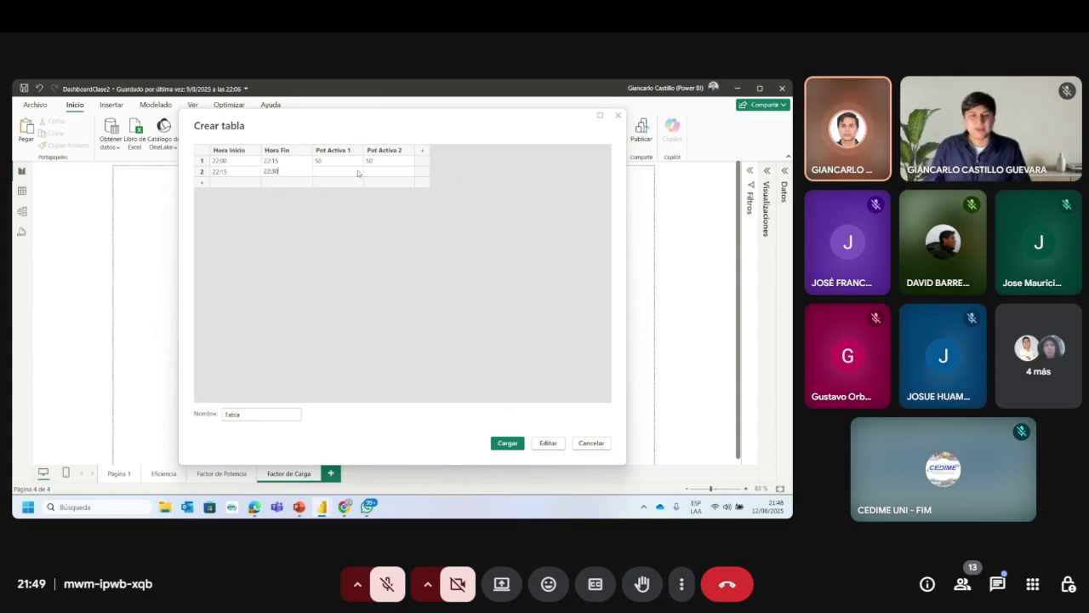
click(357, 172)
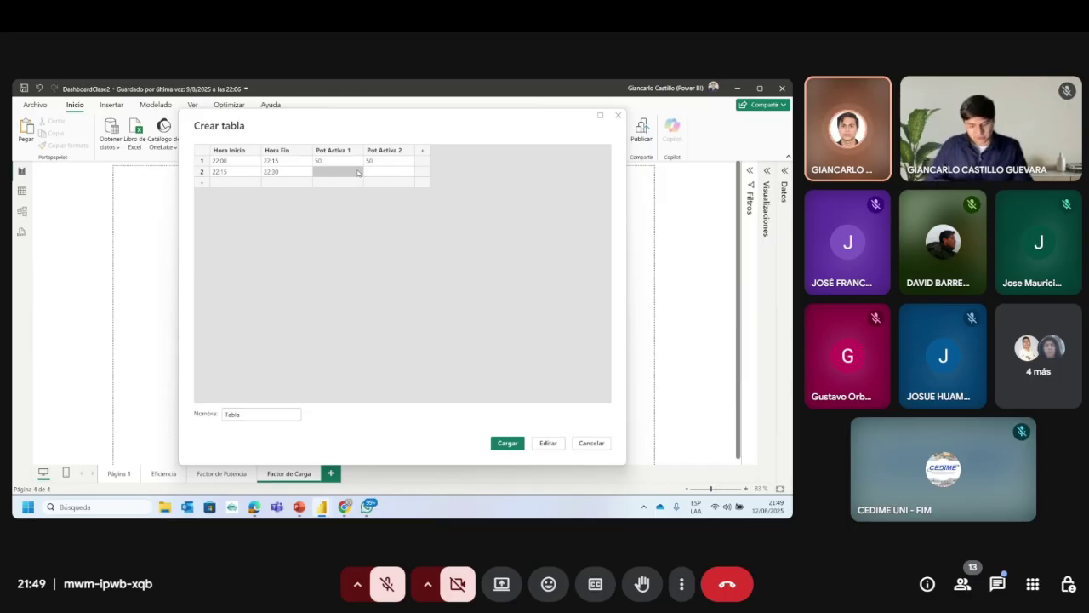
text(55)
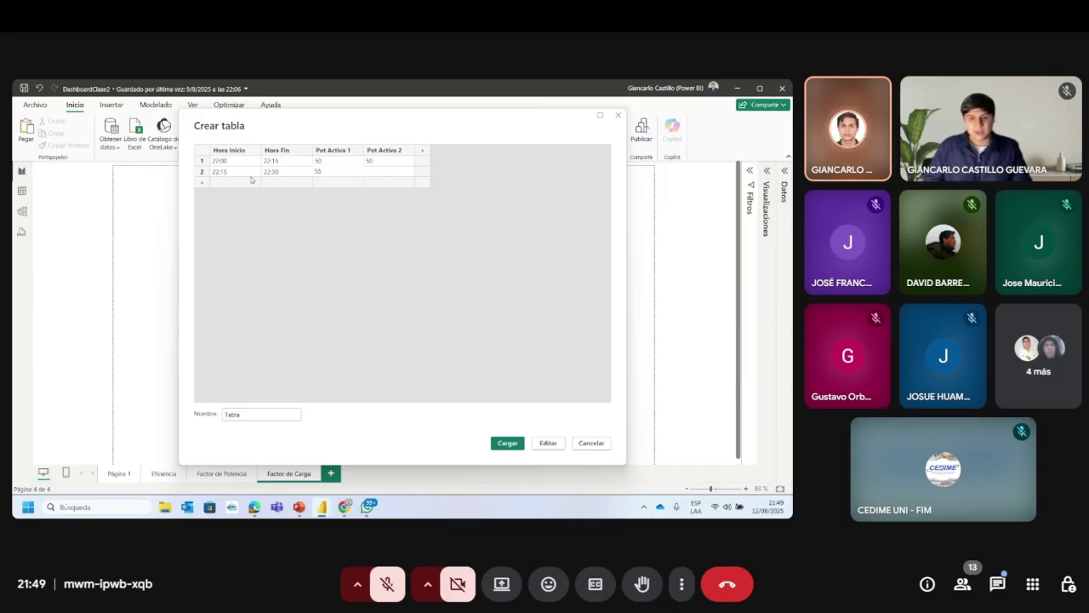
Step: Add a third row with Hora Inicio 22:30, Hora Fin 22:45 and Pot Activa 1 of 45
click(226, 182)
text(22:3)
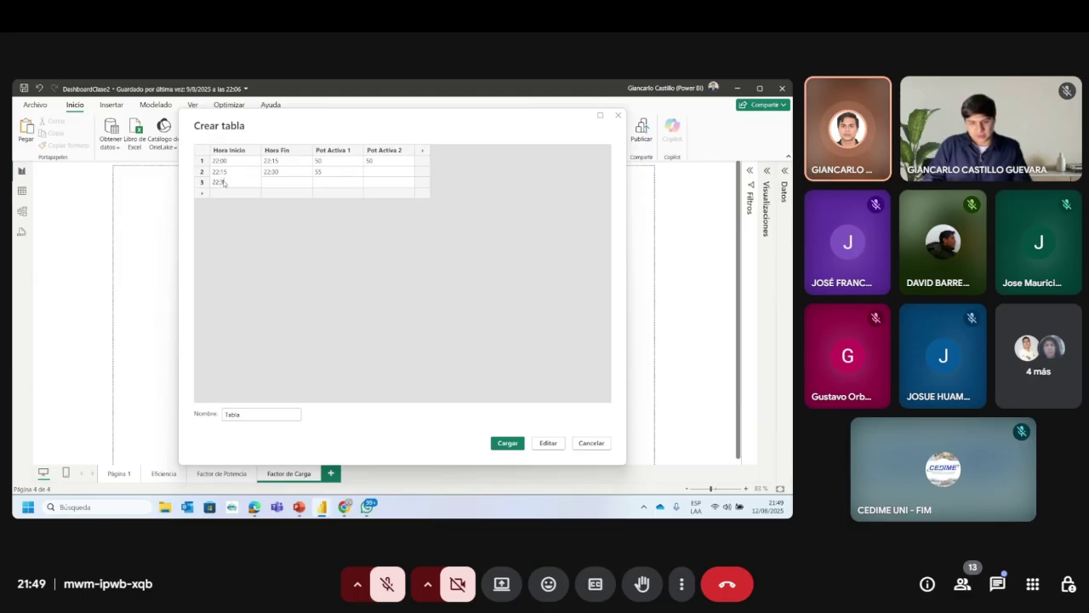
text(0)
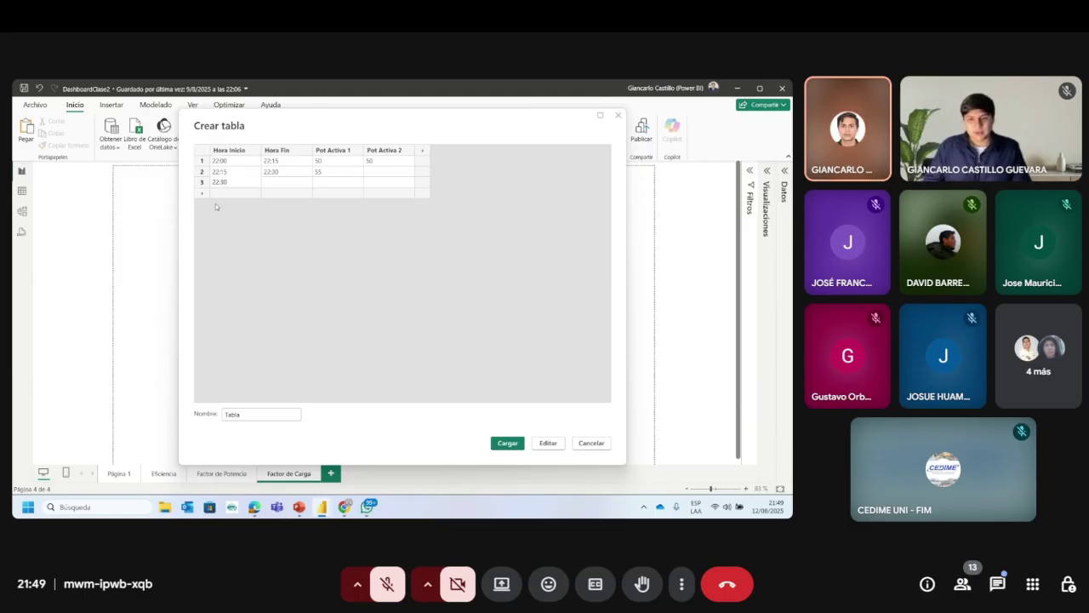
click(275, 182)
text(22:)
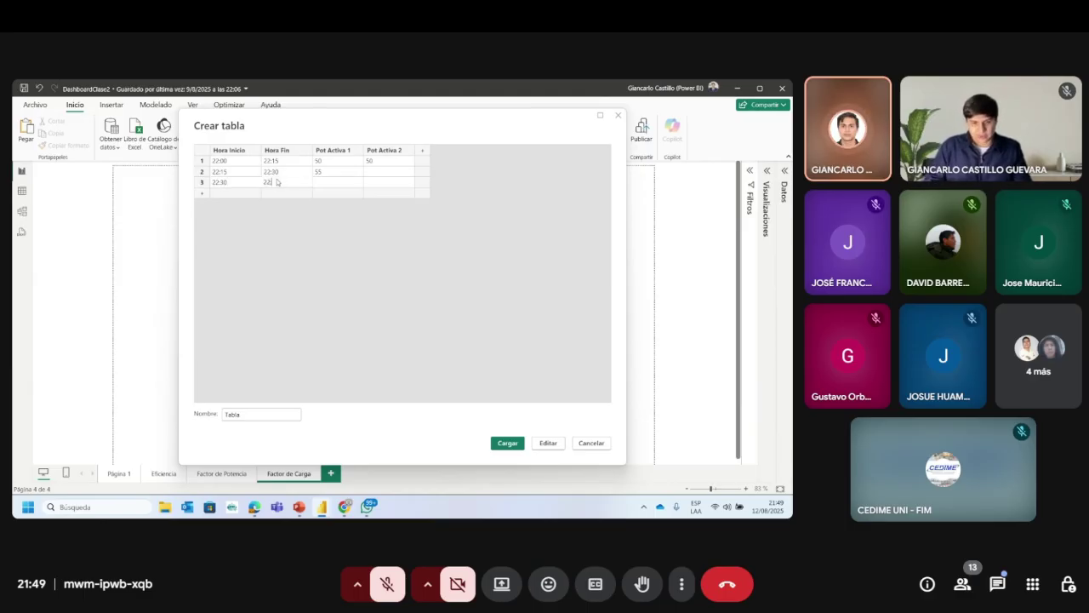
text(45)
click(322, 183)
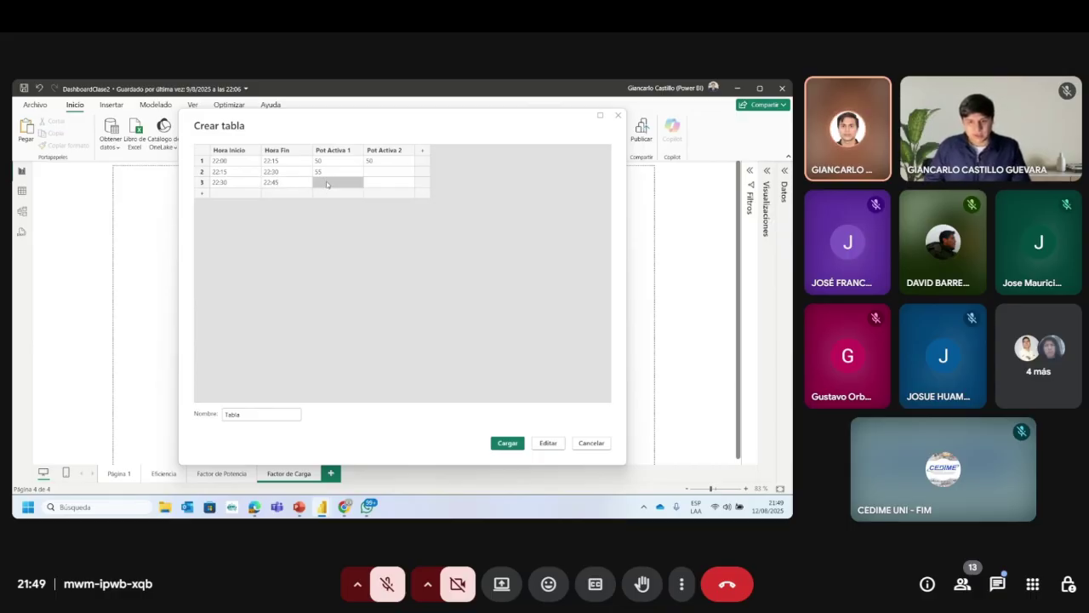
text(4)
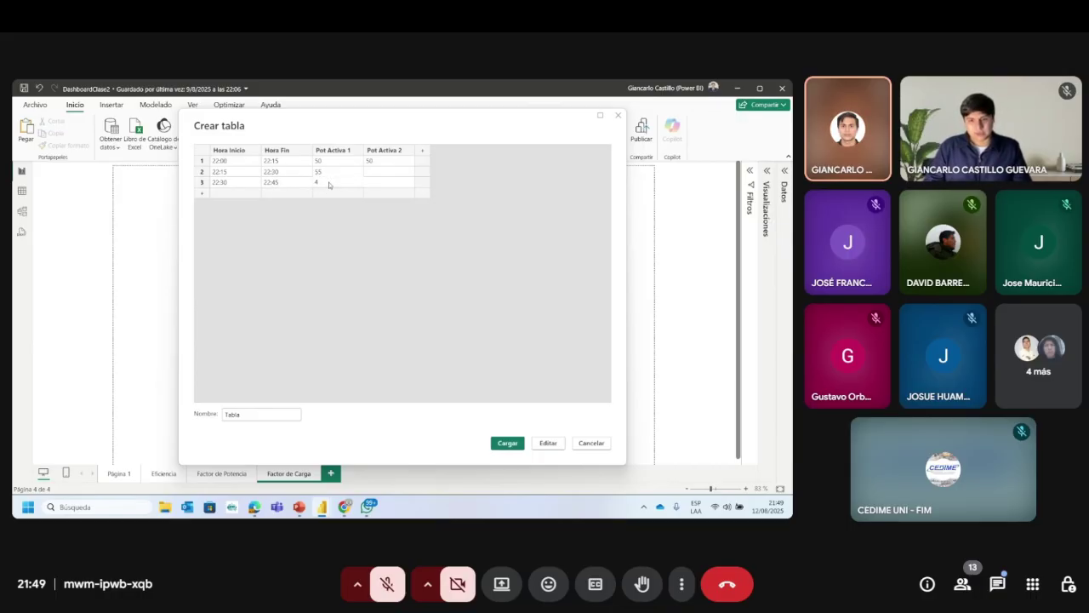
text(0)
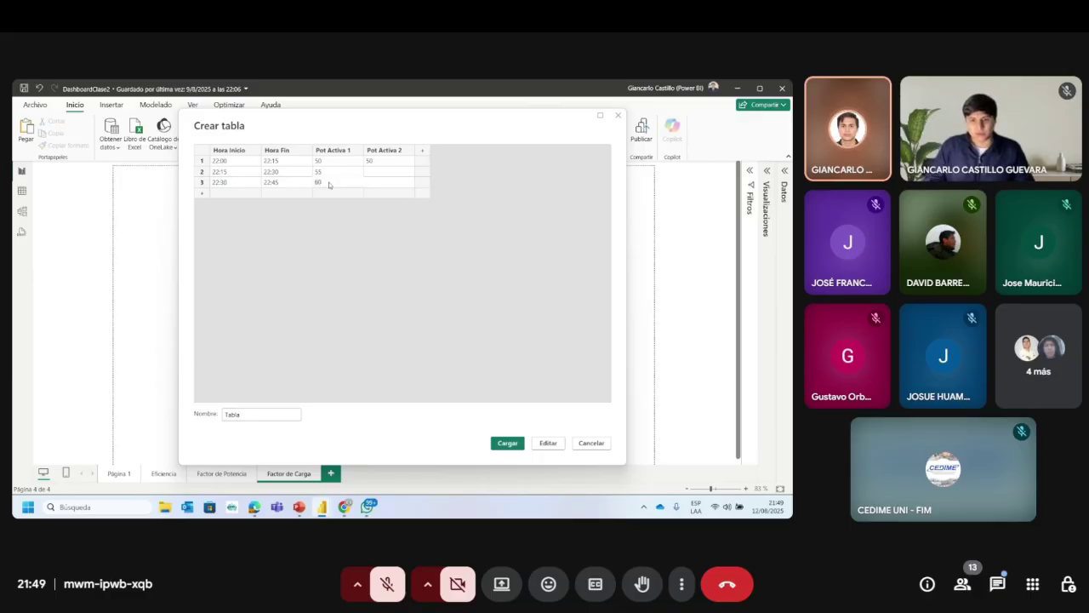
text(4)
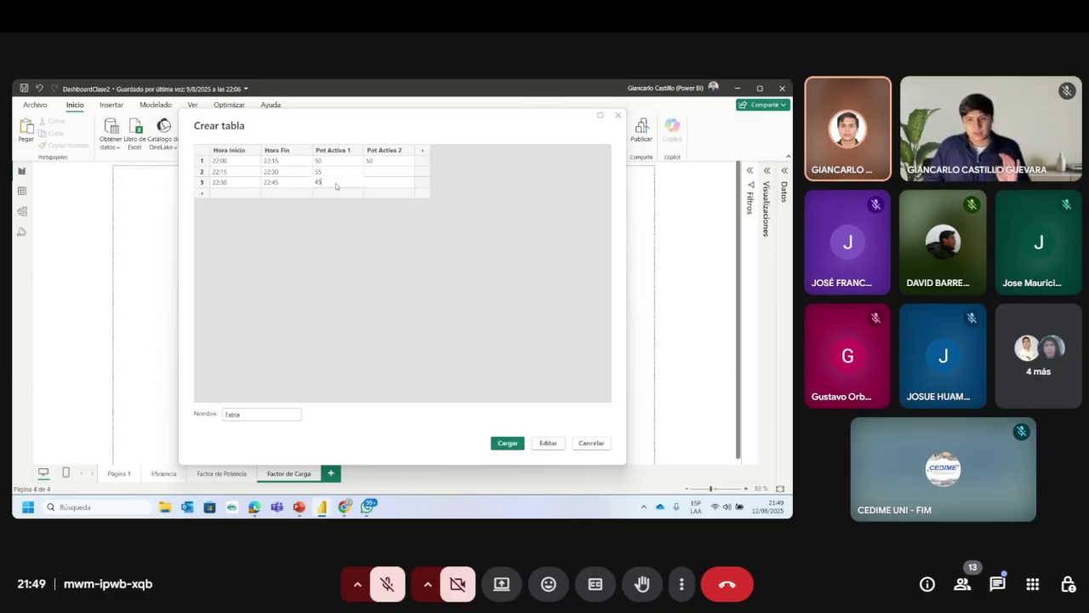
Step: Add a fourth row with Hora Inicio 22:45, Hora Fin 23:00 and Pot Activa 1 of 35
click(230, 194)
text(2)
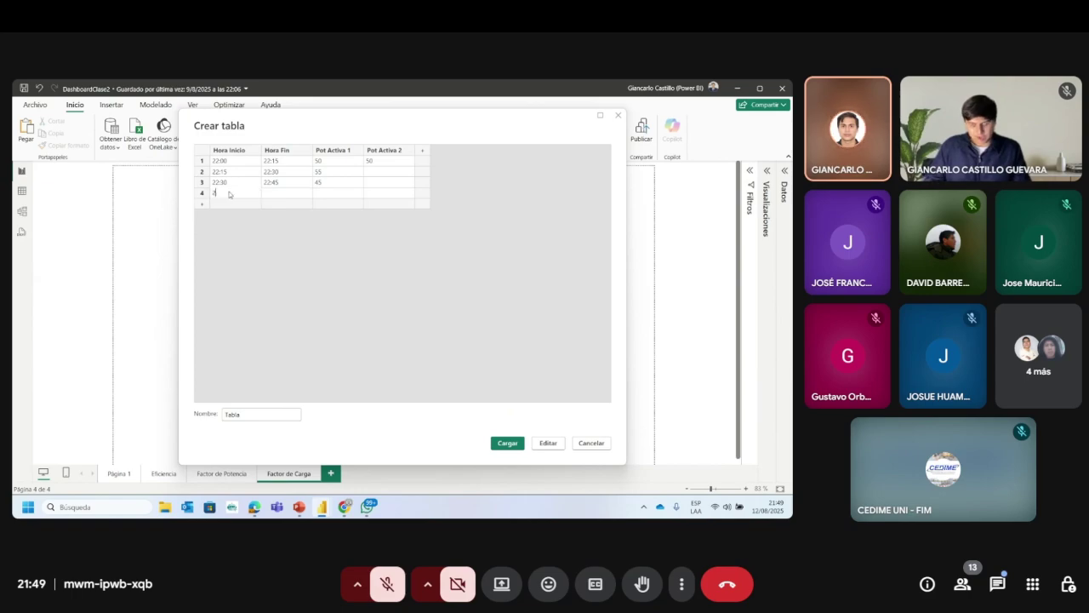
text(2:45)
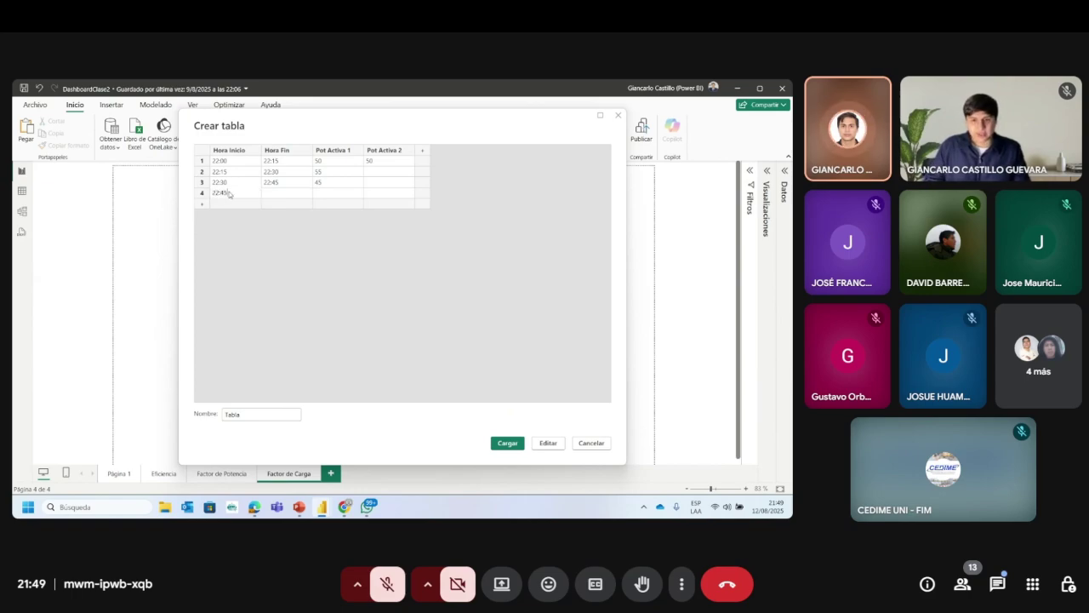
click(285, 194)
text(23)
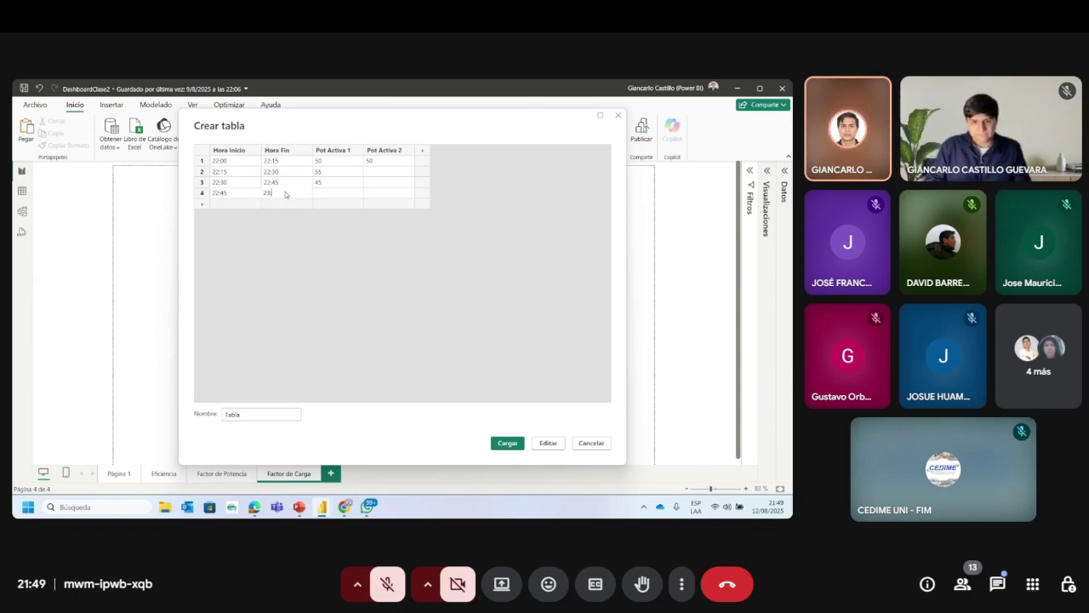
text(:00)
click(314, 198)
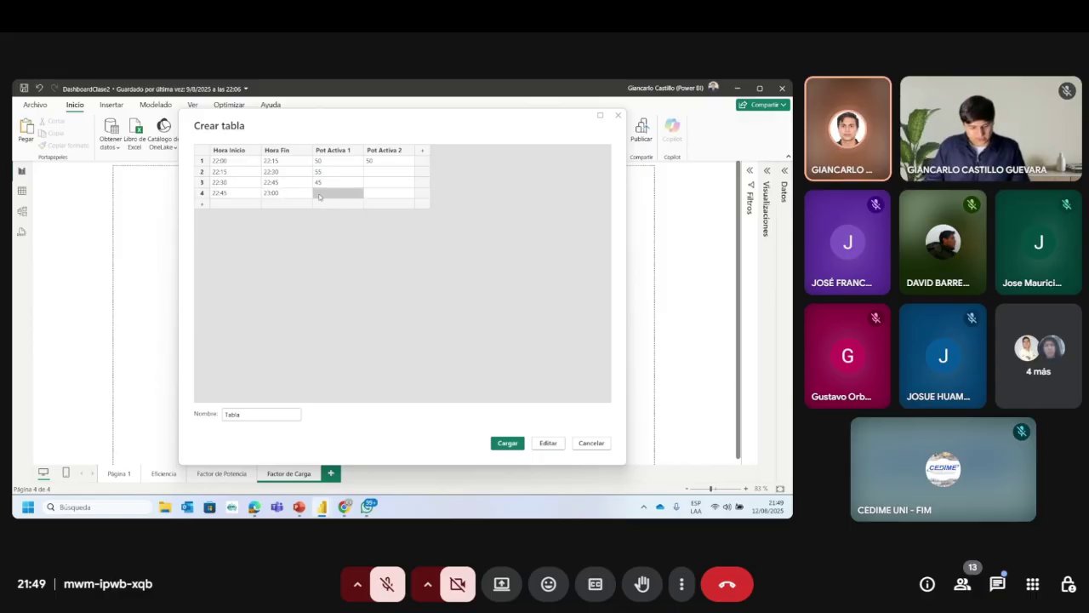
text(35)
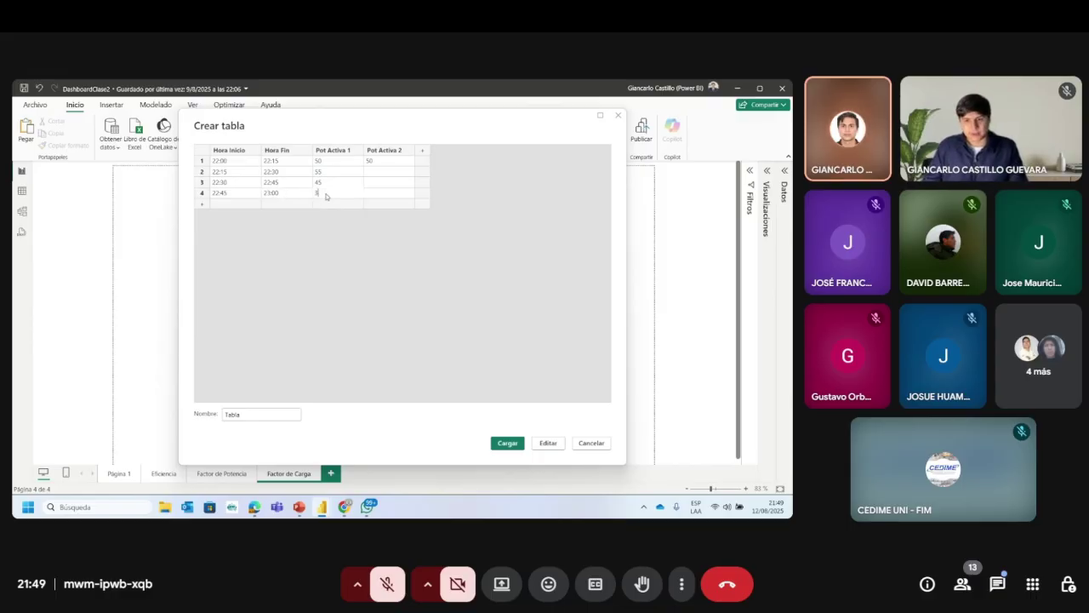
Step: Complete Pot Activa 2 in rows 2 to 4 with 55, 45 and 35, and load the table under the name Ejemplo
click(401, 172)
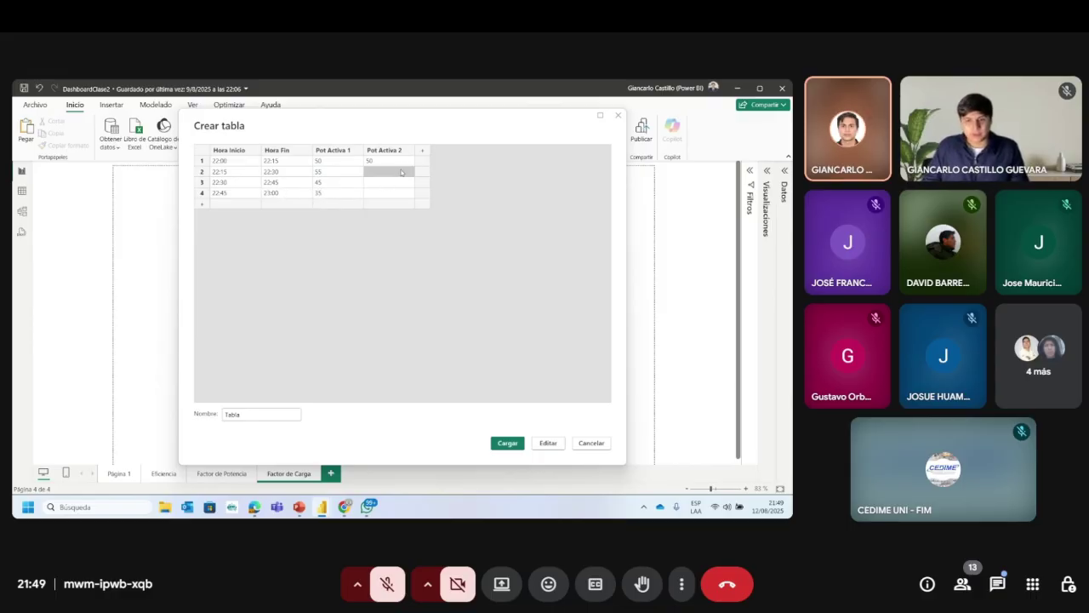
click(330, 163)
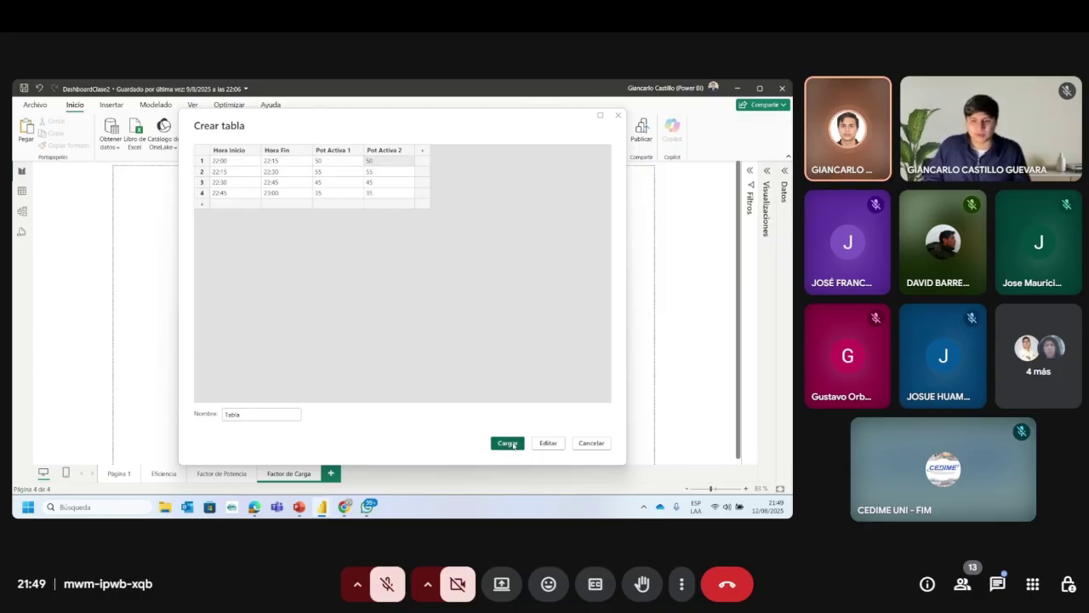
double_click(232, 414)
text(t)
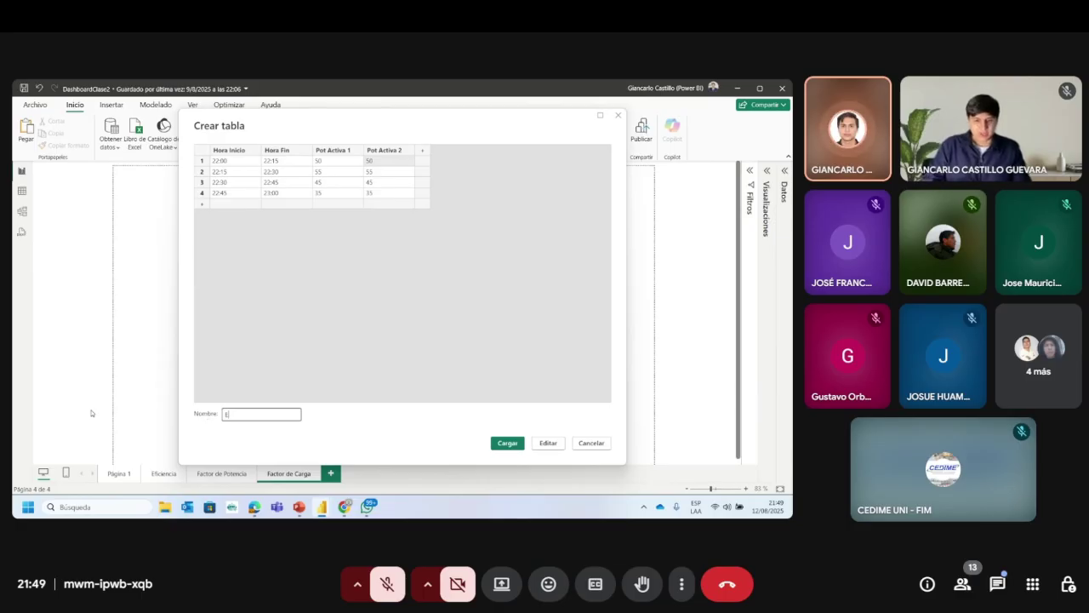
text(jemplo)
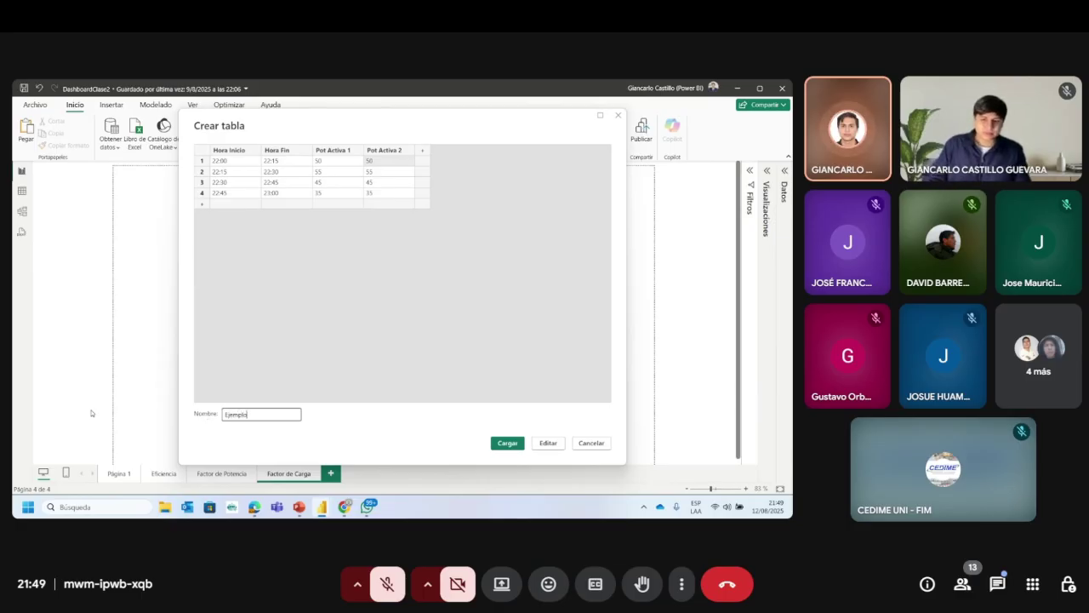
click(493, 446)
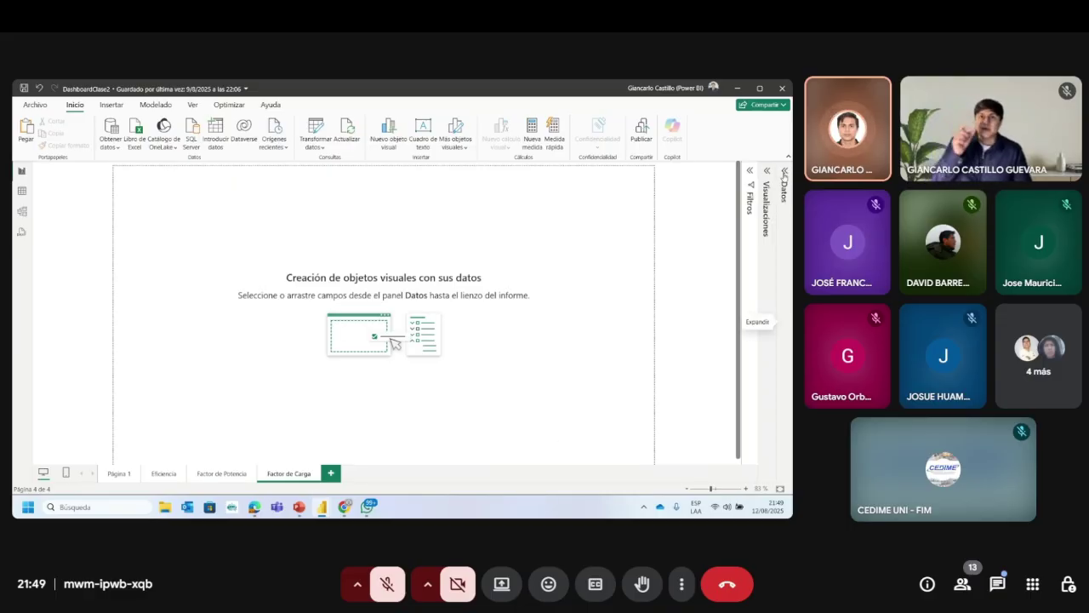
Step: Add a blank line chart to the Factor de Carga page and move it inward from the page corner
click(783, 172)
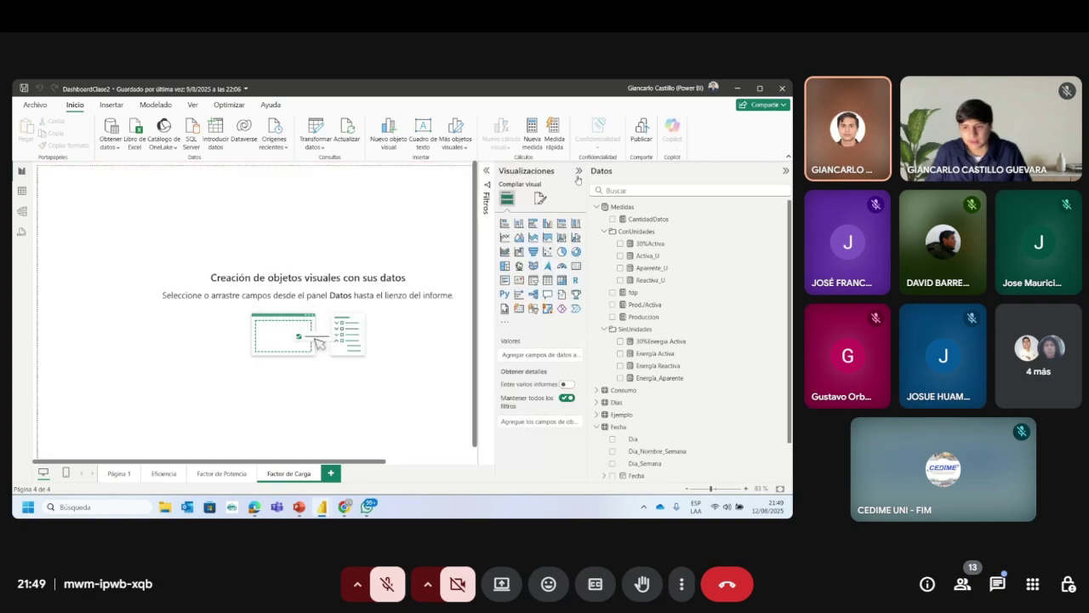
scroll(663, 372, down, 1)
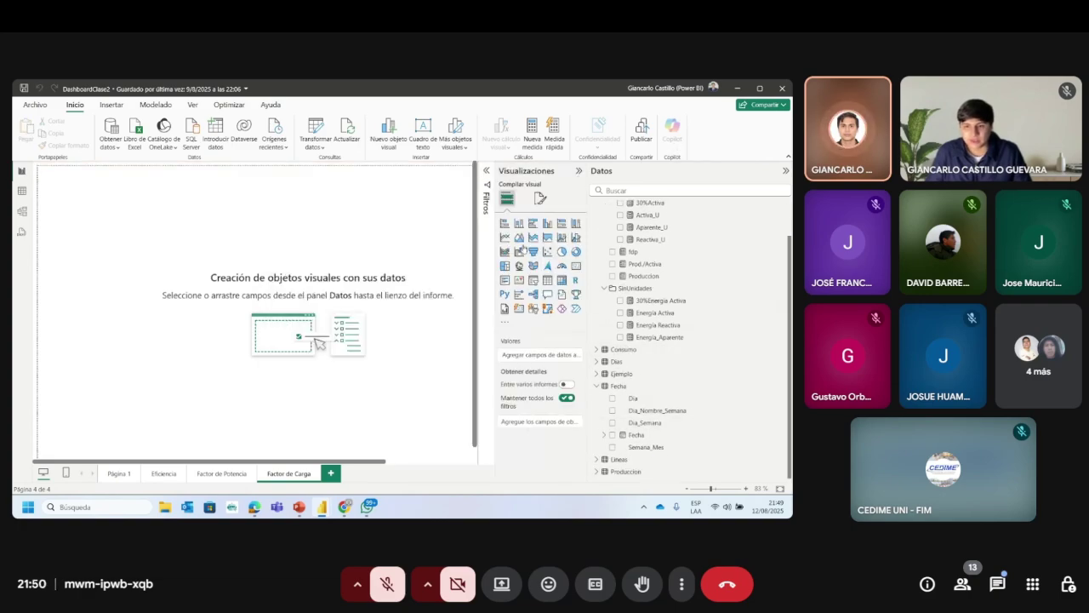
click(505, 238)
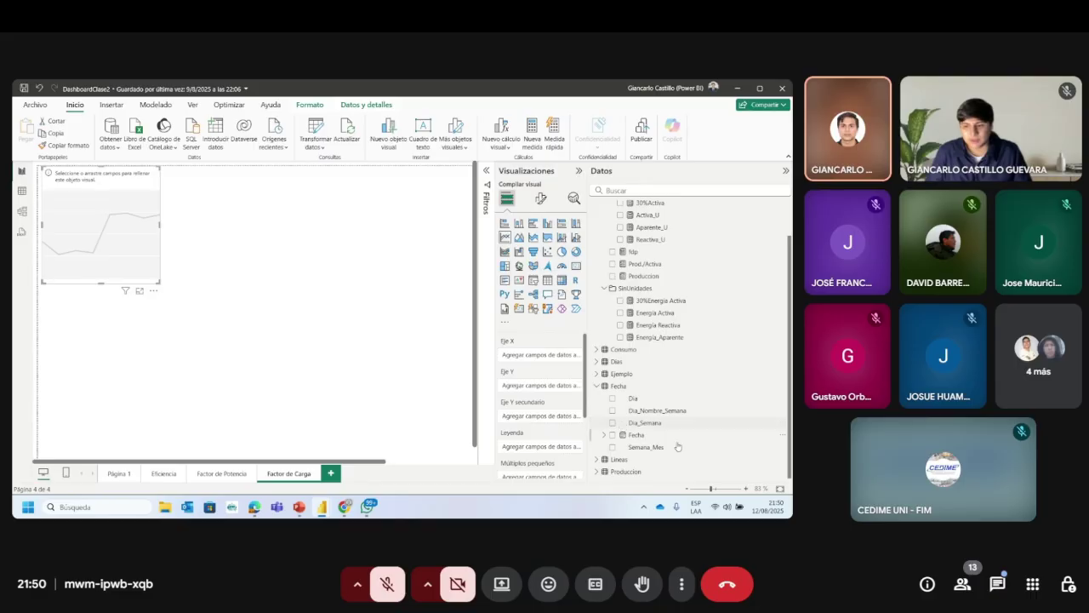
scroll(612, 317, up, 1)
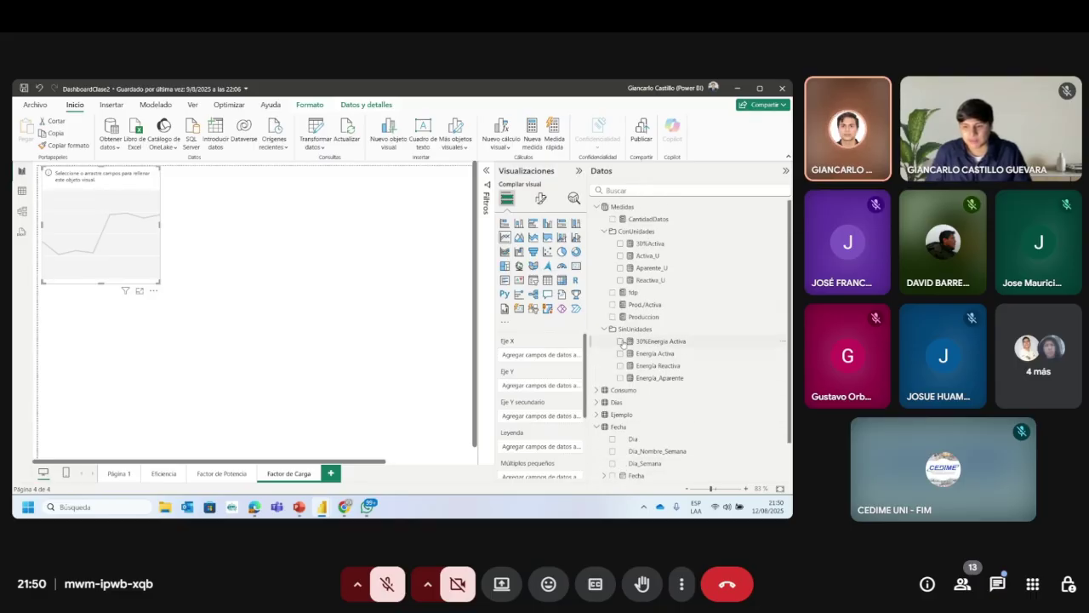
click(598, 414)
scroll(610, 358, down, 2)
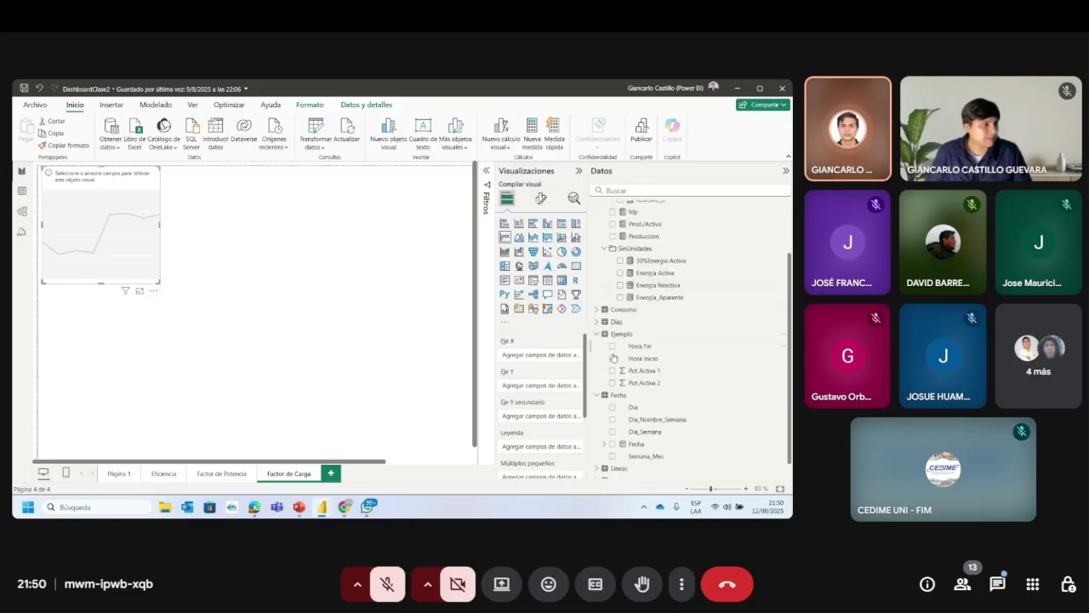
drag(127, 210, 185, 245)
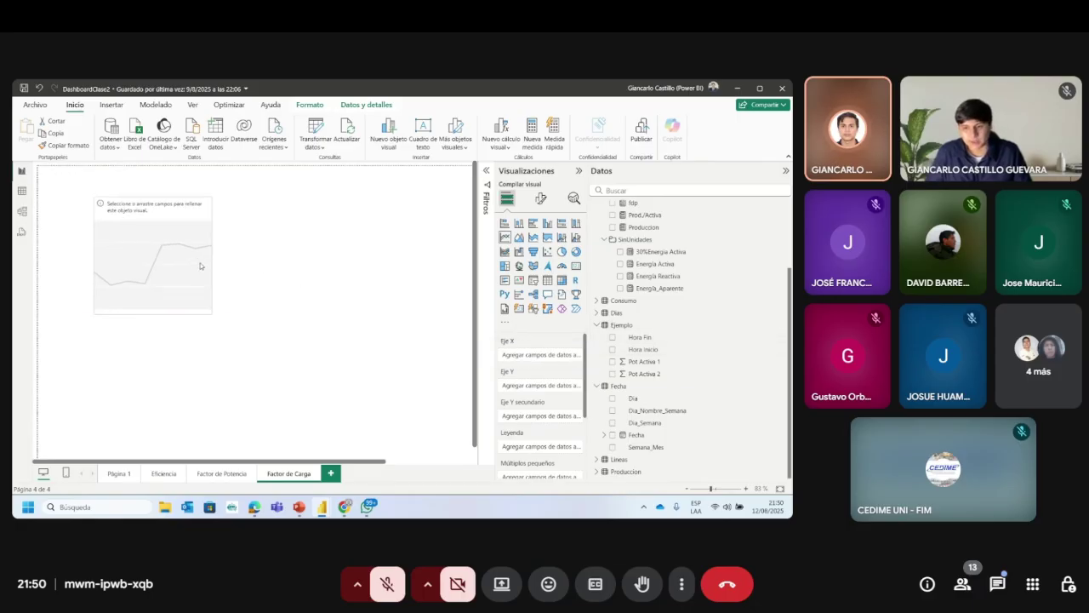
Step: Plot Pot Activa 1 on the Y axis against Hora Inicio on the X axis, and widen the line chart
click(642, 349)
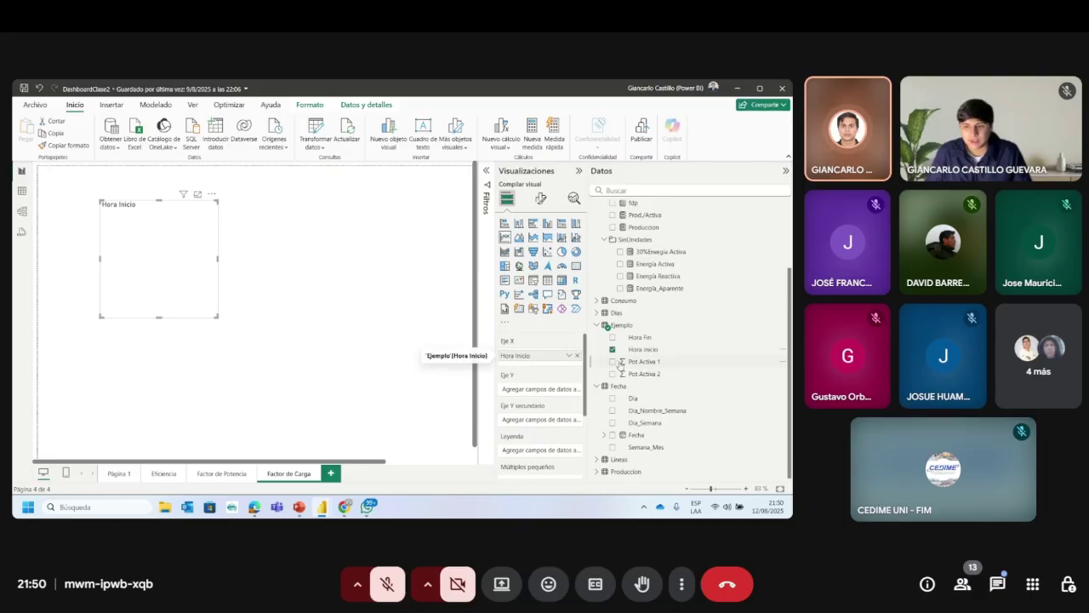
drag(633, 368, 532, 390)
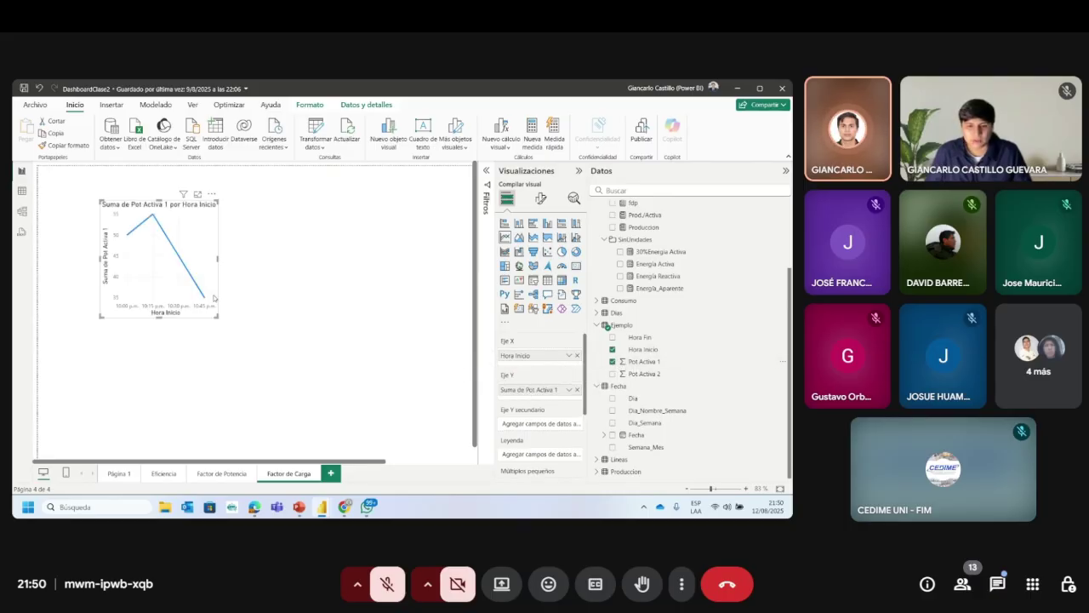
drag(217, 259, 382, 267)
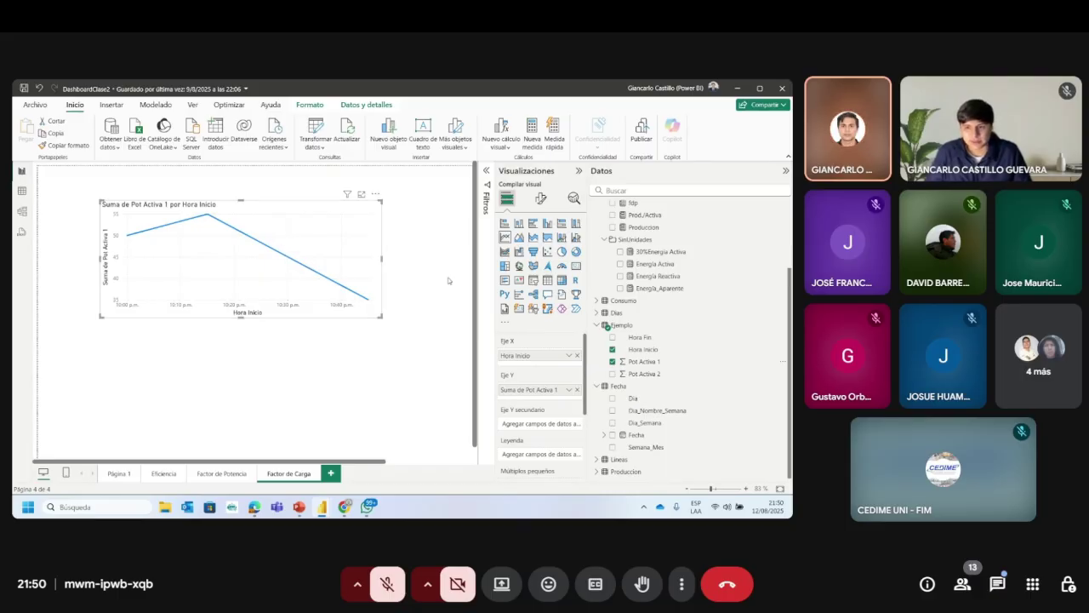
Step: Try Paso interpolation on the Pot Activa 1 line and set its interpolation type to Suave
click(542, 197)
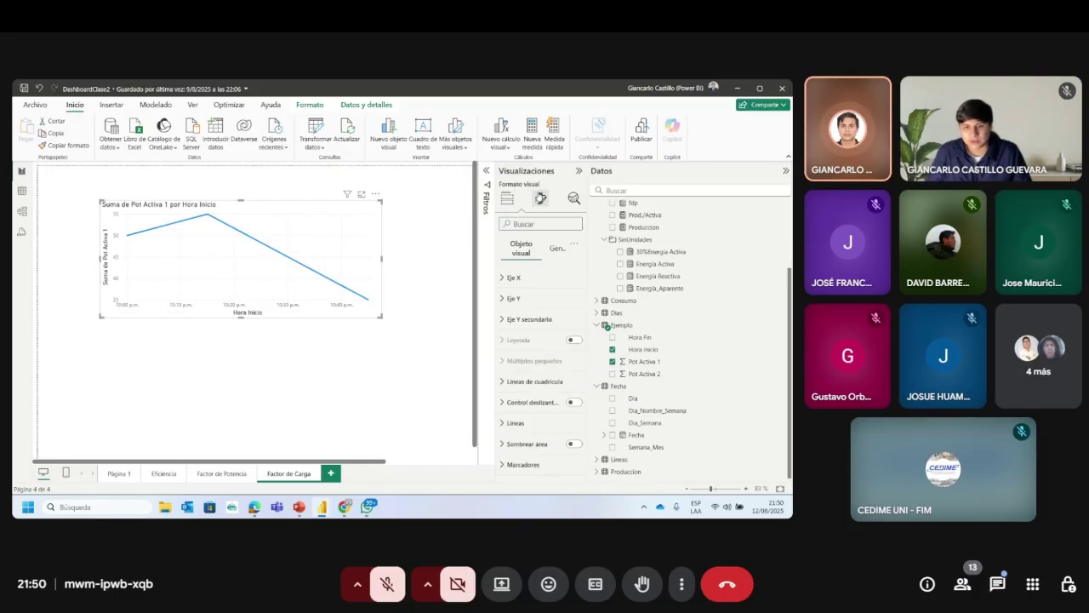
scroll(539, 375, down, 2)
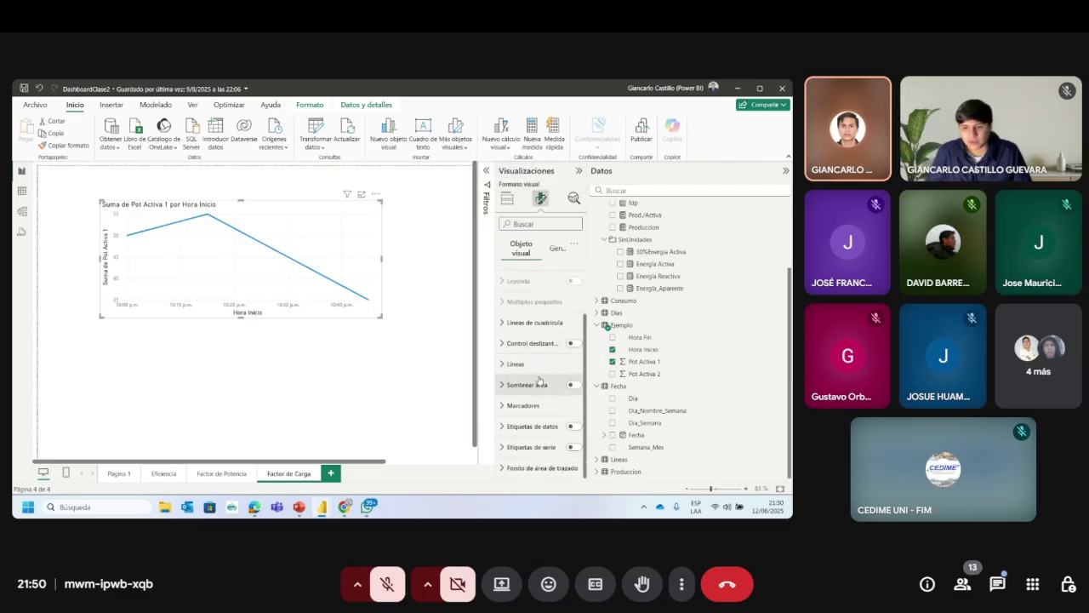
click(537, 371)
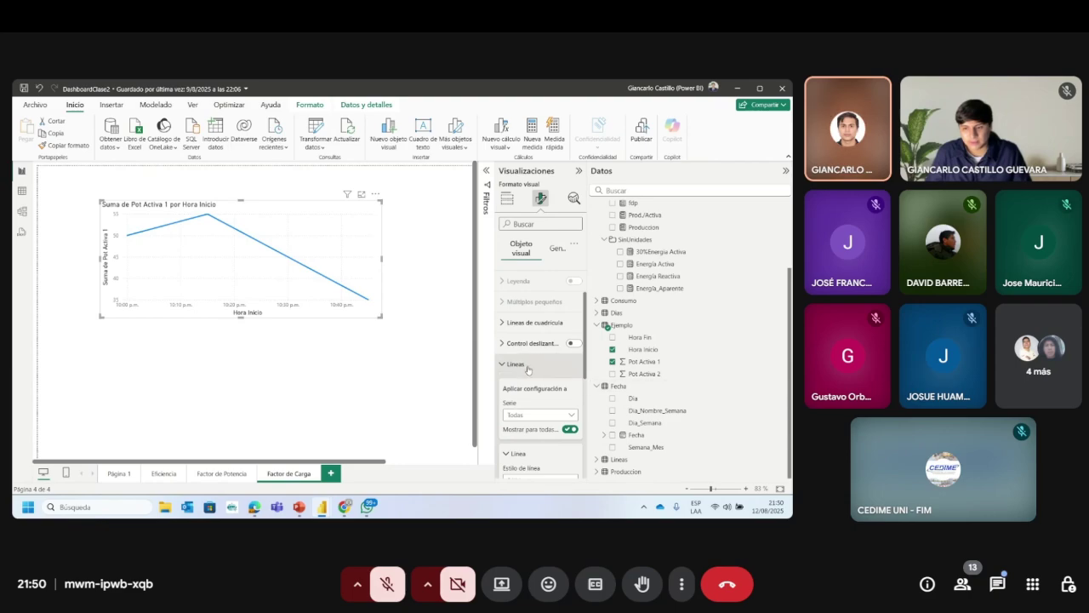
scroll(530, 368, down, 3)
scroll(530, 367, down, 3)
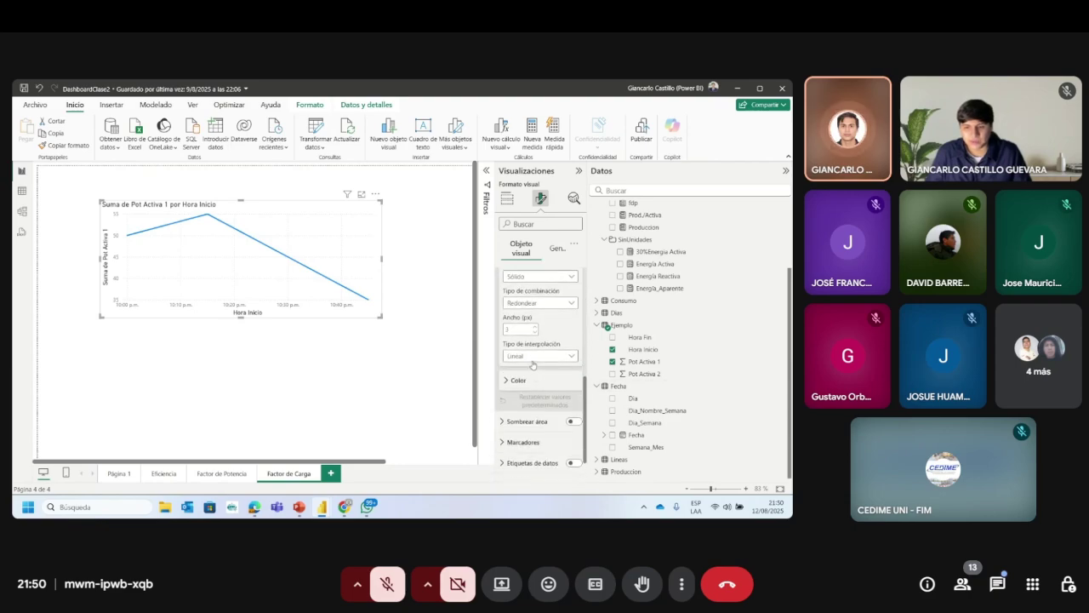
click(535, 357)
click(517, 392)
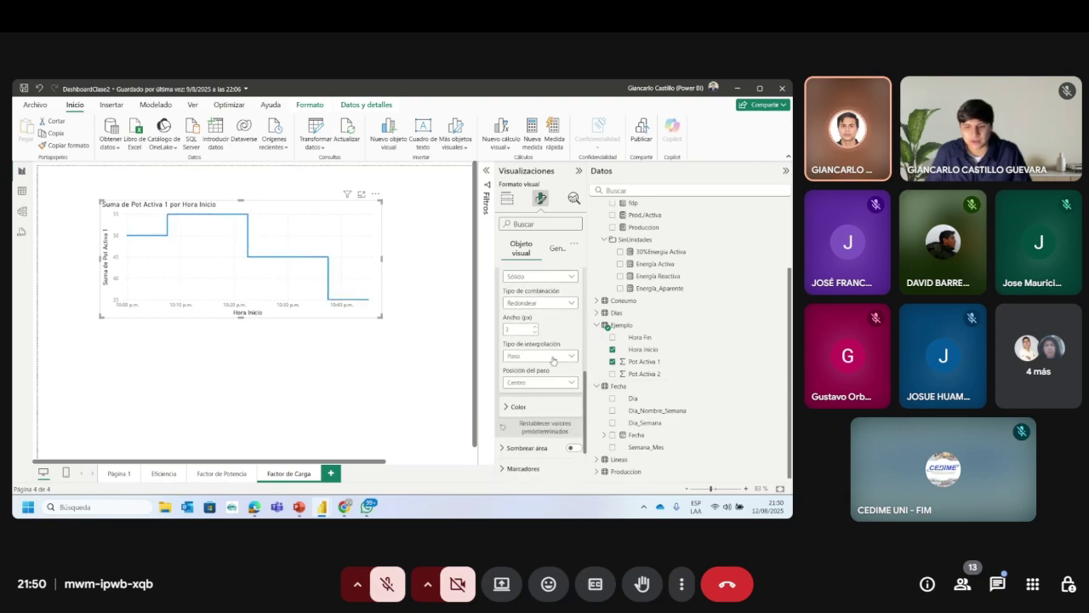
click(553, 357)
click(516, 380)
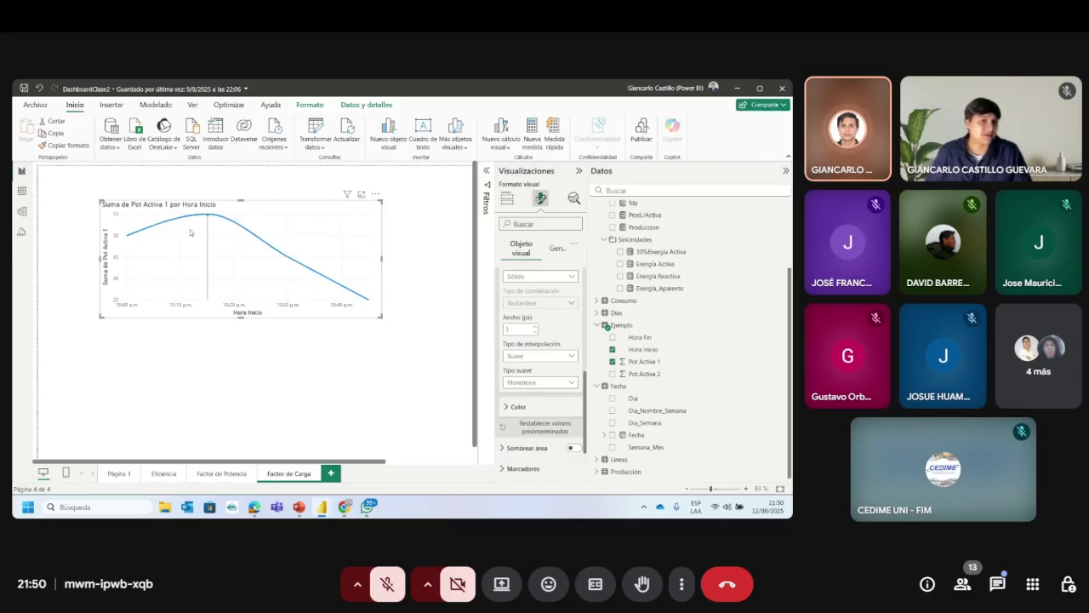
Step: Move the line chart slightly closer to the page's upper-left corner and add Pot Activa 2 to its Y axis
mouse_move(191, 232)
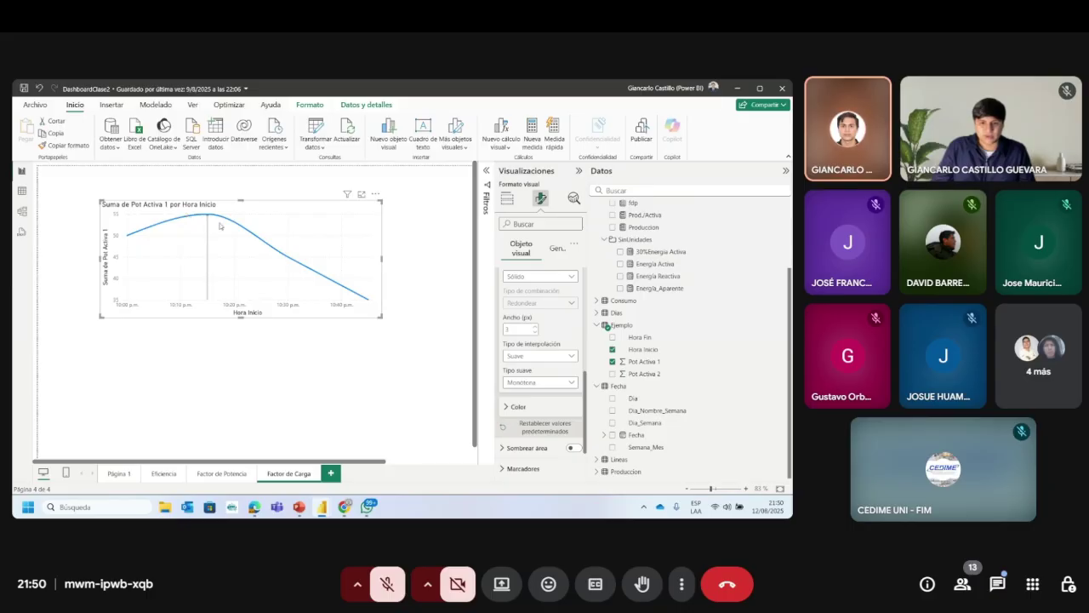
drag(254, 256, 262, 262)
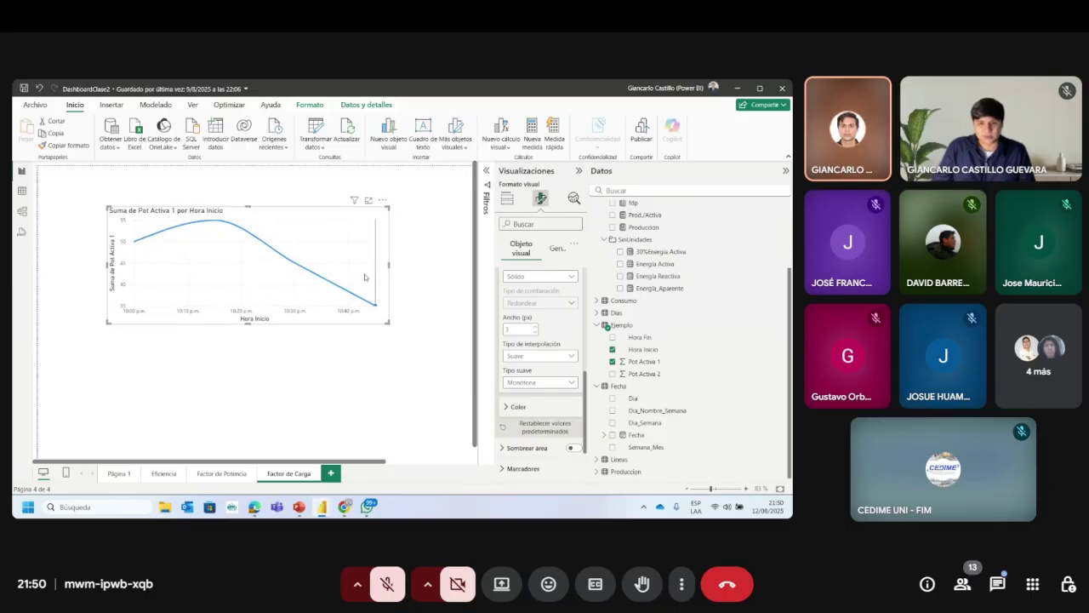
key(ctrl+z)
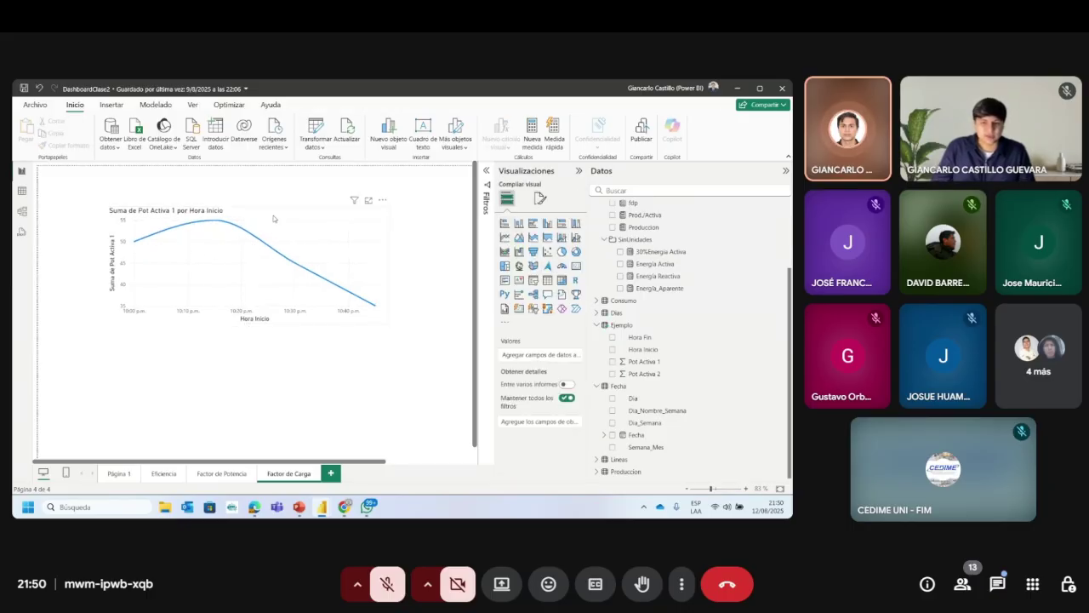
key(ctrl+z)
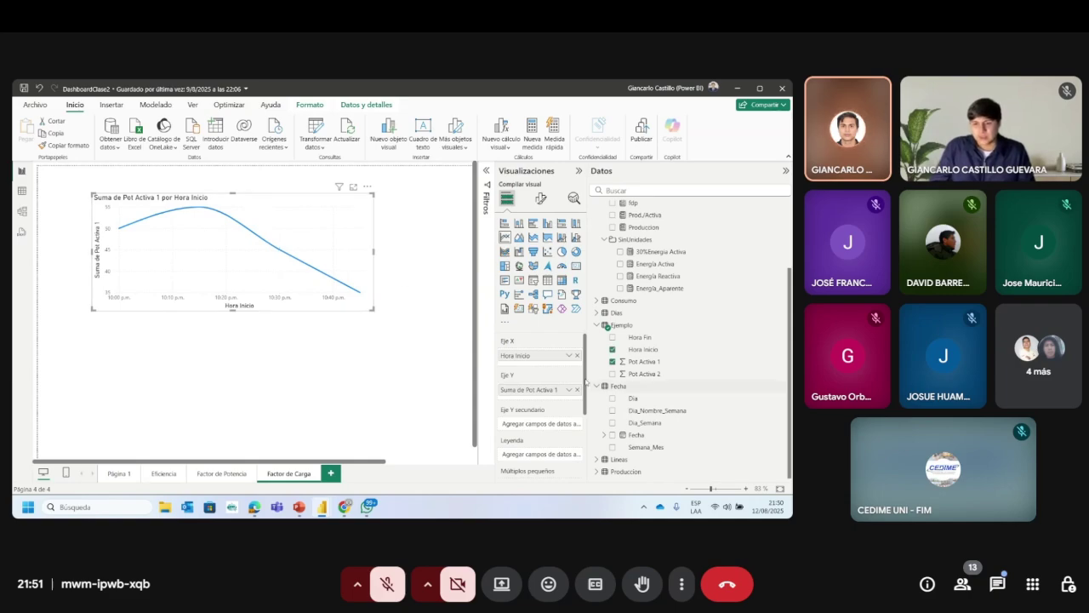
drag(553, 394, 553, 397)
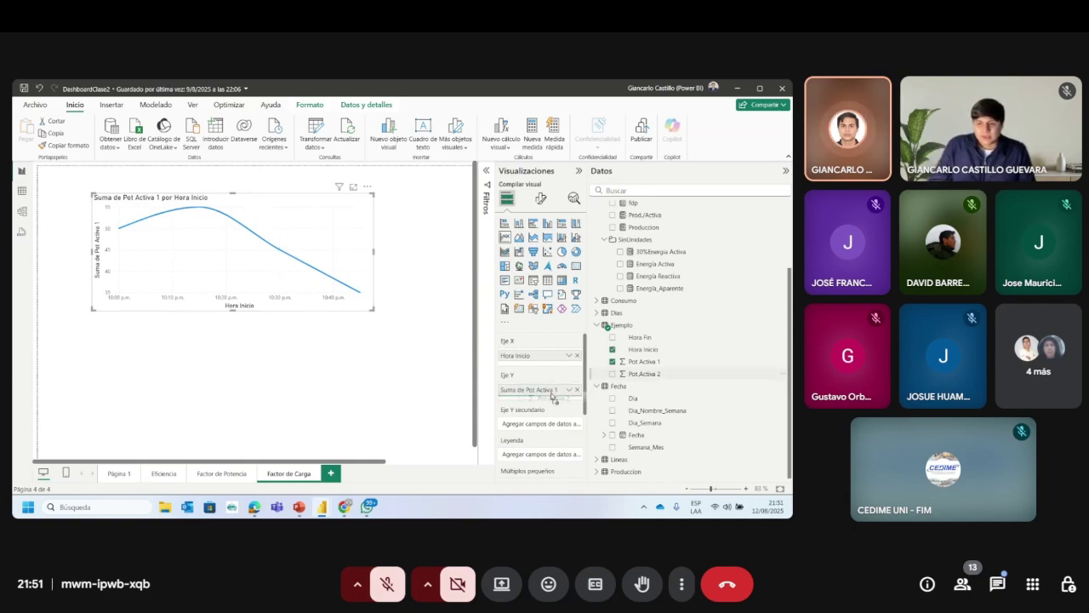
Step: Set the Pot Activa 2 line's interpolation type to Paso with the step position Posterior a
click(541, 199)
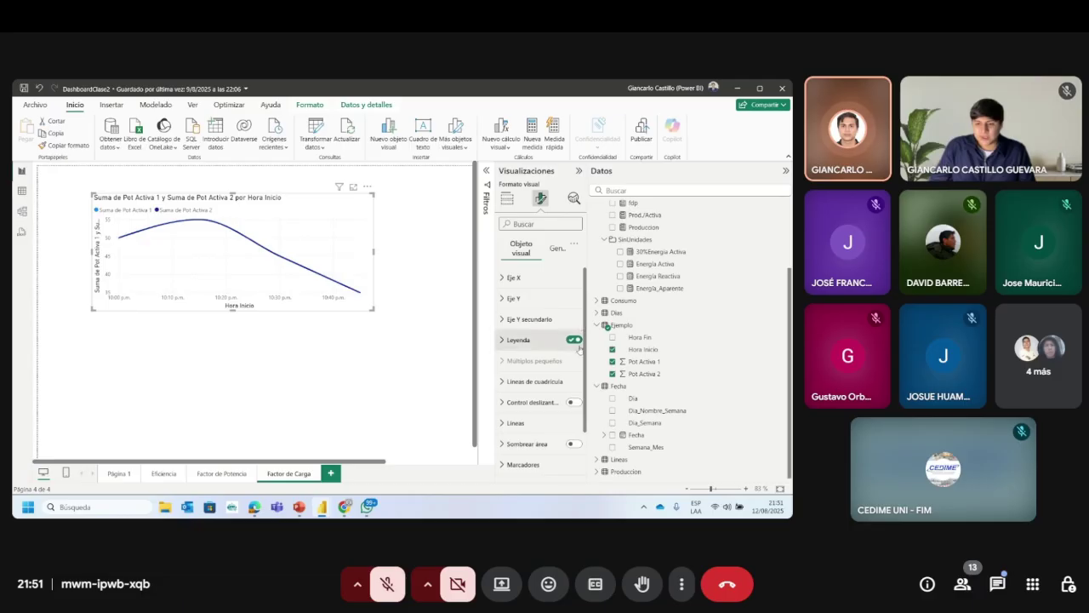
scroll(537, 358, down, 5)
scroll(537, 369, down, 3)
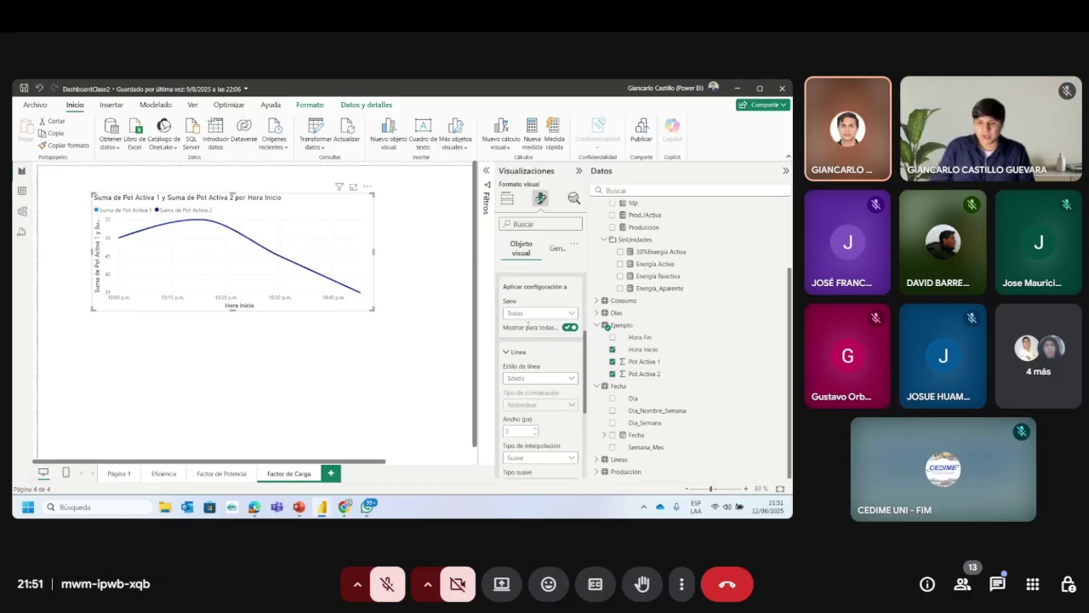
scroll(552, 359, down, 2)
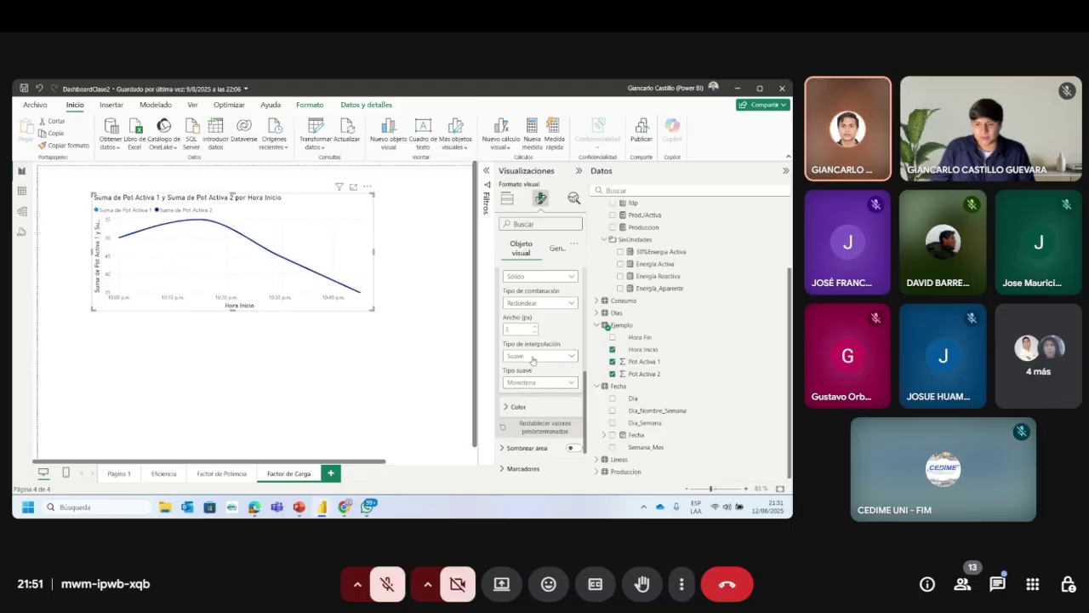
click(534, 358)
click(533, 381)
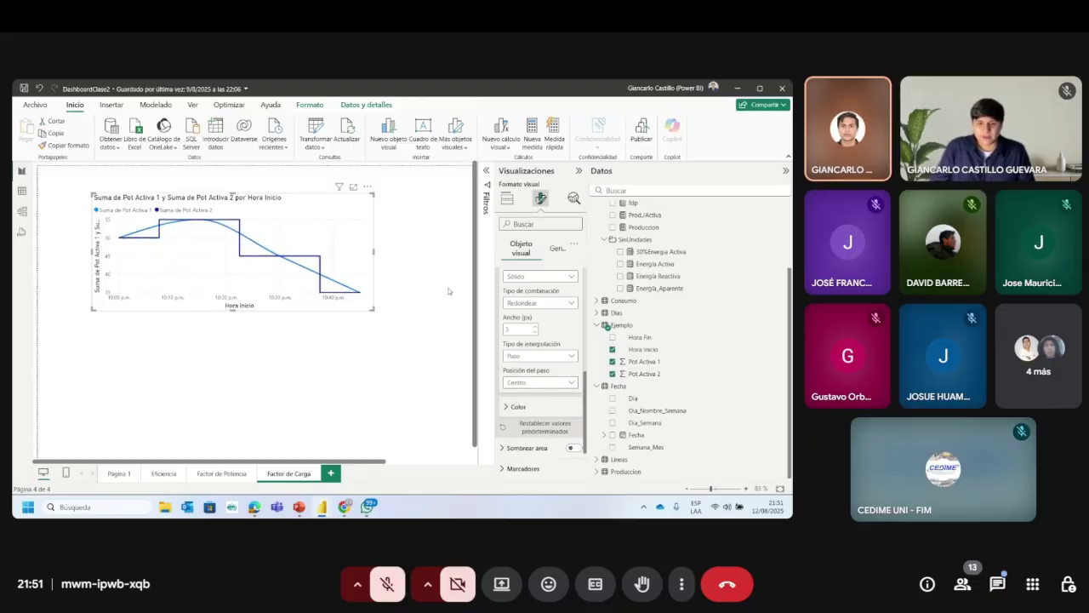
click(537, 383)
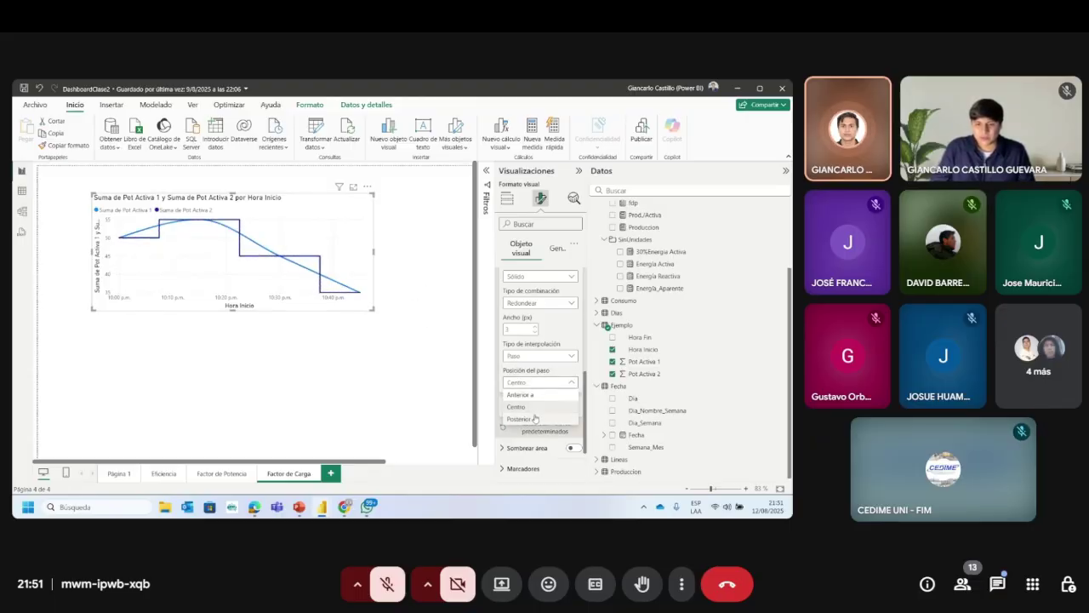
click(536, 420)
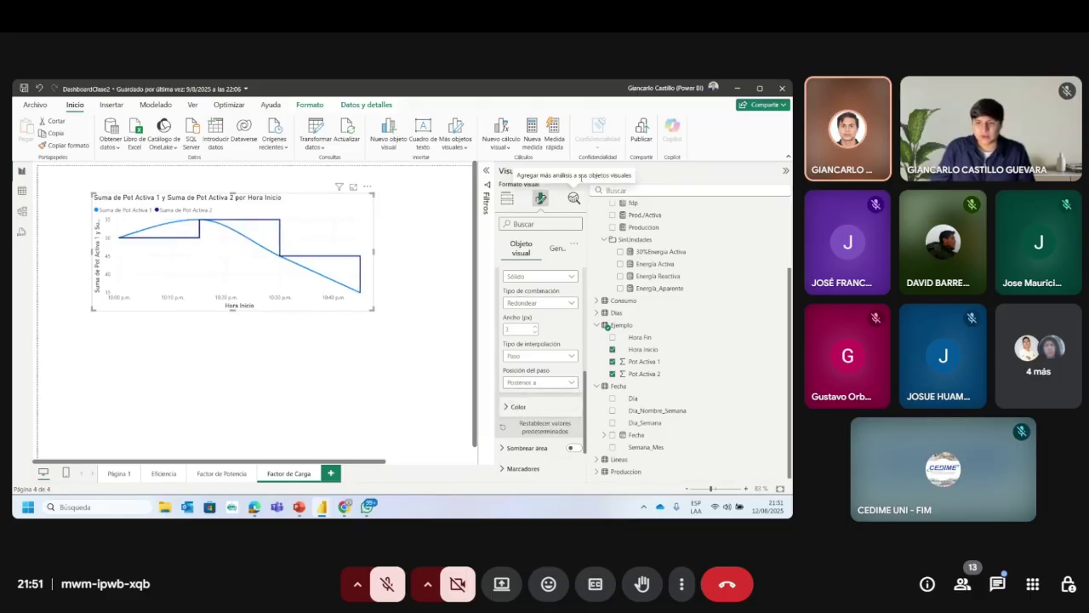
Step: Enlarge the report canvas and compare the smooth Pot Activa 1 curve with the stepped Pot Activa 2 line
click(486, 170)
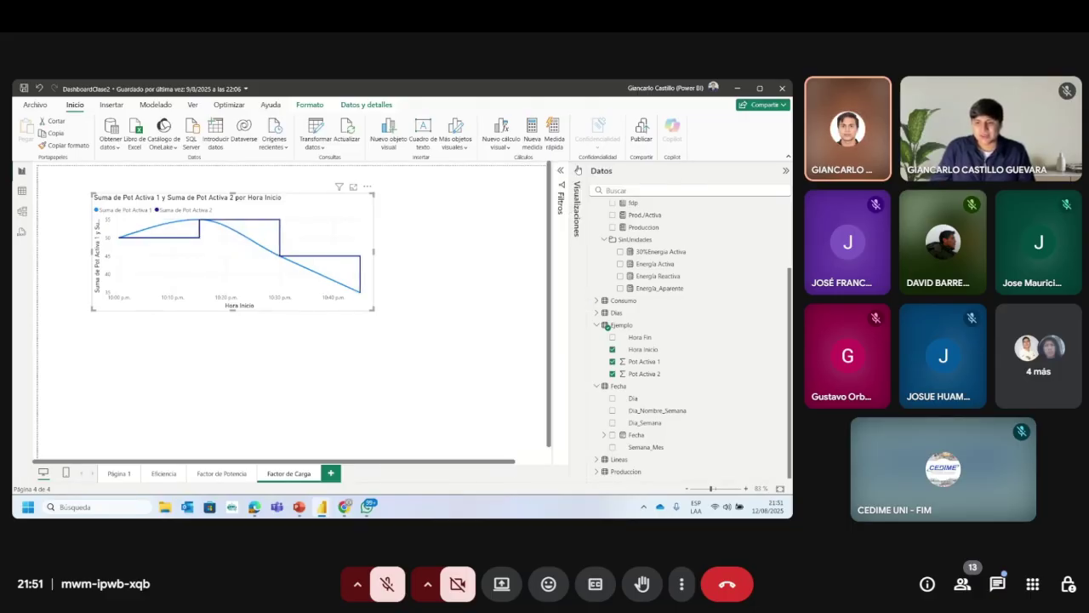
click(785, 171)
click(718, 489)
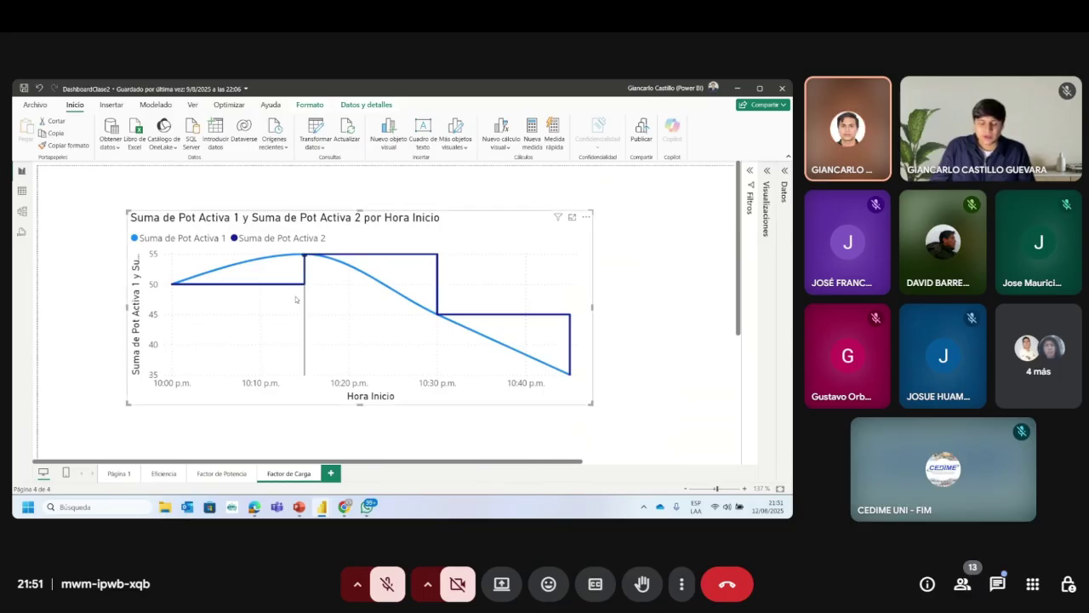
mouse_move(173, 290)
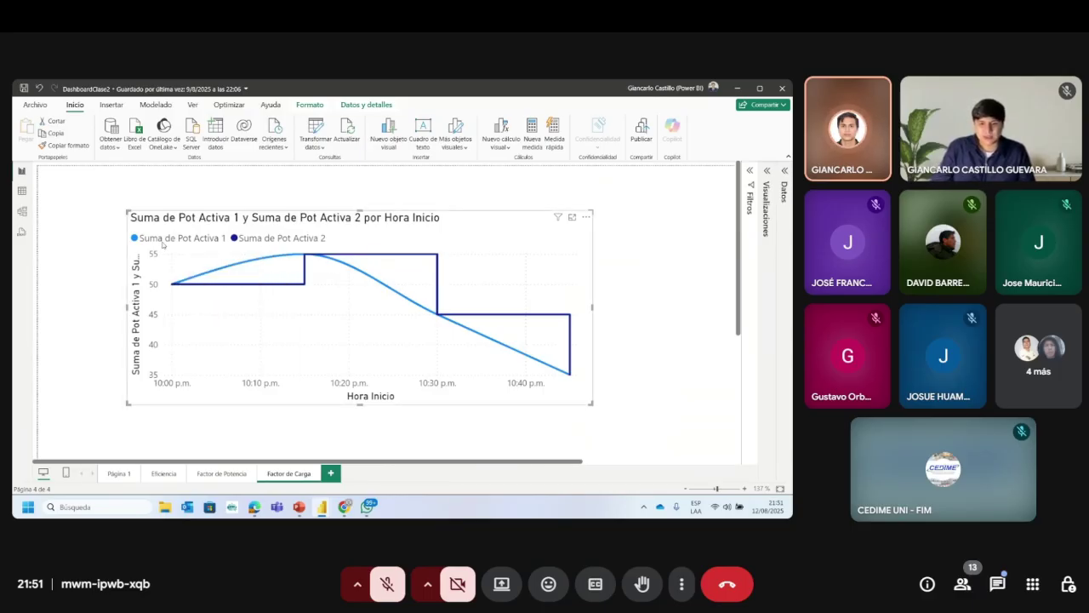
Step: Rename the line chart's Pot Activa 1 series on the Y axis as Curva
click(769, 186)
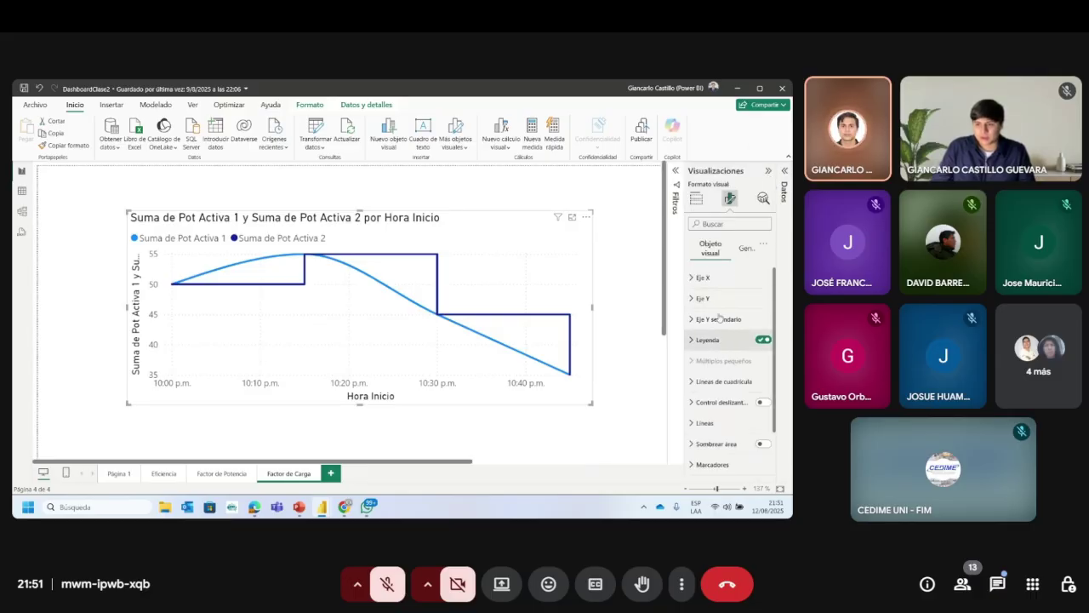
click(697, 197)
double_click(719, 390)
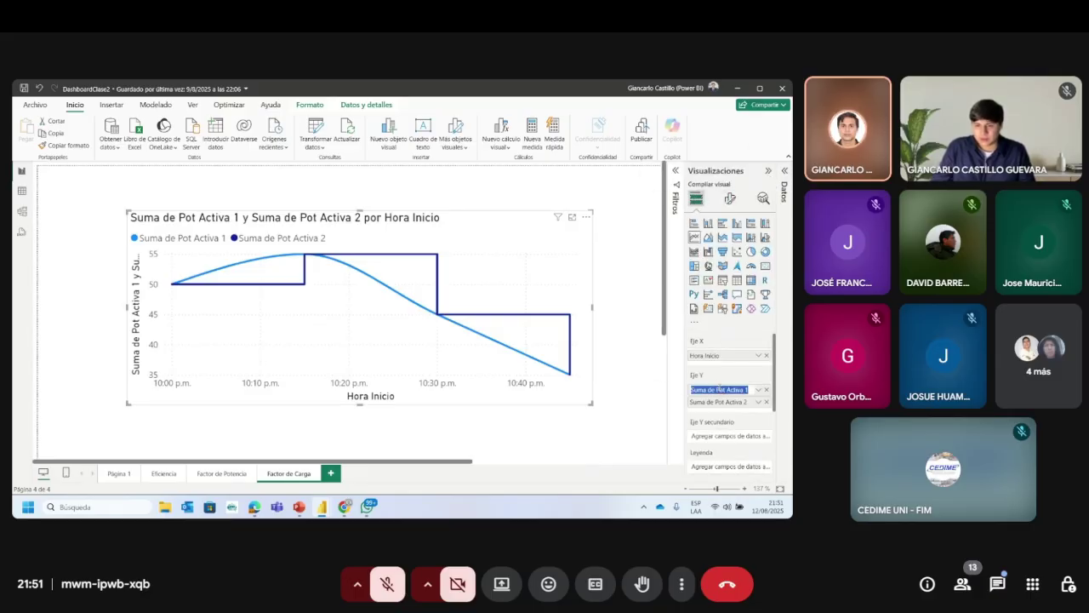
text(Curv)
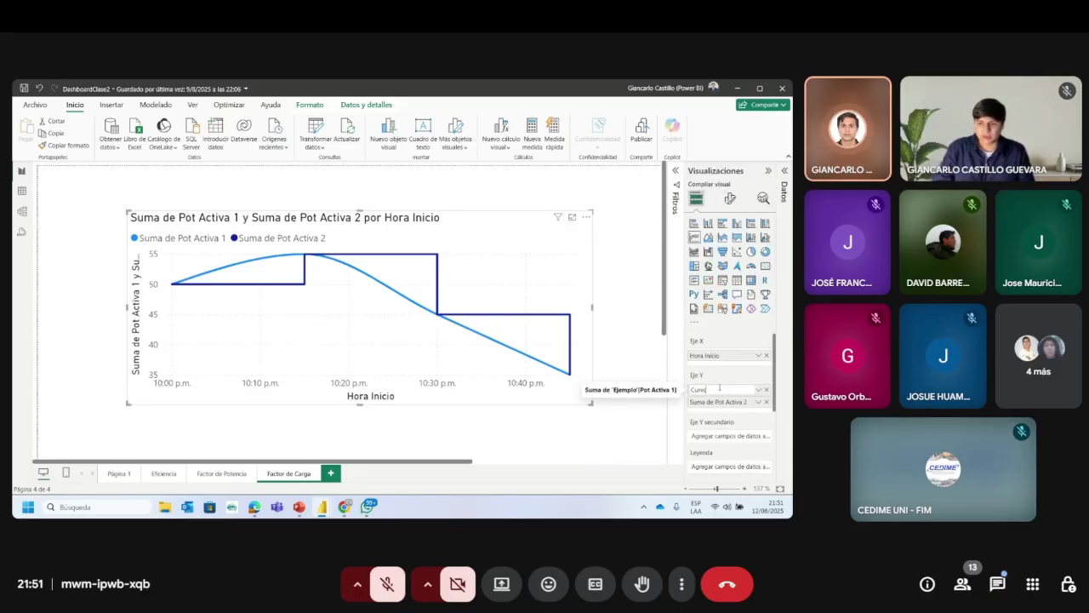
text(a)
key(Return)
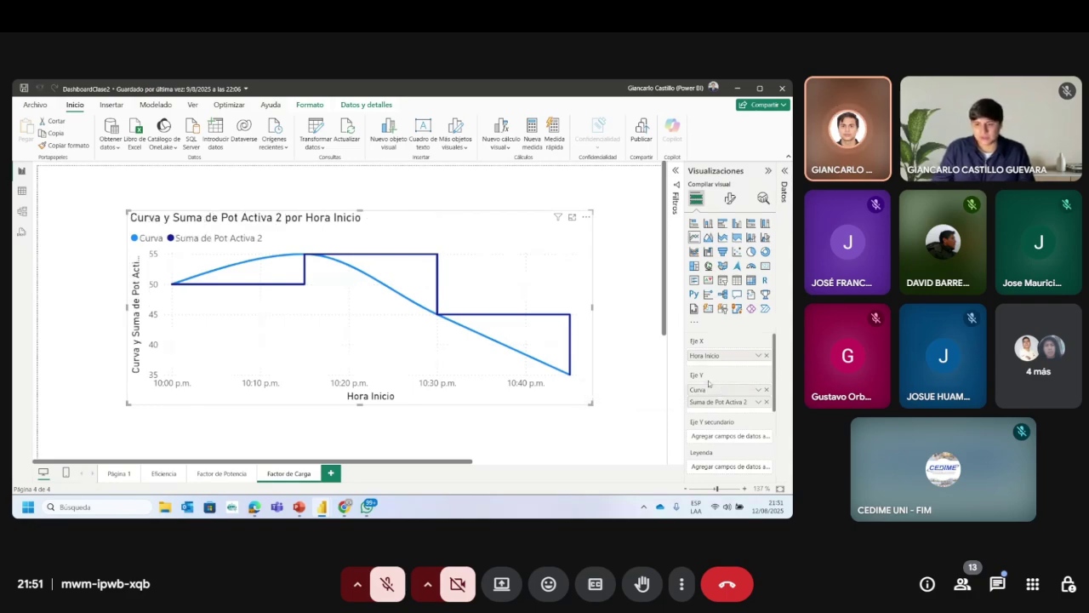
Step: Rename the line chart's Pot Activa 2 series on the Y axis as Rectangulos
double_click(720, 402)
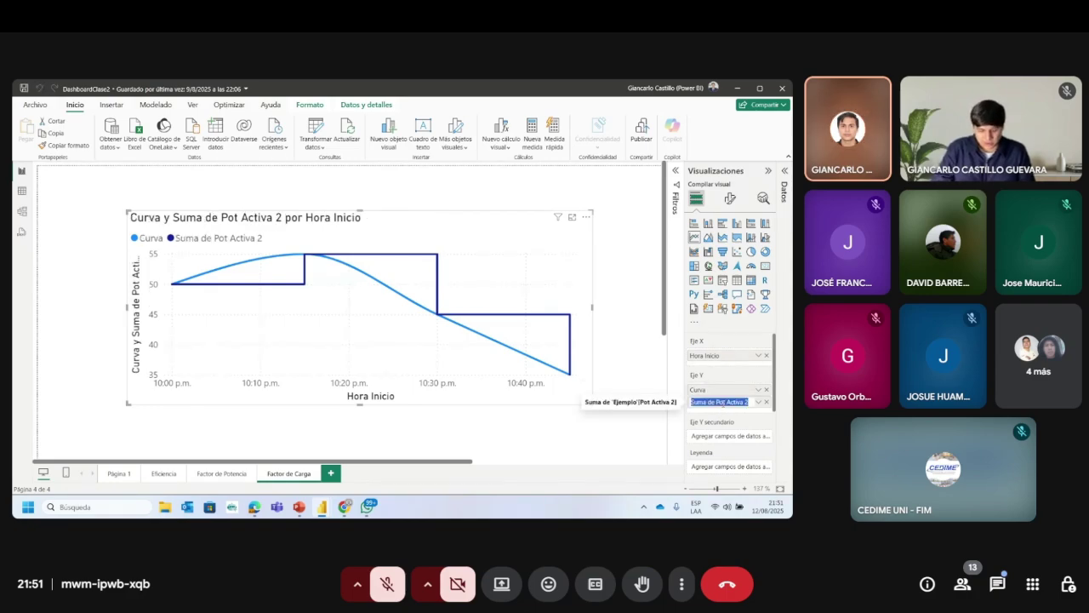
text(Recta)
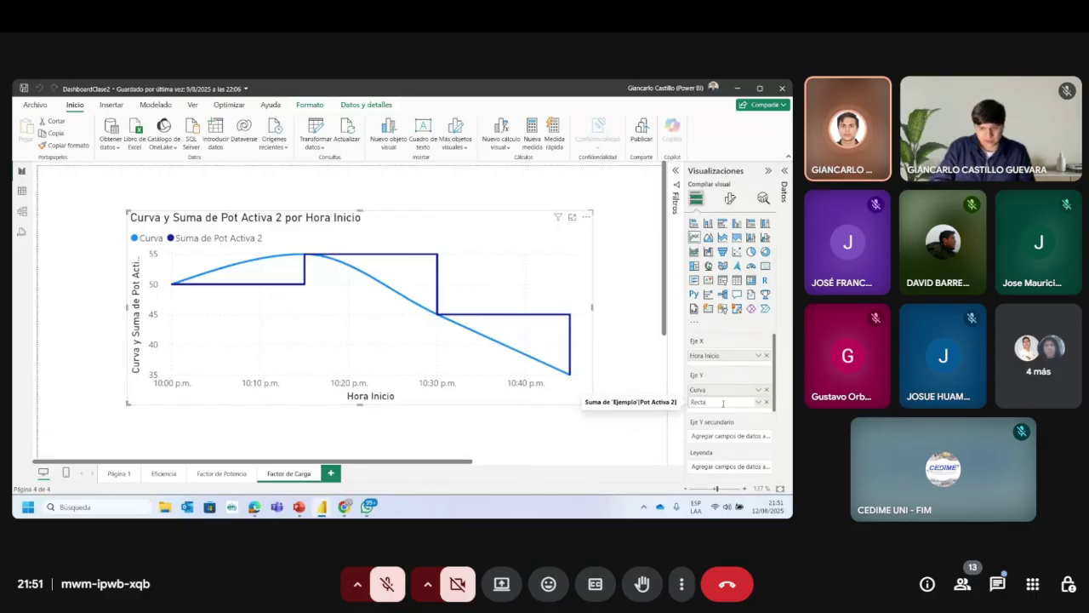
text(ngulos)
key(Return)
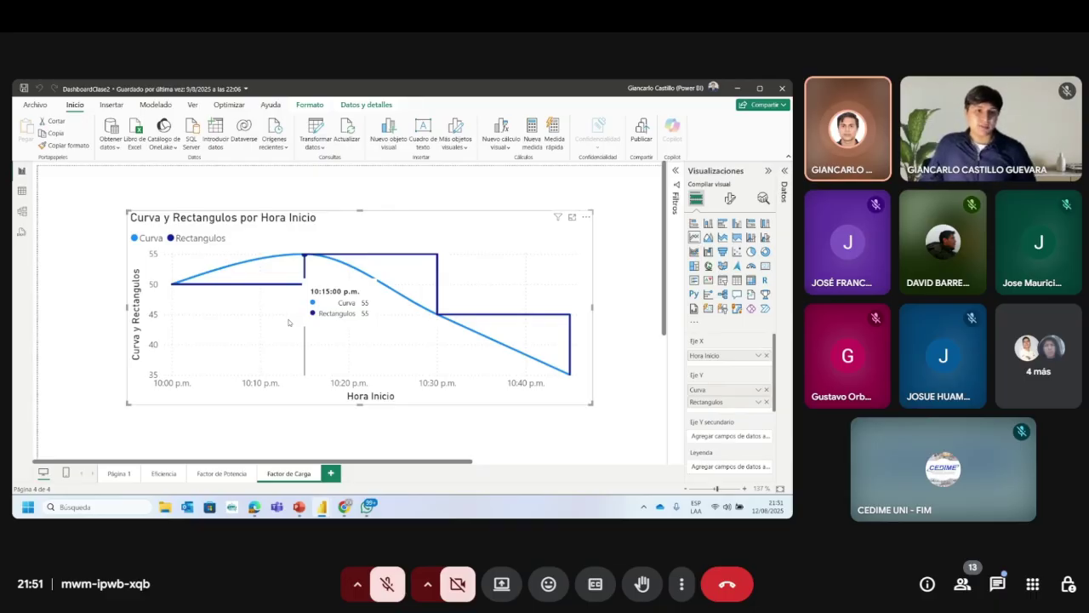
Step: Turn on the chart's data labels, hide them for the Curva series, and move the chart toward the page's upper-left corner
click(730, 199)
scroll(736, 375, down, 3)
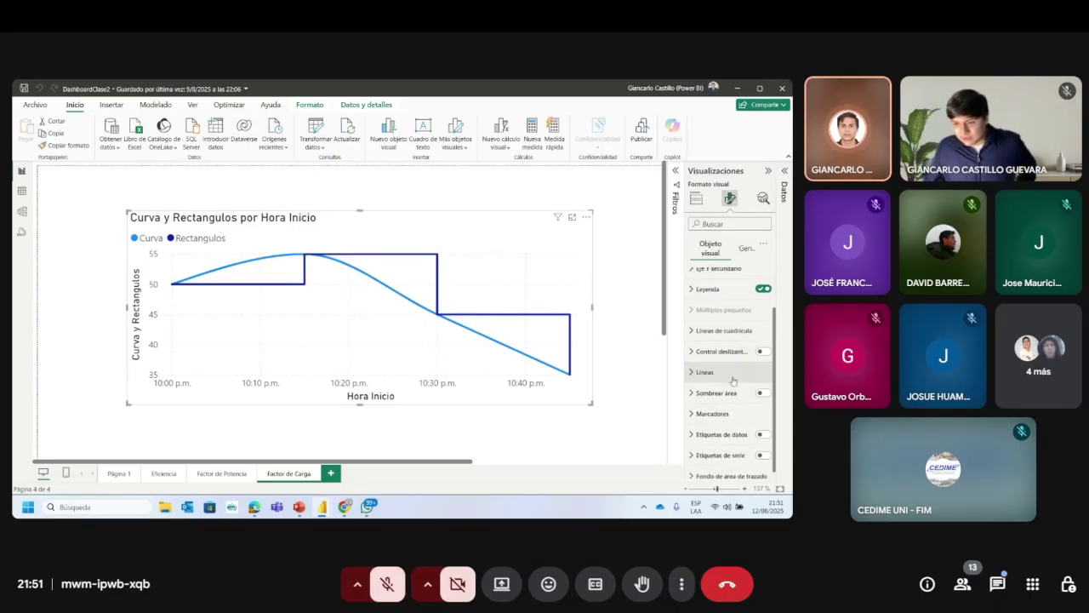
click(762, 435)
click(756, 433)
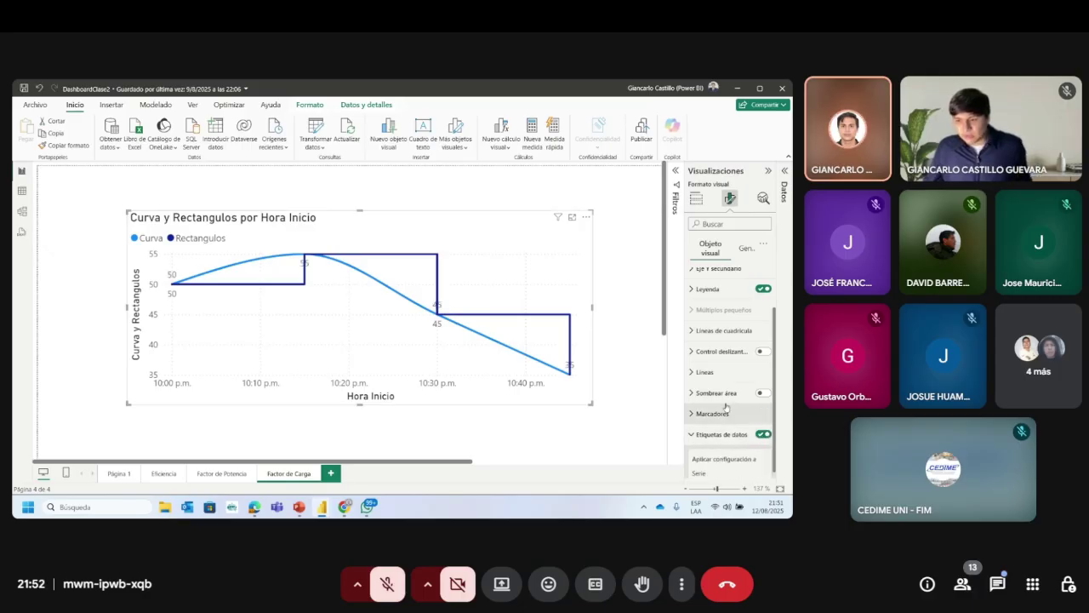
scroll(757, 374, down, 2)
click(730, 383)
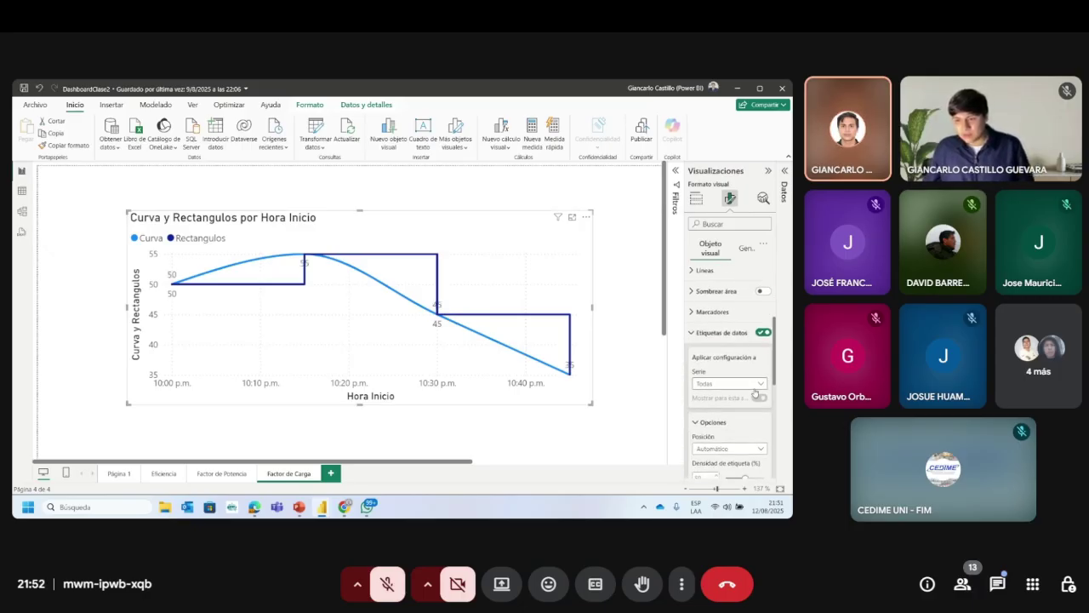
click(710, 410)
click(757, 397)
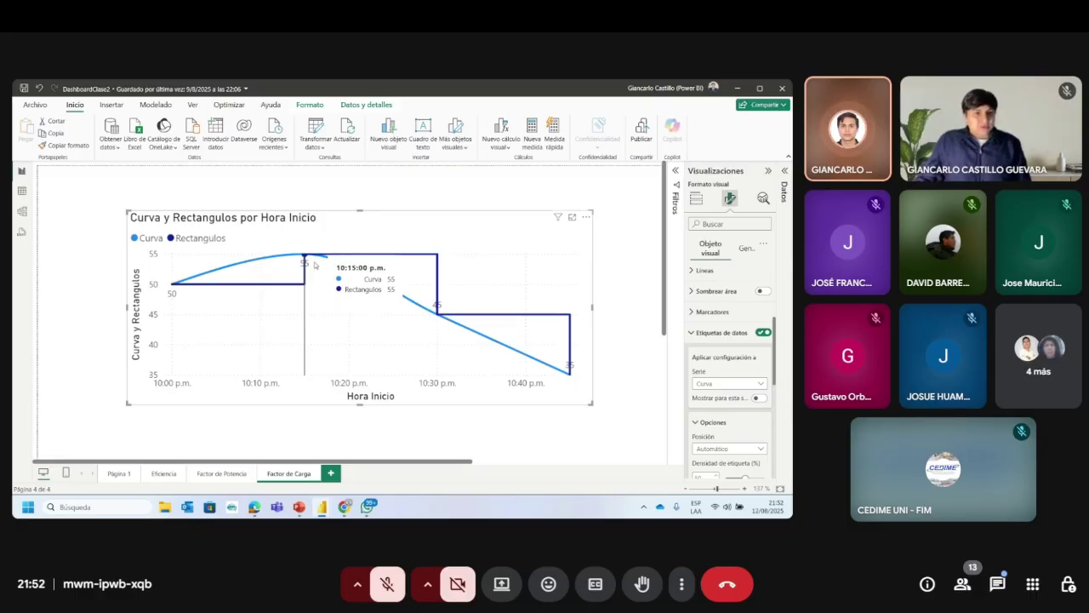
drag(429, 250, 359, 241)
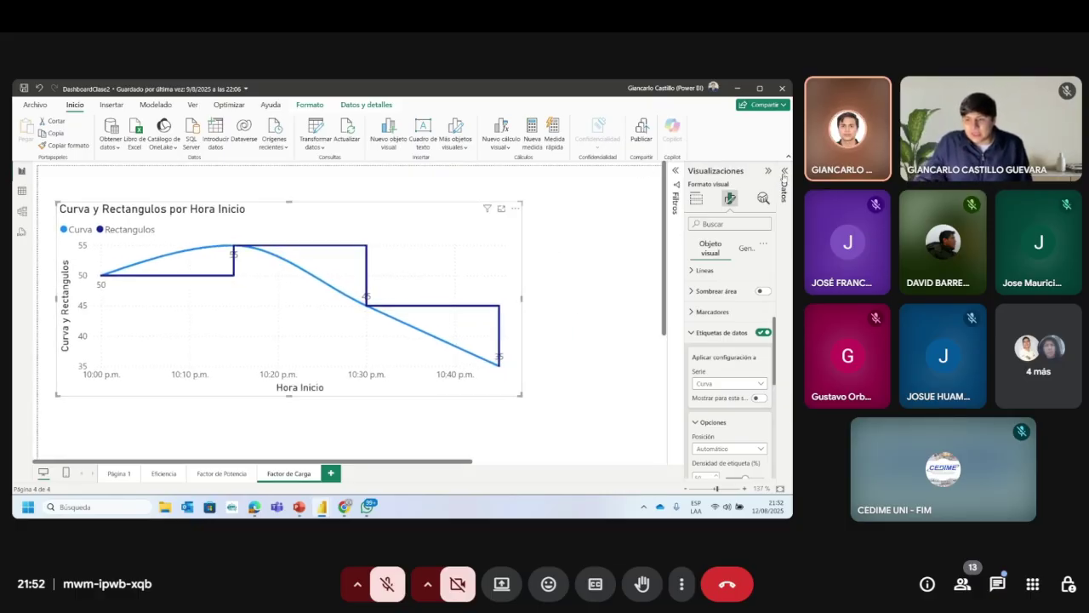
Step: Create the measure EnergíaMedia in the Medidas table as sum(Ejemplo[Pot Activa 1])*0.25
click(784, 175)
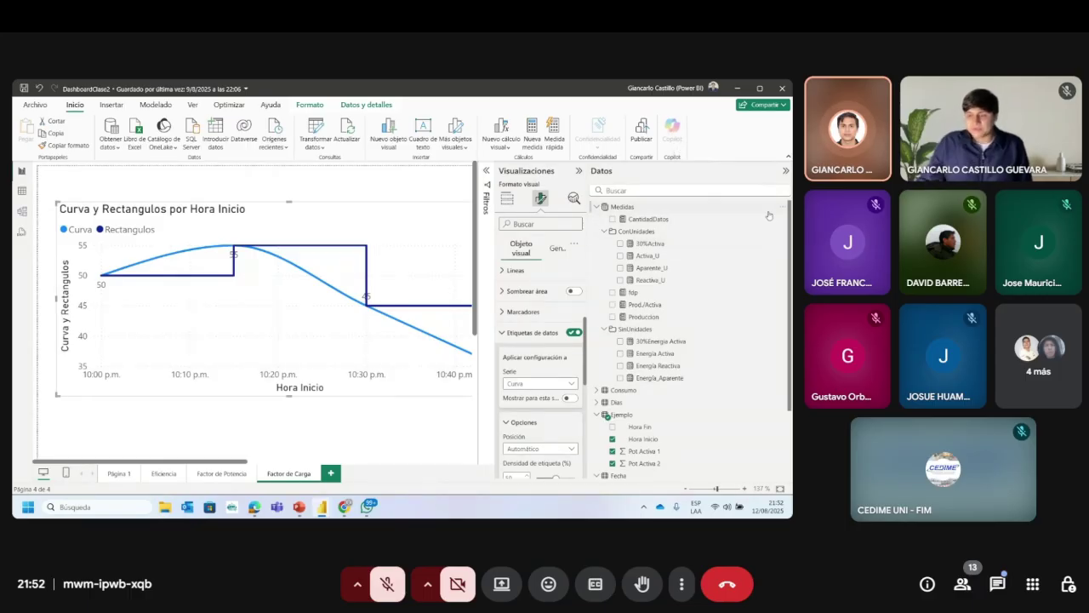
click(778, 210)
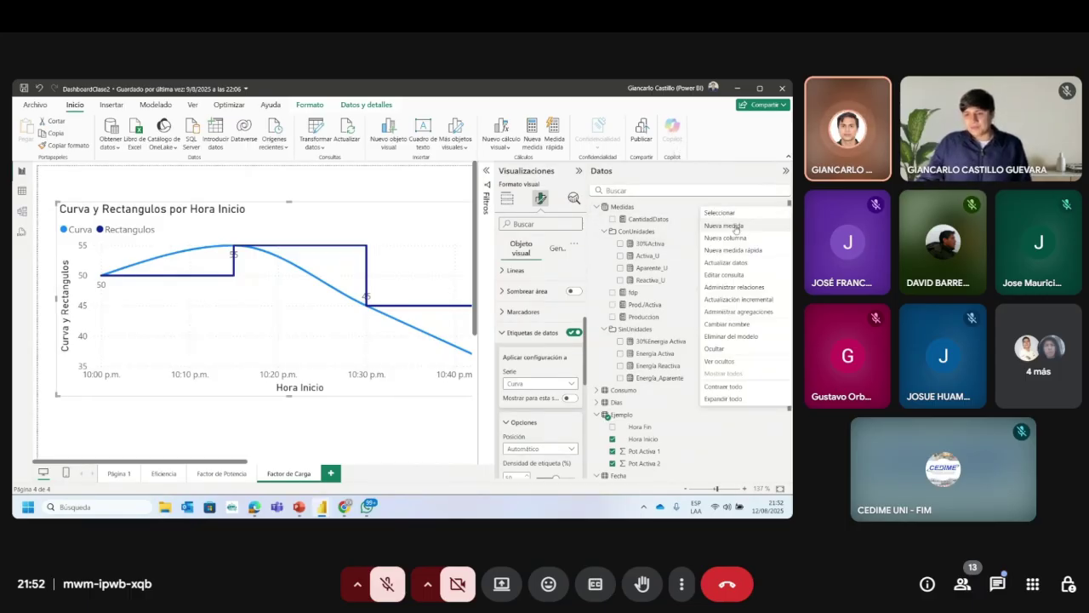
click(734, 228)
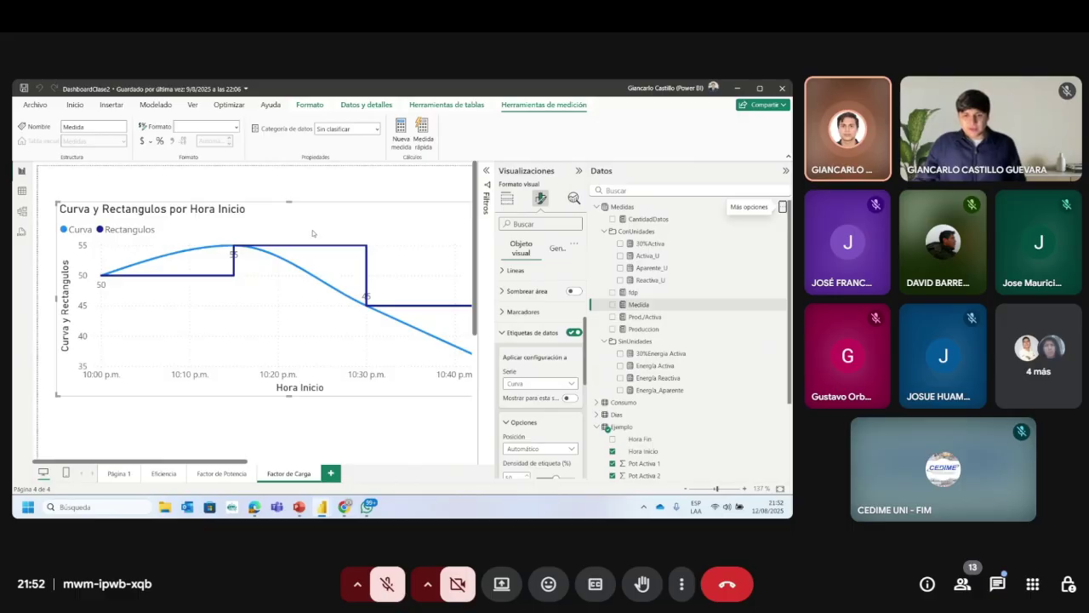
text(Fa)
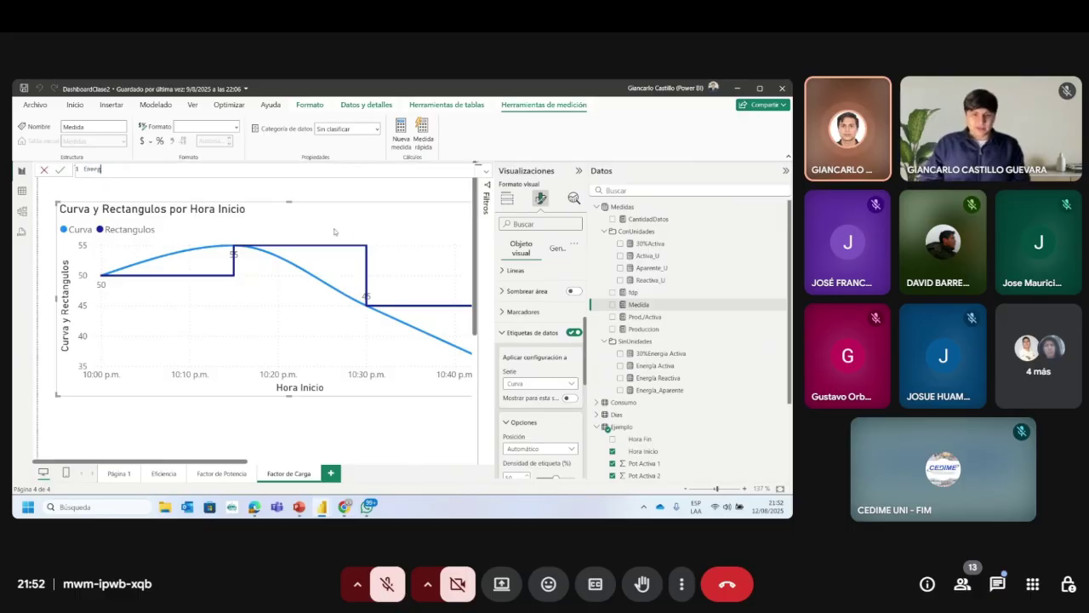
text(Media)
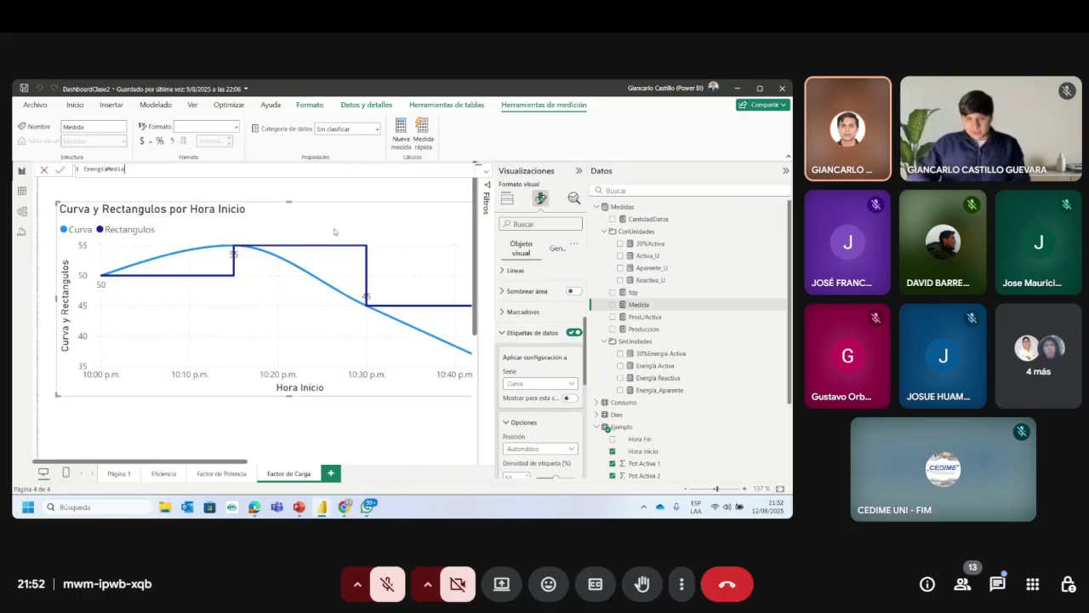
text(=)
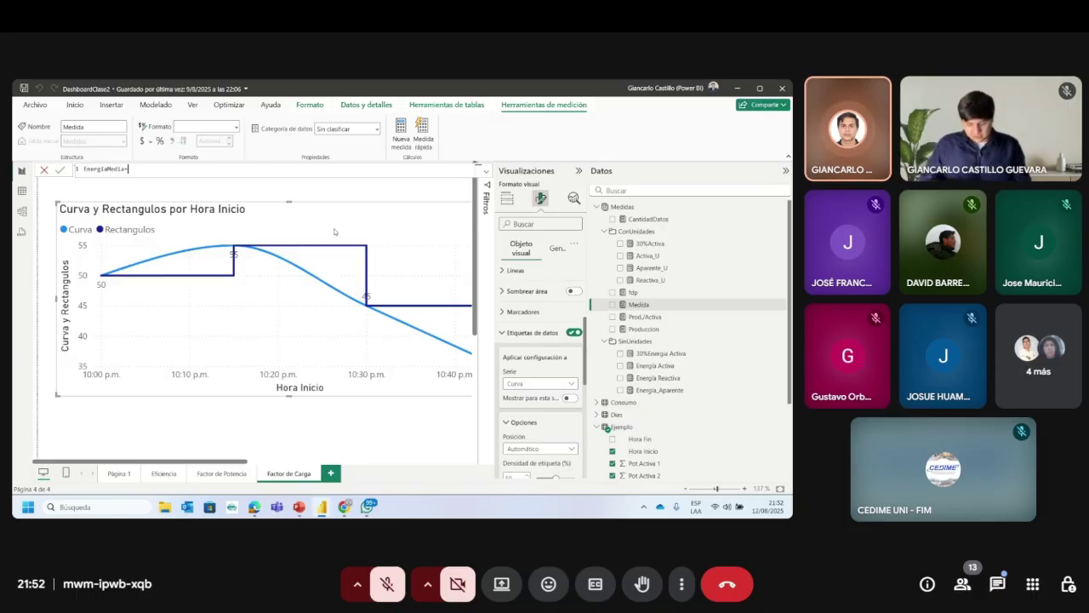
text(sum(ejemp)
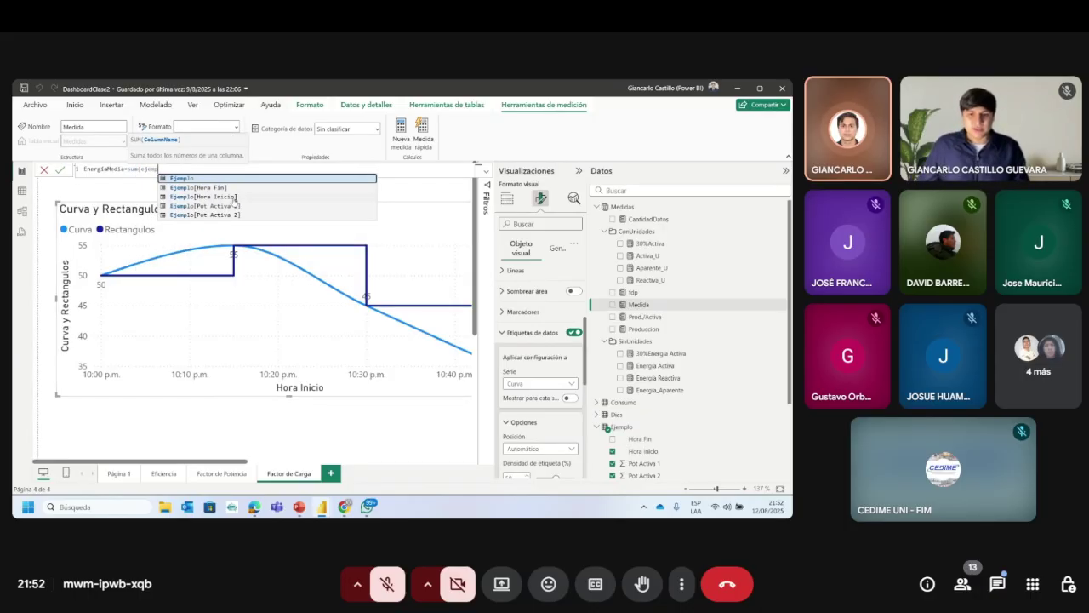
click(235, 206)
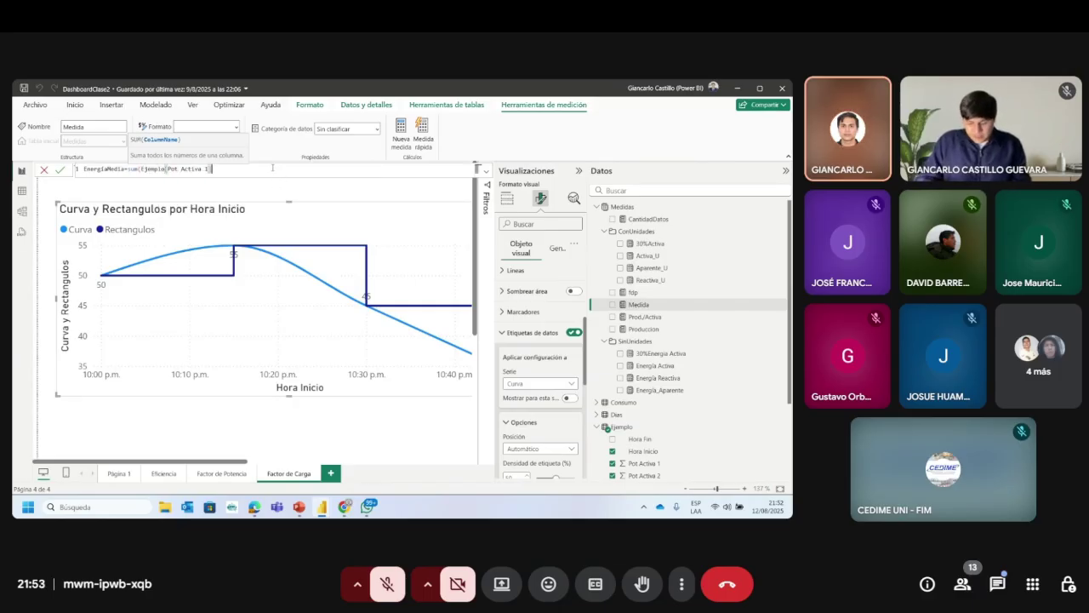
text()*0.25)
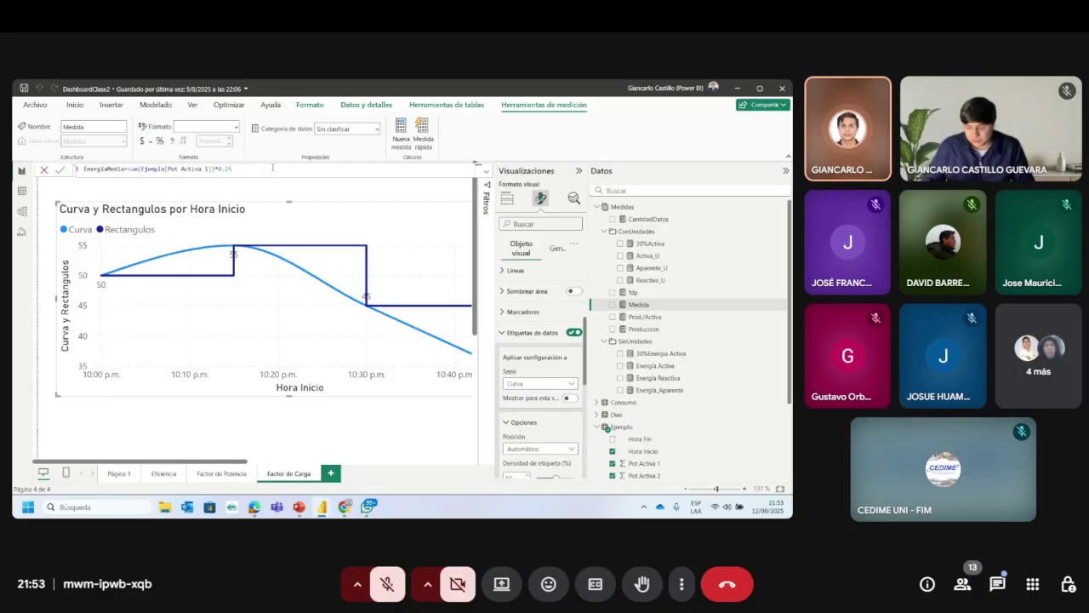
key(Return)
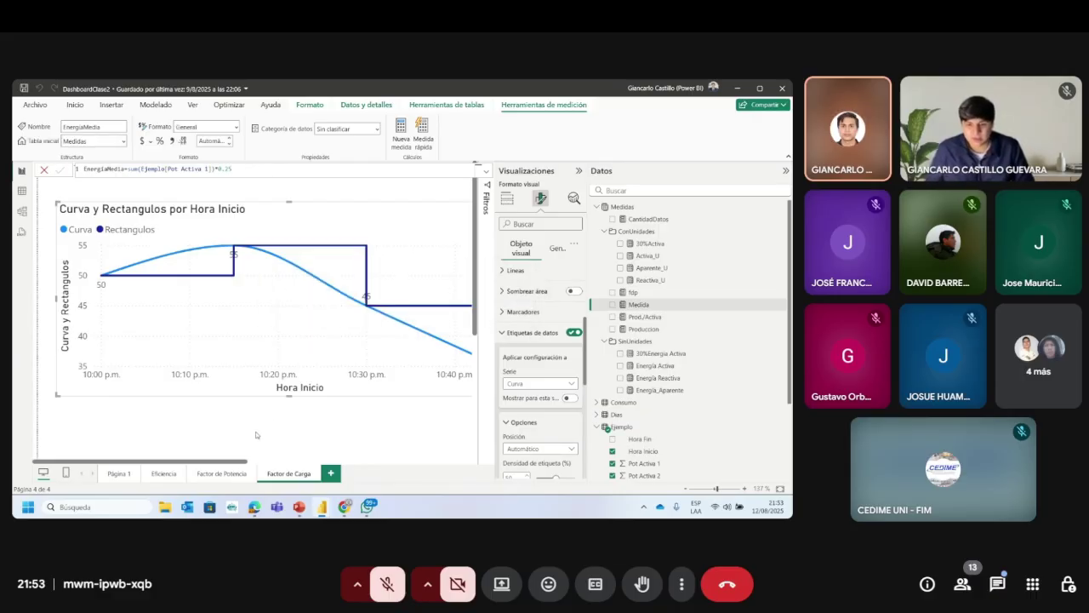
Step: Add a card visual to the Factor de Carga page that displays the EnergíaMedia measure
drag(212, 463, 295, 461)
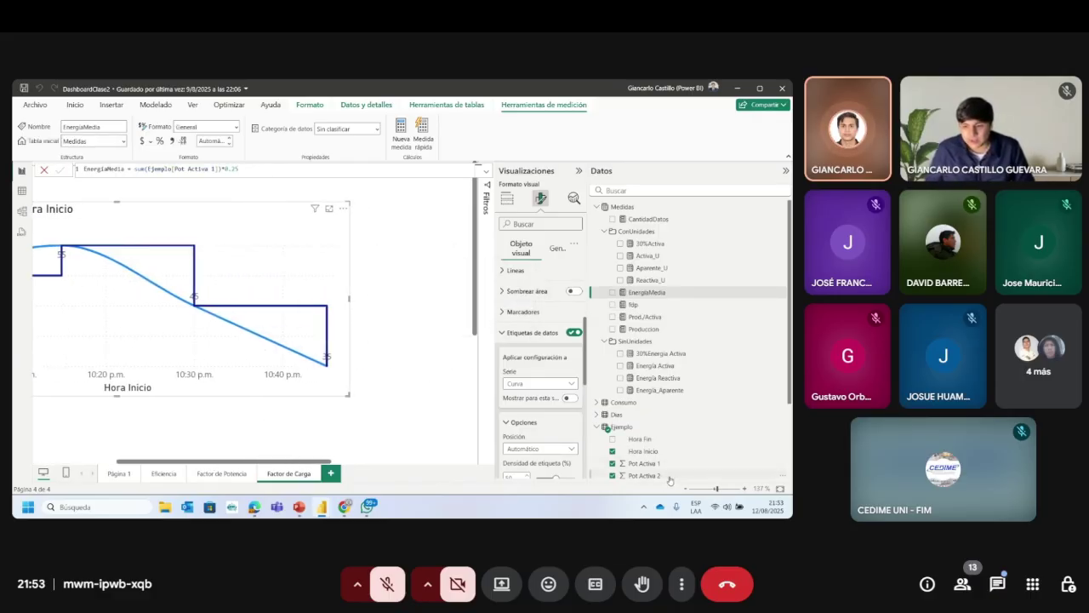
click(709, 491)
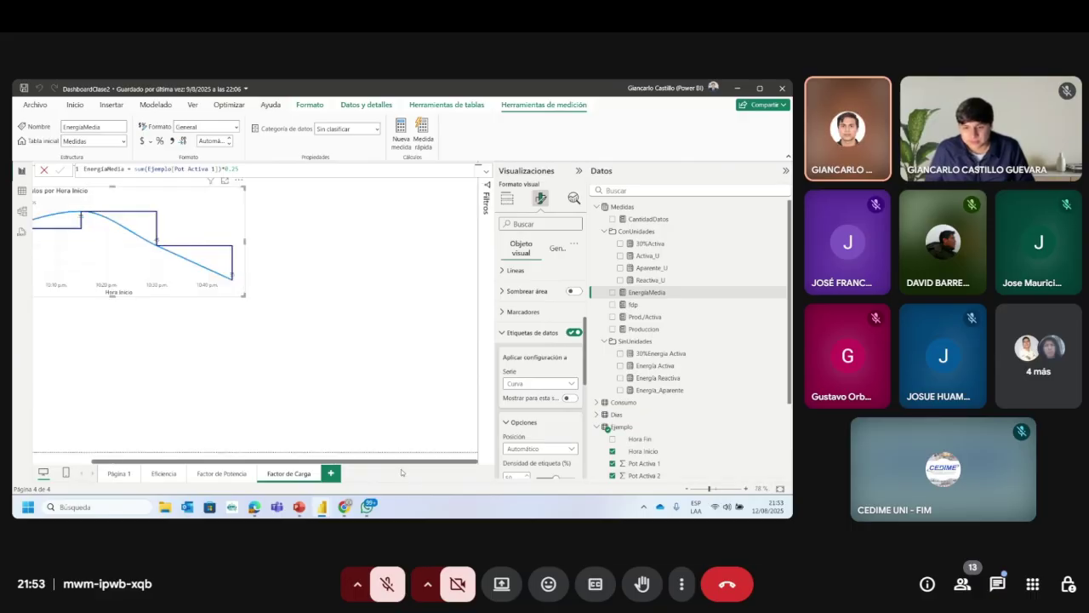
scroll(400, 466, left, 2)
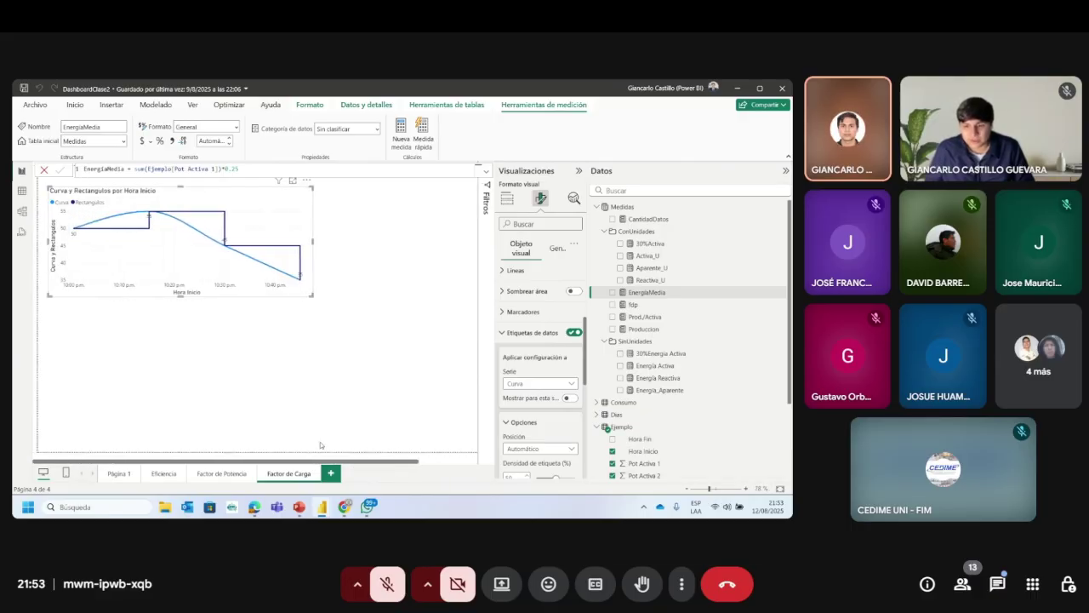
click(715, 490)
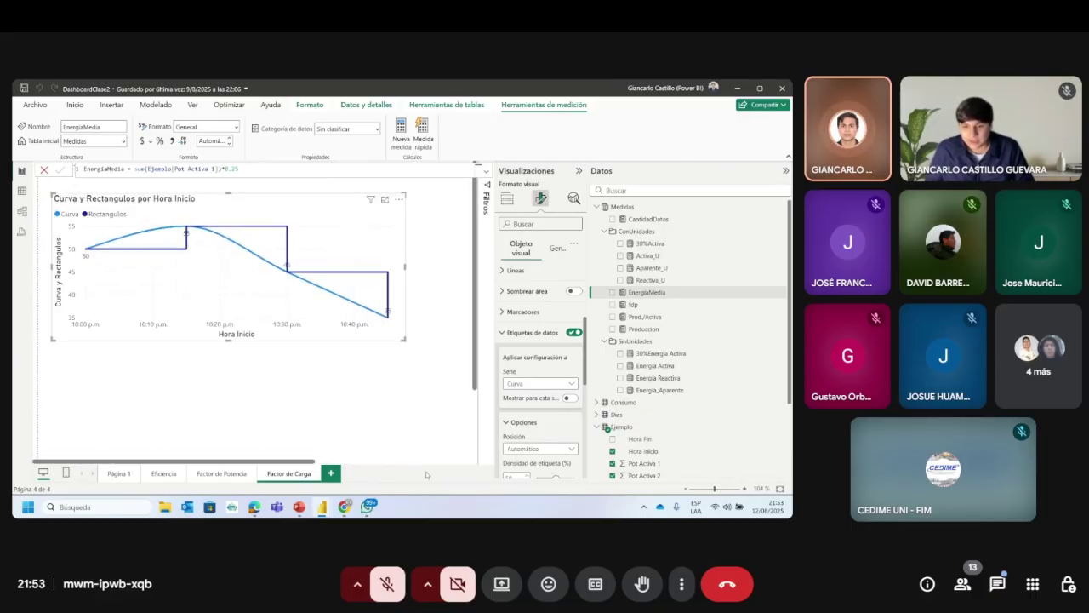
click(364, 377)
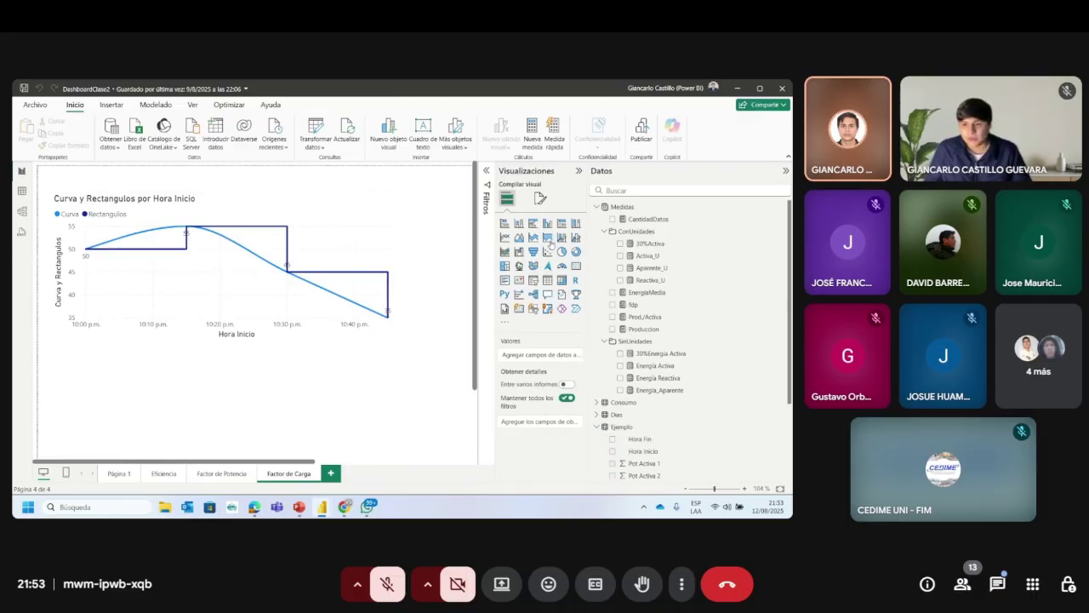
click(576, 265)
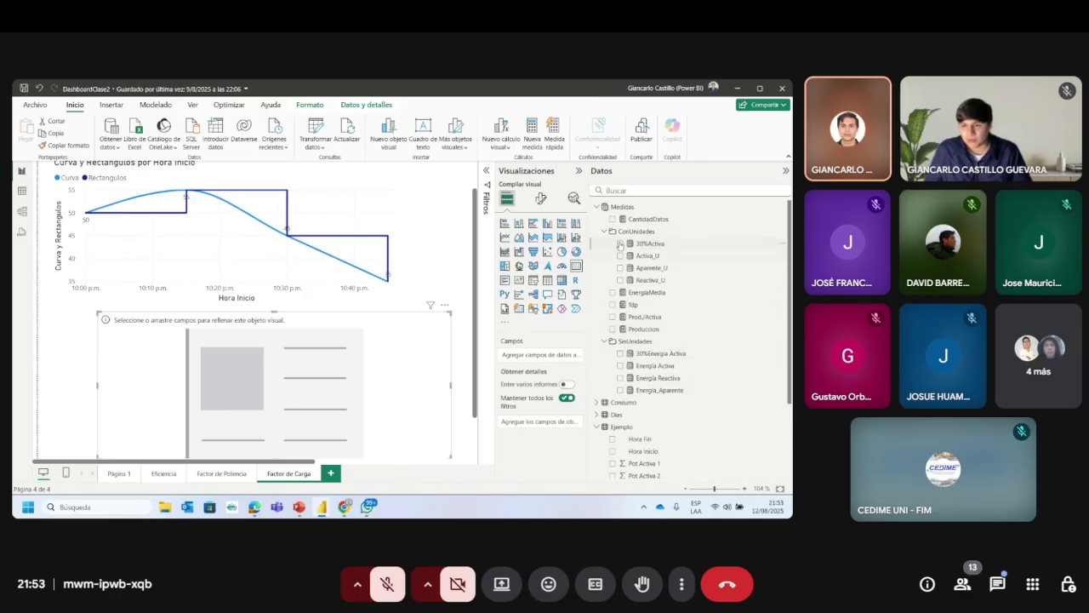
click(640, 219)
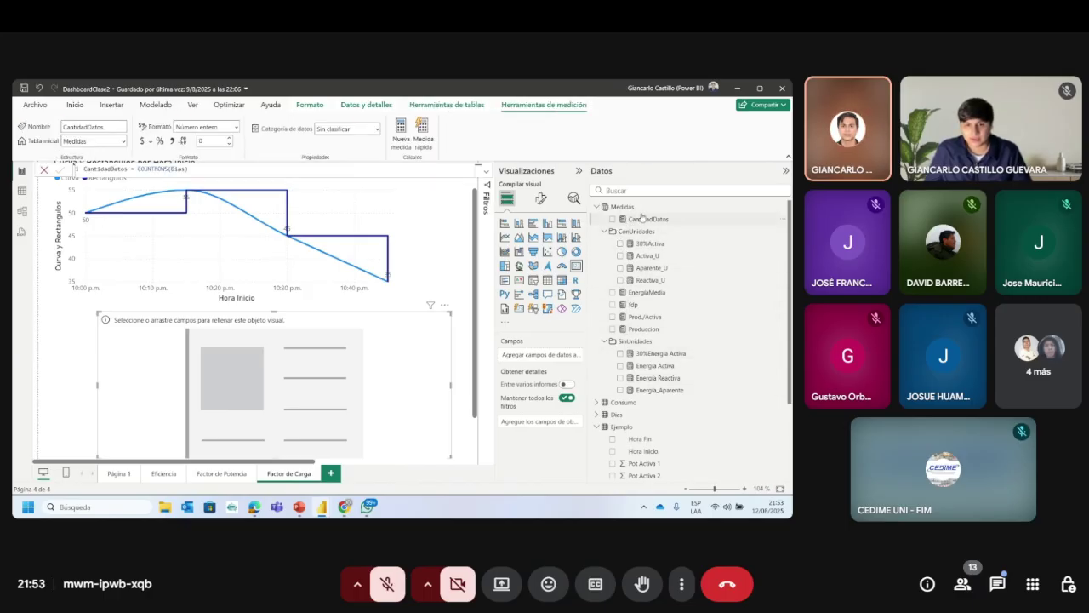
click(664, 293)
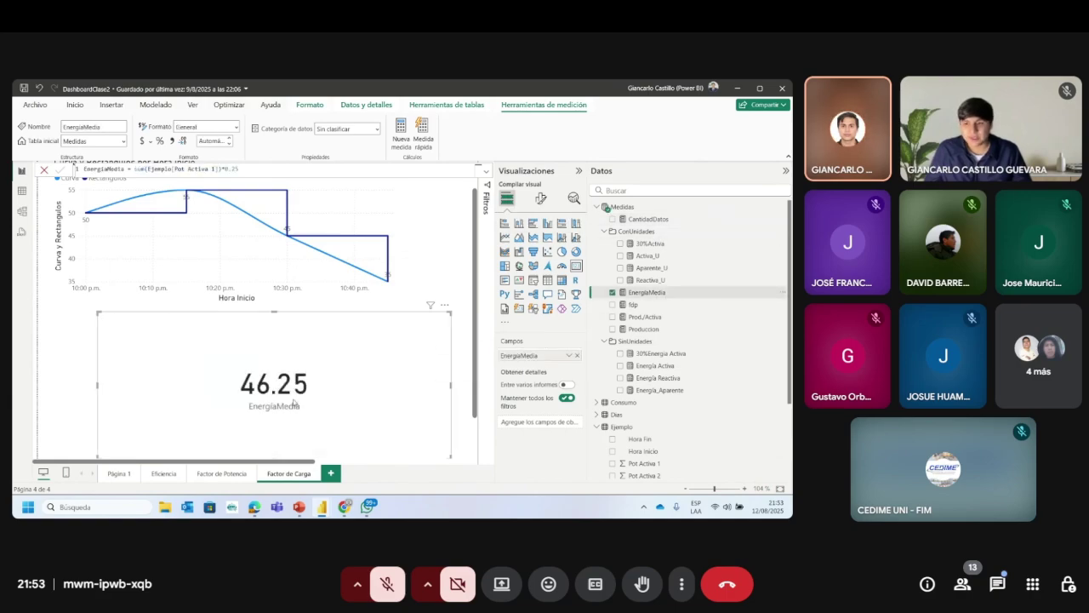
Step: Shrink the EnergíaMedia card to about half its width and place it to the right of the line chart
click(575, 172)
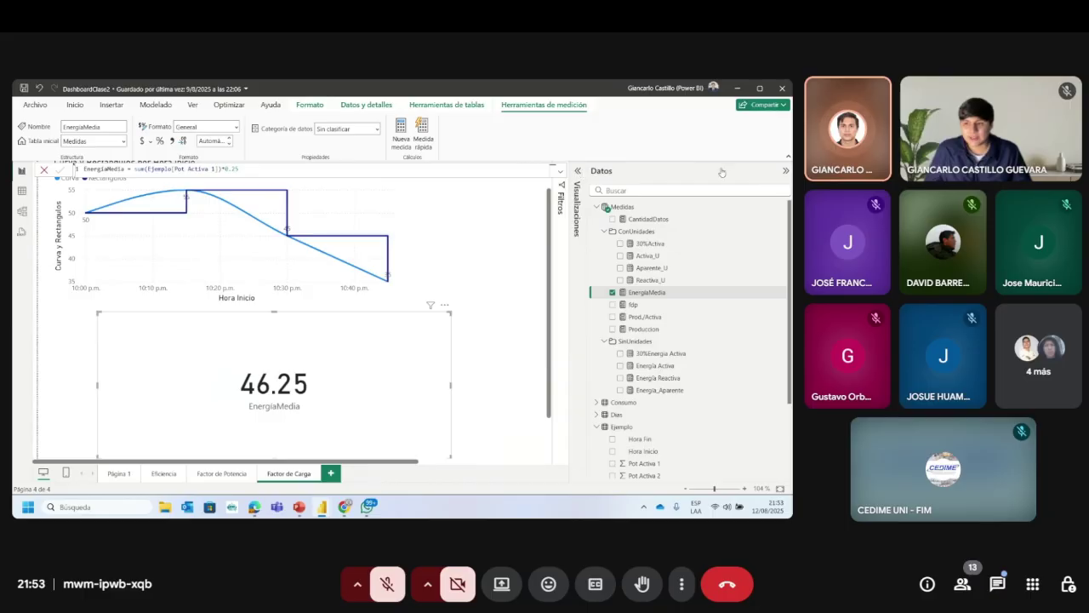
click(785, 171)
drag(272, 415, 537, 266)
drag(720, 344, 564, 306)
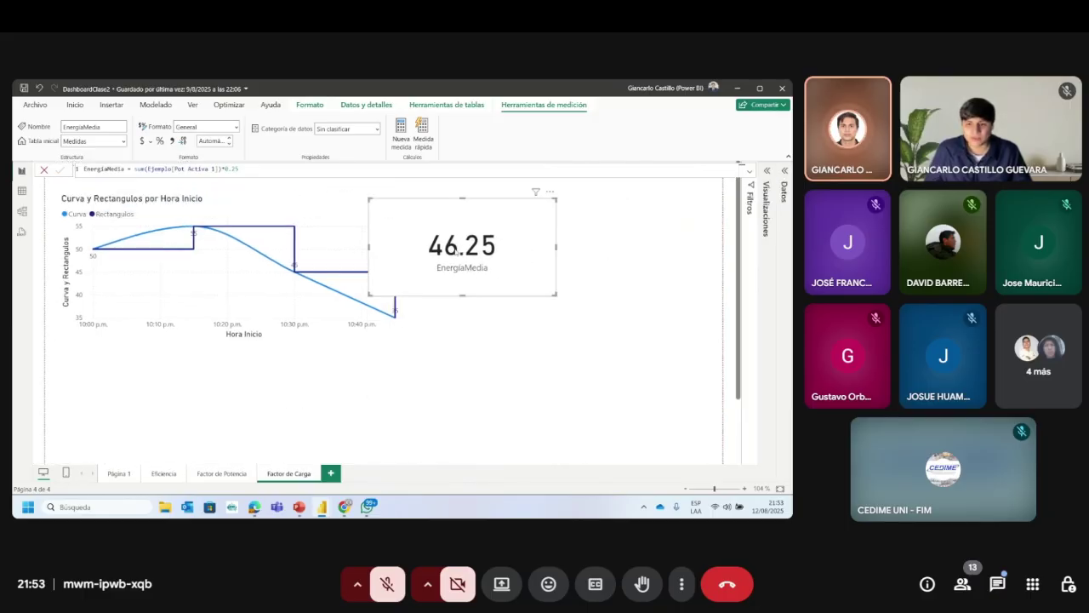
drag(459, 247, 534, 242)
Step: Duplicate the EnergíaMedia card and place the copy directly below the original
key(ctrl+c)
key(ctrl+v)
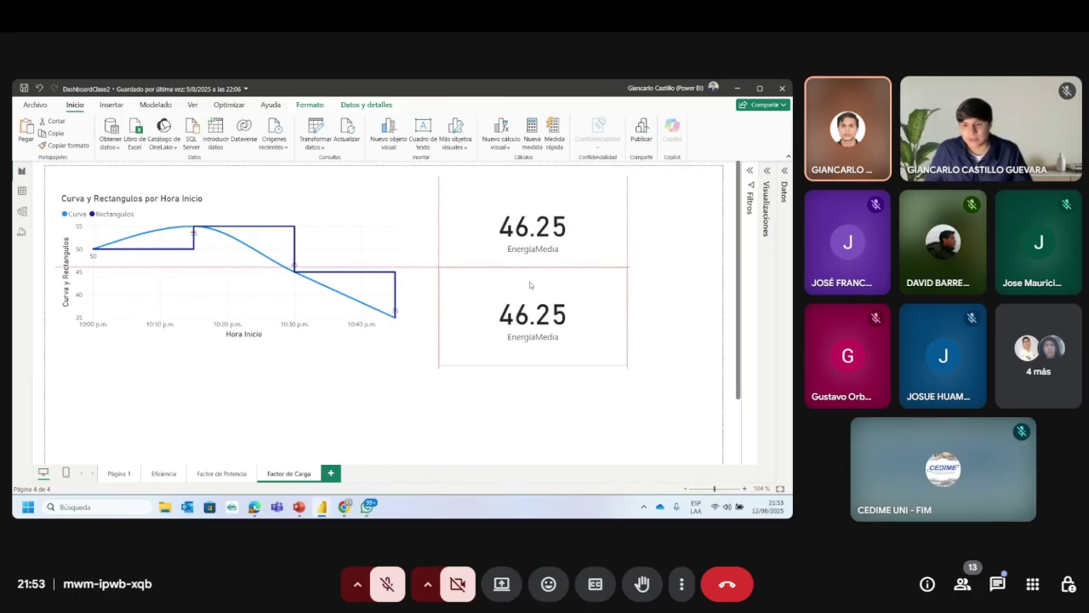
click(765, 171)
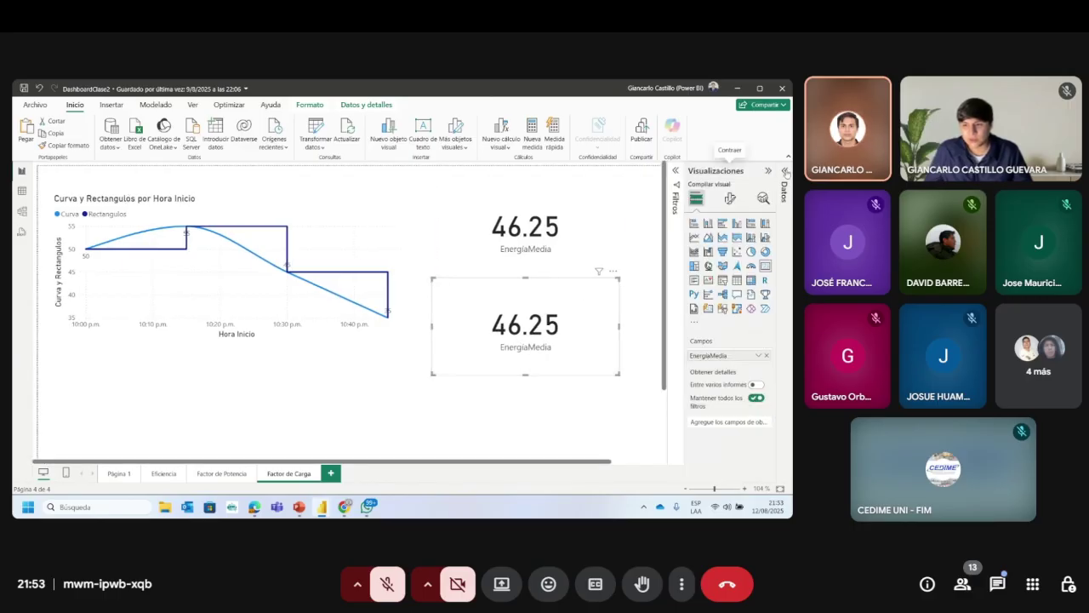
click(785, 171)
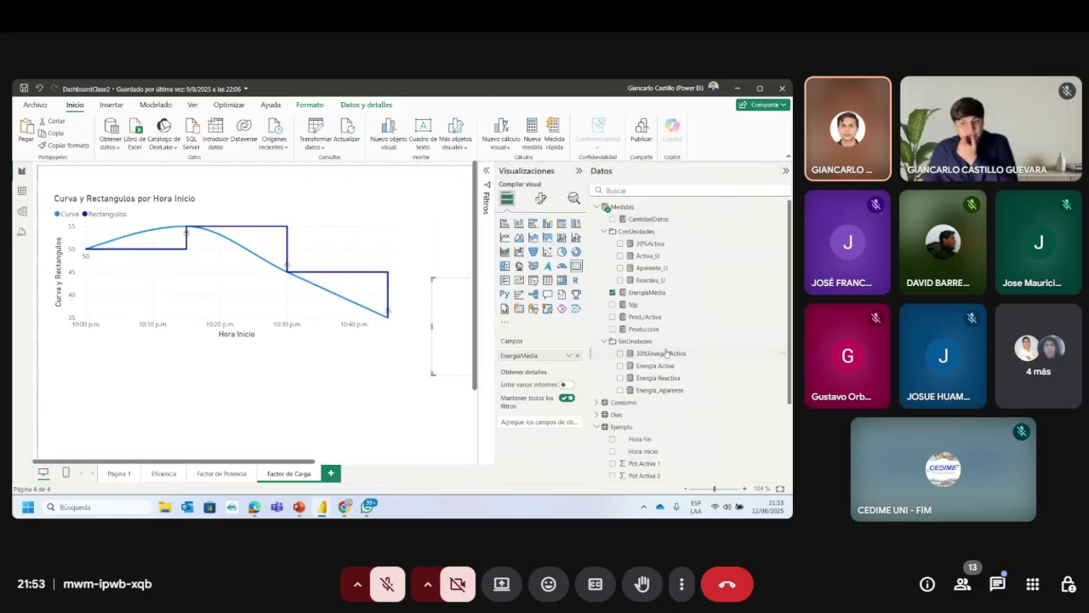
Step: Copy the unit-scaling code from the Reactiva_U measure and paste it into a new measure in the ConUnidades folder
click(643, 303)
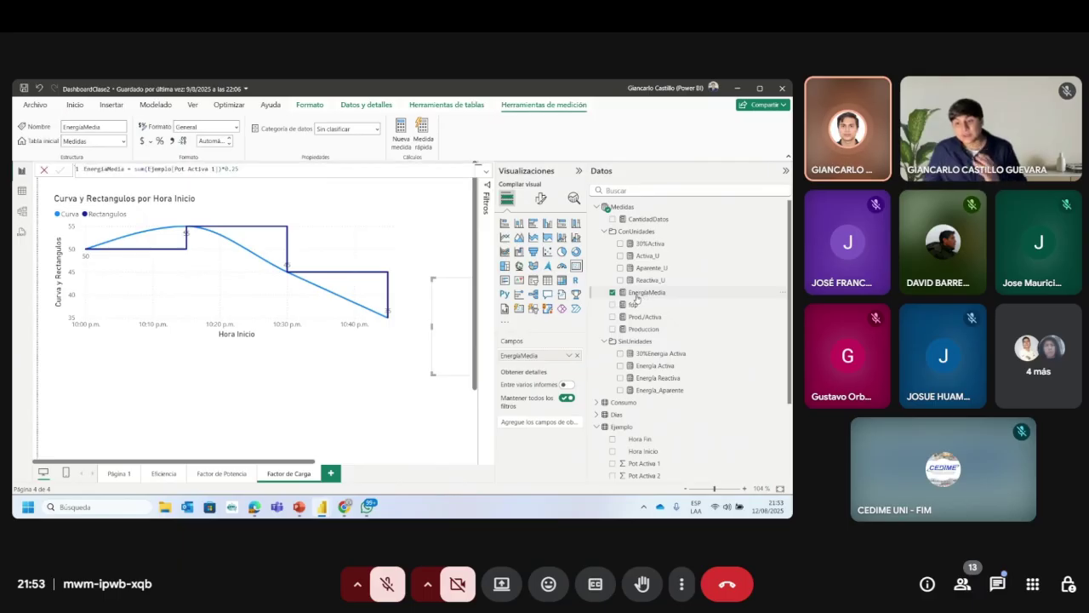
click(650, 280)
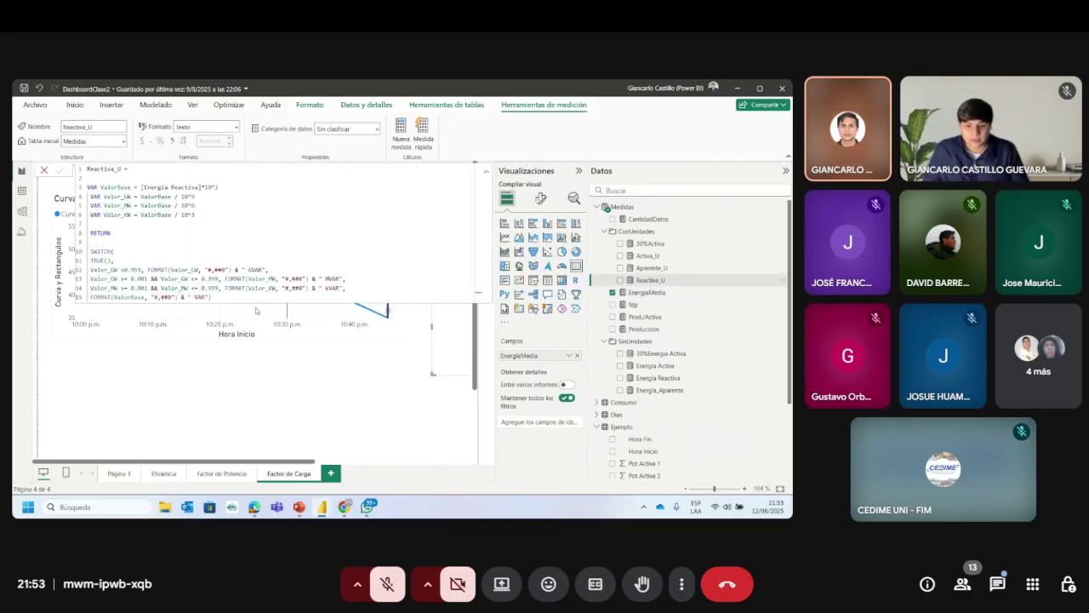
drag(250, 300, 64, 194)
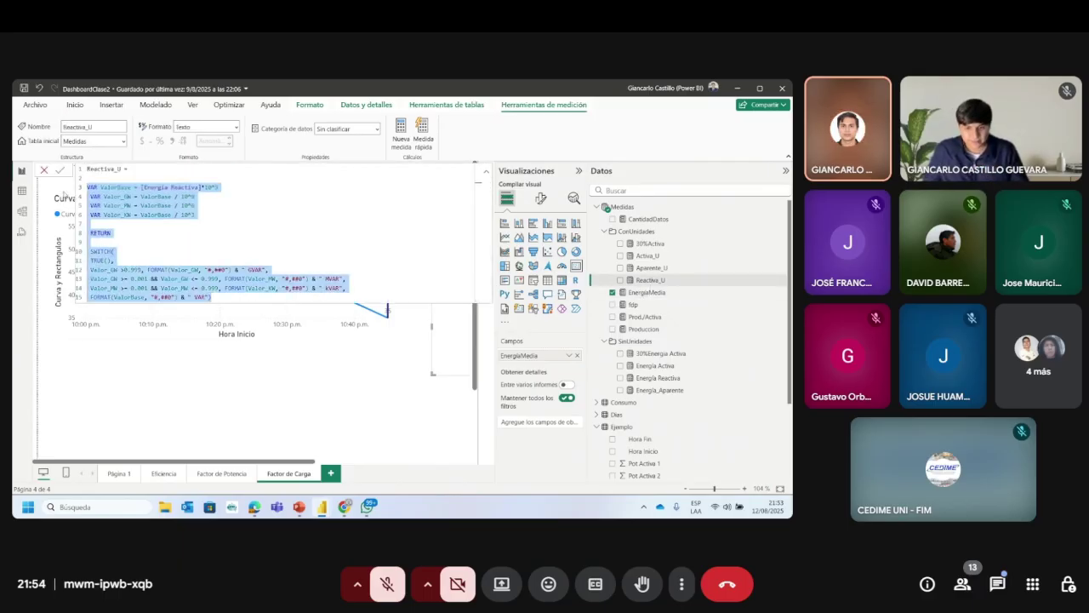
click(300, 356)
scroll(313, 459, down, 3)
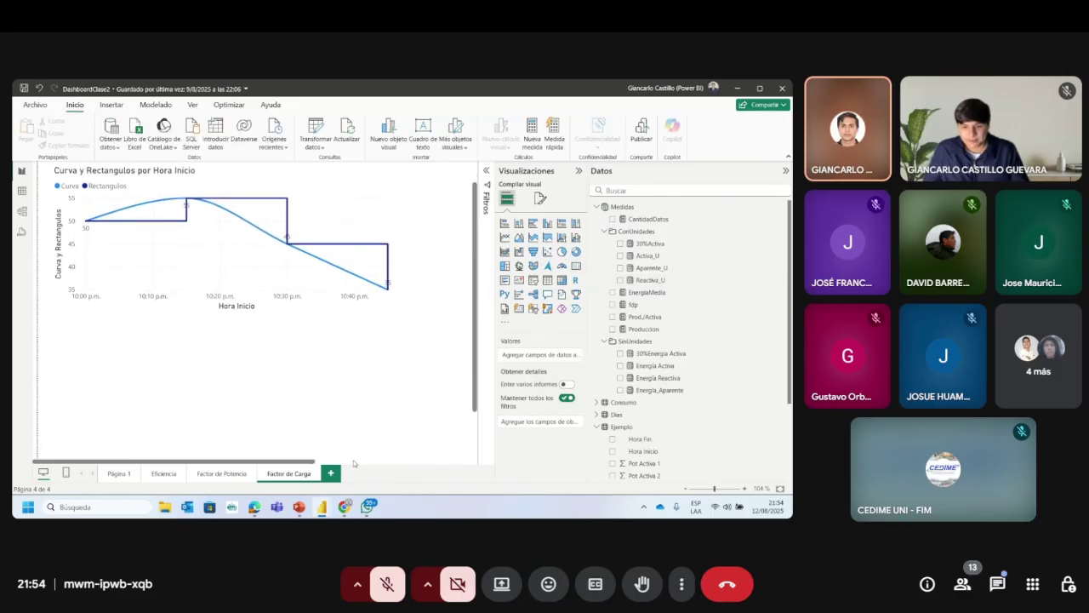
scroll(447, 462, right, 3)
scroll(389, 423, up, 1)
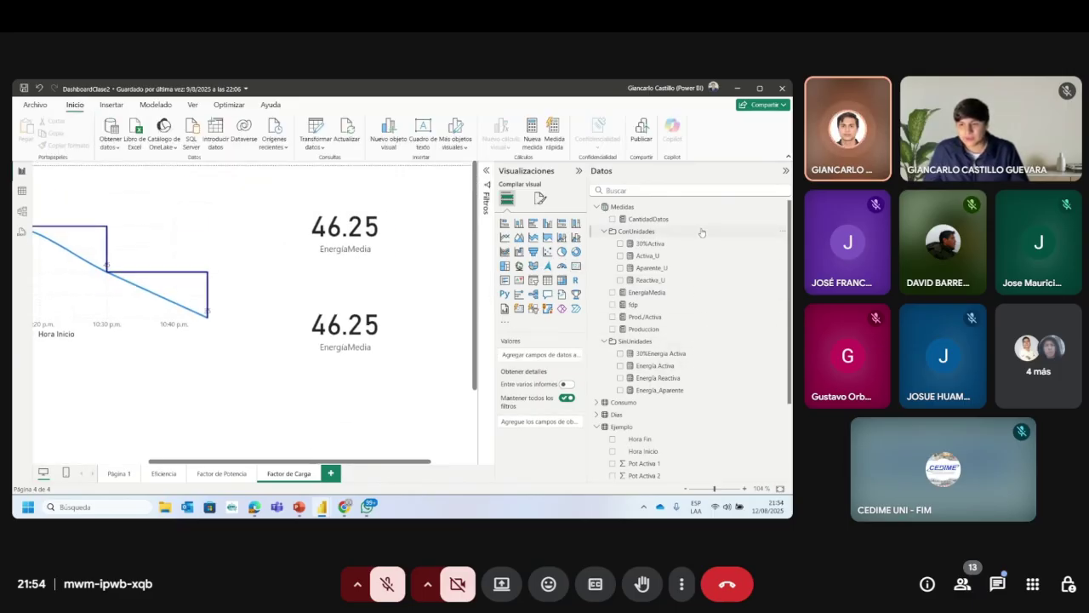
click(781, 232)
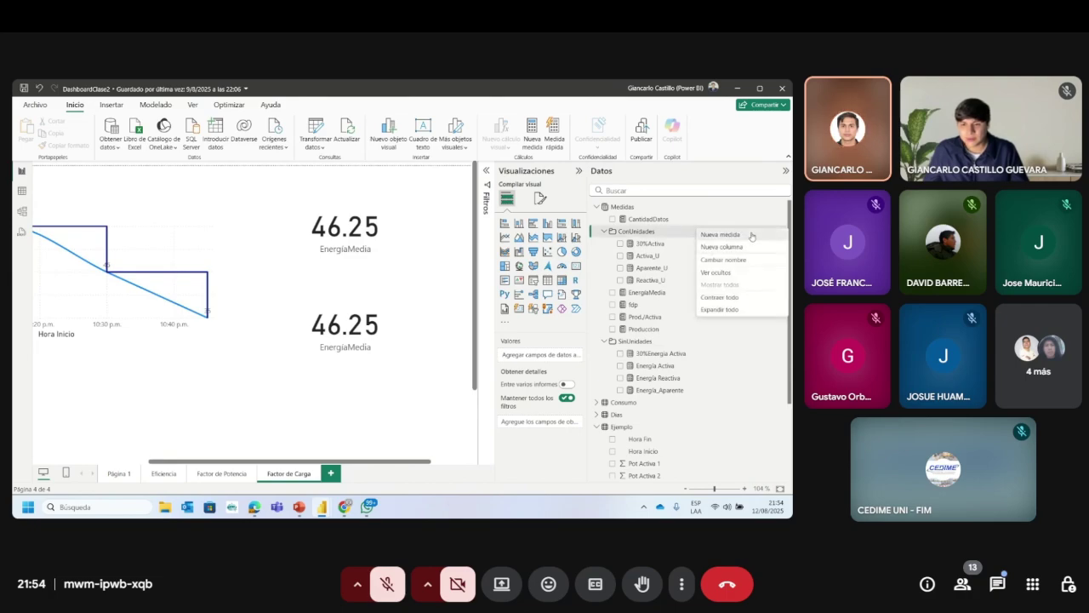
click(721, 234)
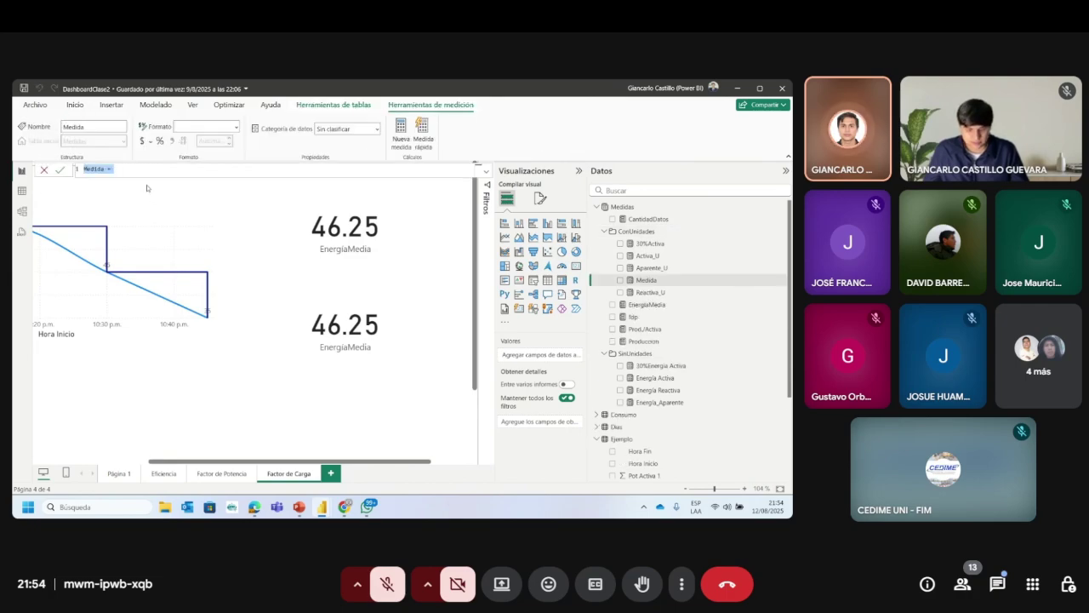
key(ctrl+v)
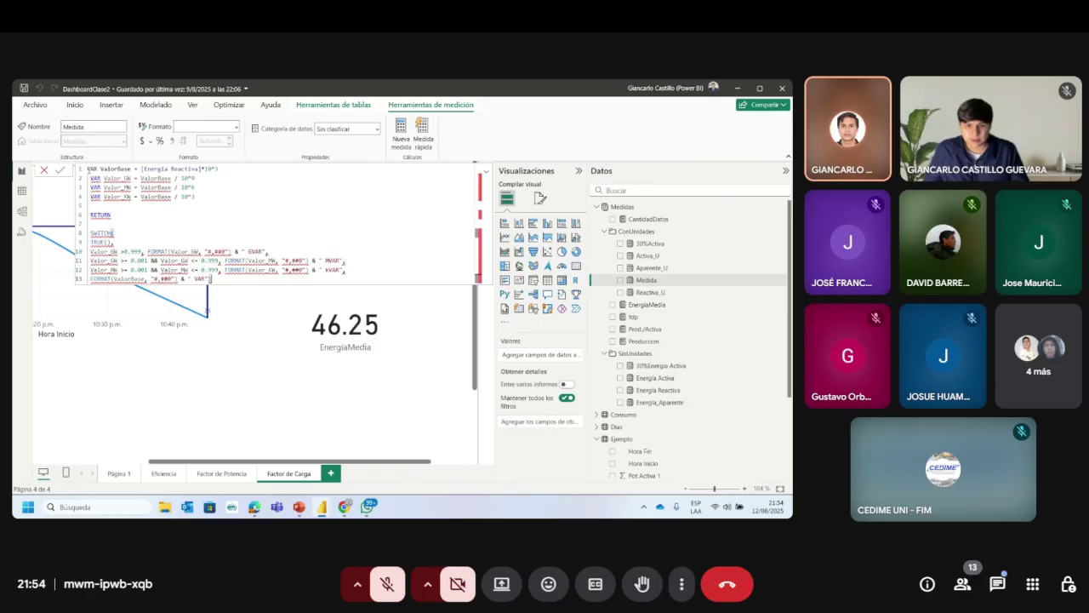
Step: Name the new measure by adding EnergíaMedia_U= and a blank line above the pasted code
click(87, 169)
key(Return)
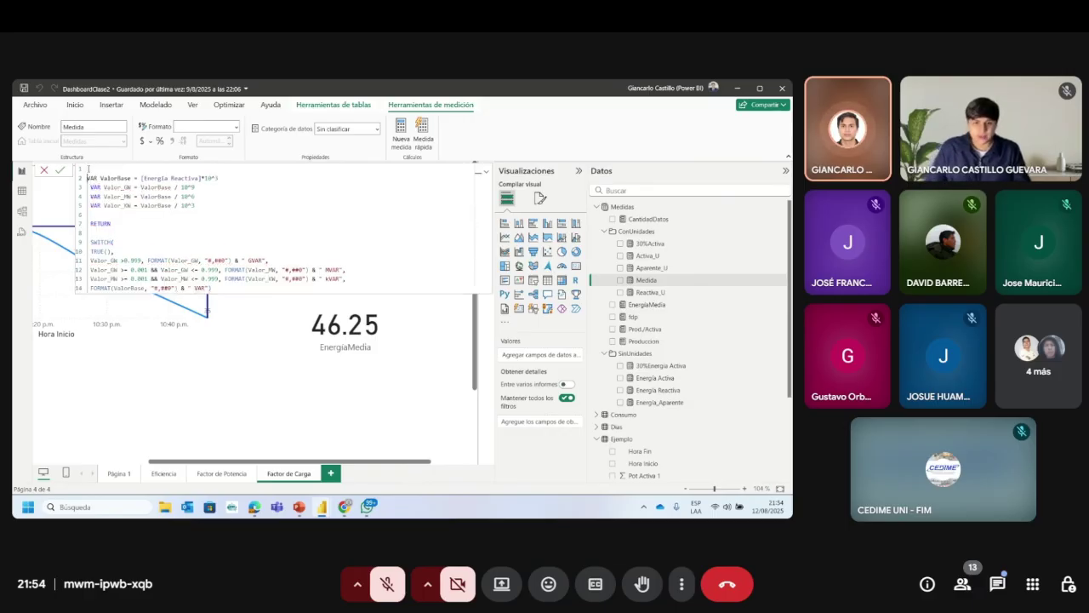
key(Return)
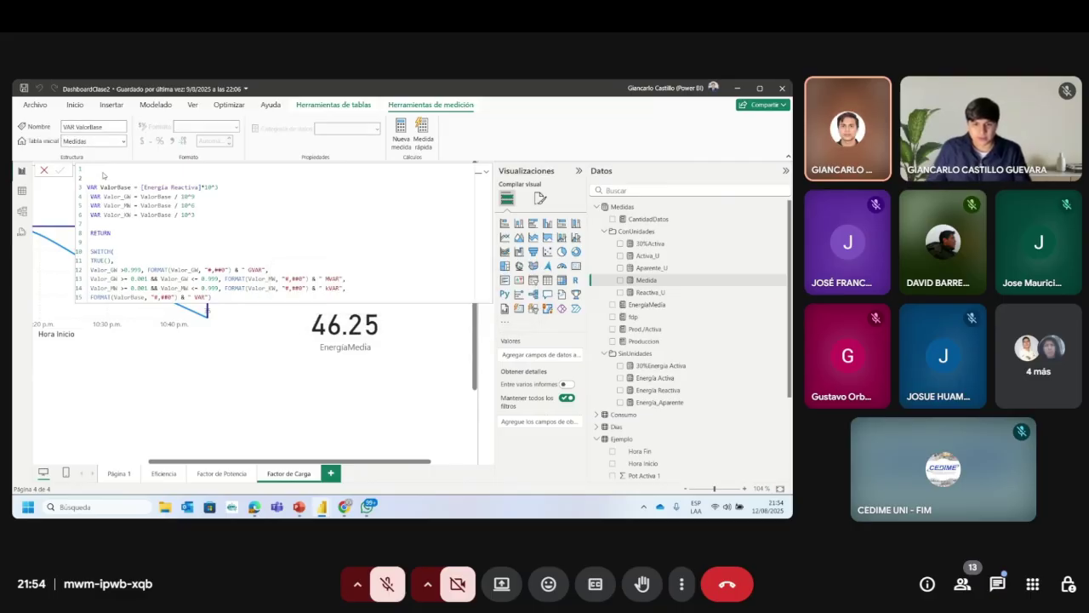
key(Return)
key(Return)
key(Return)
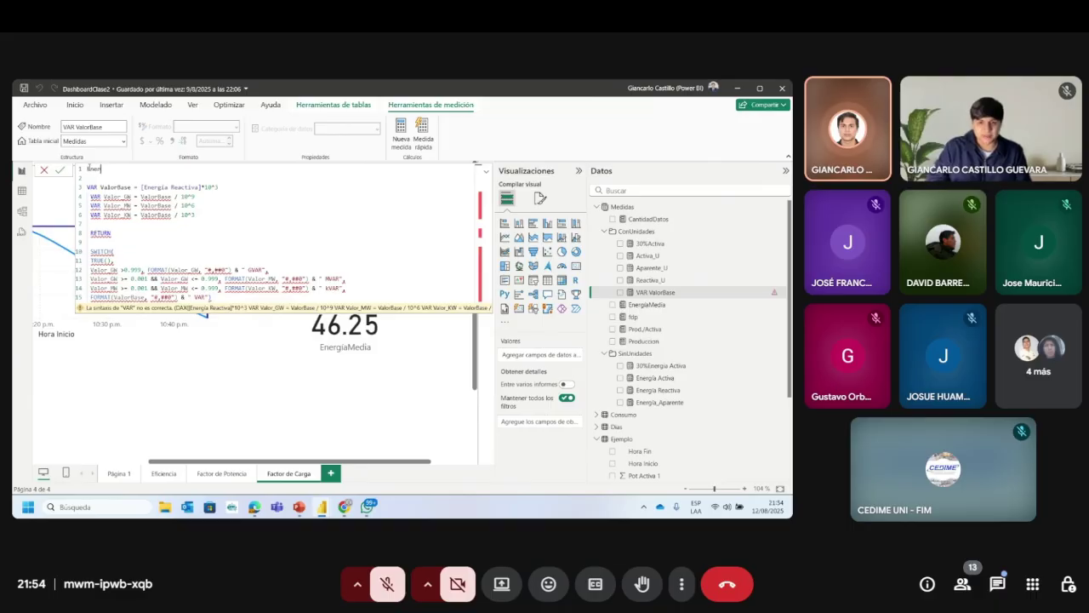
text(dia_)
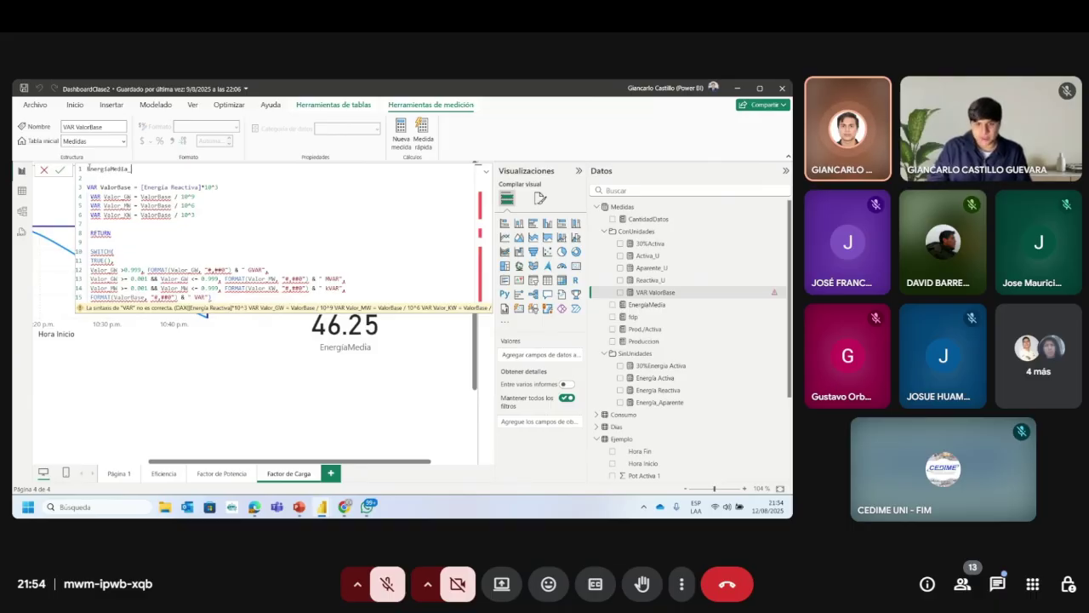
text(U=)
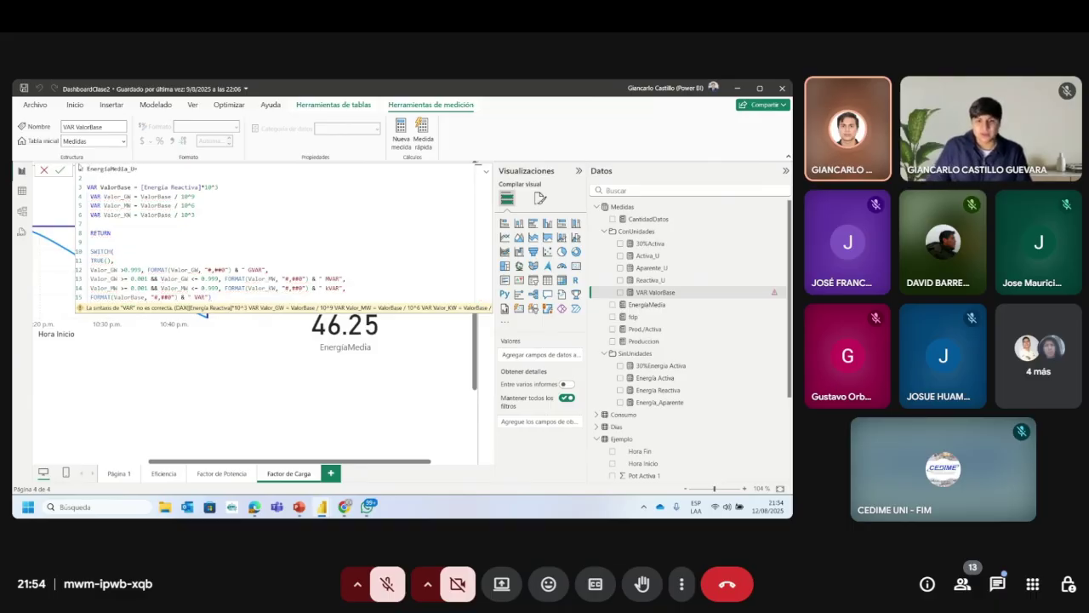
Step: Set the ValorBase variable of EnergíaMedia_U to [EnergíaMedia]*10^3 and commit the measure
double_click(196, 187)
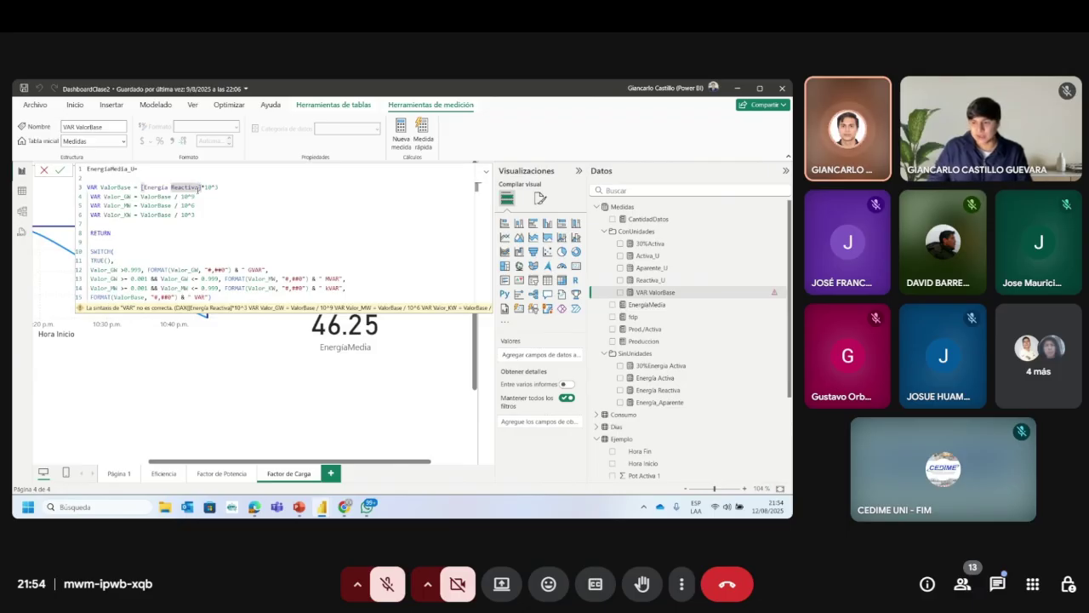
key(BackSpace)
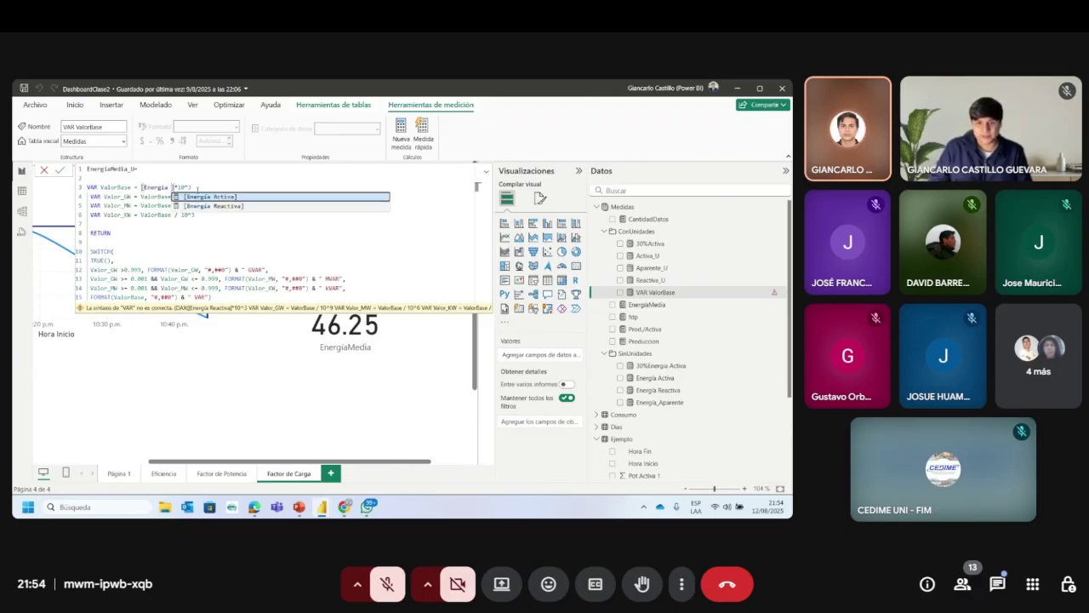
key(BackSpace)
key(BackSpace)
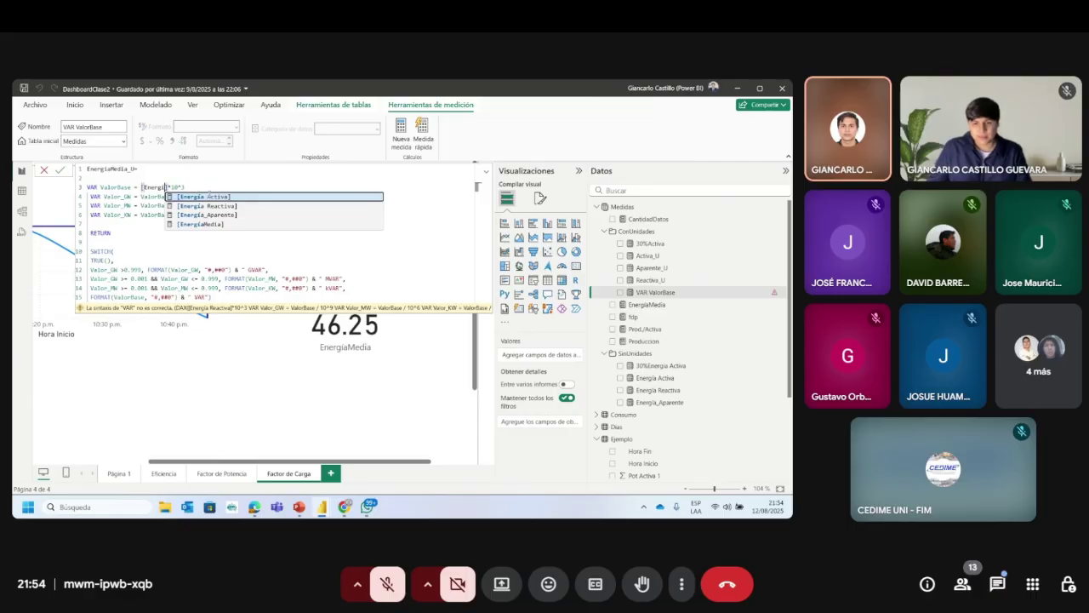
click(213, 224)
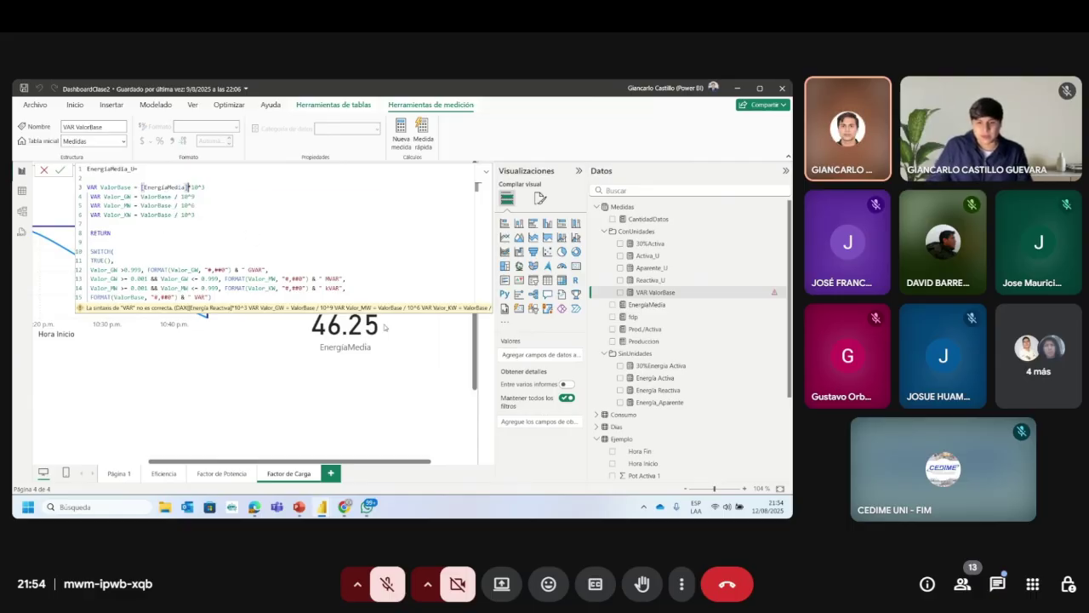
key(Return)
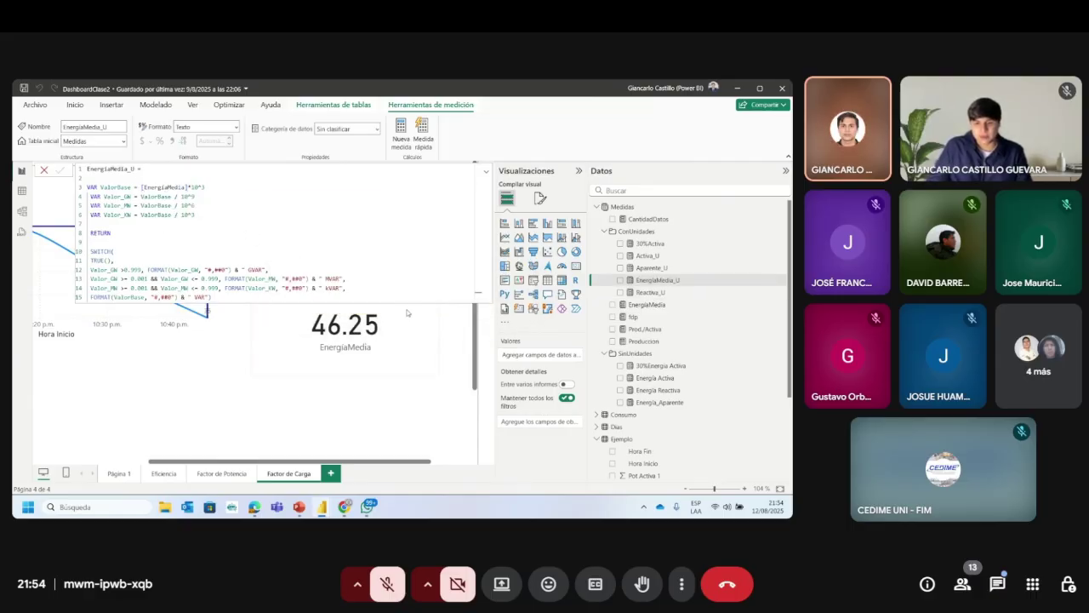
Step: Replace the EnergíaMedia field in the lower card with the EnergíaMedia_U measure
click(434, 317)
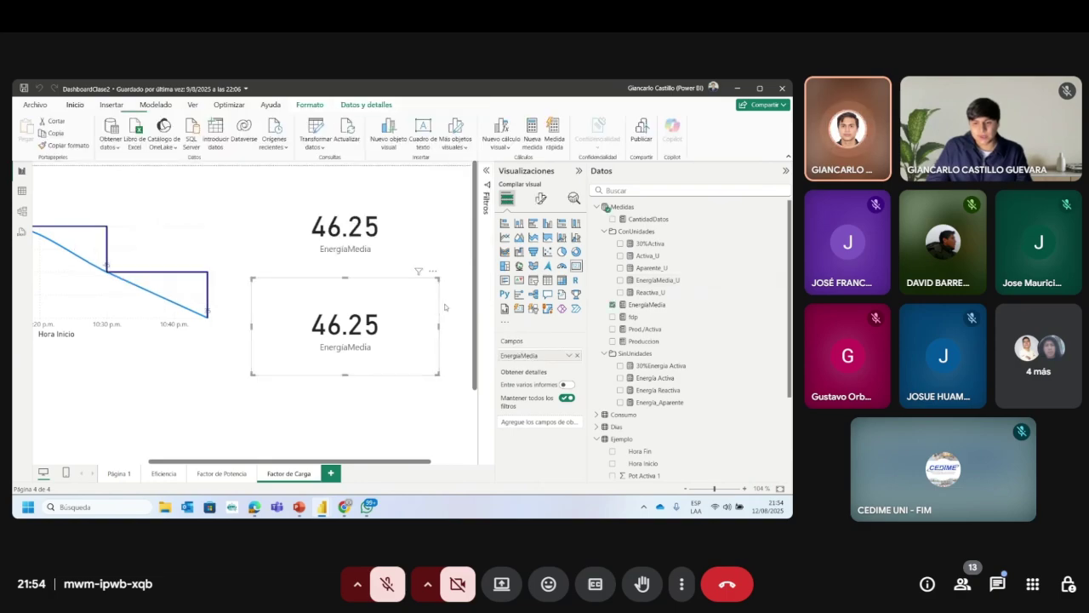
click(613, 304)
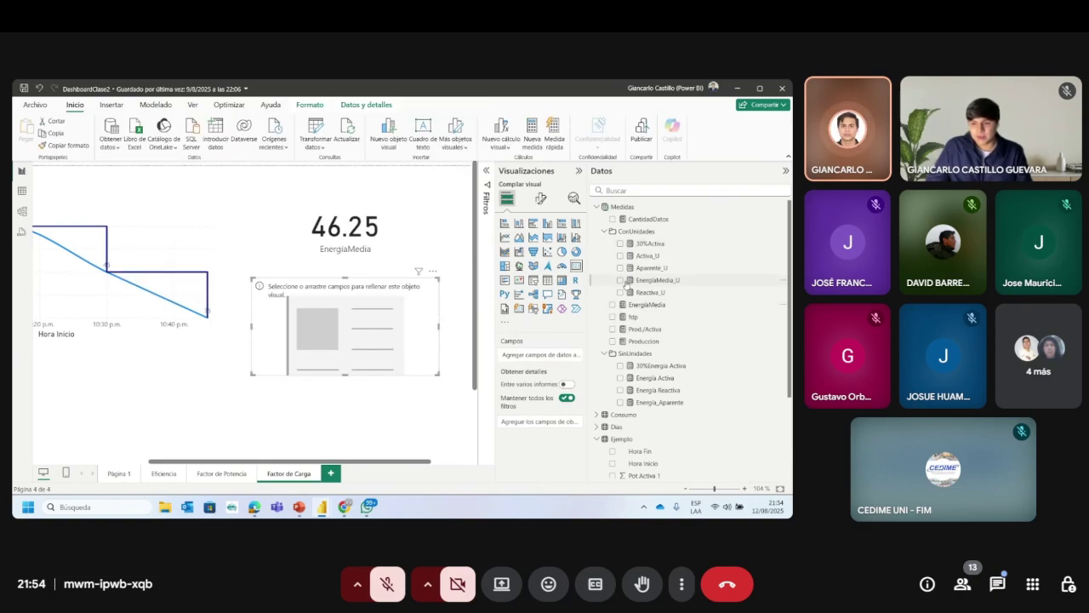
click(620, 280)
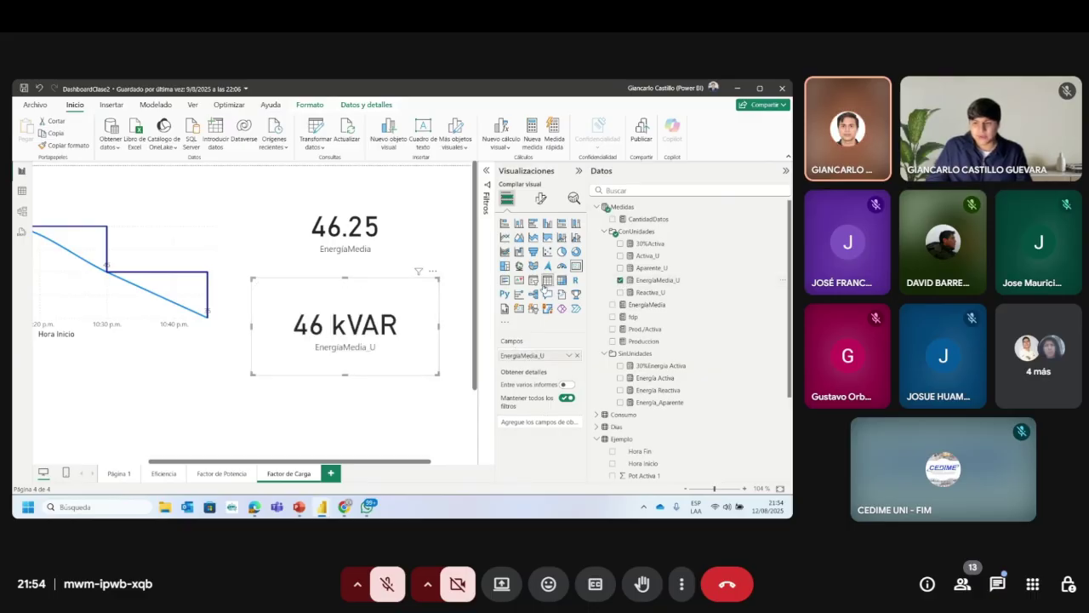
Step: Change the unit labels in the EnergíaMedia_U formula to GW, MW, kW and W
click(670, 281)
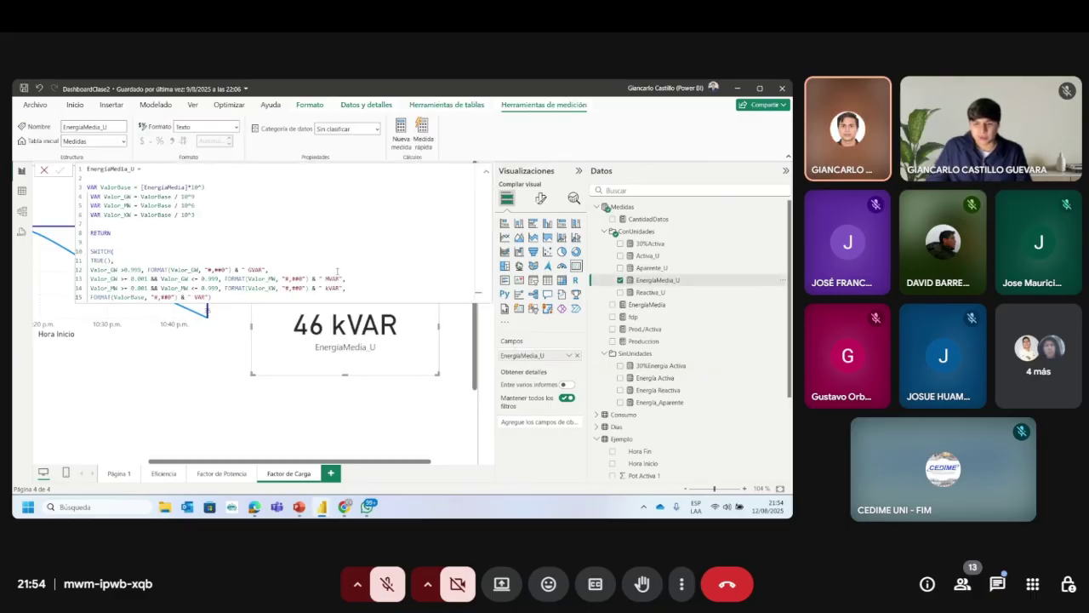
click(263, 268)
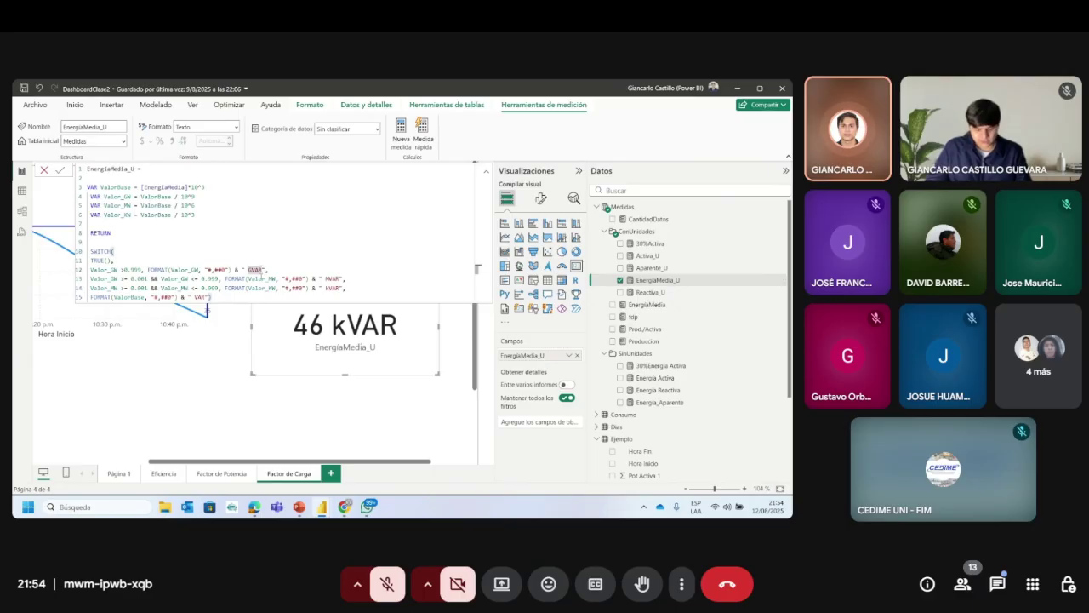
key(BackSpace)
key(BackSpace)
text(")
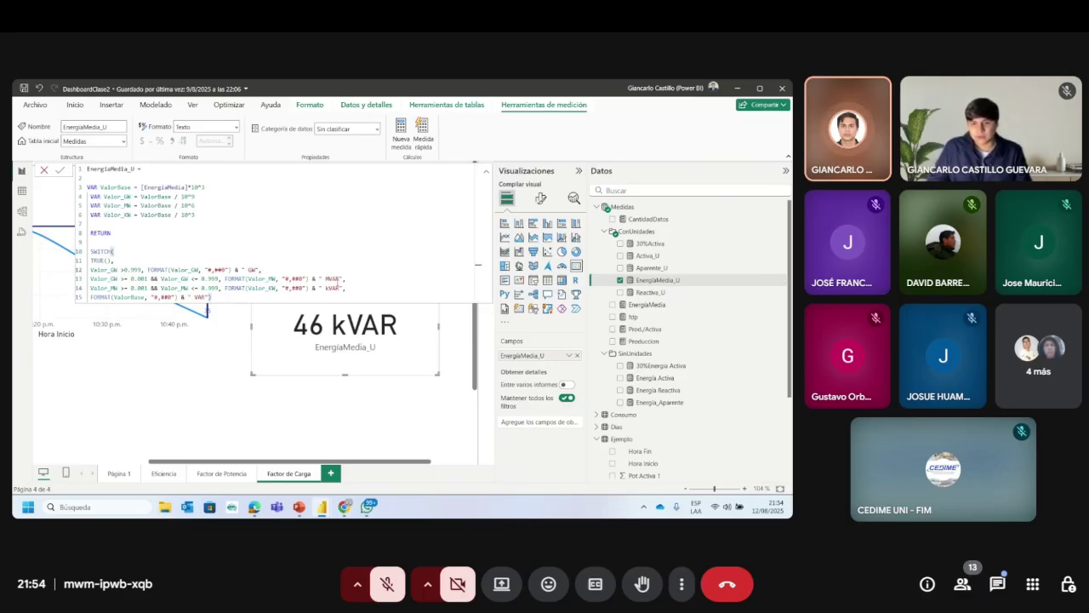
double_click(333, 278)
text(MW)
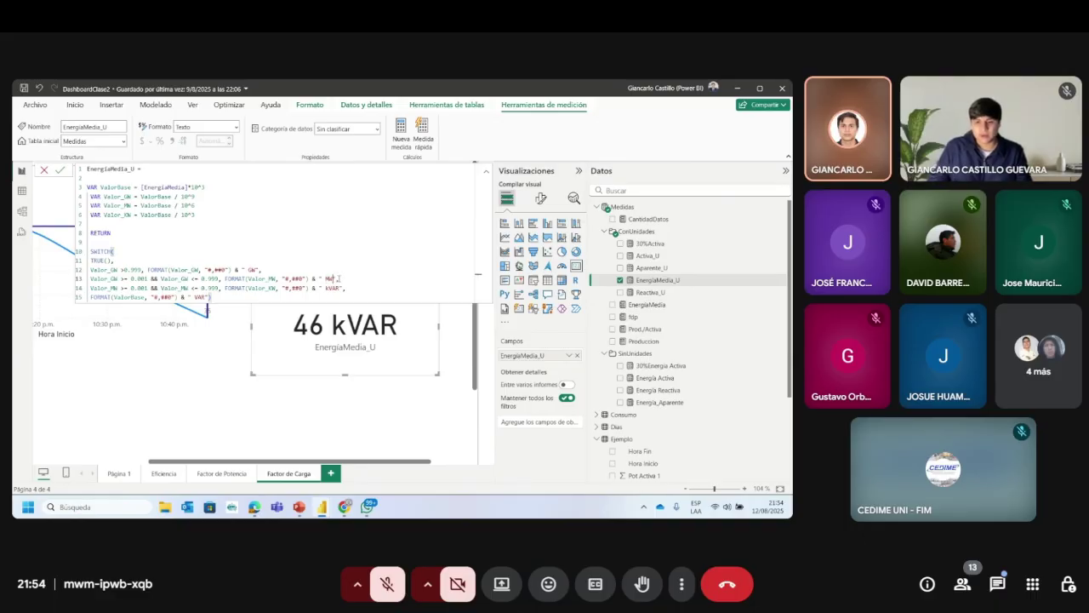
key(BackSpace)
key(BackSpace)
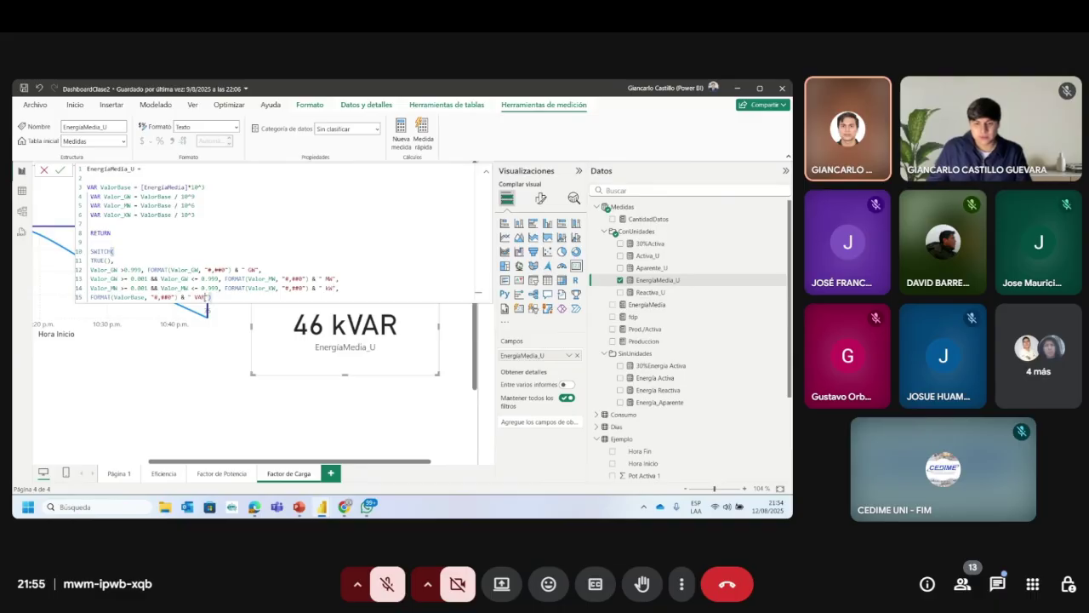
double_click(201, 297)
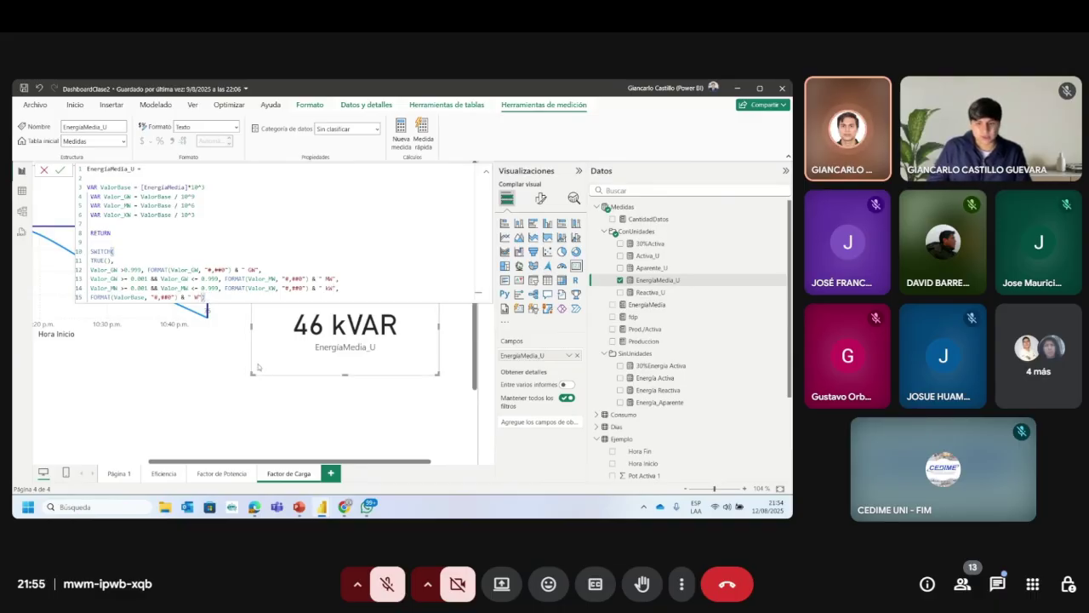
key(Return)
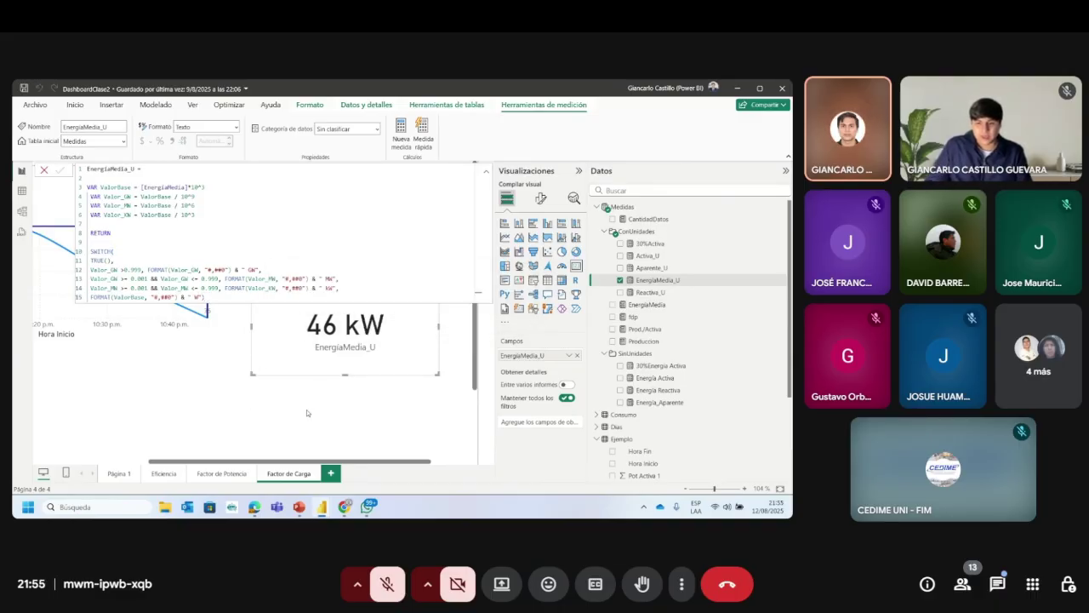
Step: Move the EnergíaMedia_U card slightly up and change its measure's unit labels to GWh, MWh and kWh
click(307, 409)
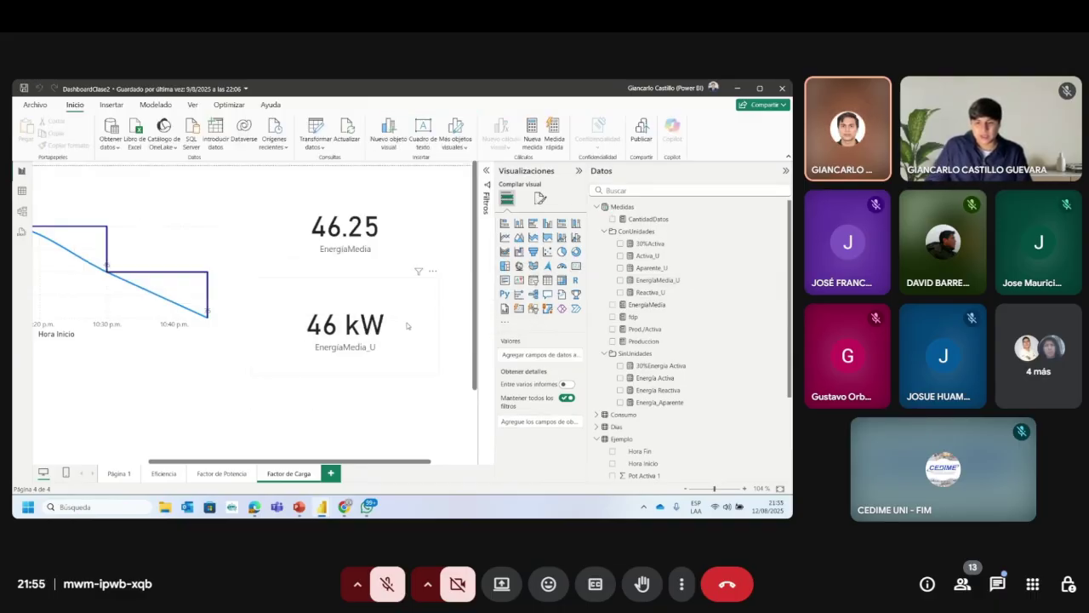
click(364, 320)
click(672, 282)
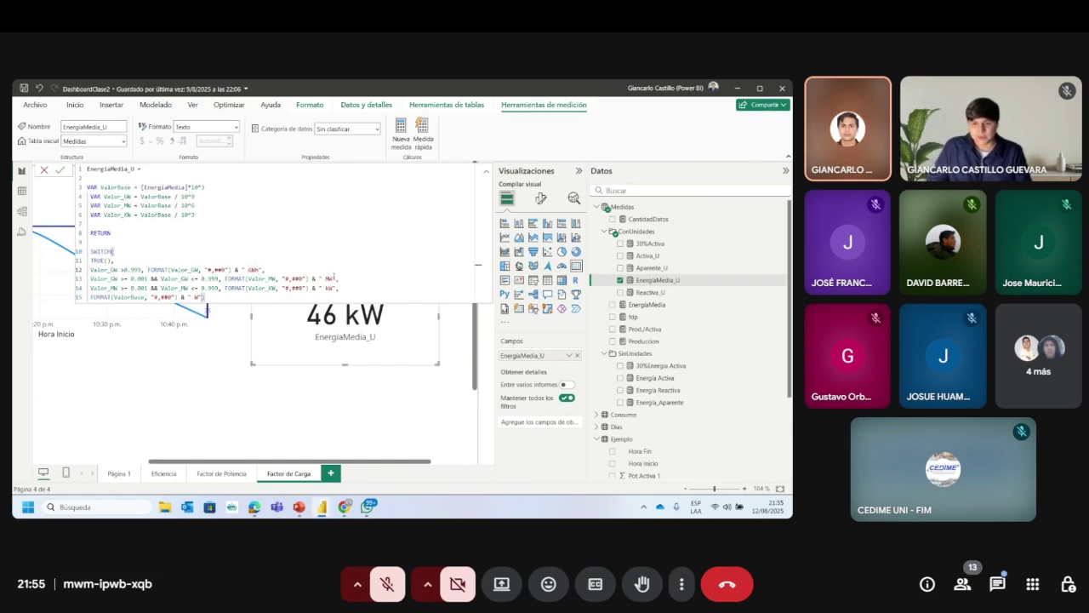
click(333, 278)
text(h)
click(334, 288)
text(h)
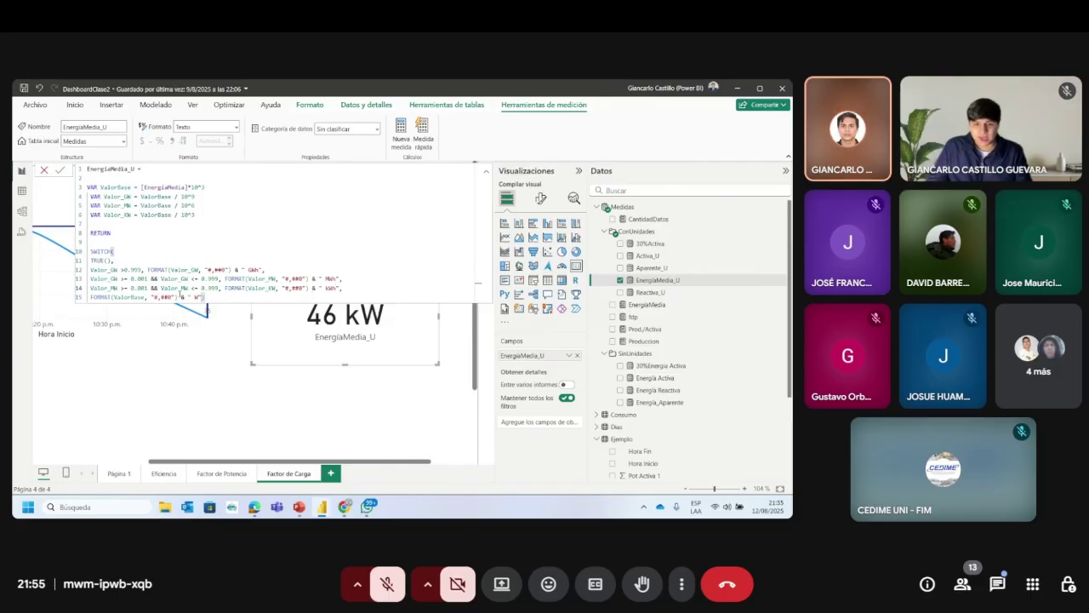
key(Return)
click(219, 356)
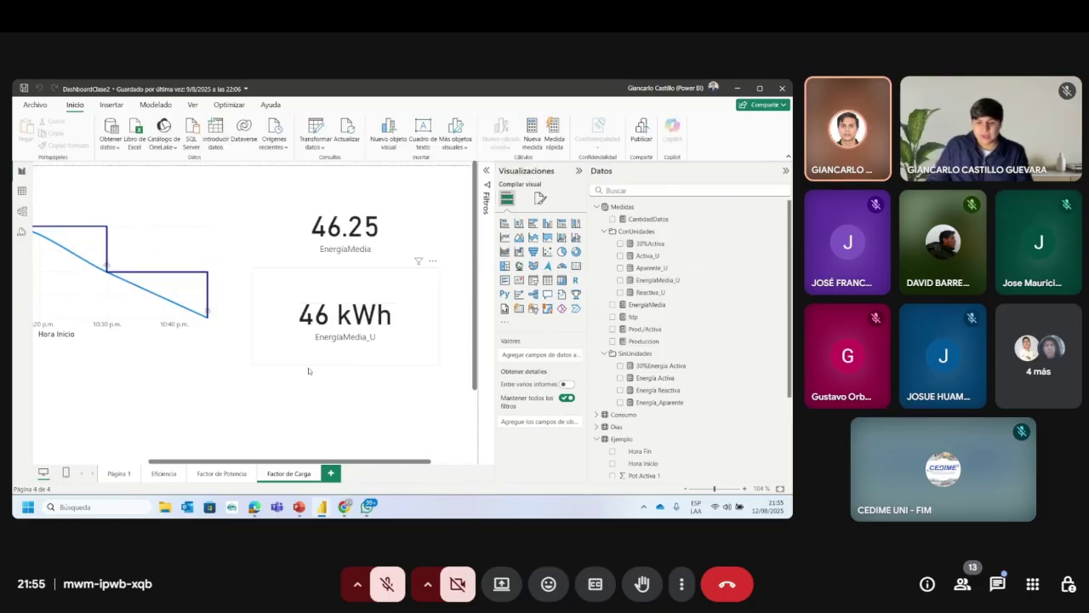
scroll(378, 461, left, 3)
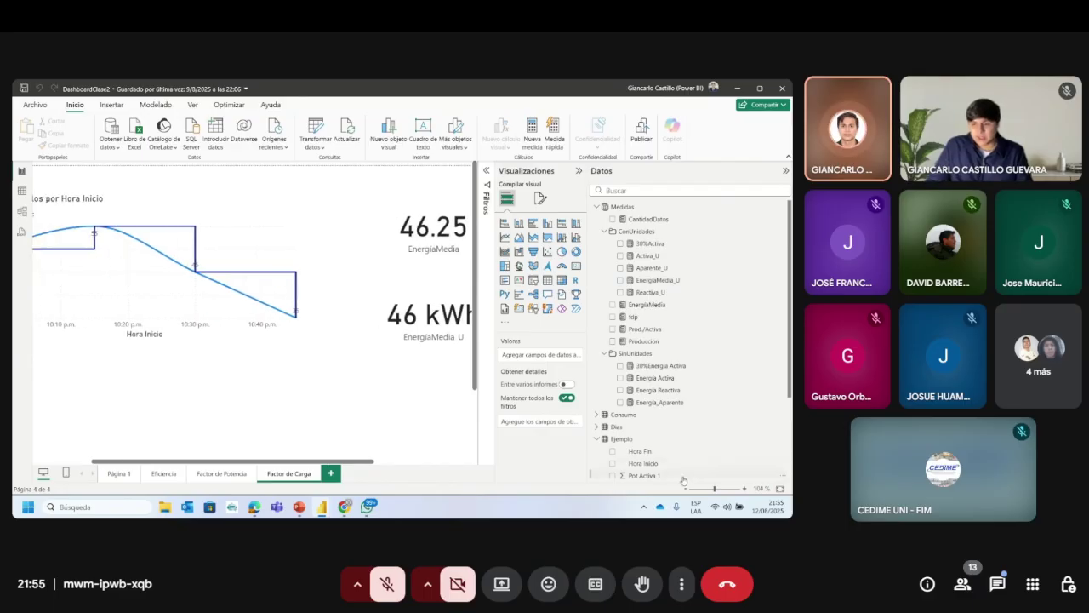
drag(707, 494, 718, 491)
drag(269, 464, 426, 459)
scroll(391, 395, down, 2)
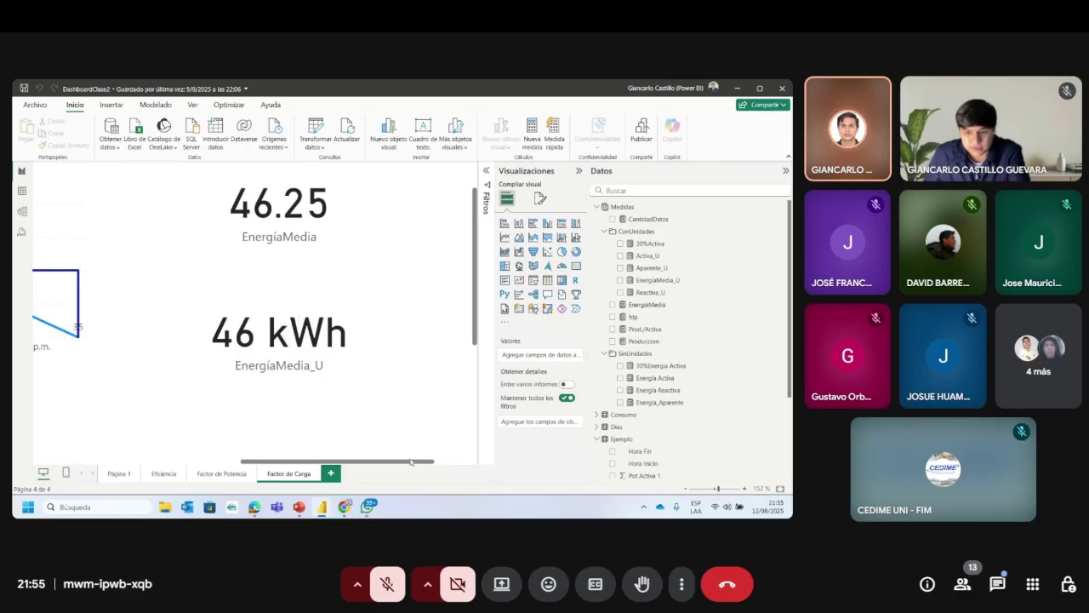
drag(410, 461, 208, 455)
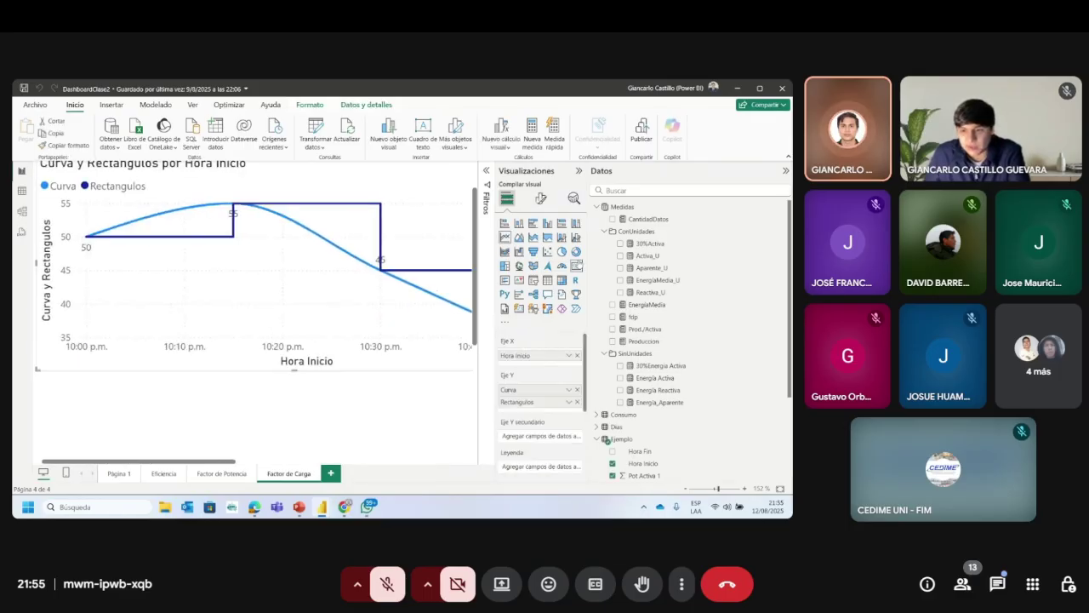
Step: Add a constant Y-axis line at 46 to the Curva y Rectangulos chart
click(574, 198)
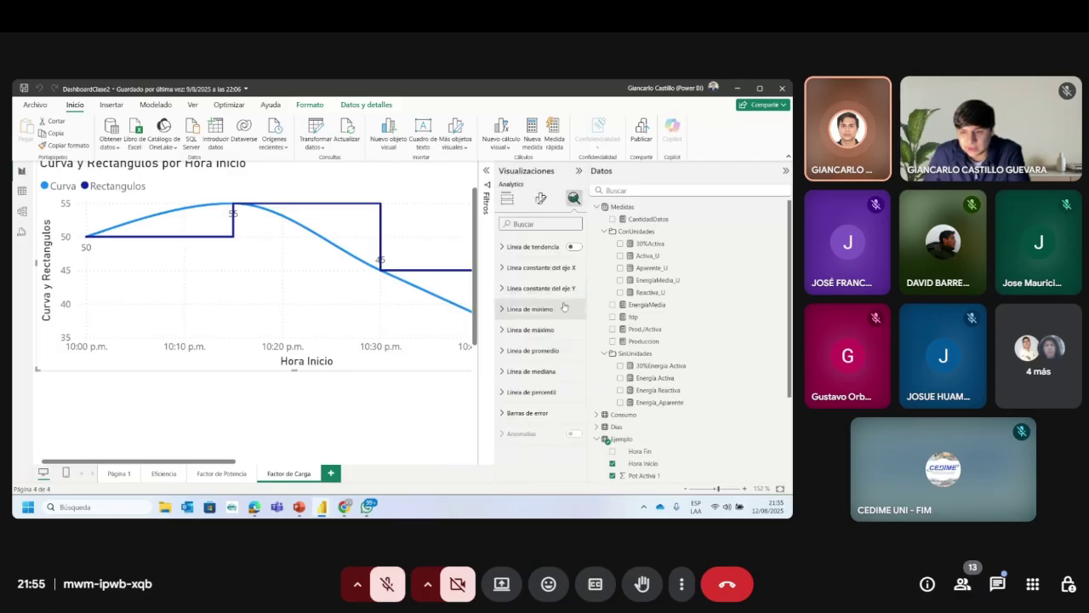
click(556, 287)
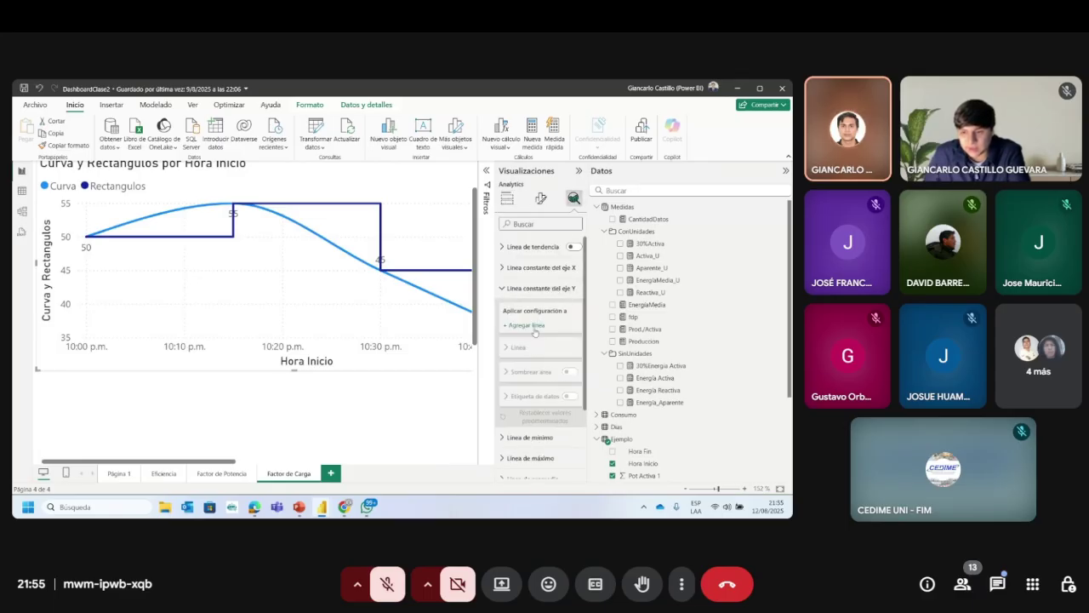
click(526, 325)
text(46)
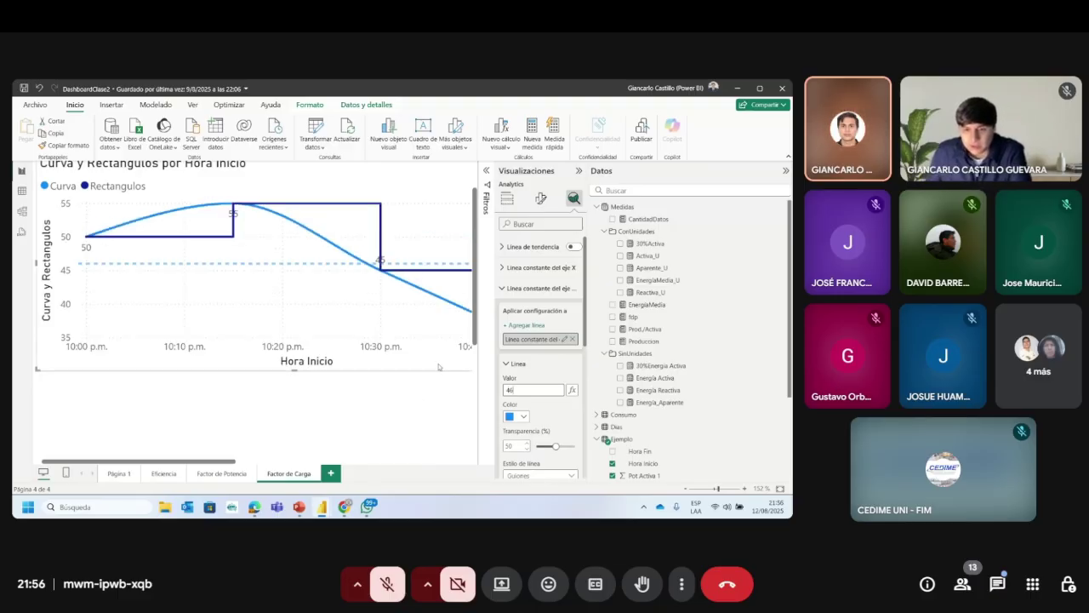
click(323, 416)
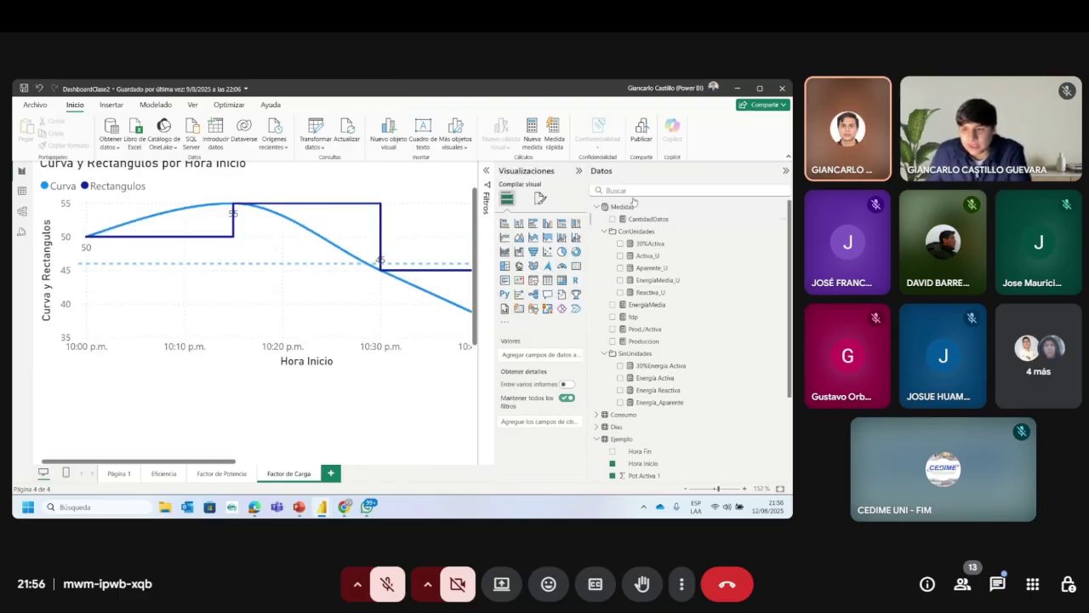
click(786, 170)
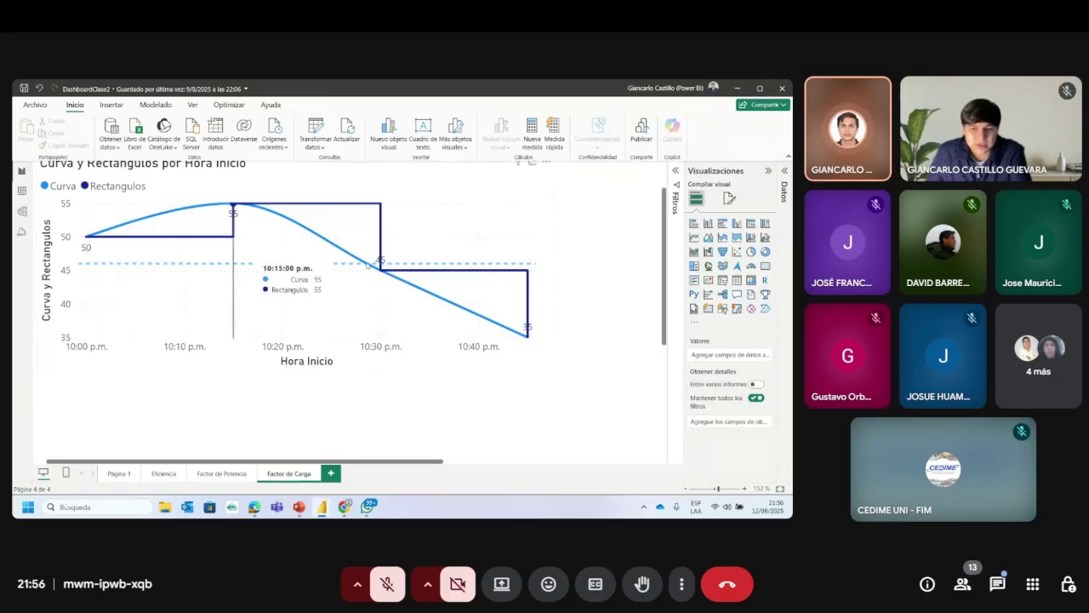
Step: Add a maximum line for the Curva series to the Curva y Rectangulos chart
scroll(527, 252, down, 1)
click(528, 252)
click(729, 197)
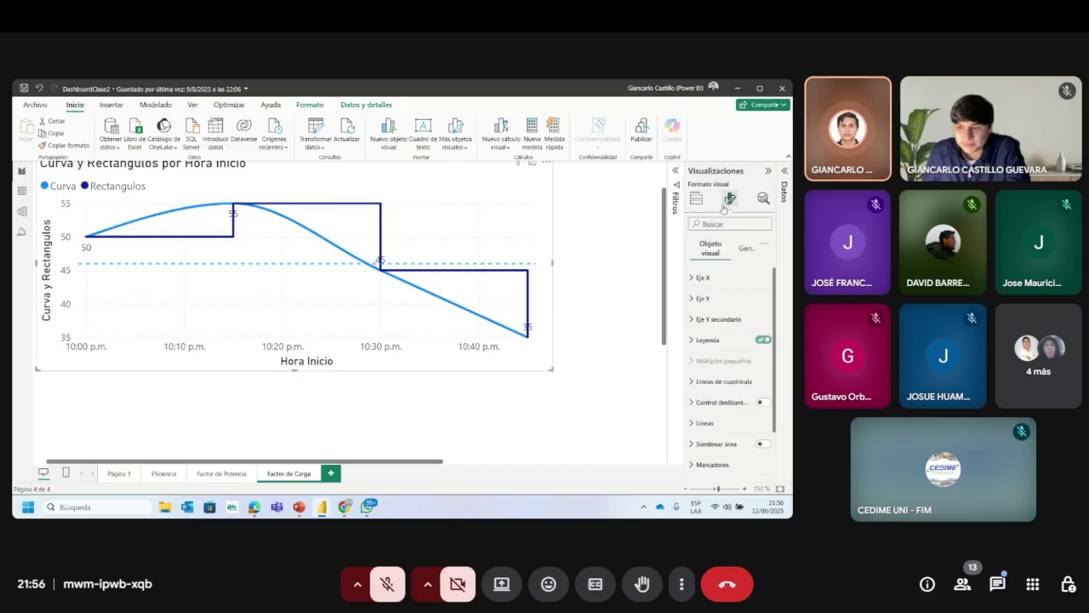
click(741, 249)
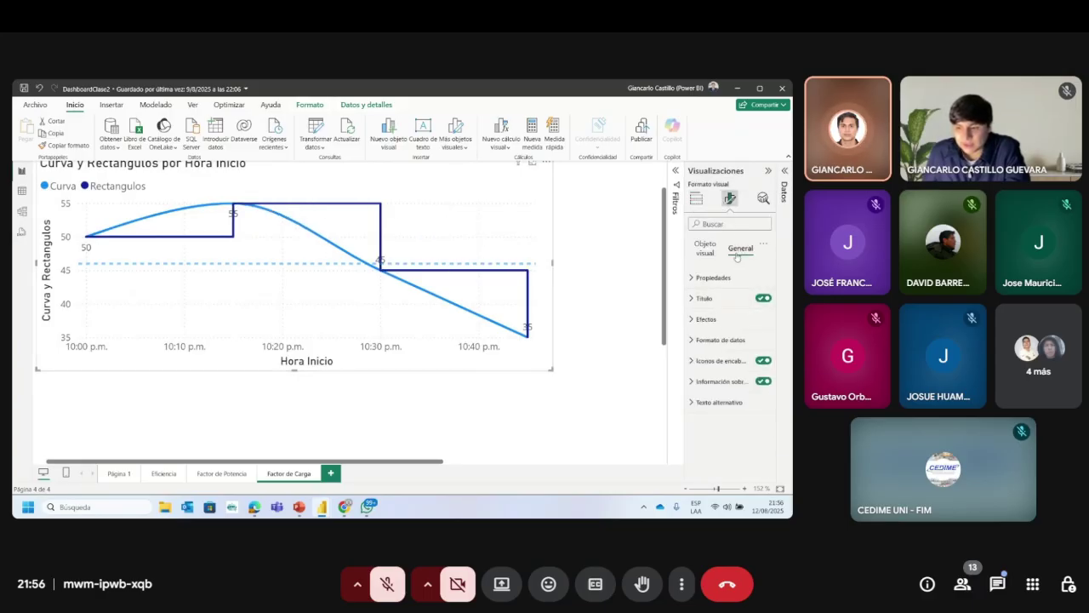
click(763, 200)
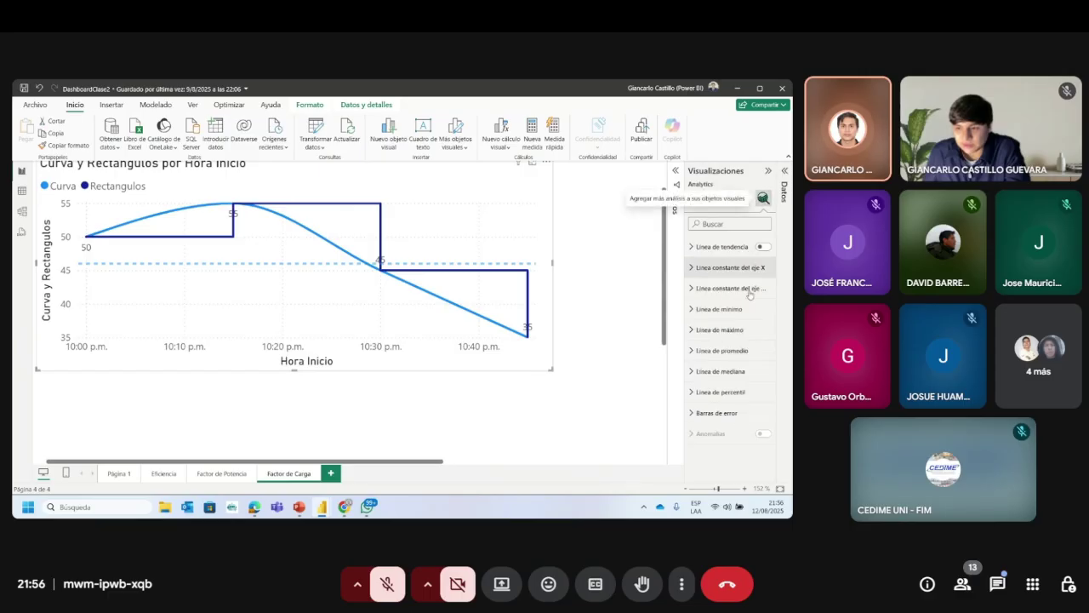
click(719, 330)
click(717, 367)
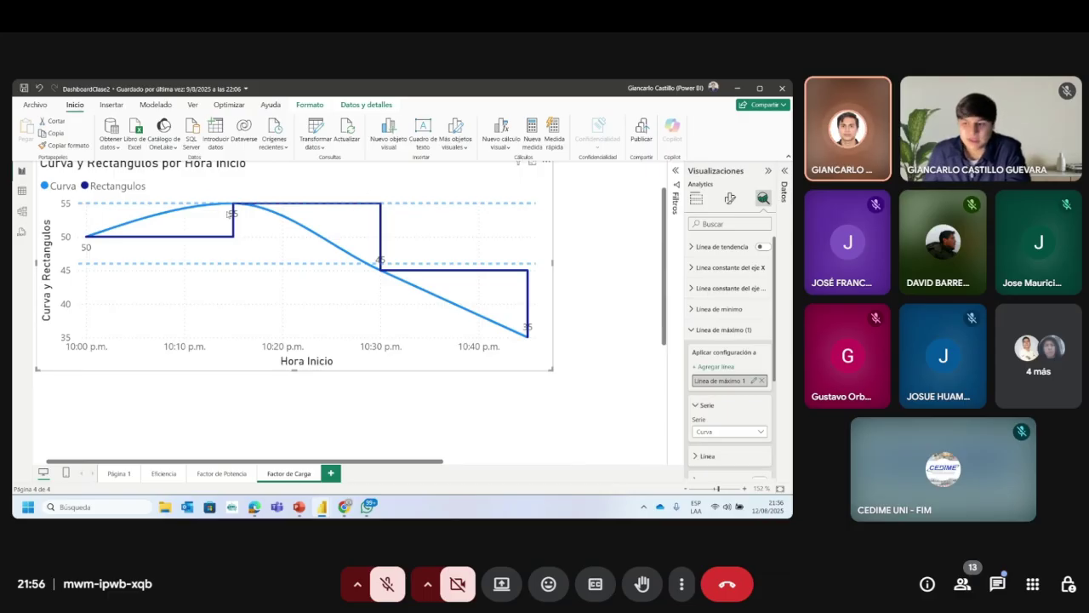
click(769, 170)
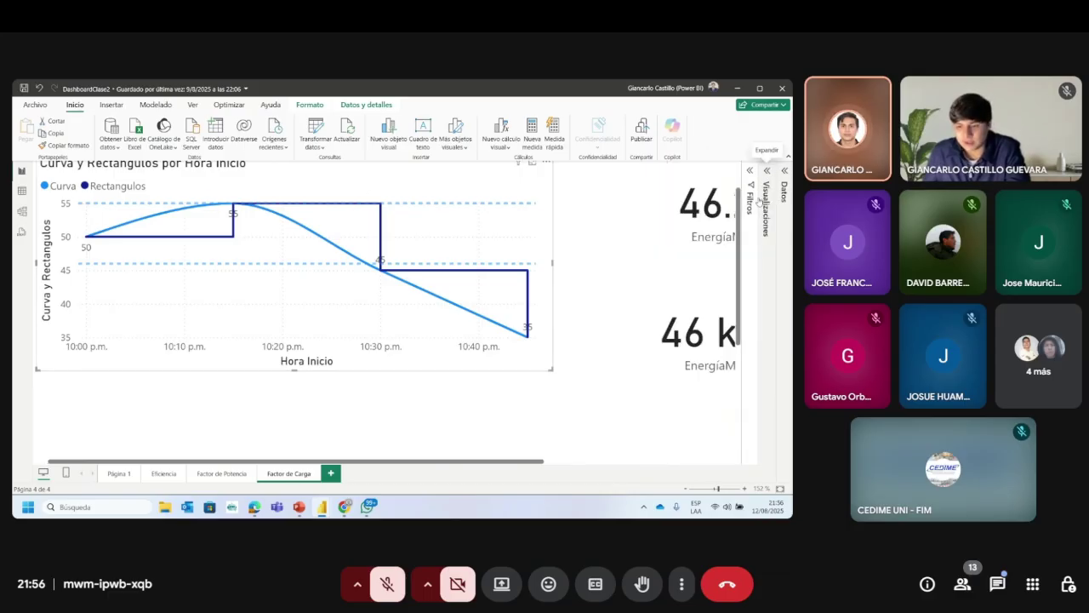
scroll(709, 350, right, 3)
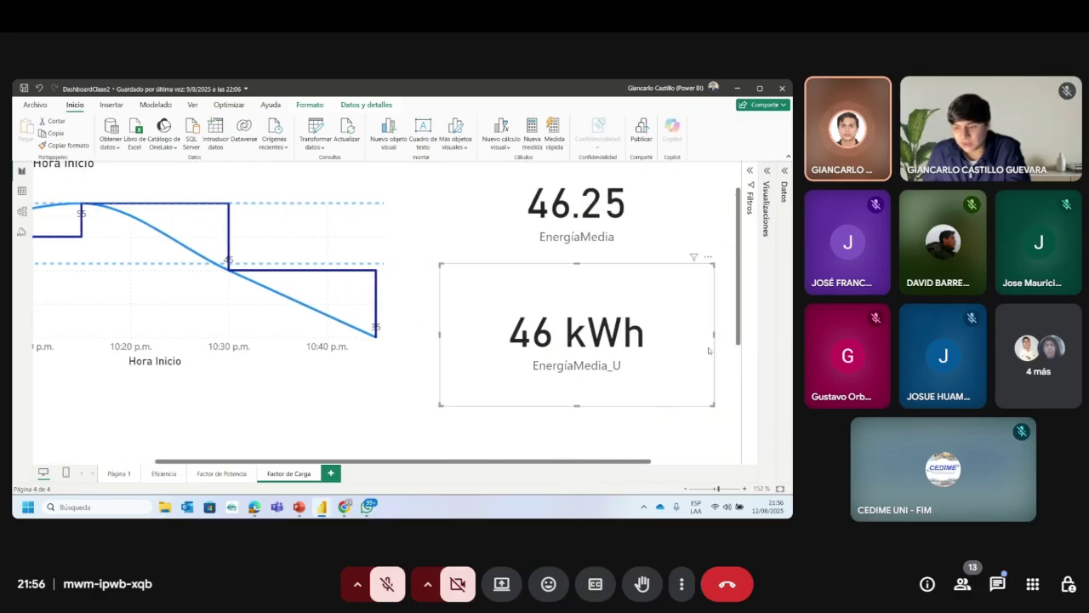
click(713, 488)
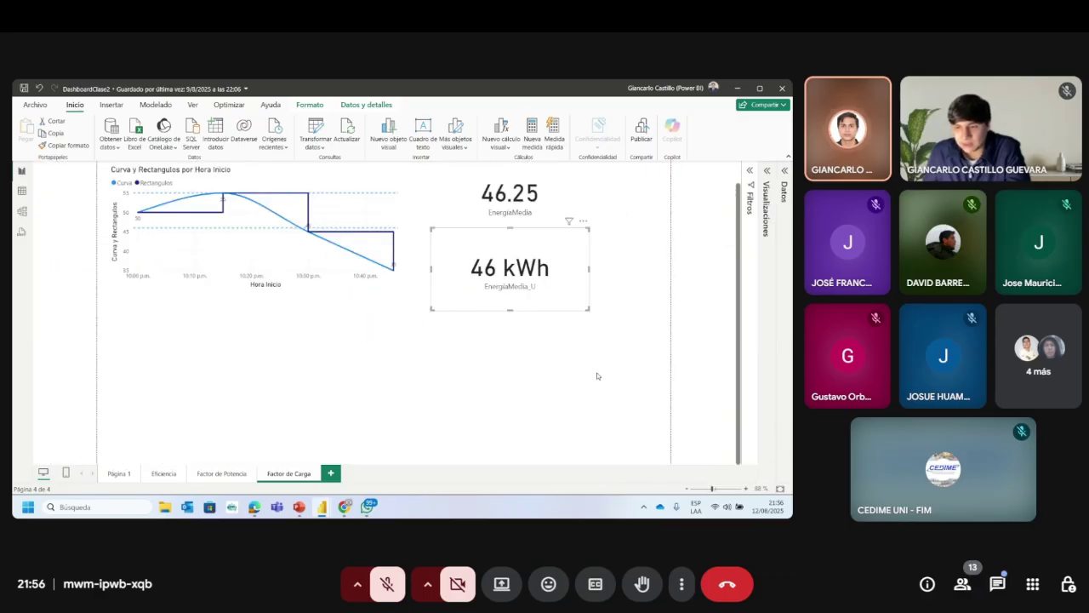
Step: Create a new measure named fc in the Medidas table and begin its formula with [EnergíaMedia]
click(715, 212)
click(779, 175)
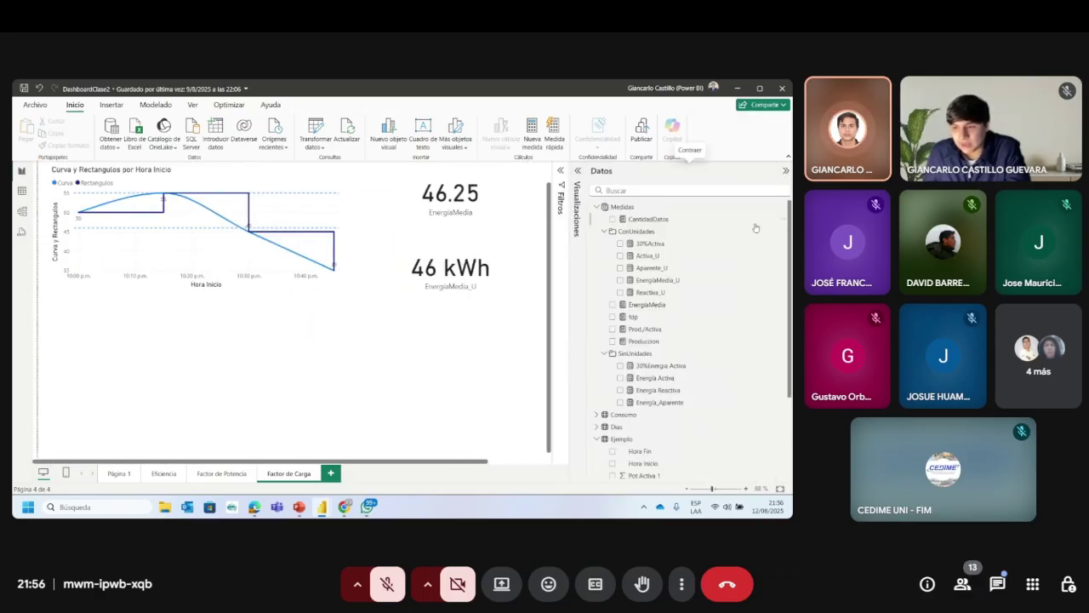
click(777, 207)
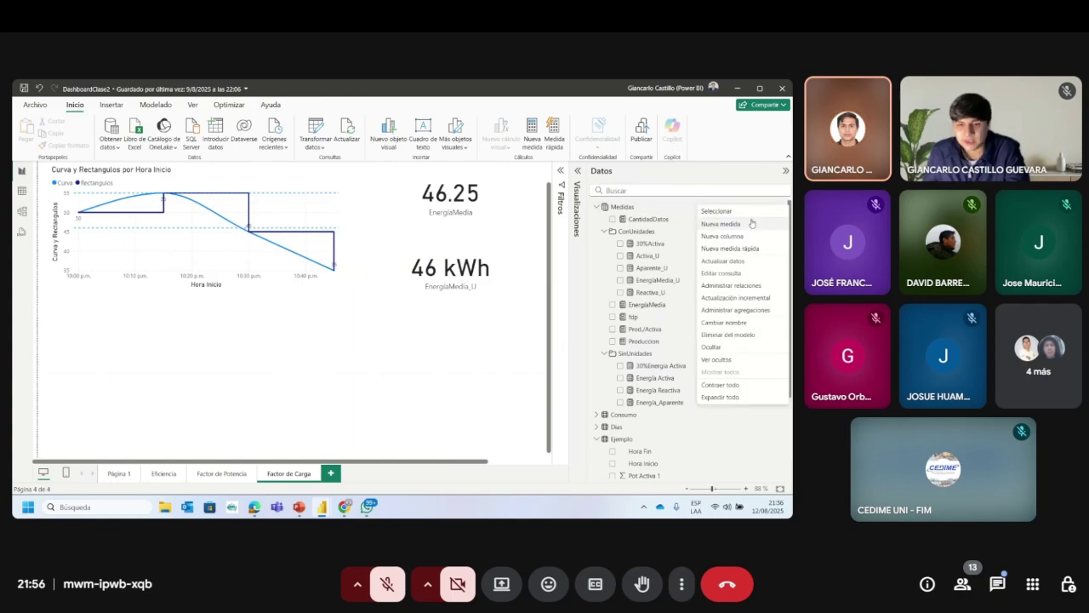
click(777, 208)
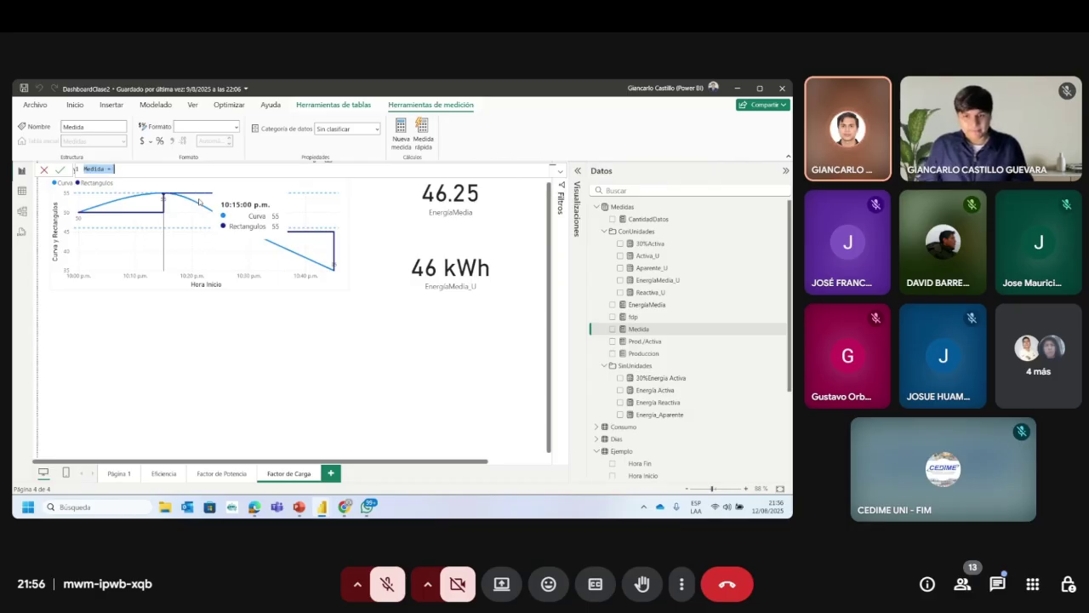
text(e)
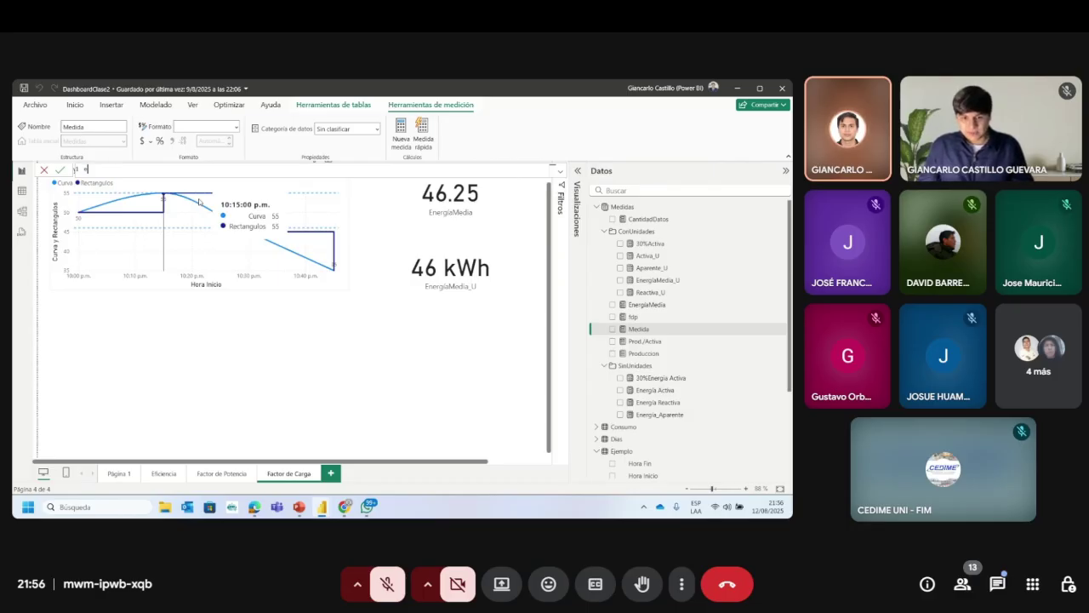
text(F)
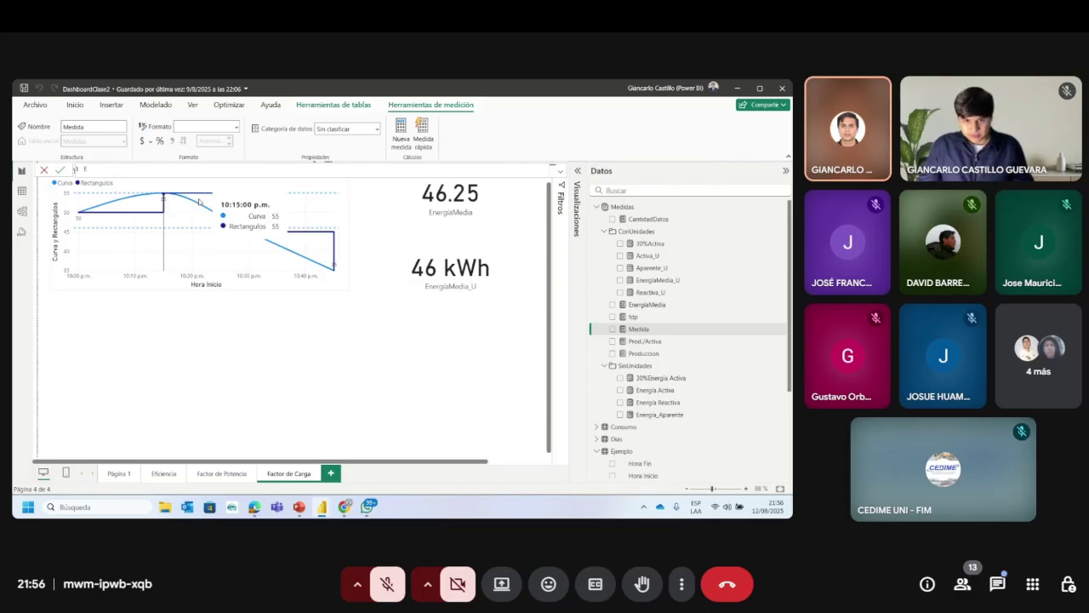
key(BackSpace)
key(BackSpace)
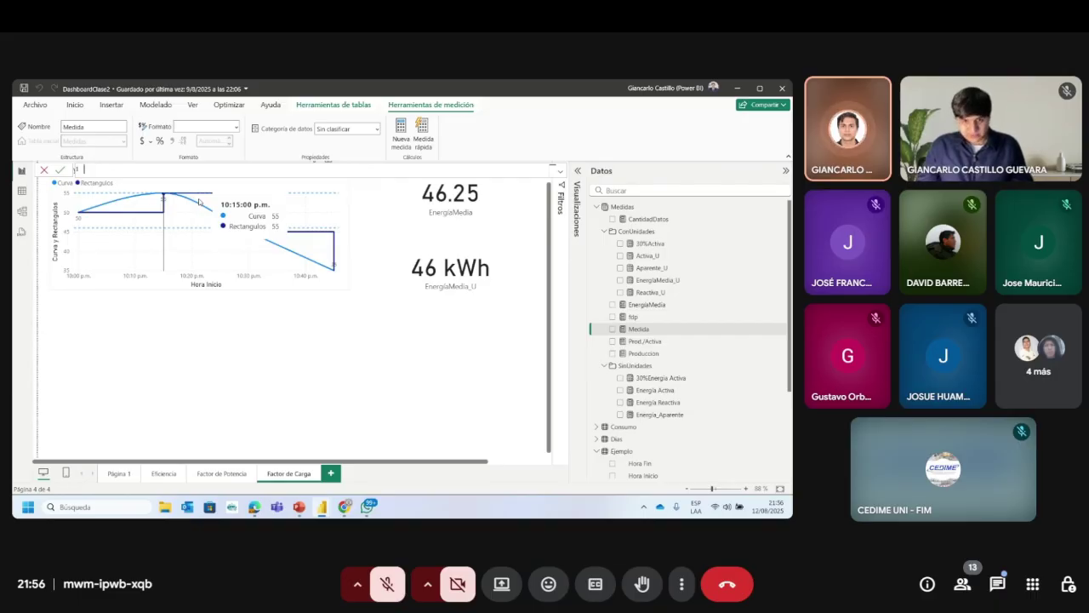
text(Fc=ene)
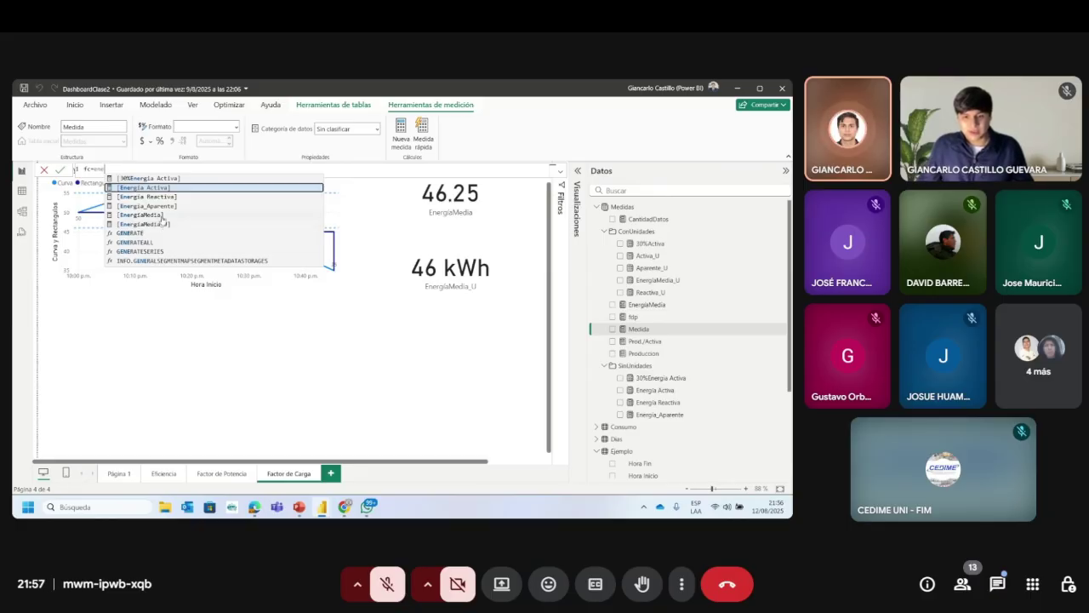
click(162, 217)
Step: Complete the fc formula by dividing by (max(Ejemplo[Pot Activa 1])) and commit the measure
text(/)
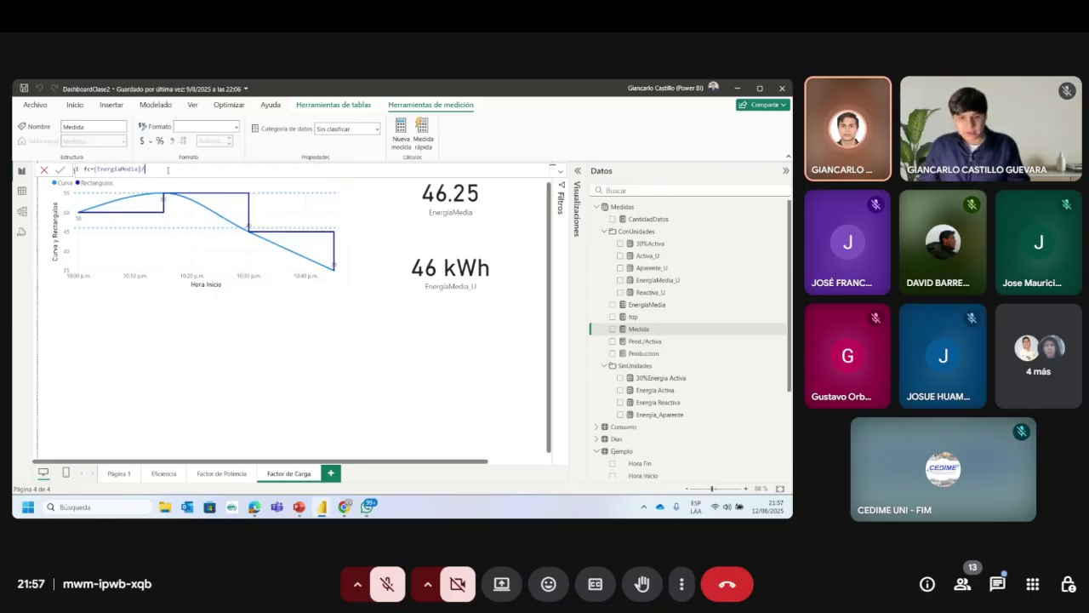
text((max)
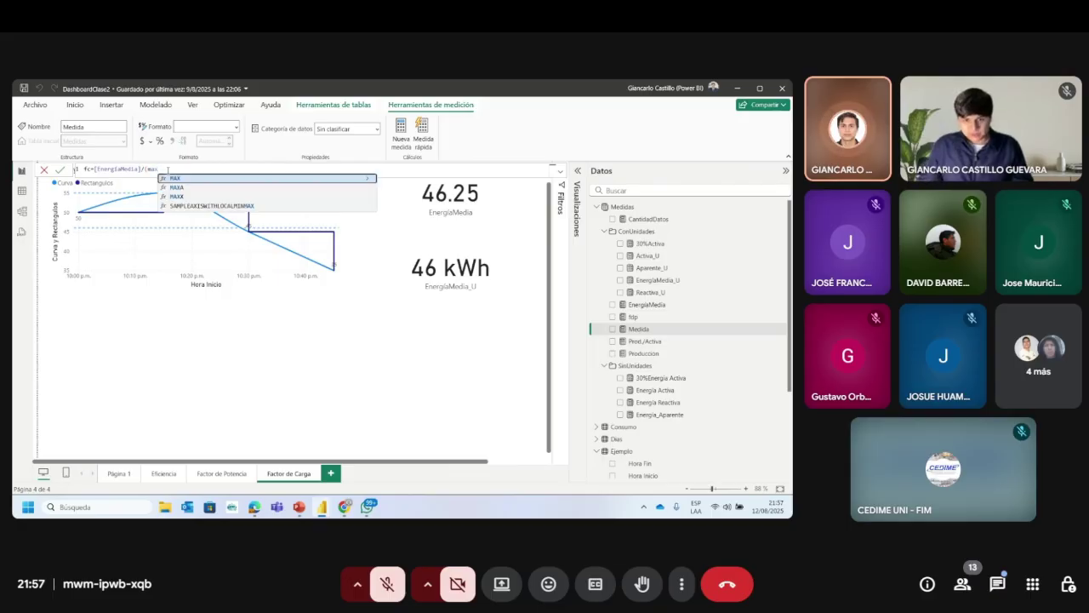
text((e)
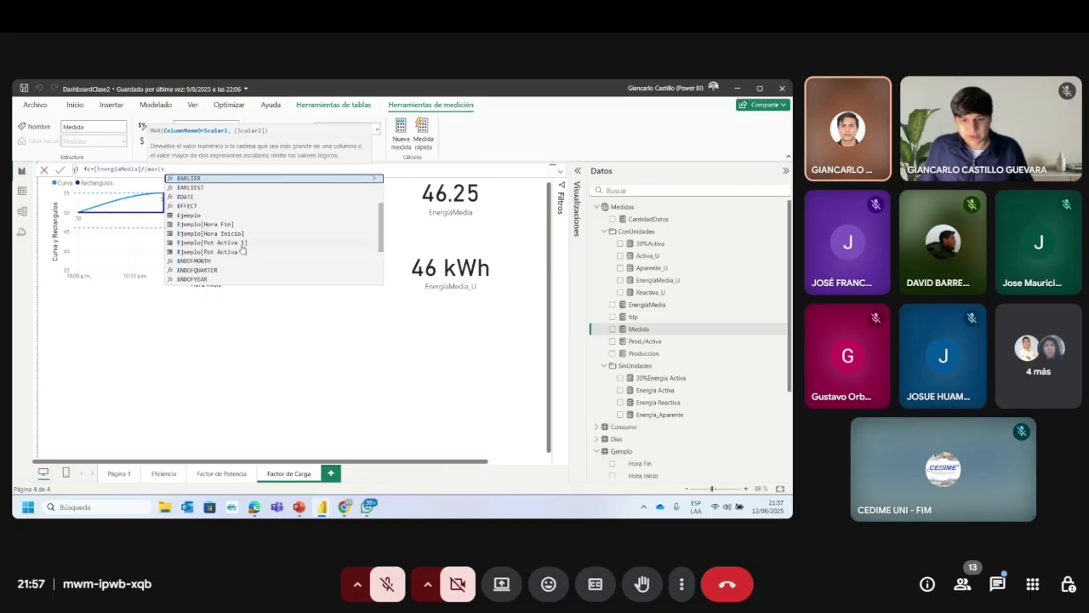
click(242, 251)
text()))
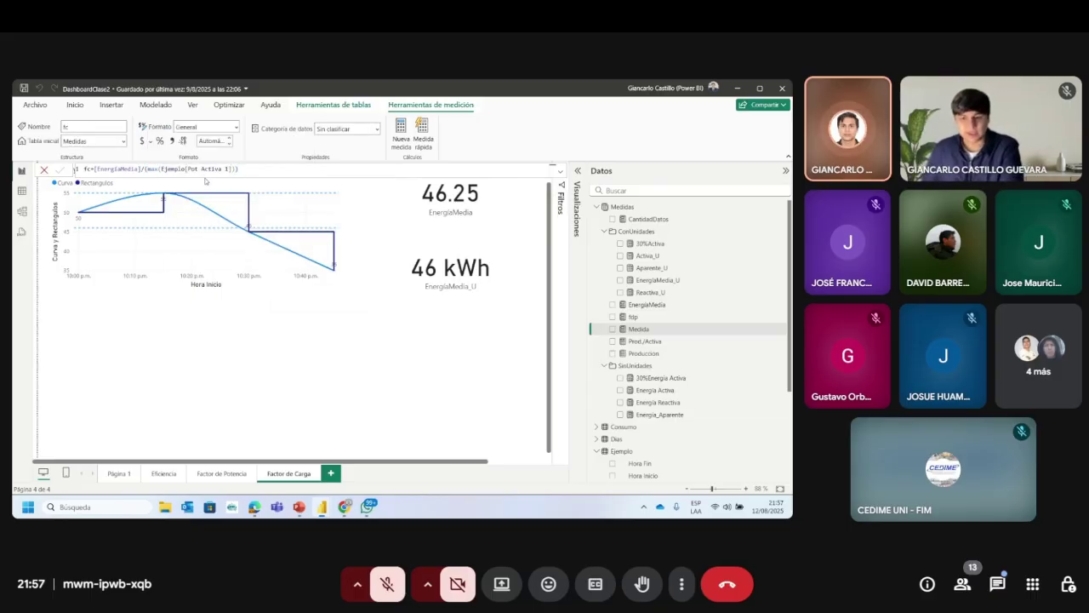
key(Return)
Step: Add a card showing the fc measure, place it beneath the EnergíaMedia_U card and shrink it to a compact size
click(626, 317)
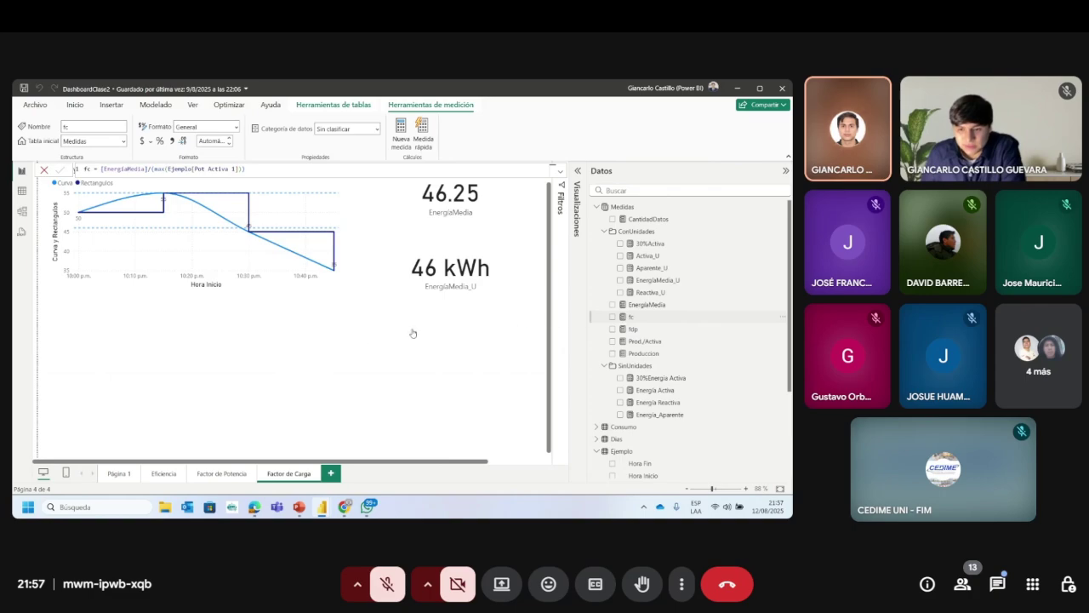
click(576, 196)
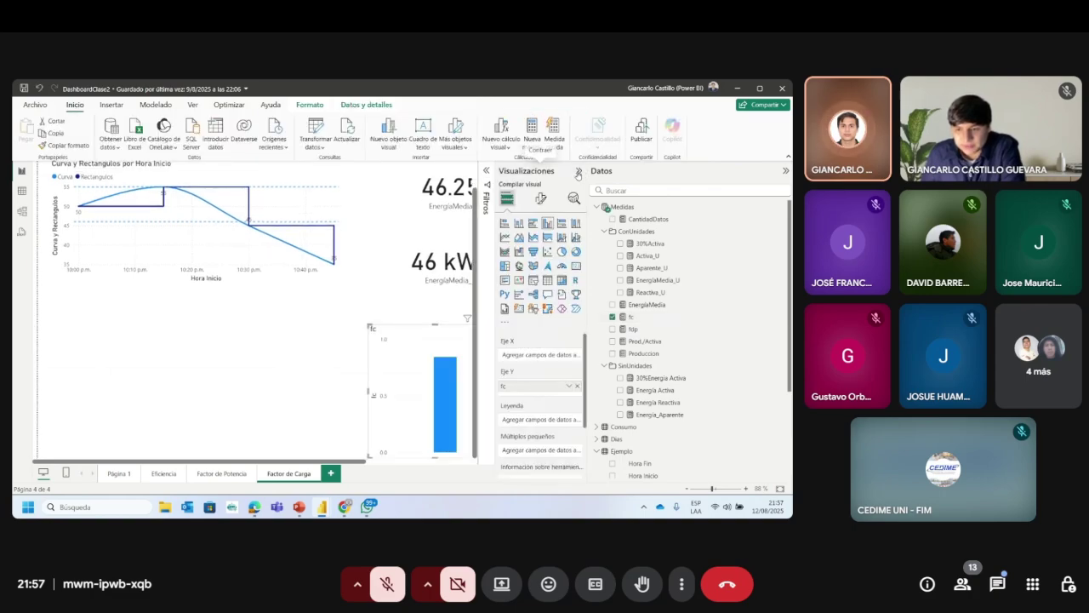
click(576, 266)
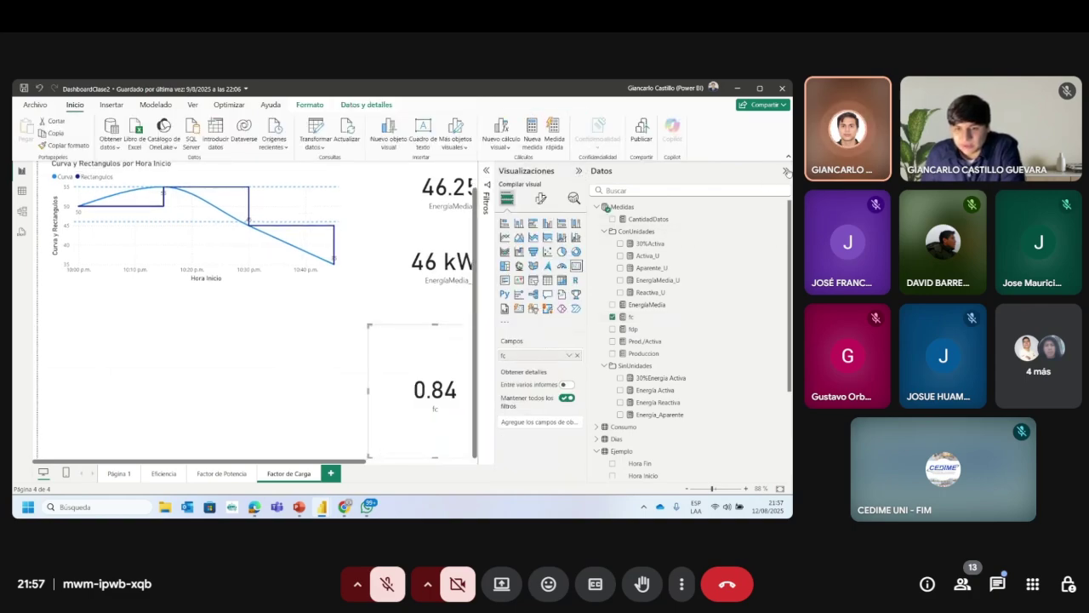
click(786, 171)
drag(487, 362, 493, 354)
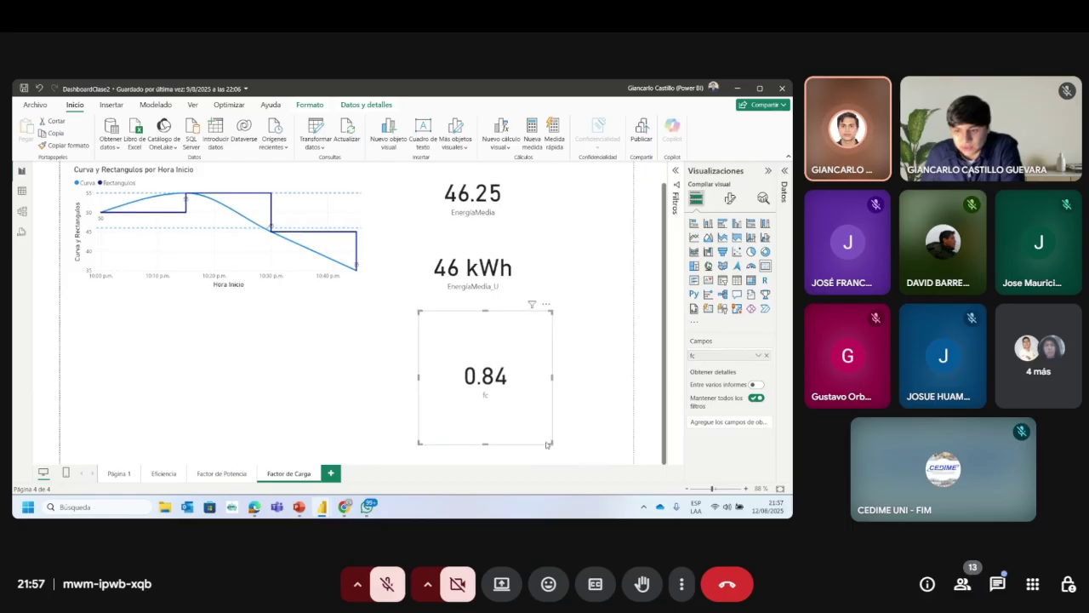
drag(550, 442, 476, 345)
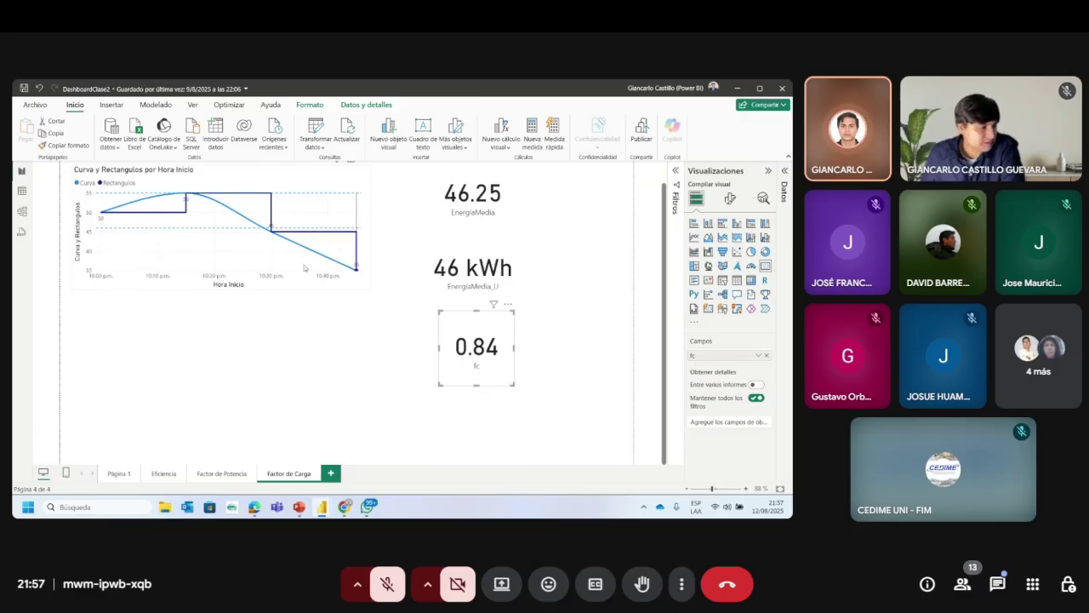
Step: Move the line chart down toward the page centre and shift the EnergíaMedia, EnergíaMedia_U and fc cards right of it
drag(305, 254, 395, 319)
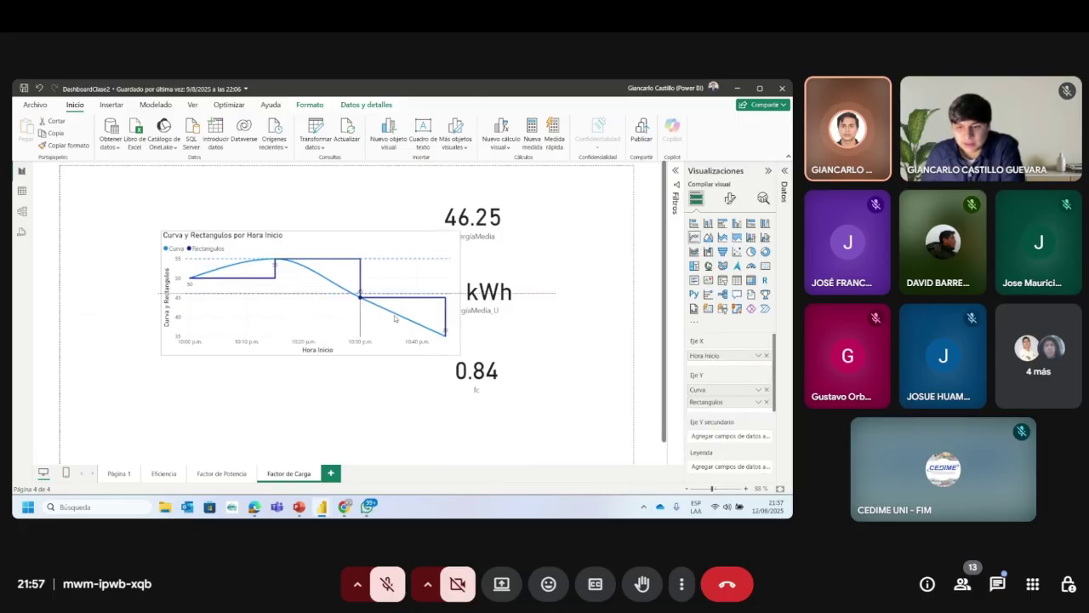
drag(479, 233, 536, 251)
drag(489, 312, 553, 337)
drag(463, 386, 528, 408)
click(406, 401)
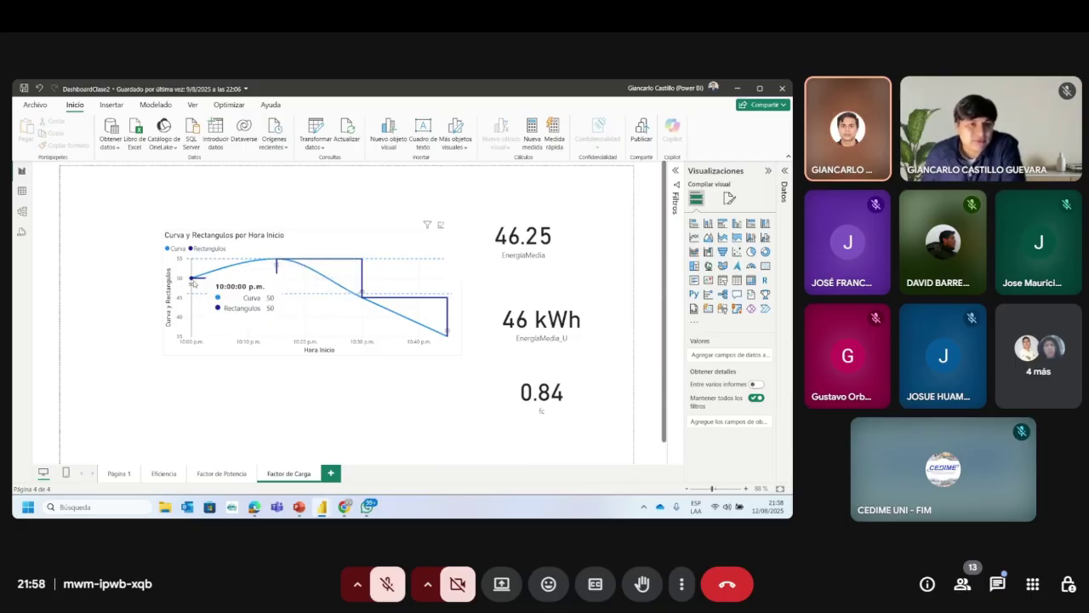
Step: Review the fdp chart and energy cards on the Factor de Potencia page, and return to the Factor de Carga page
click(237, 474)
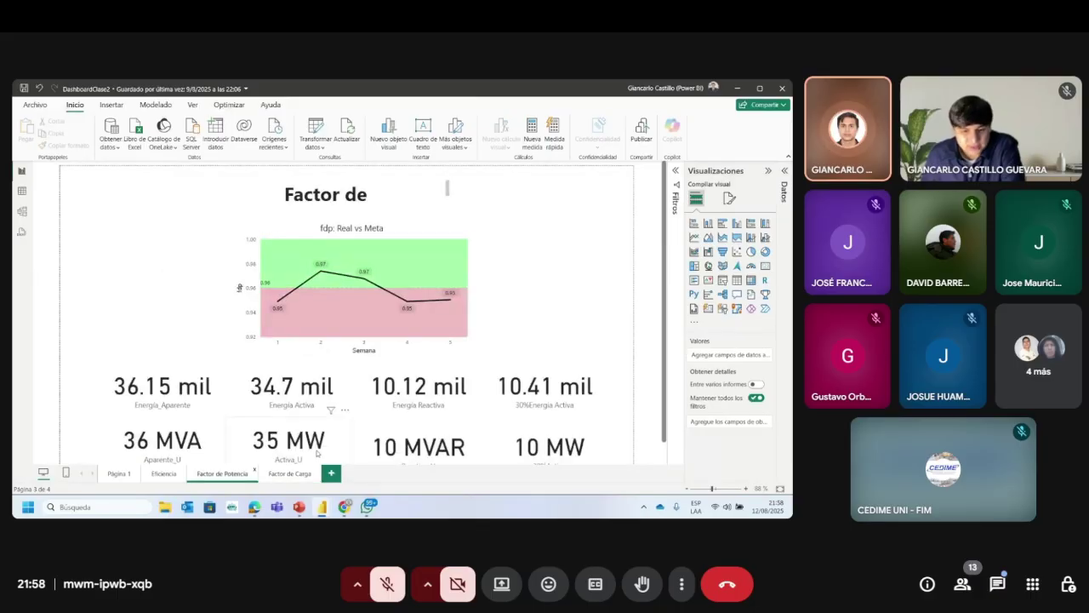
scroll(316, 453, down, 1)
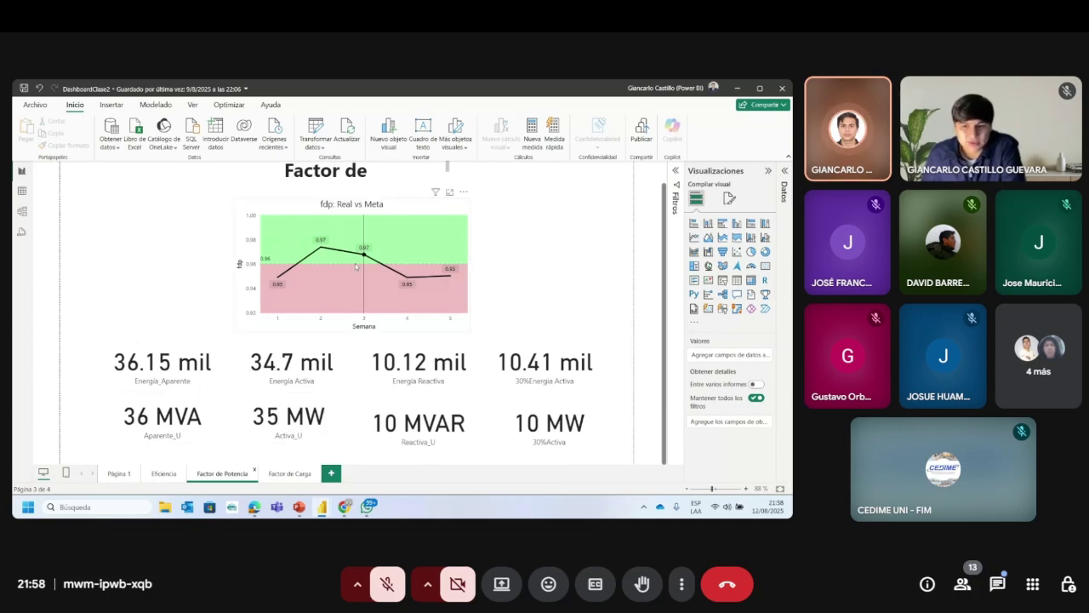
scroll(360, 273, up, 1)
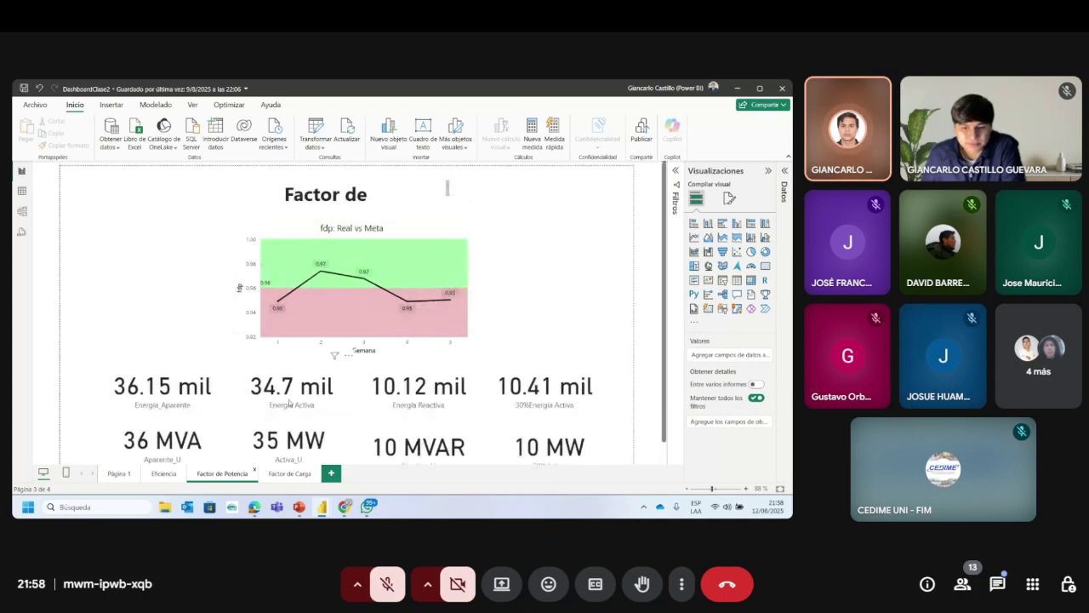
click(289, 474)
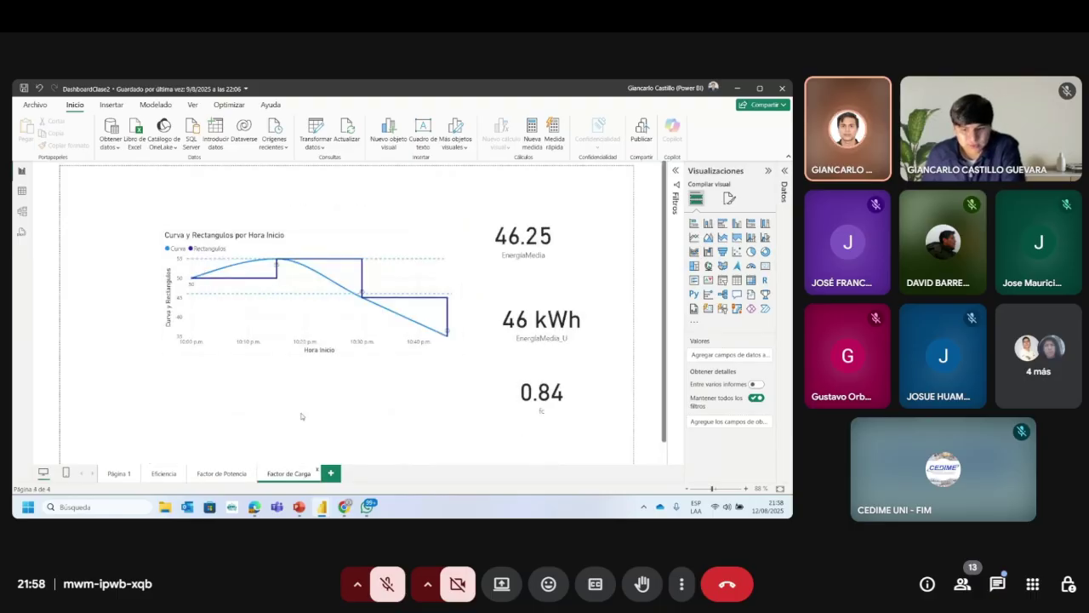